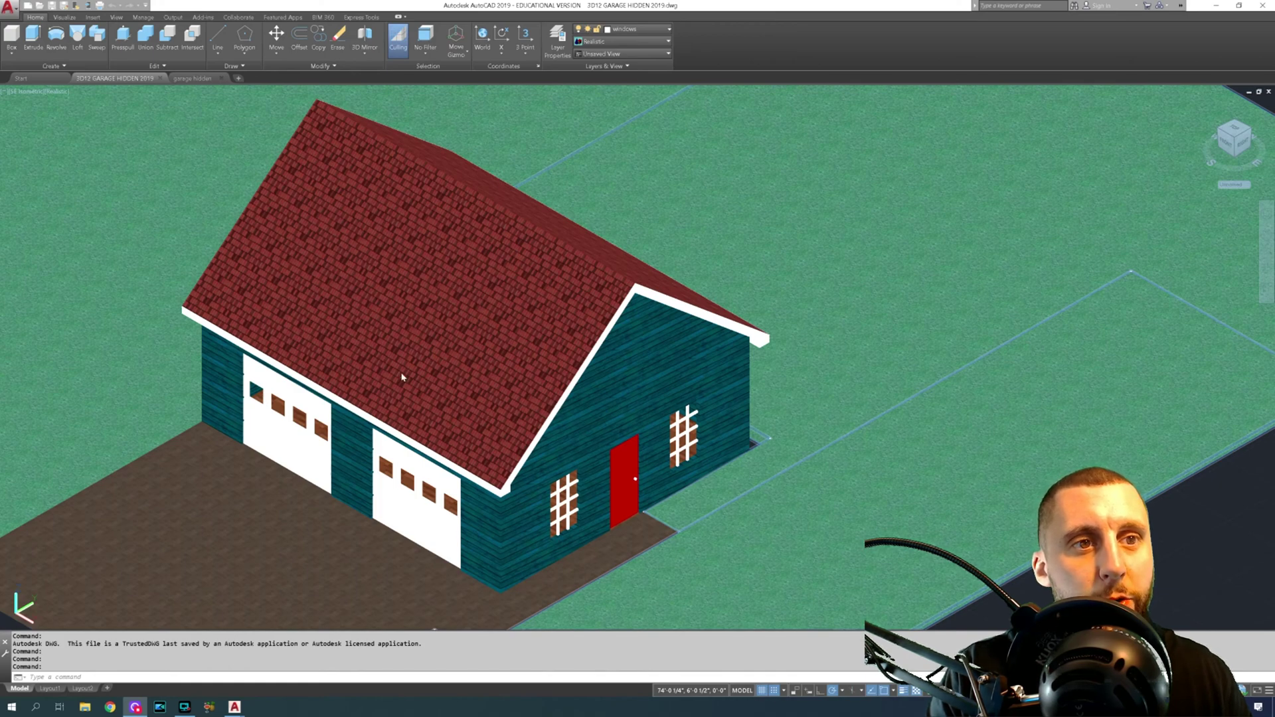
Leave the textured garage and open the 'garage hidden' drawing with its plain Conceptual-style model
middle_click_drag(441, 384, 405, 373)
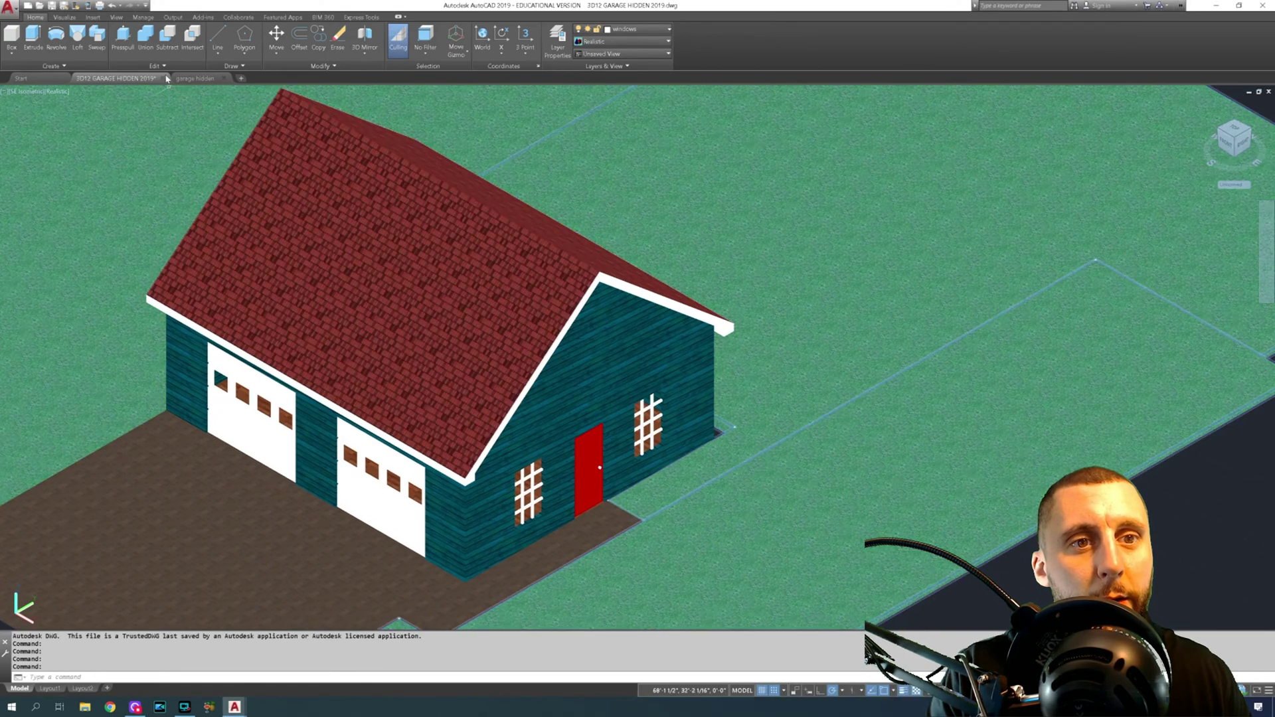
left_click(192, 78)
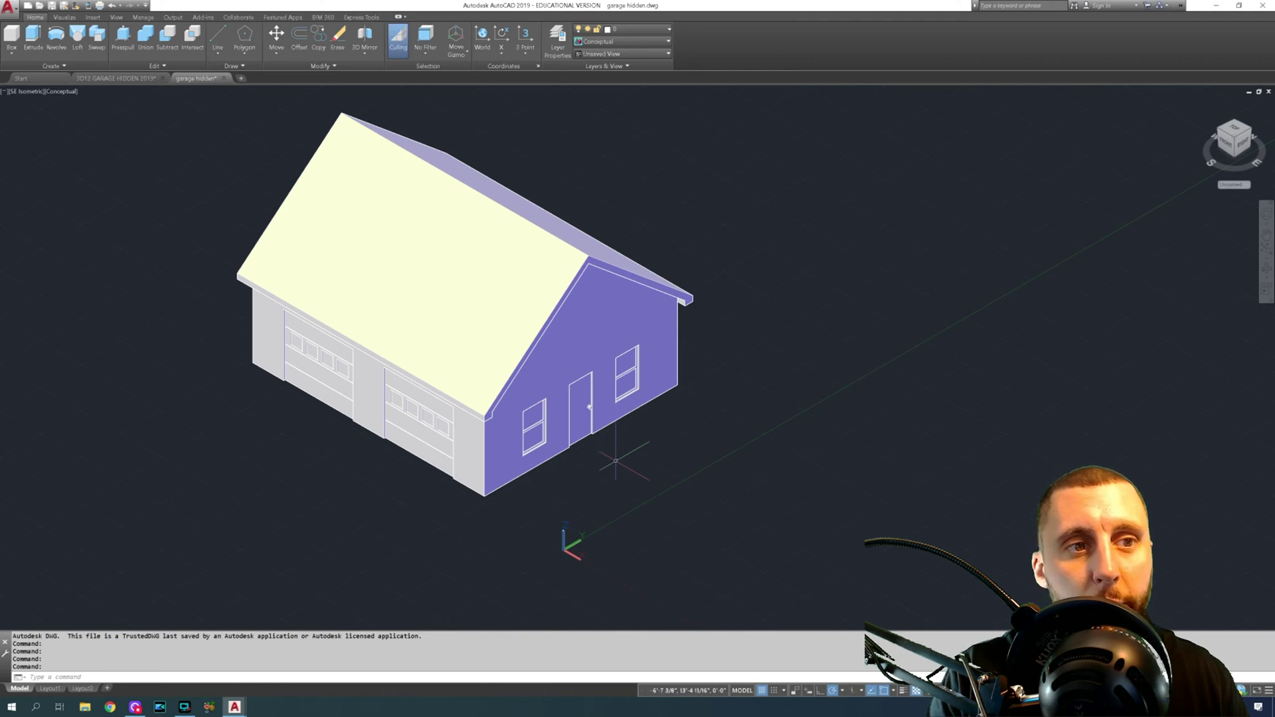
middle_click_drag(616, 460, 592, 337, "shift")
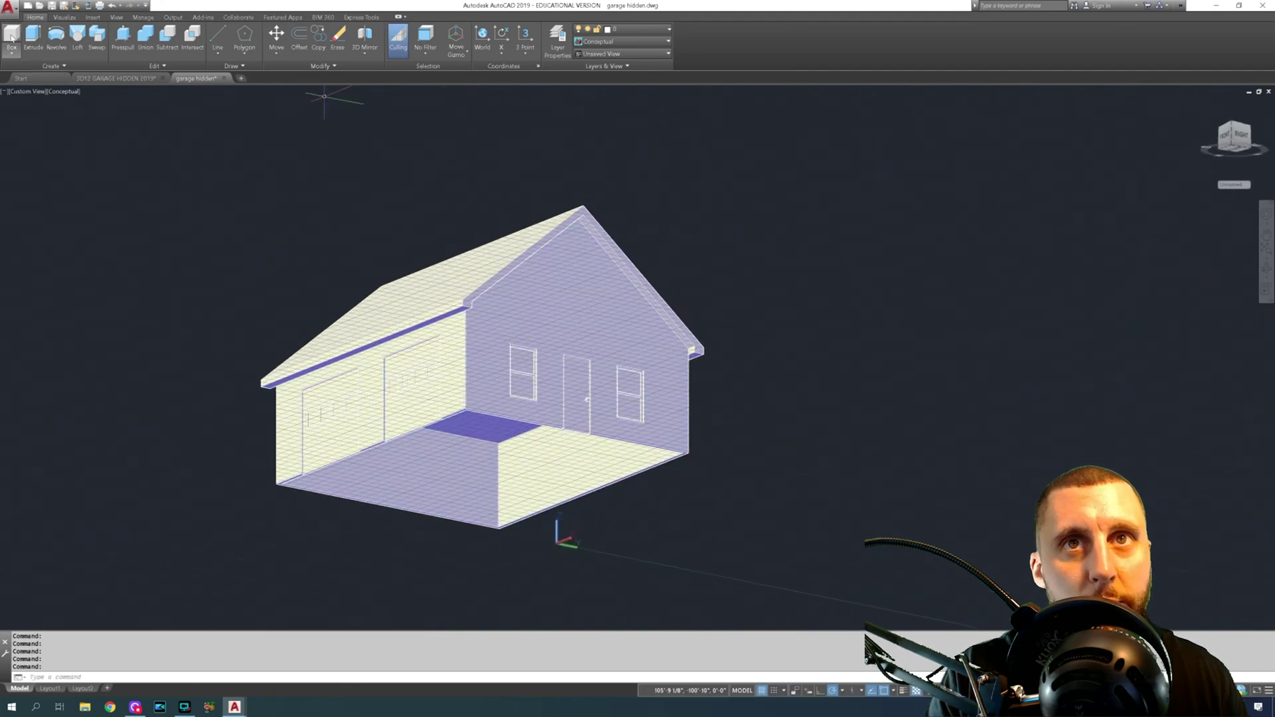
left_click(10, 33)
scroll(273, 481, "up", 6)
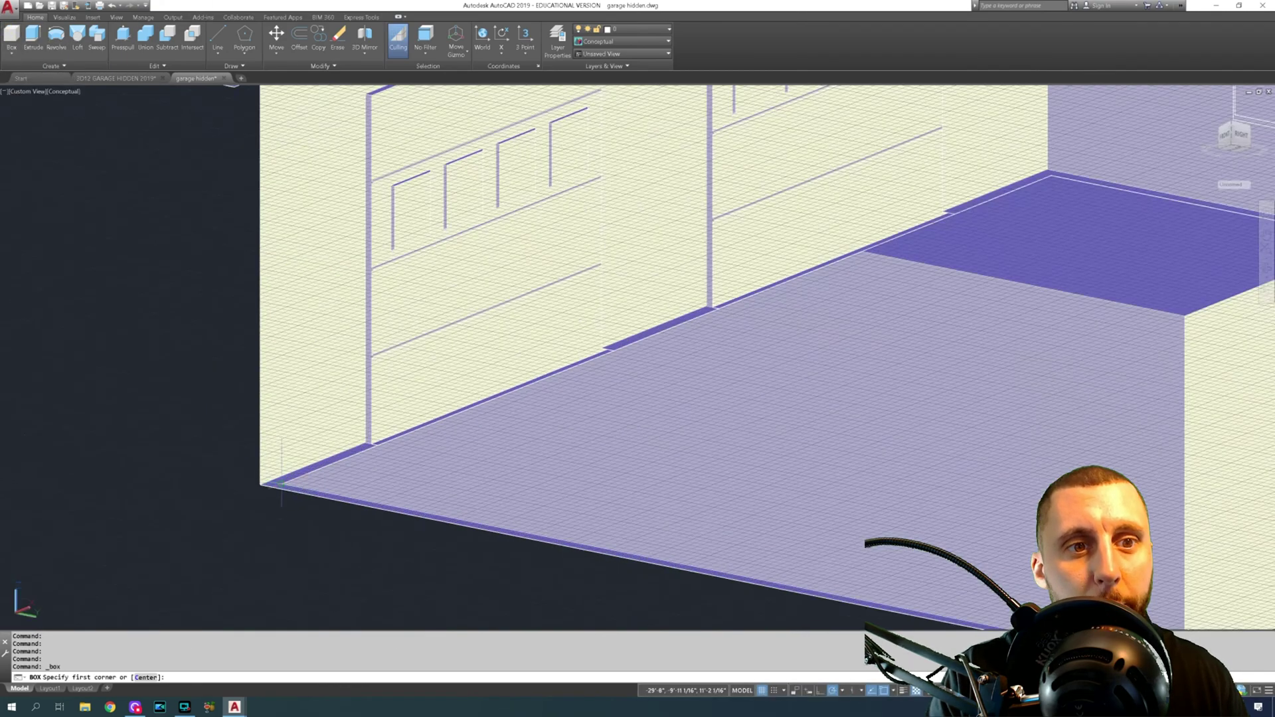
left_click(277, 484)
scroll(262, 485, "down", 6)
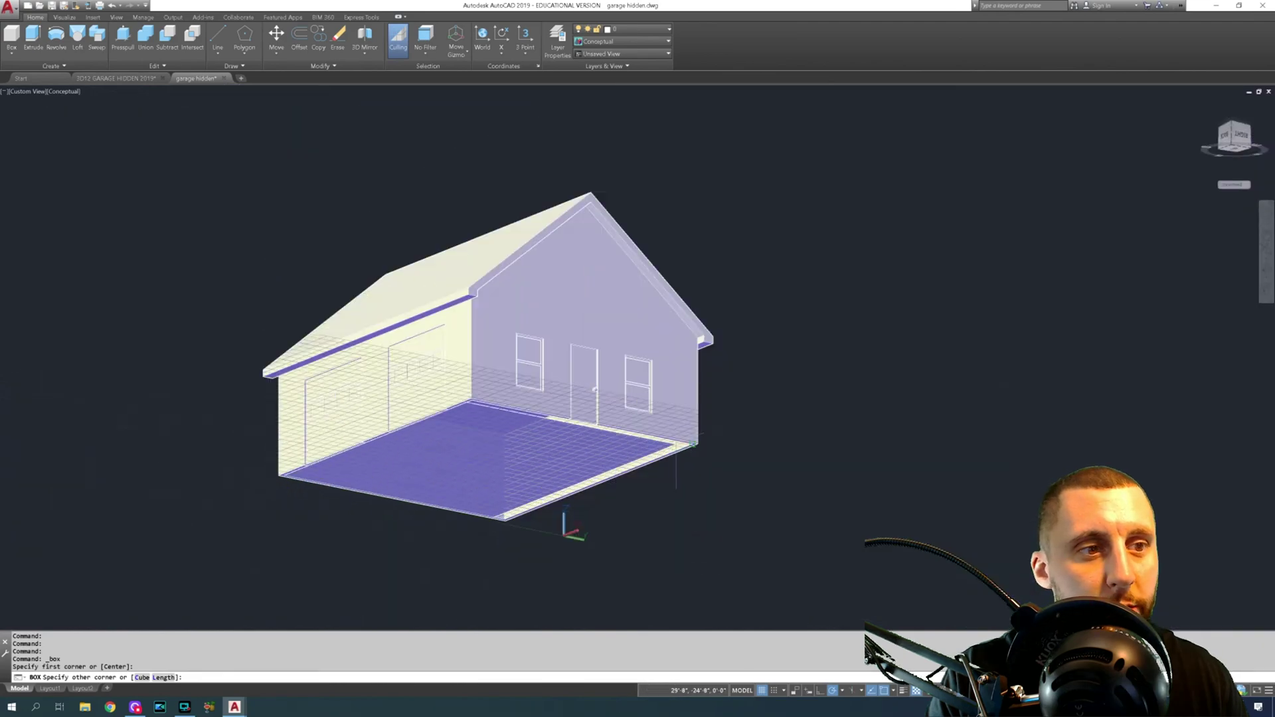
scroll(730, 445, "up", 5)
left_click(735, 445)
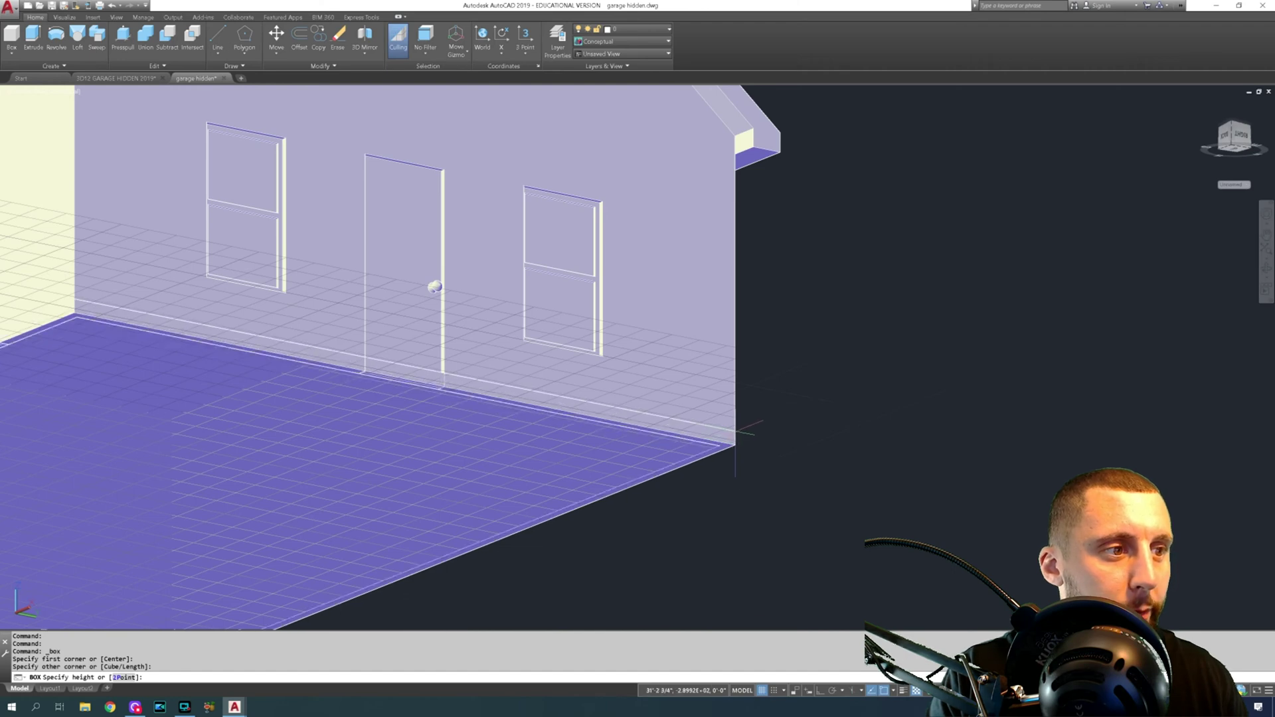
scroll(736, 430, "down", 3)
left_click(734, 436)
left_click_drag(735, 435, 704, 532, "shift")
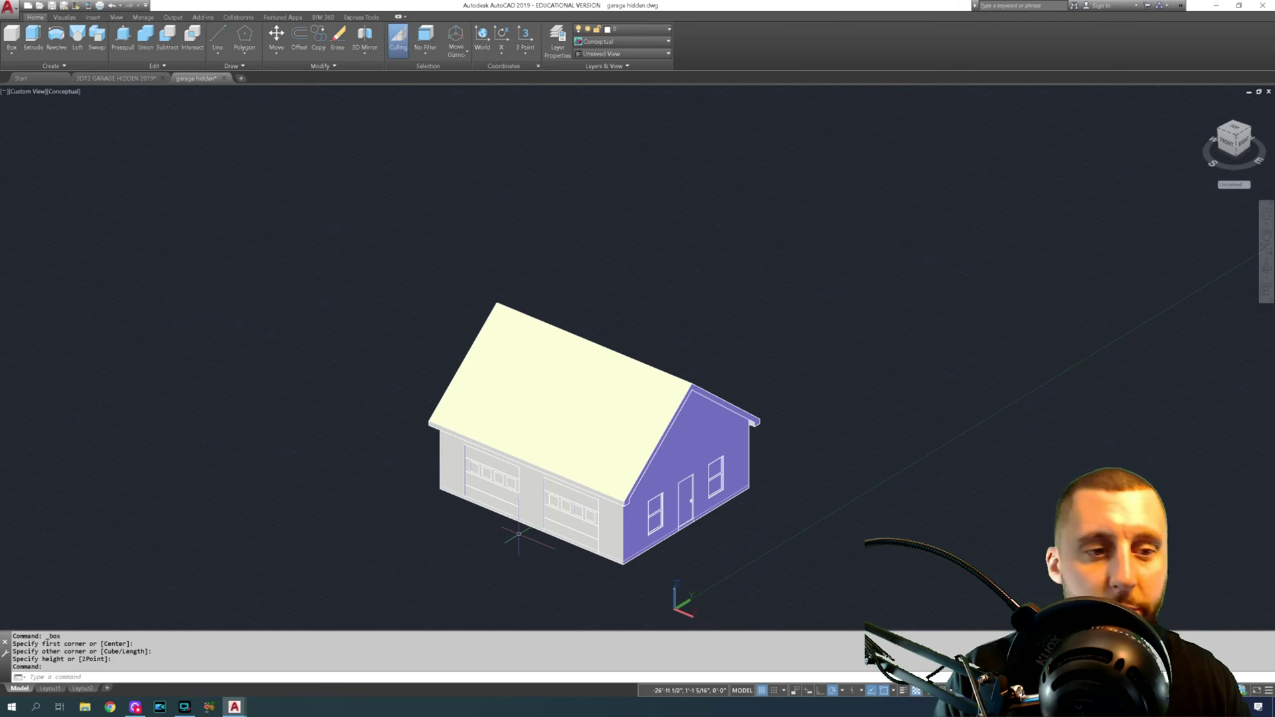
key("ctrl+z")
key("ctrl+z")
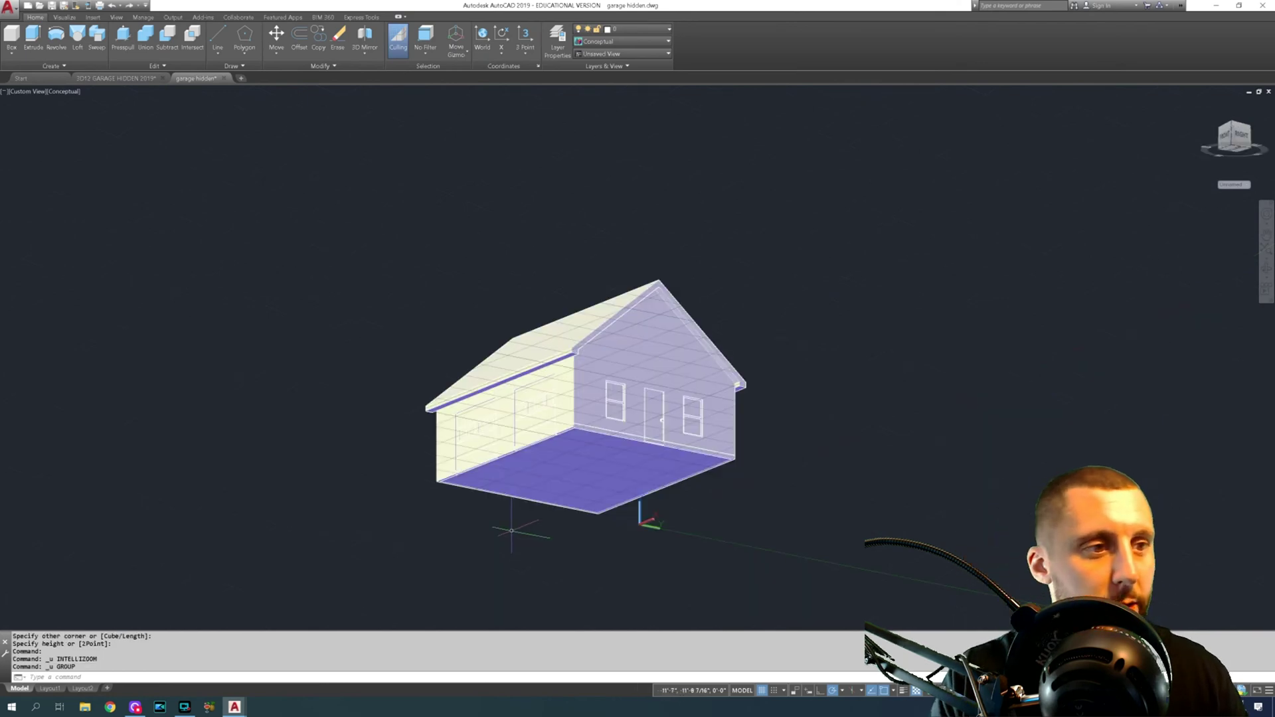
key("ctrl+z")
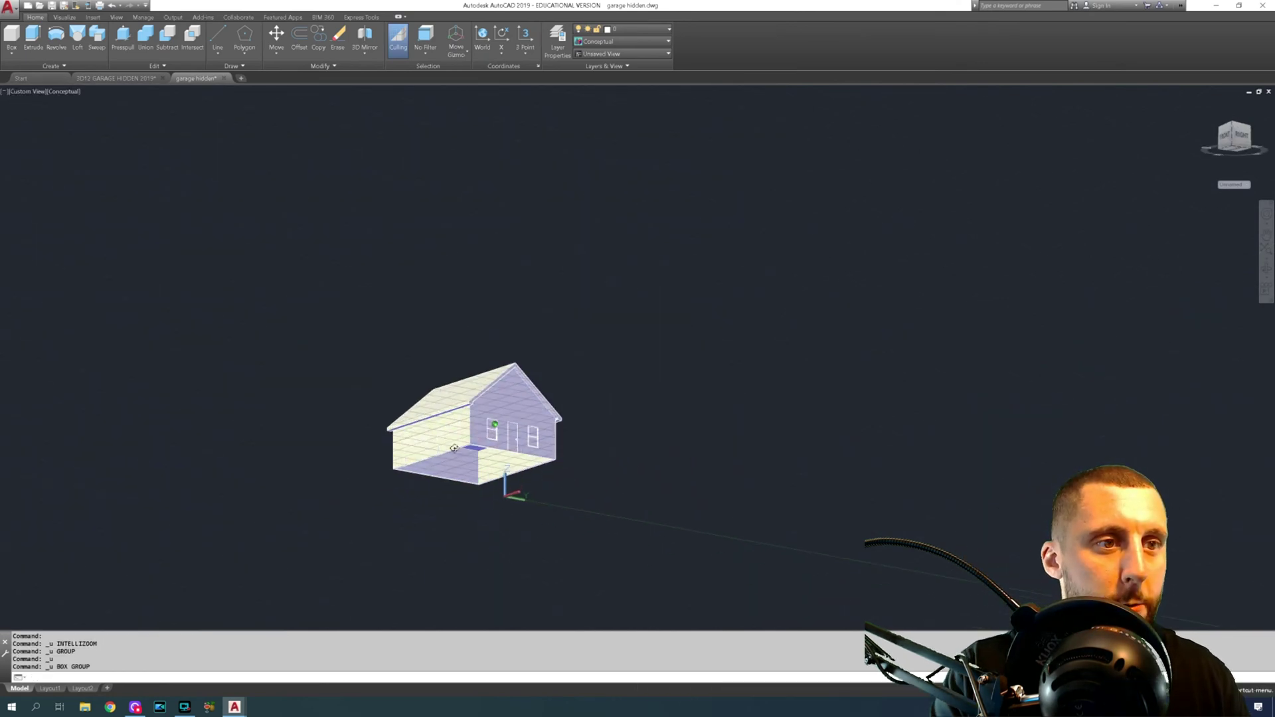
scroll(476, 488, "up", 3)
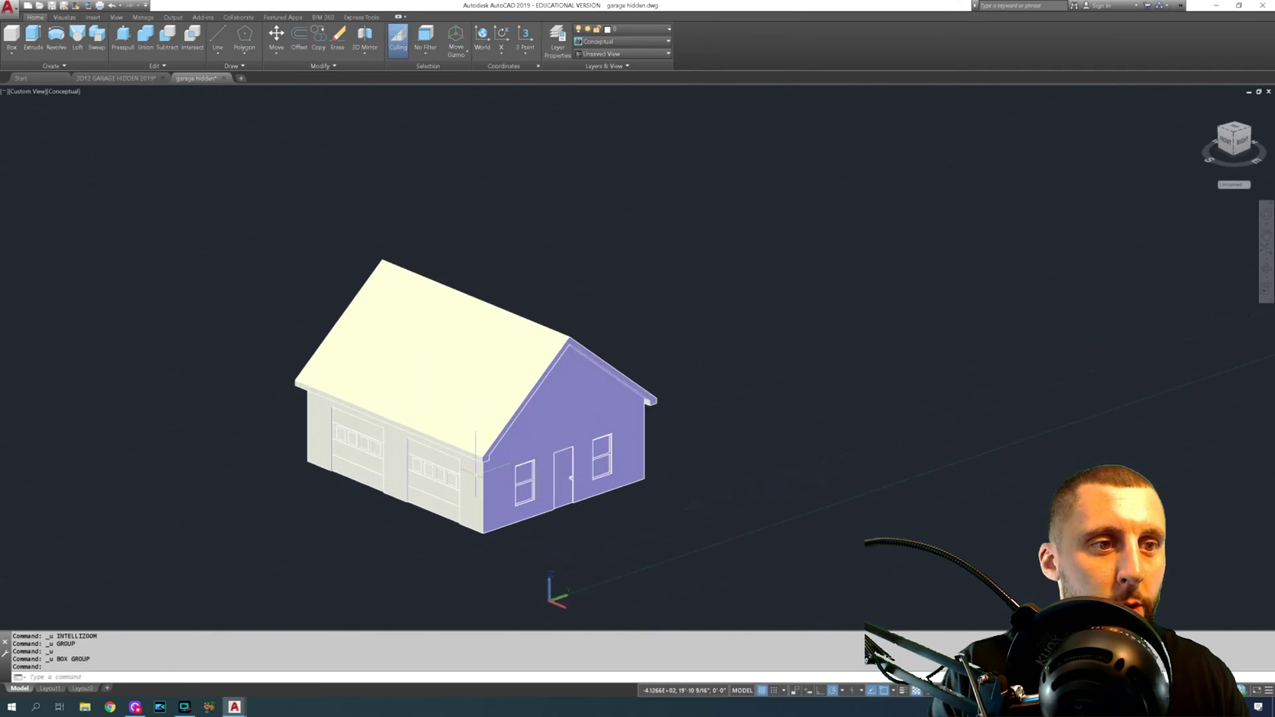
Start a polyline outline at the garage's front corner and the post bottom
middle_click_drag(477, 479, 495, 418)
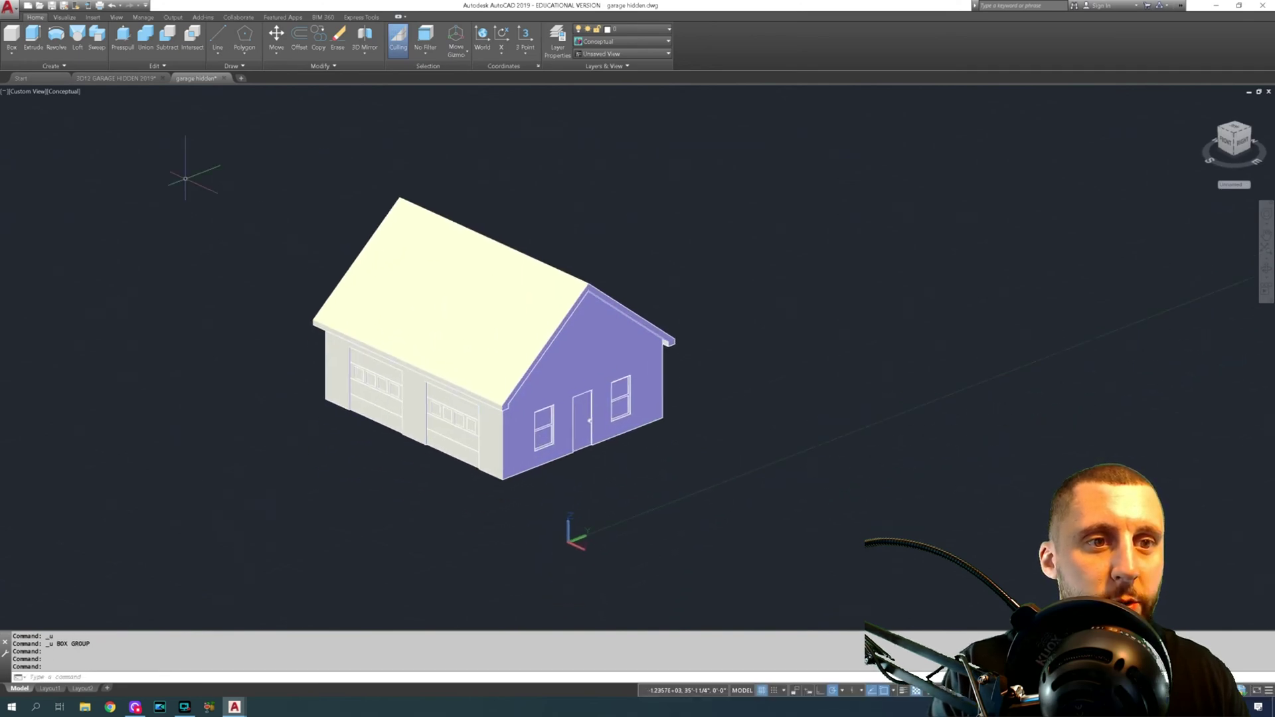
left_click(220, 58)
left_click(242, 113)
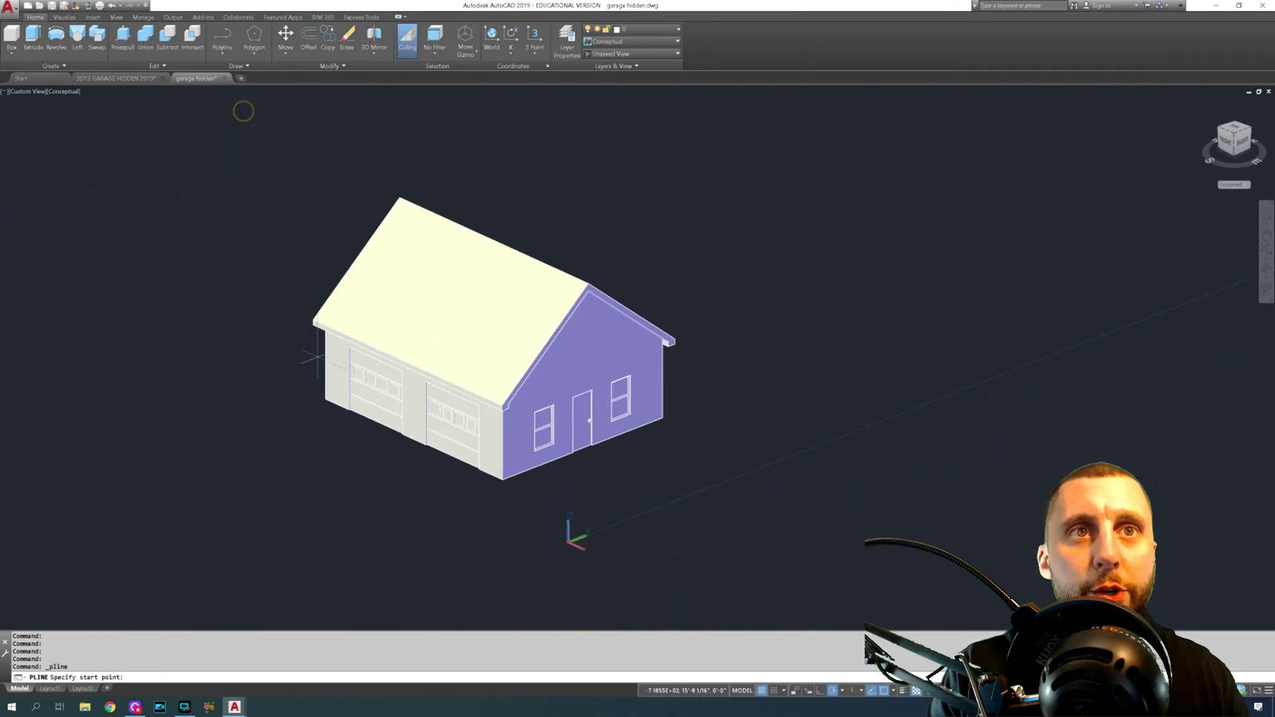
scroll(322, 407, "up", 2)
scroll(330, 396, "up", 6)
left_click(346, 385)
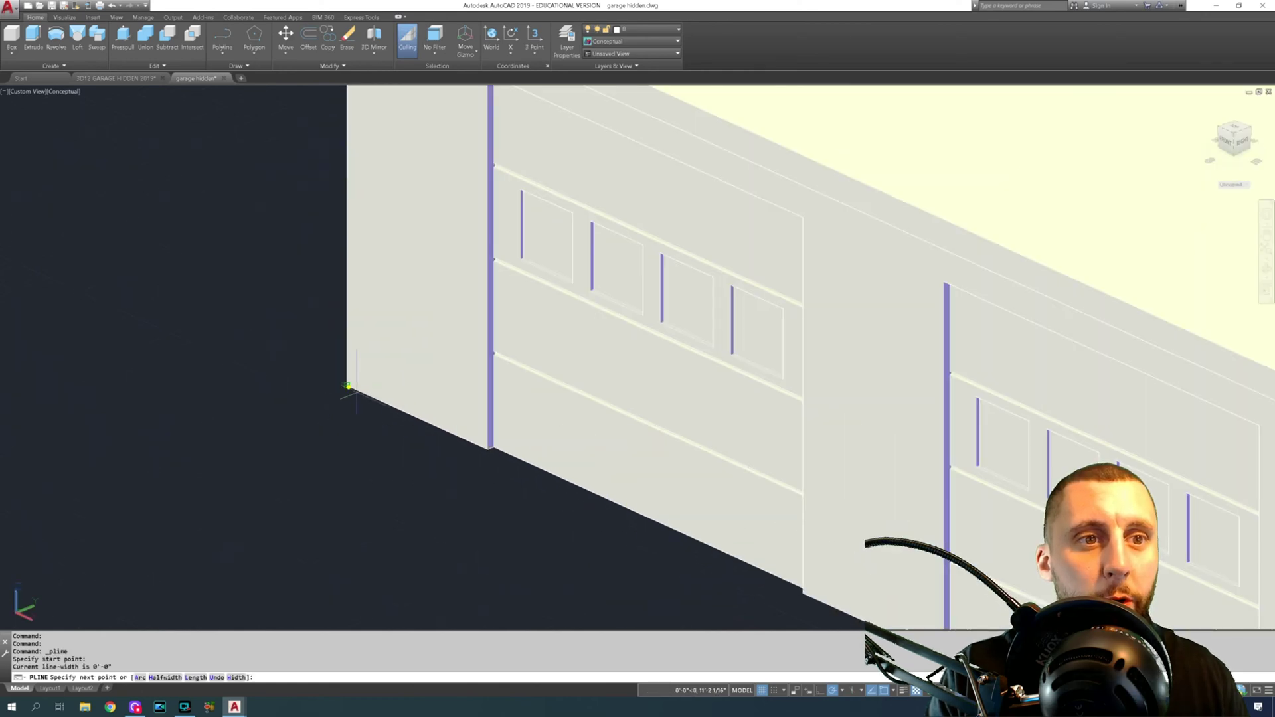
left_click(486, 449)
left_click(487, 449)
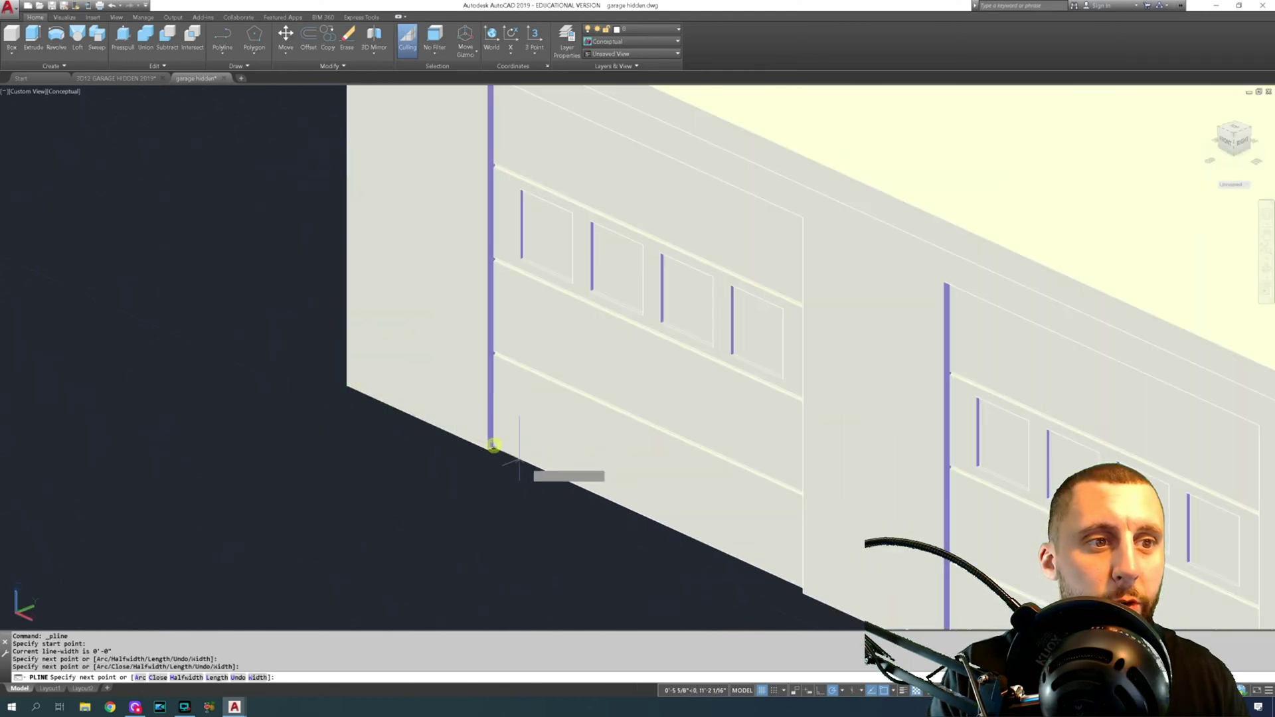
Continue the outline to the door's bottom corner, far wall corner and door corner
scroll(557, 477, "down", 2)
middle_click_drag(706, 541, 923, 488)
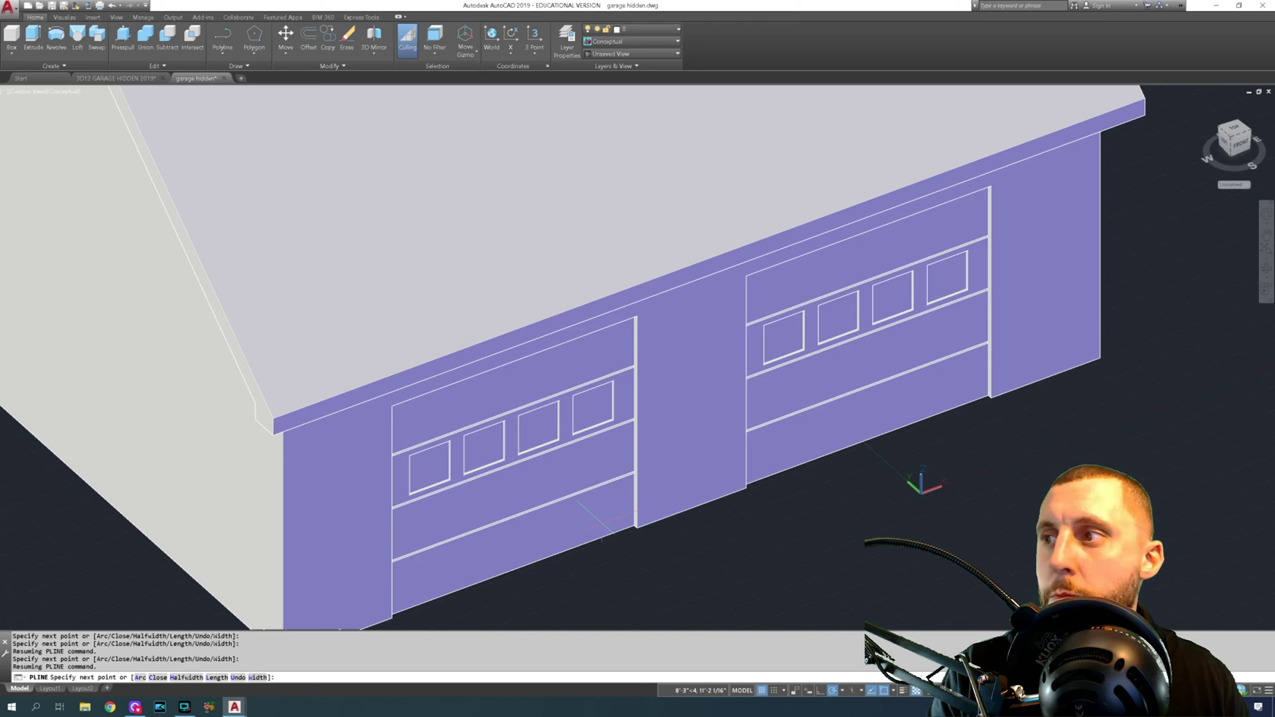
scroll(635, 524, "up", 5)
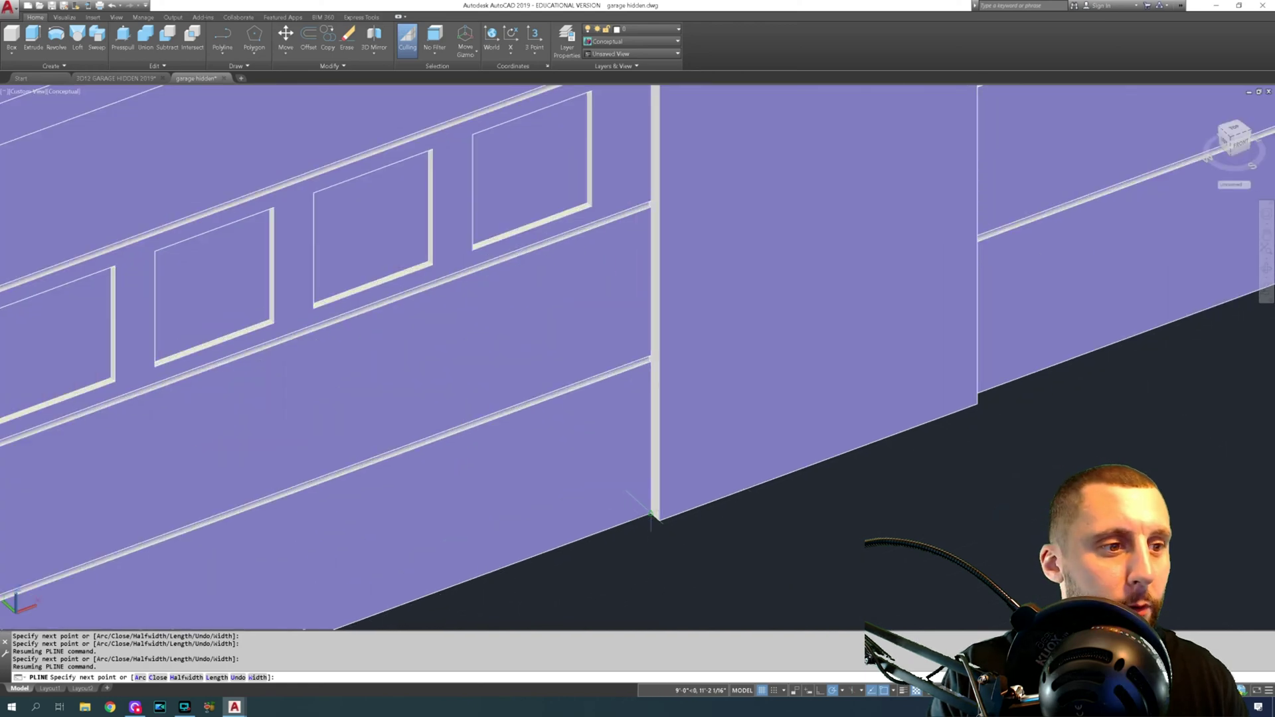
left_click(648, 512)
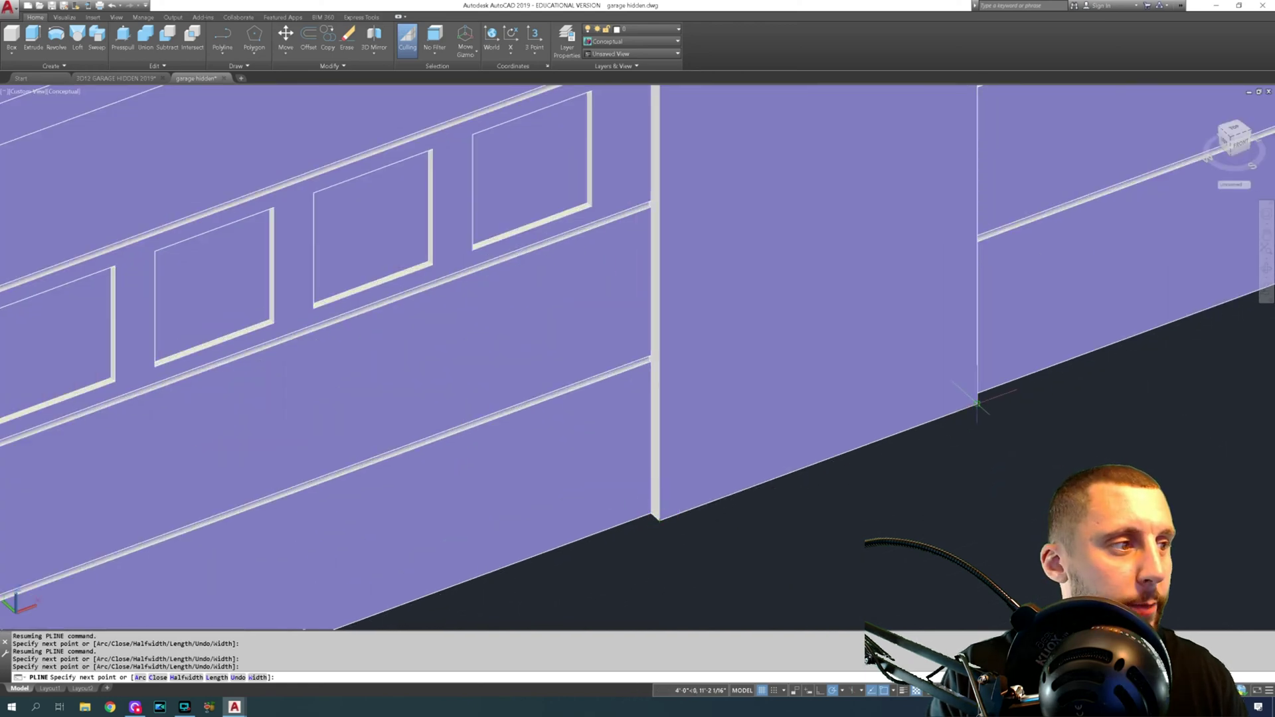
left_click(974, 403)
scroll(974, 403, "down", 10)
middle_click_drag(987, 418, 928, 487, "shift")
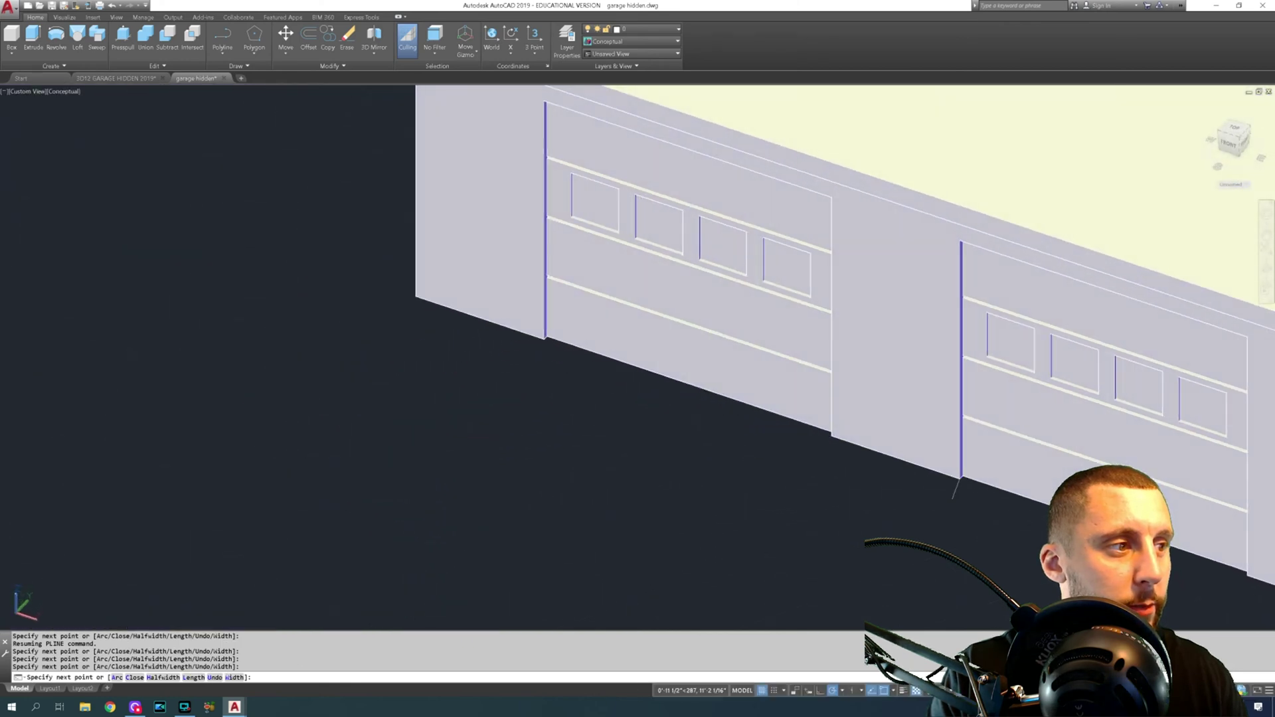
scroll(958, 487, "up", 5)
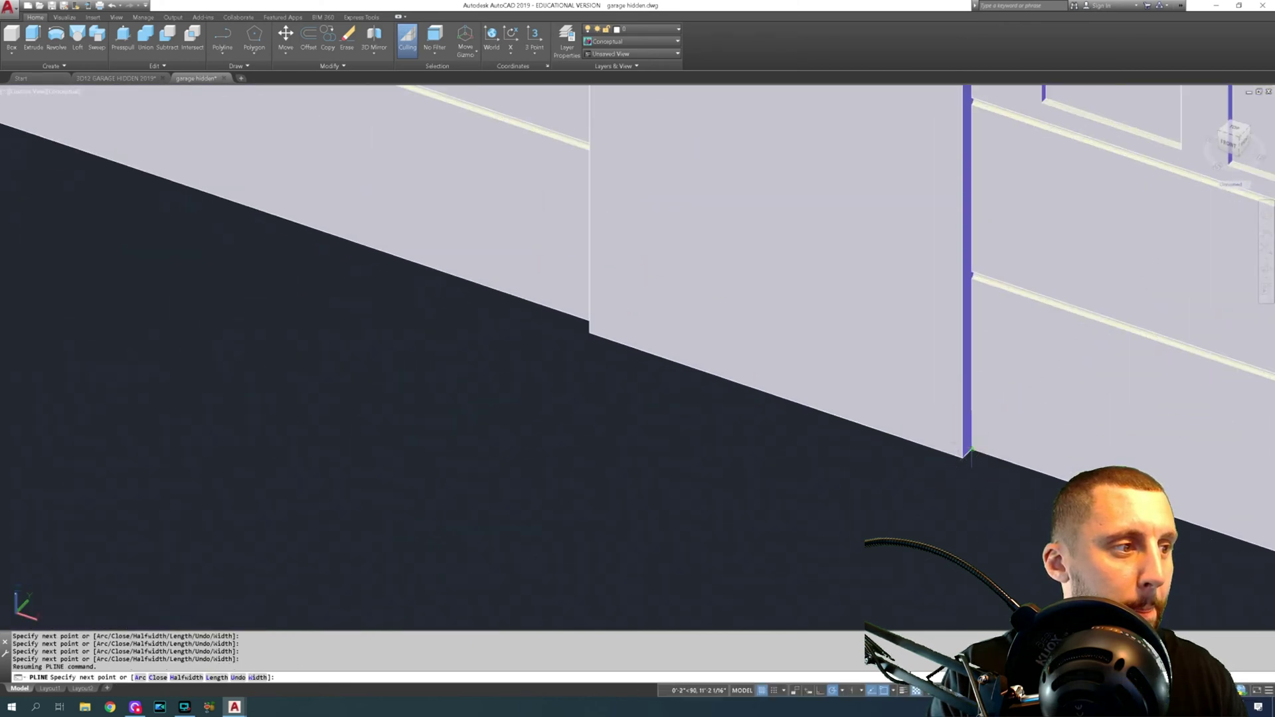
left_click(970, 453)
Add outline points at the right garage door's corners along the door wall
scroll(970, 454, "down", 5)
middle_click_drag(969, 453, 1023, 371, "shift")
scroll(977, 447, "up", 4)
scroll(1061, 265, "up", 6)
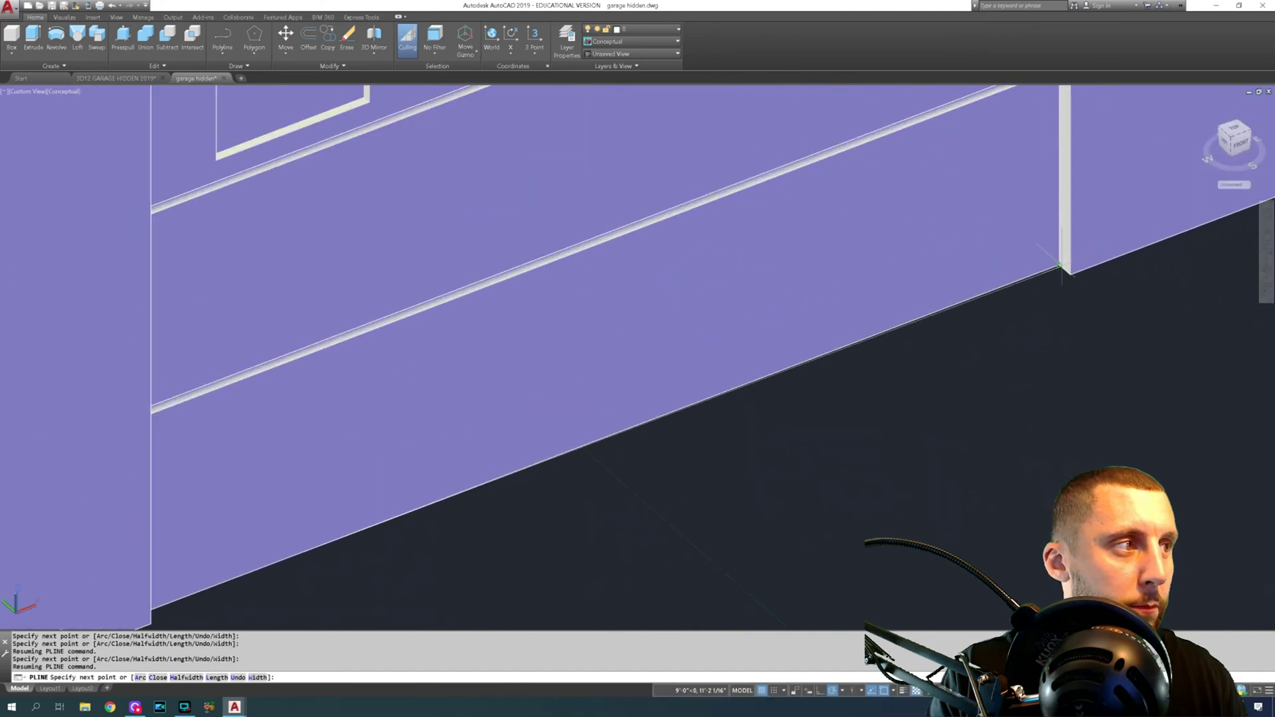
left_click(1060, 265)
scroll(1069, 275, "down", 5)
middle_click_drag(1070, 276, 834, 344)
left_click(997, 285)
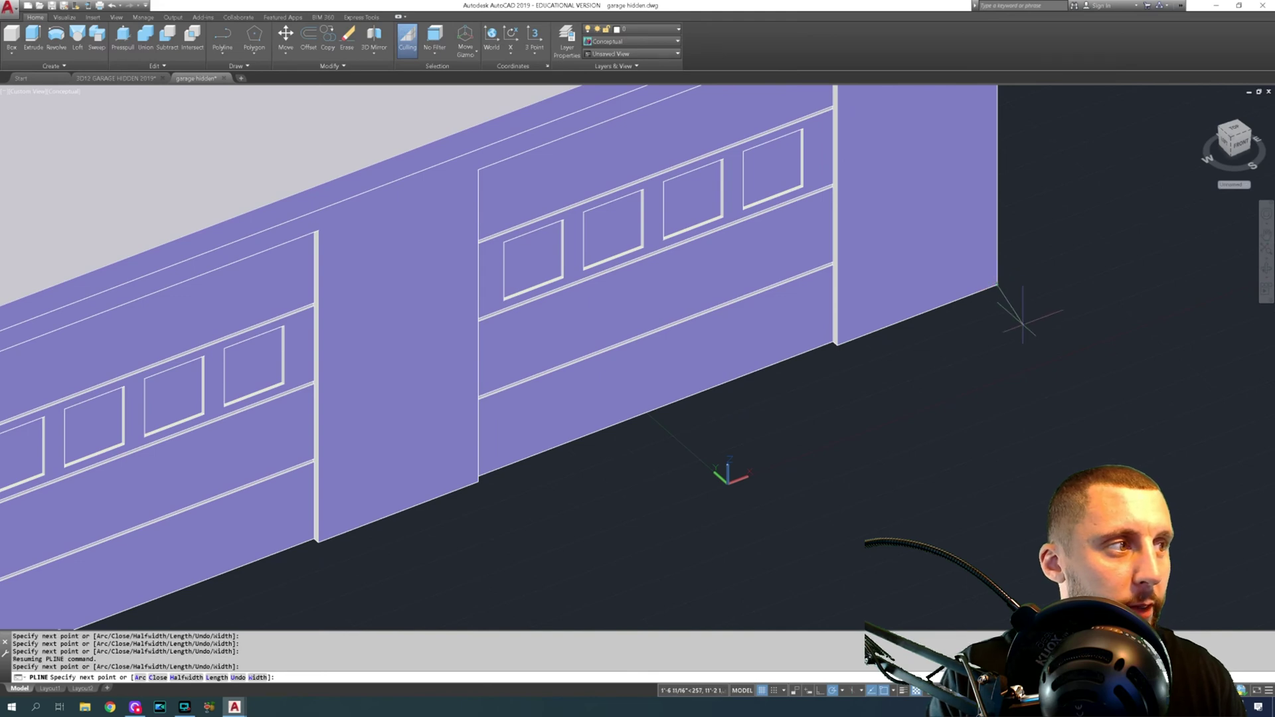
scroll(1019, 319, "down", 5)
middle_click_drag(1053, 359, 920, 268)
scroll(919, 268, "down", 4)
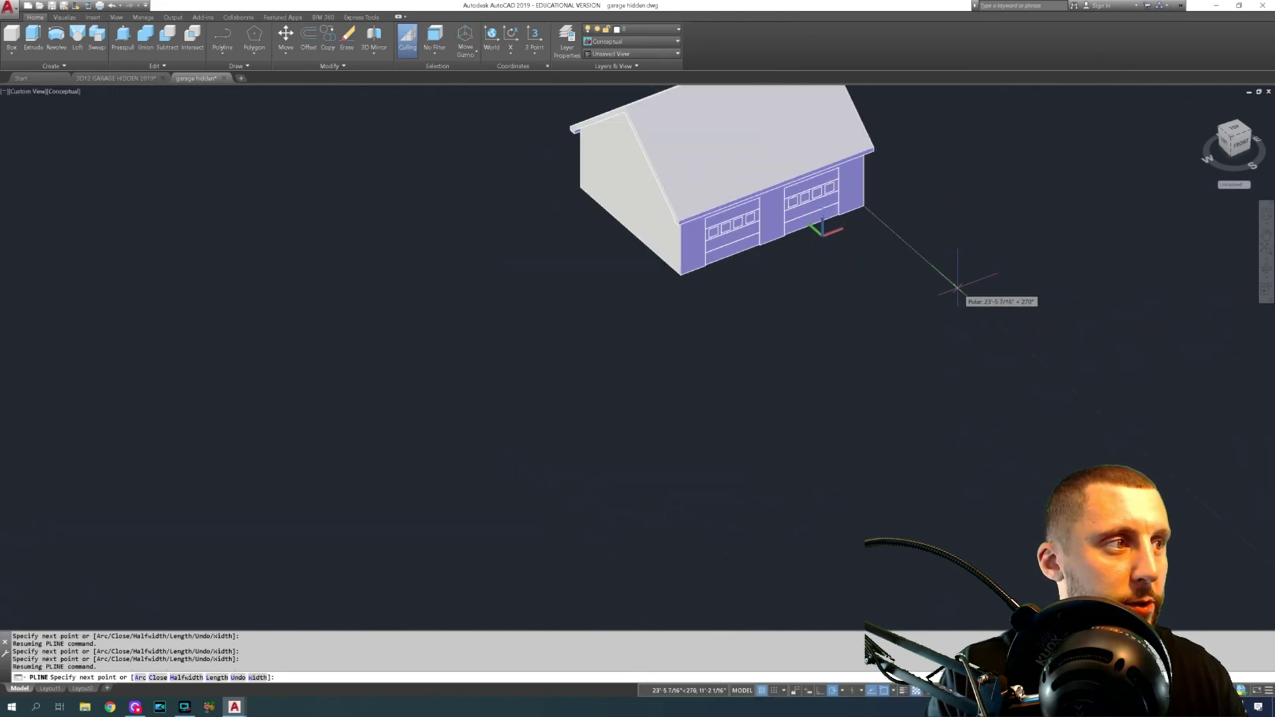
Extend the outline 25' out from the door wall, snap the far corner and close it
type("25'")
key("Return")
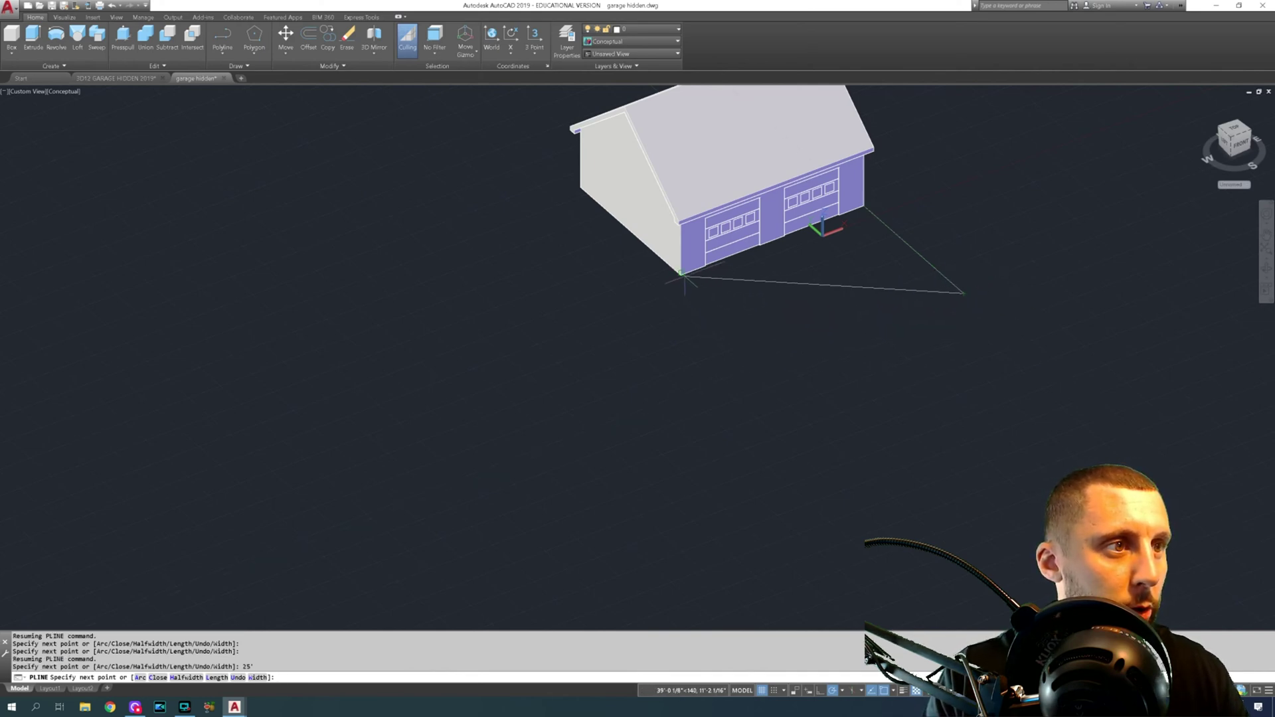
scroll(681, 275, "up", 3)
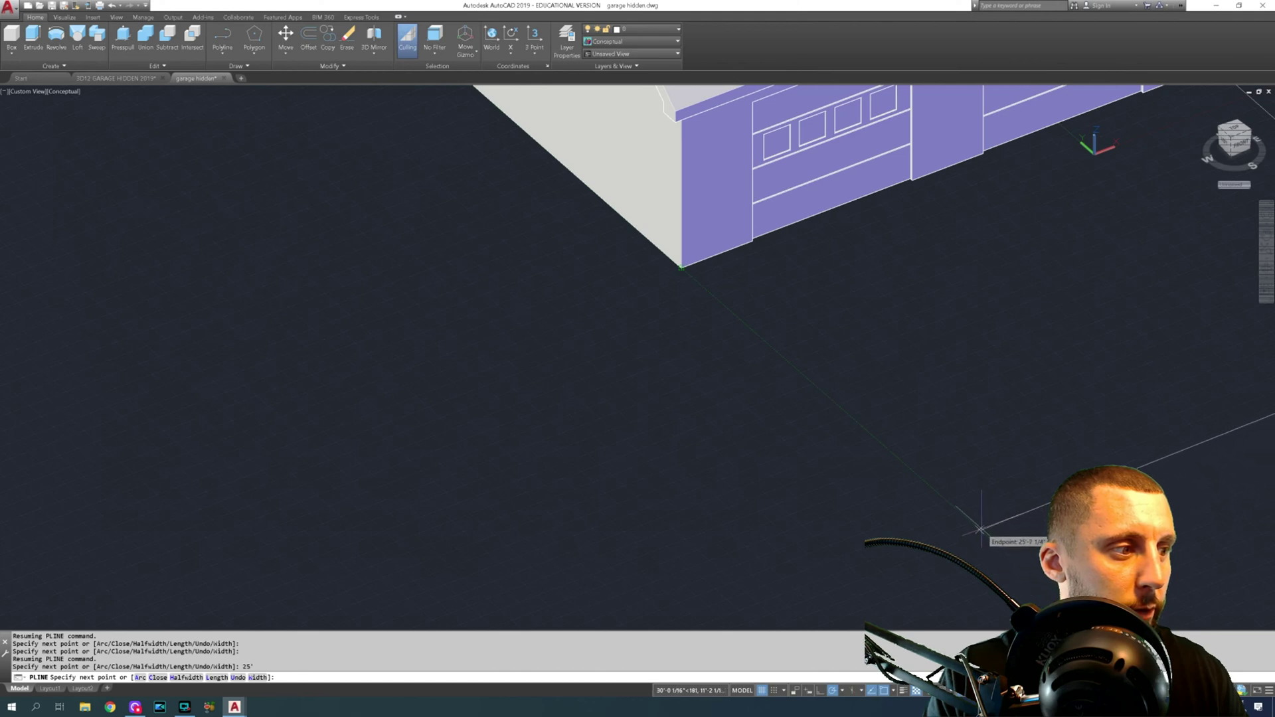
left_click(975, 525)
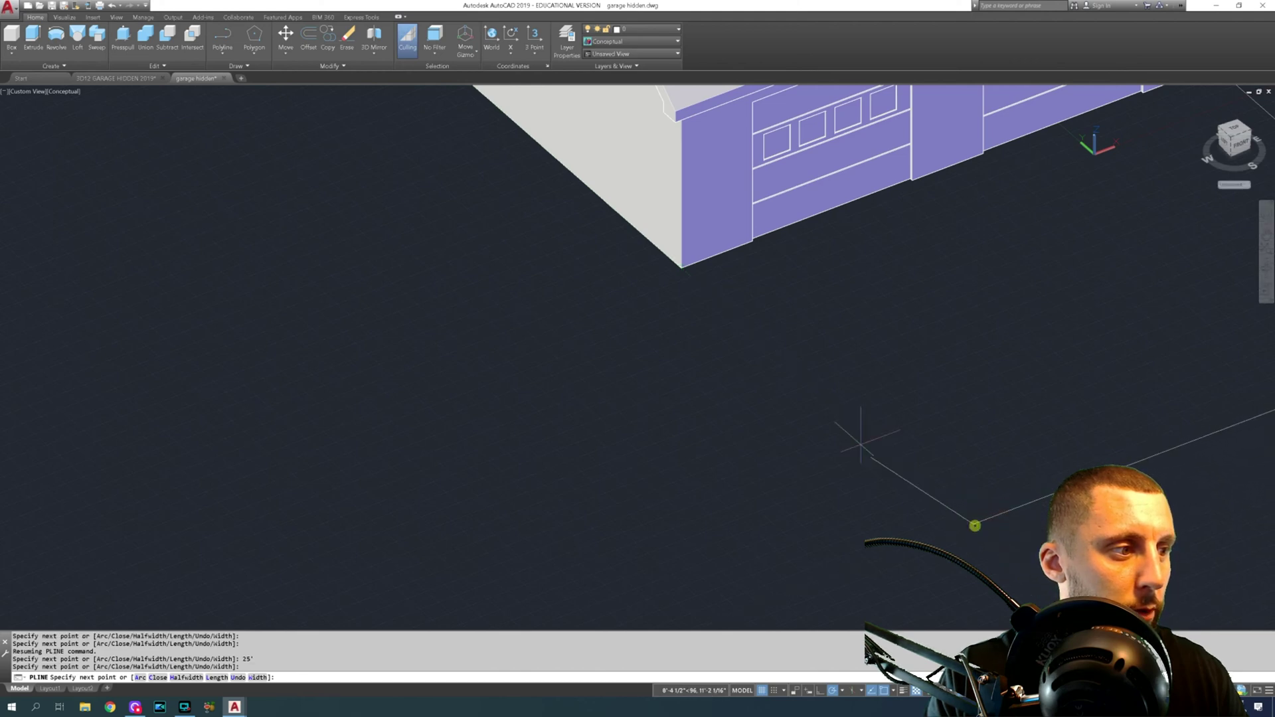
type("c")
key("Return")
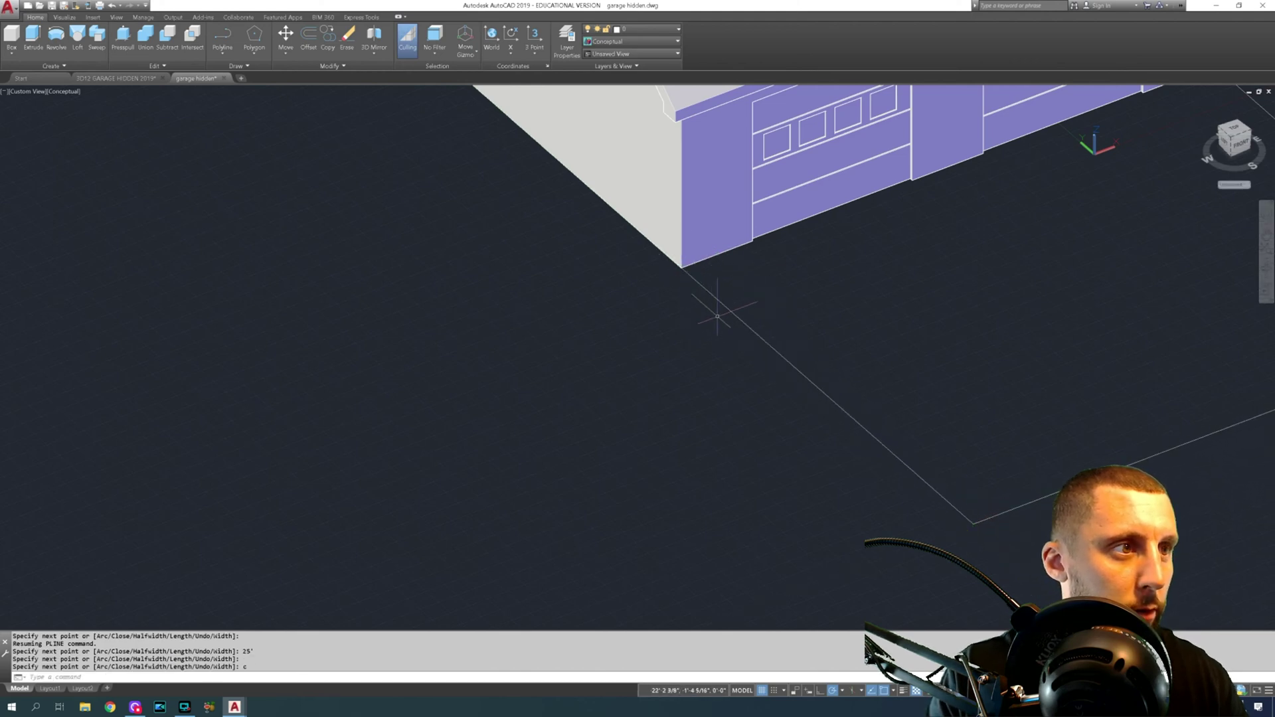
middle_click_drag(718, 312, 746, 341, "shift")
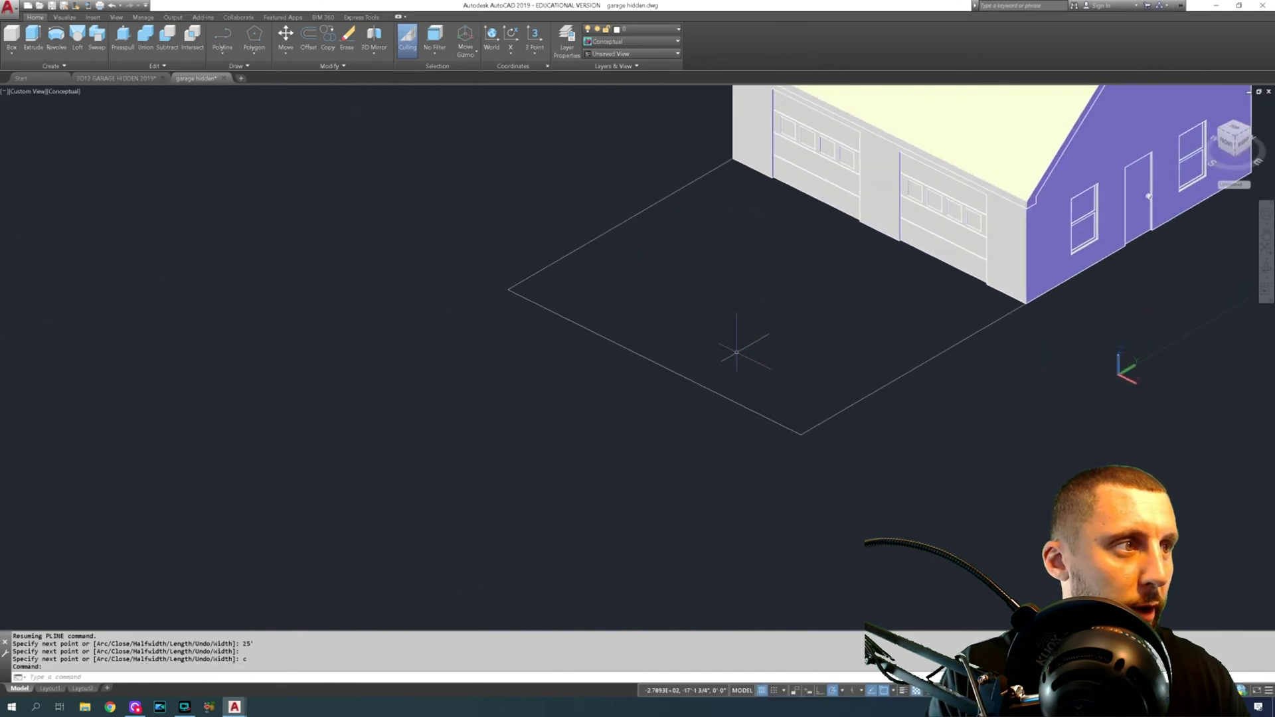
Extrude the closed pad outline by -6 into the driveway slab
left_click(703, 407)
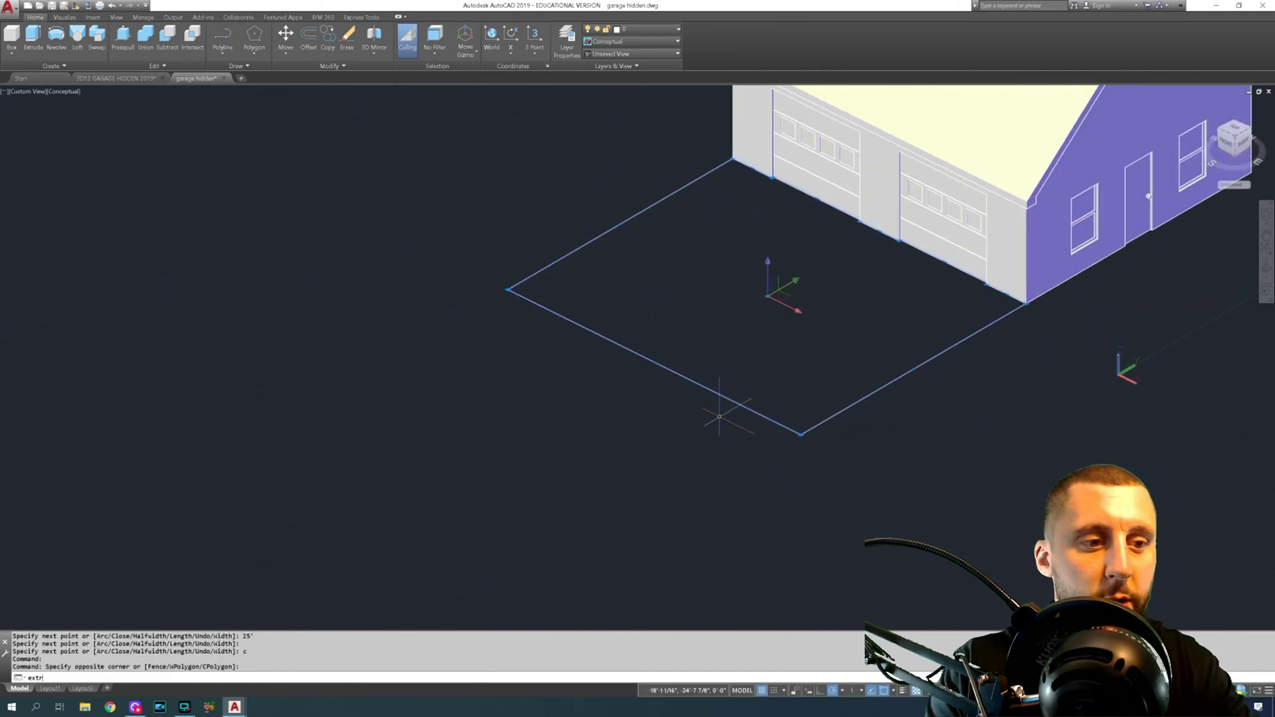
type("extrude")
key("Return")
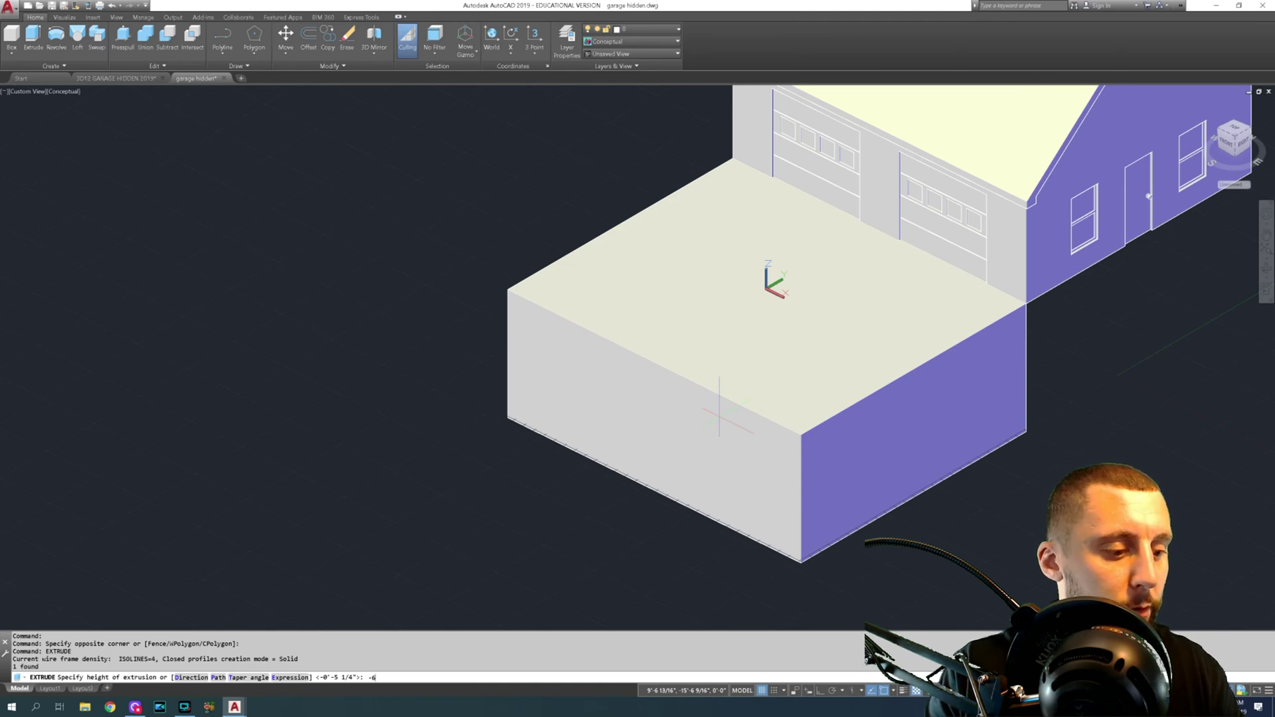
type("-6")
key("Return")
middle_click_drag(823, 279, 638, 335)
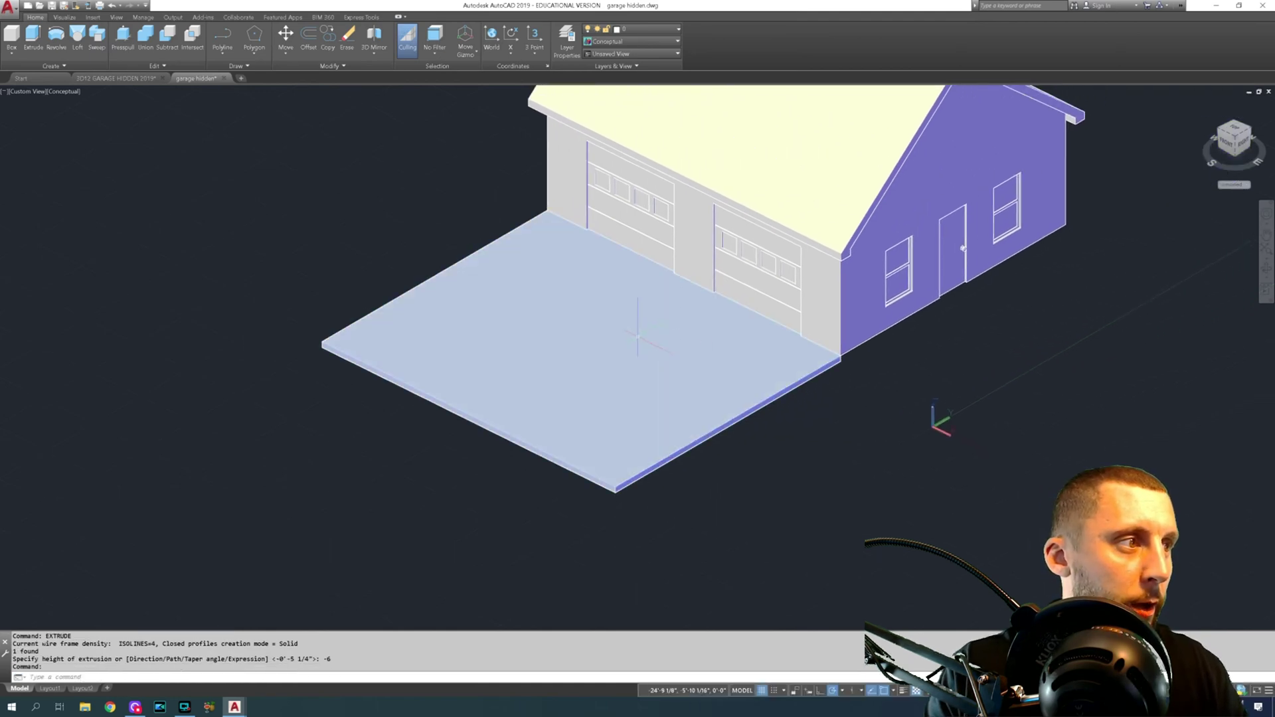
left_click(223, 37)
Begin the walkway polyline at the wall edge with a 4' first leg, adding corners toward the slab edge
scroll(939, 336, "up", 5)
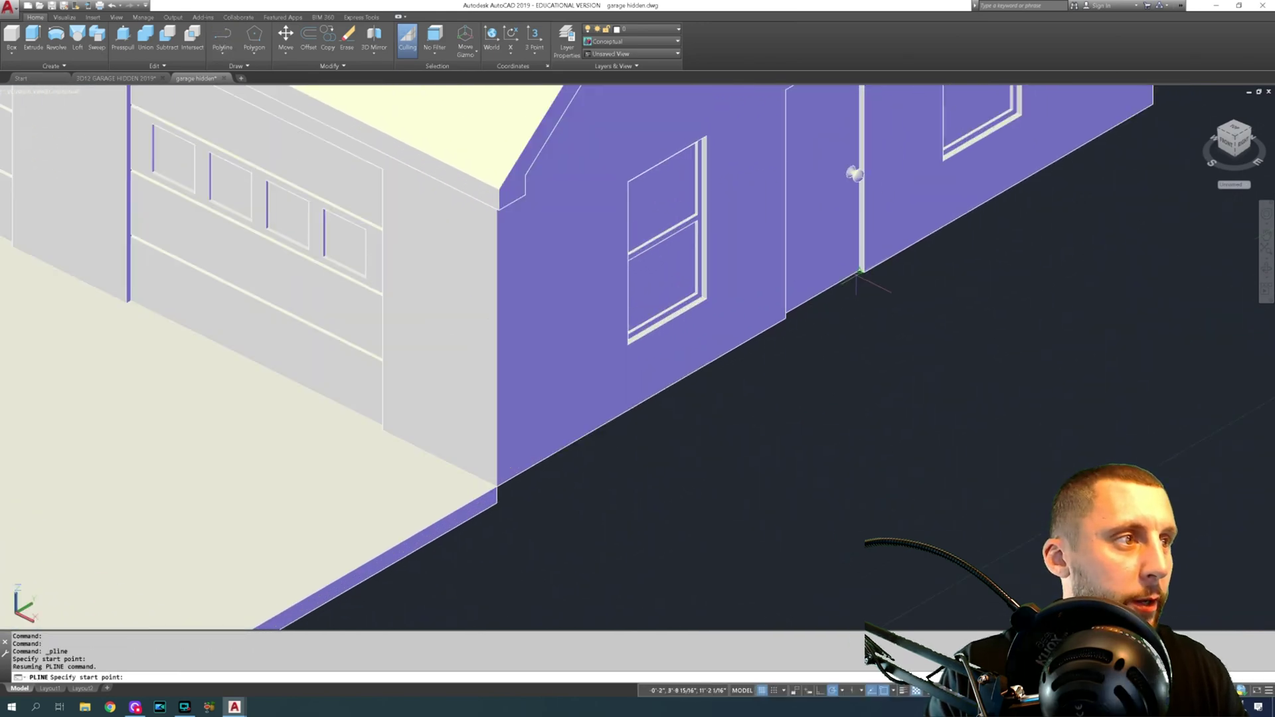
left_click(909, 249)
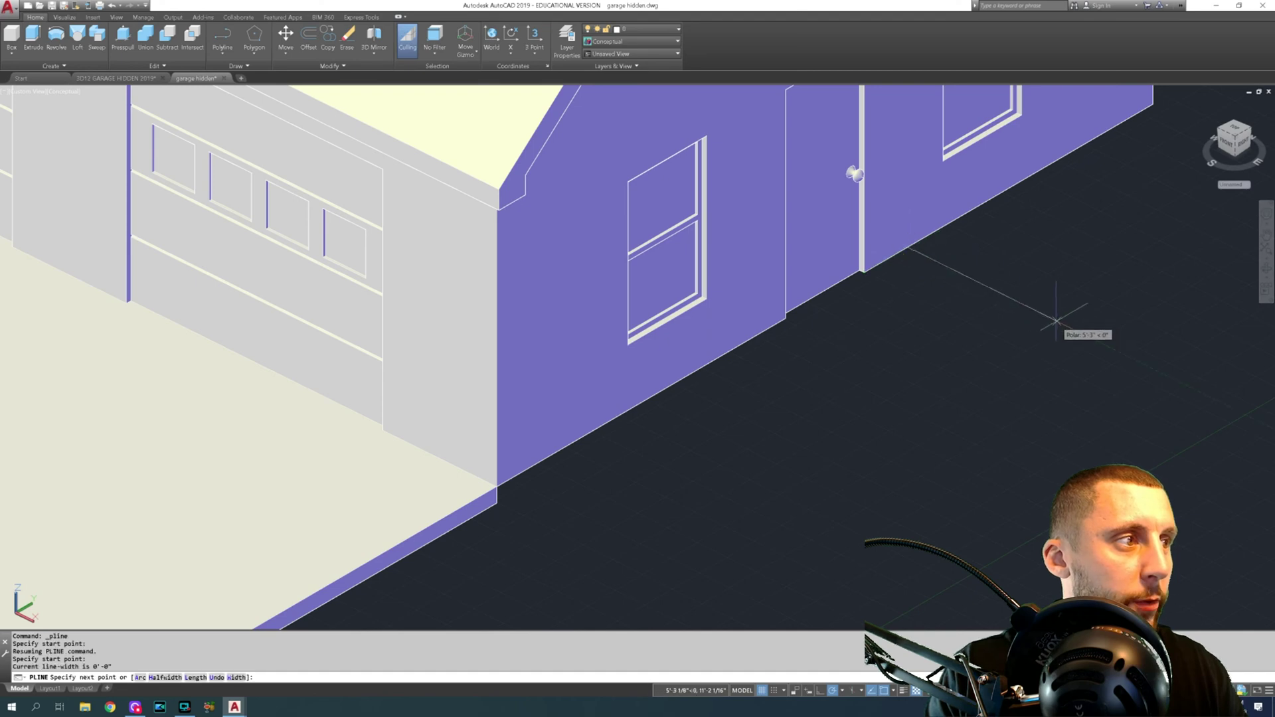
type("4")
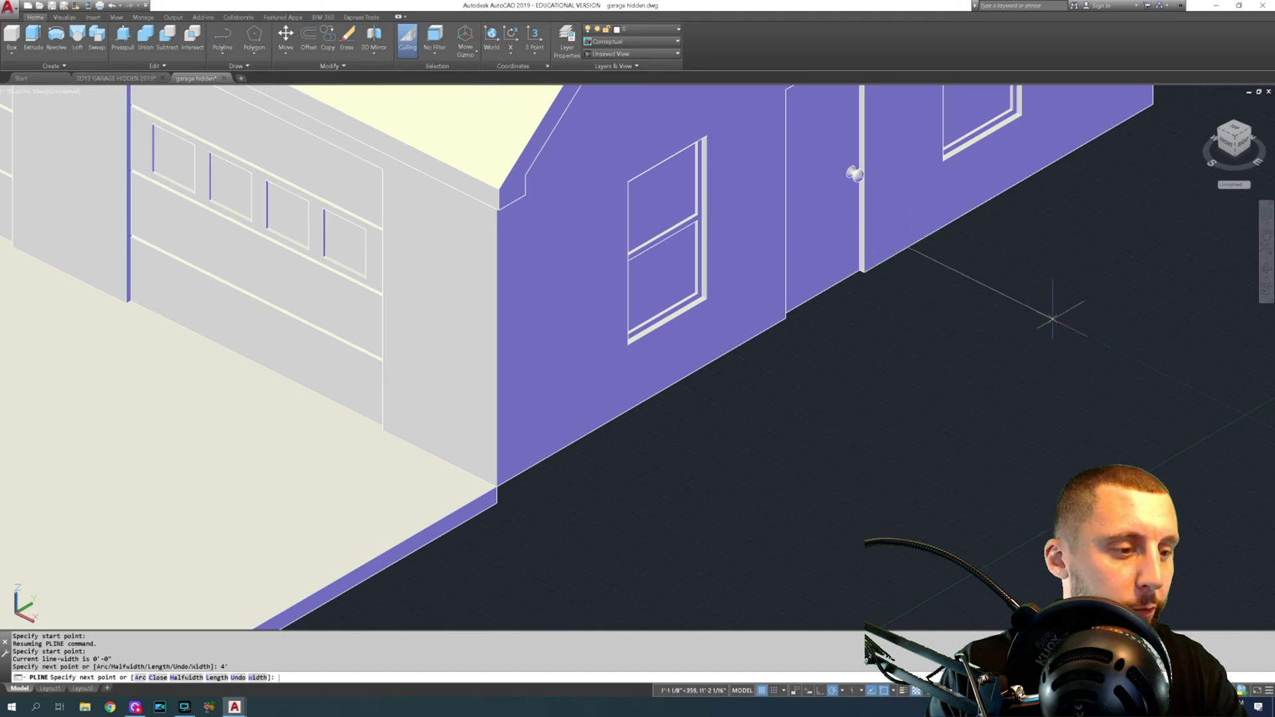
type("'")
key("Return")
scroll(854, 424, "down", 5)
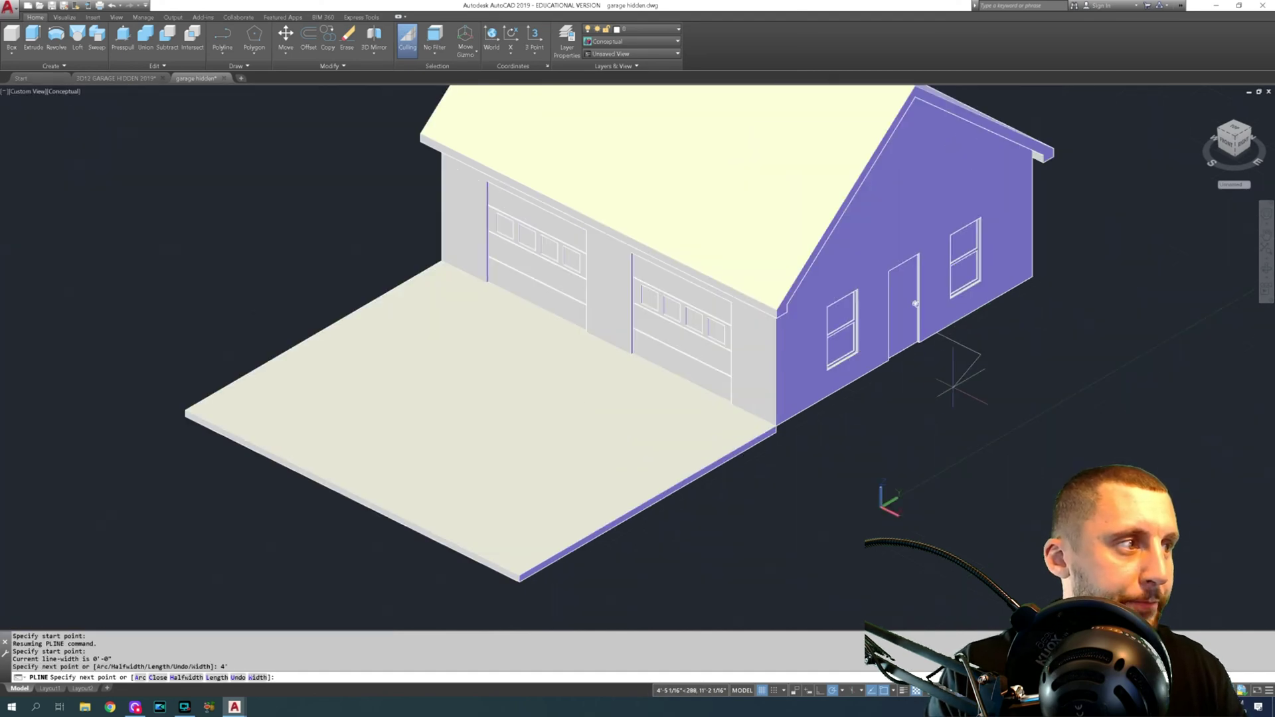
left_click(747, 488)
scroll(710, 476, "up", 5)
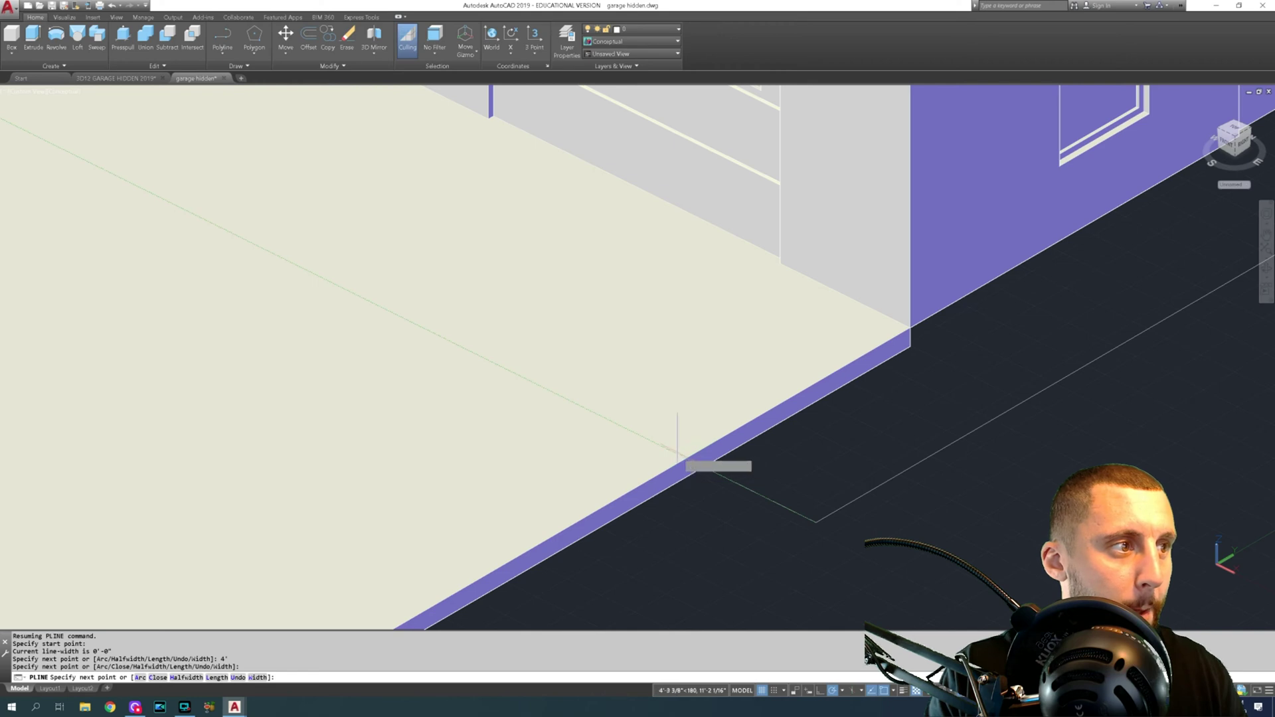
left_click(670, 450)
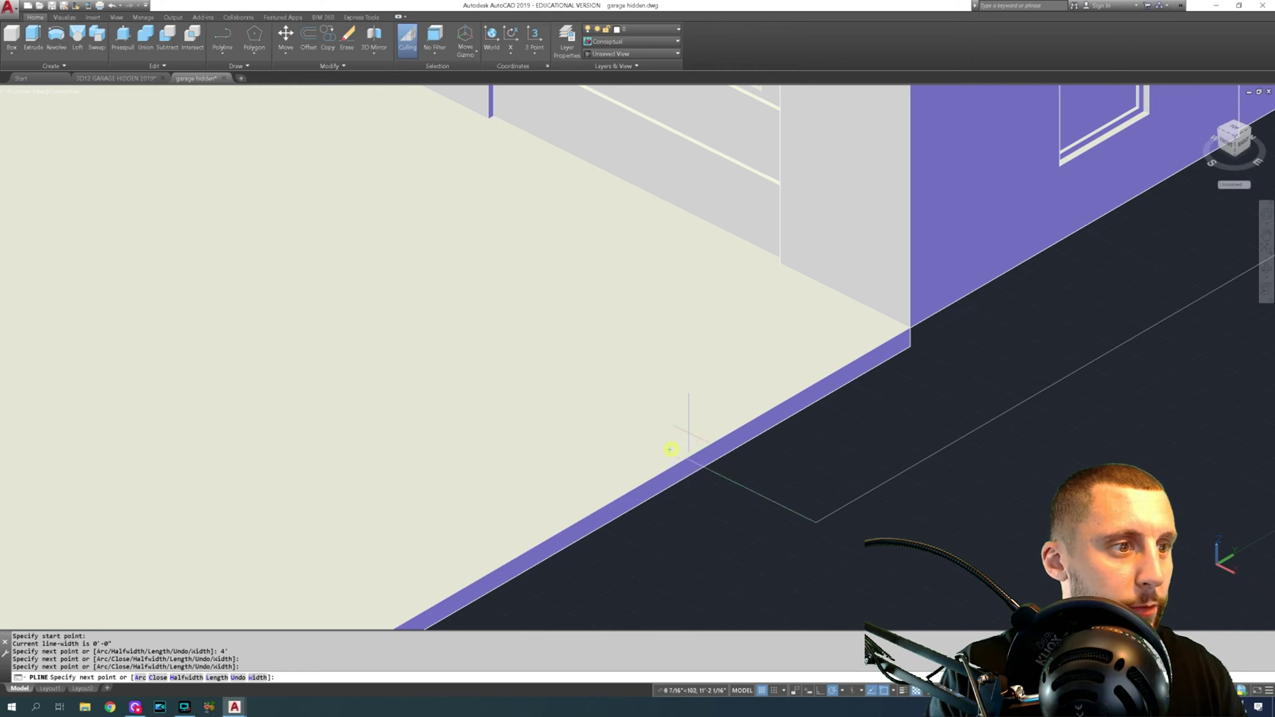
left_click(910, 328)
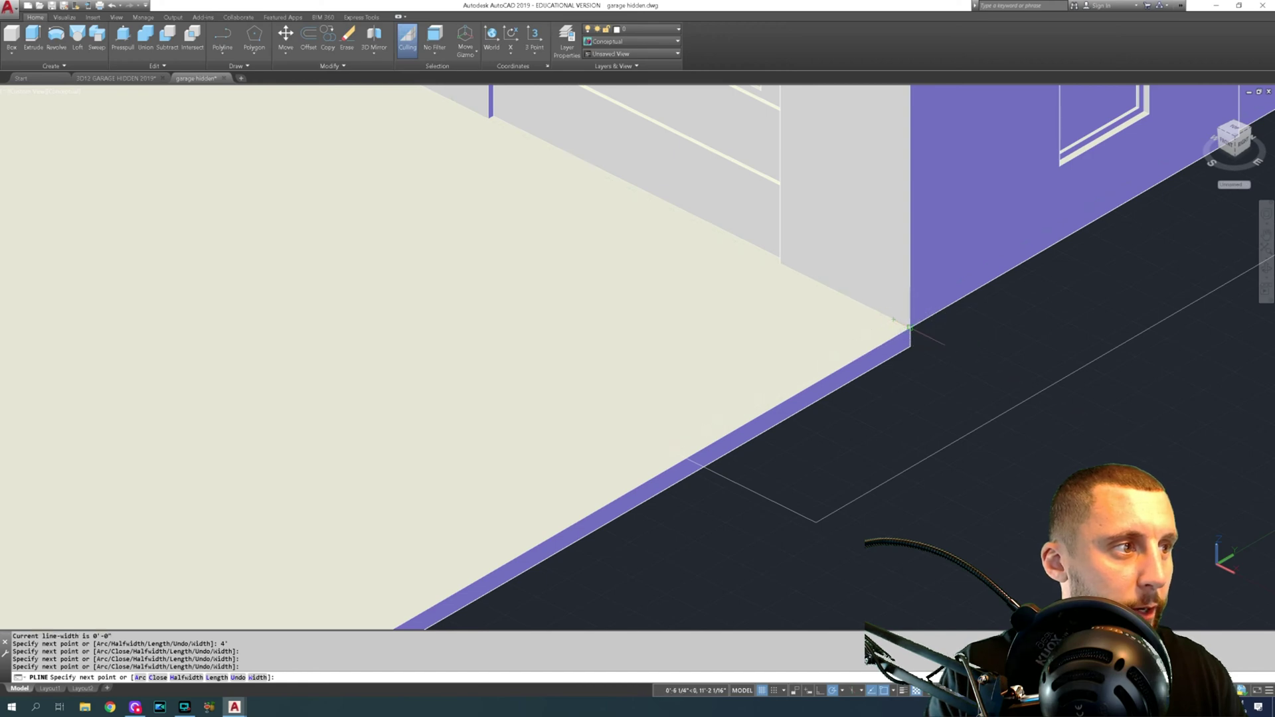
Trace the remaining walkway corners back to the wall corner and finish the outline
scroll(910, 328, "down", 3)
middle_click_drag(910, 328, 731, 427)
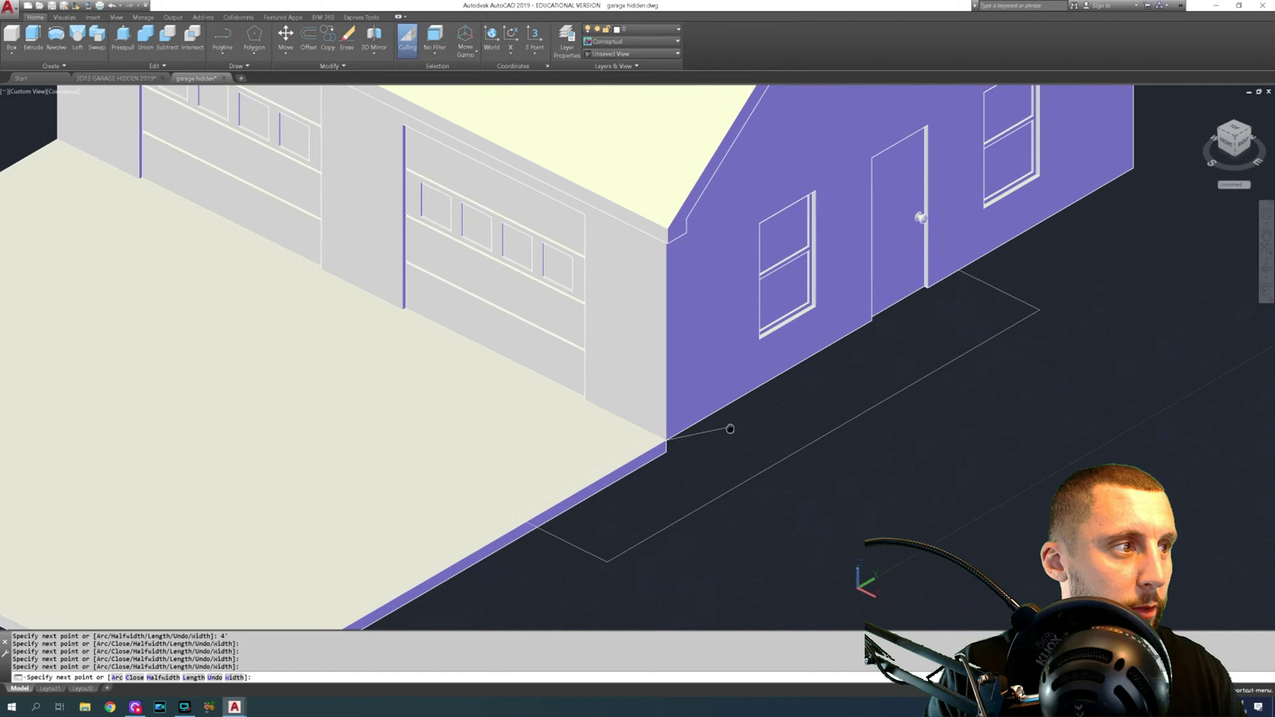
left_click(872, 324)
scroll(872, 324, "up", 5)
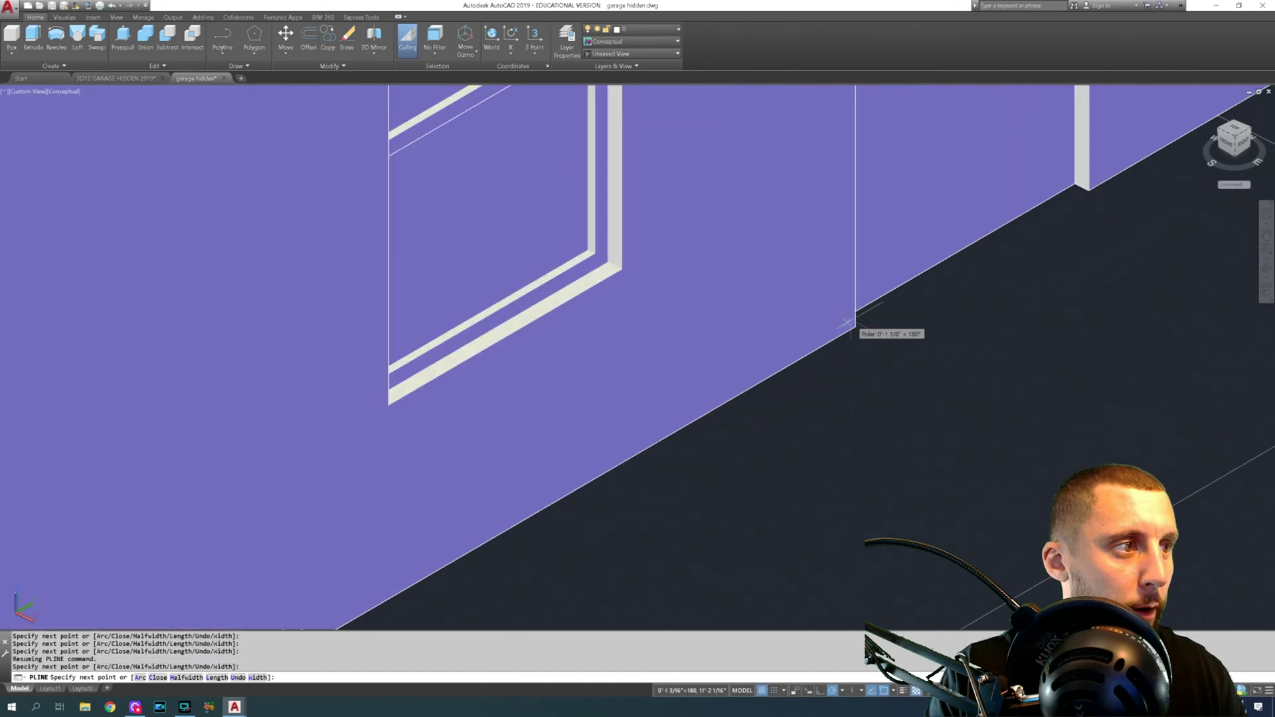
left_click(844, 318)
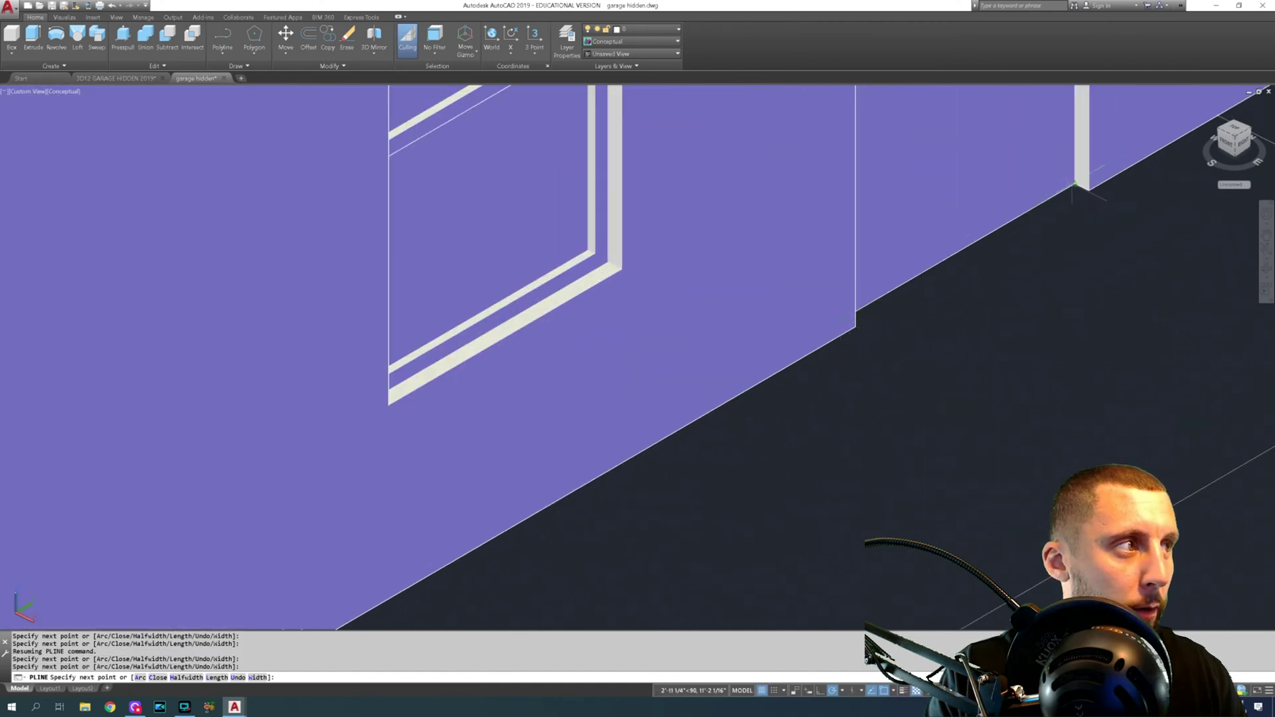
left_click(1076, 182)
middle_click_drag(1214, 117, 1083, 191)
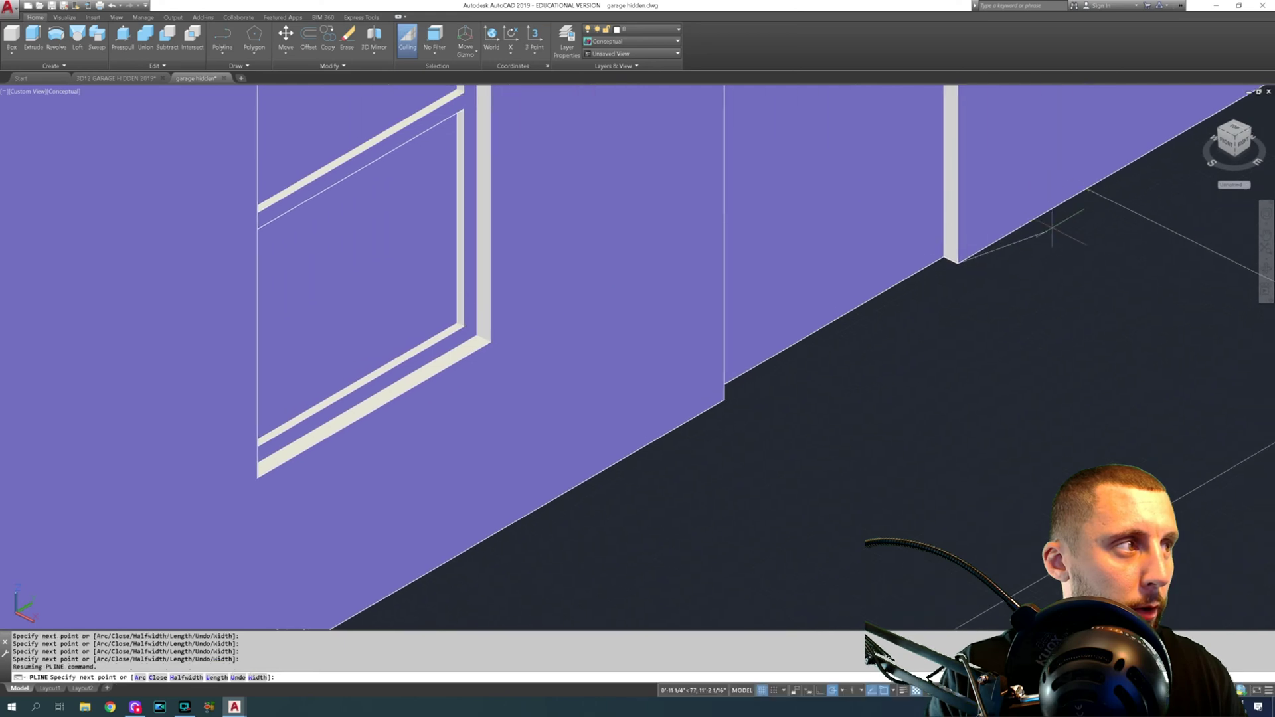
key("Escape")
scroll(1044, 276, "down", 5)
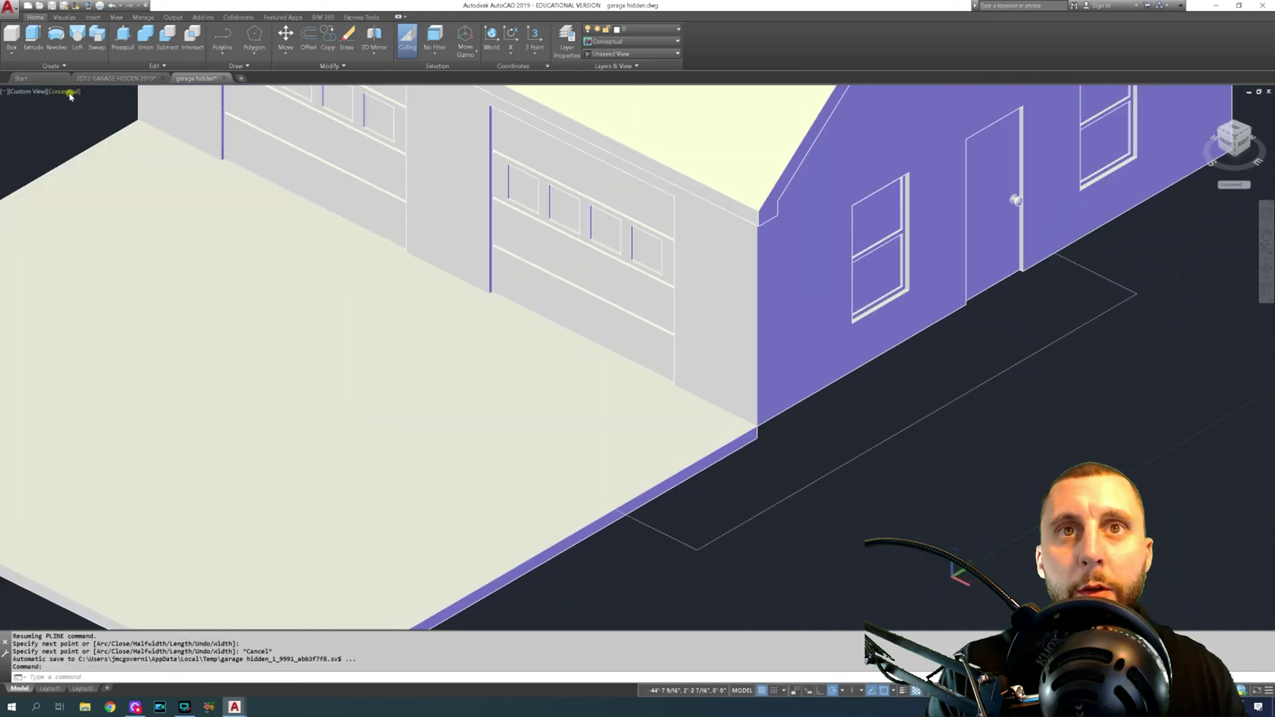
left_click(70, 93)
Switch to 2D Wireframe and extrude the walkway outline -6 into a slab
left_click(93, 107)
scroll(341, 265, "down", 3)
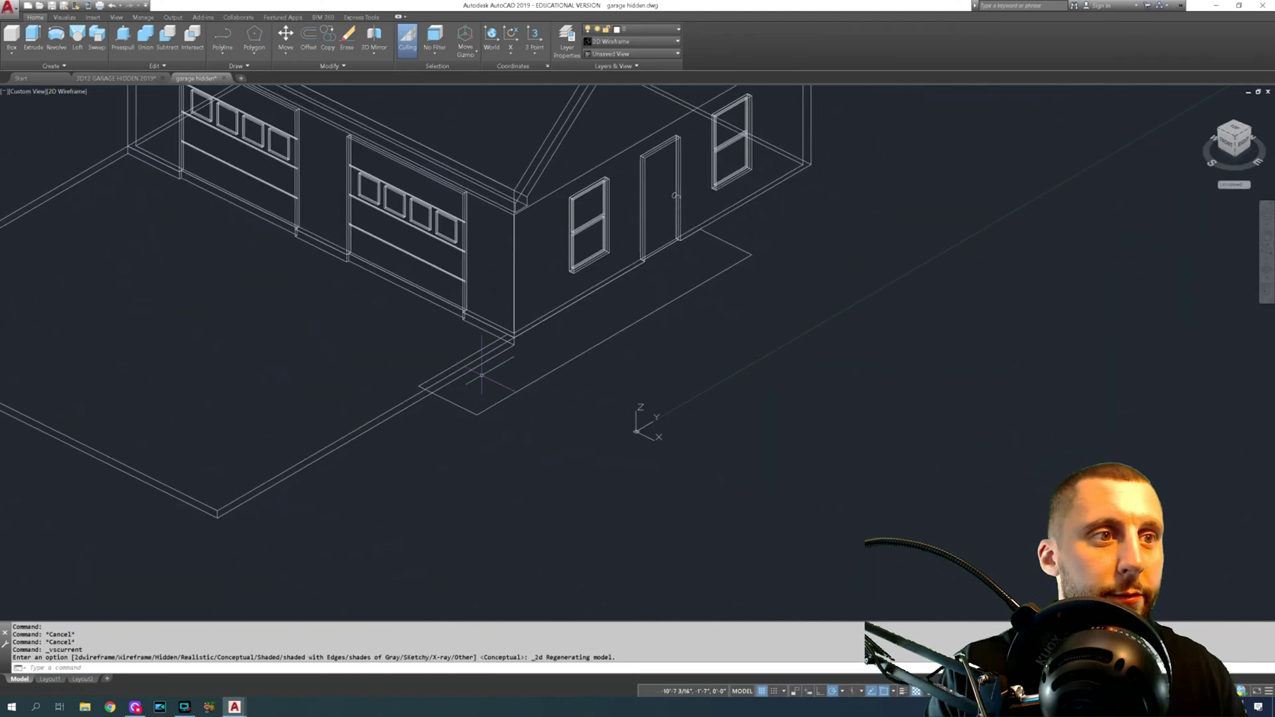
left_click(484, 390)
left_click(458, 417)
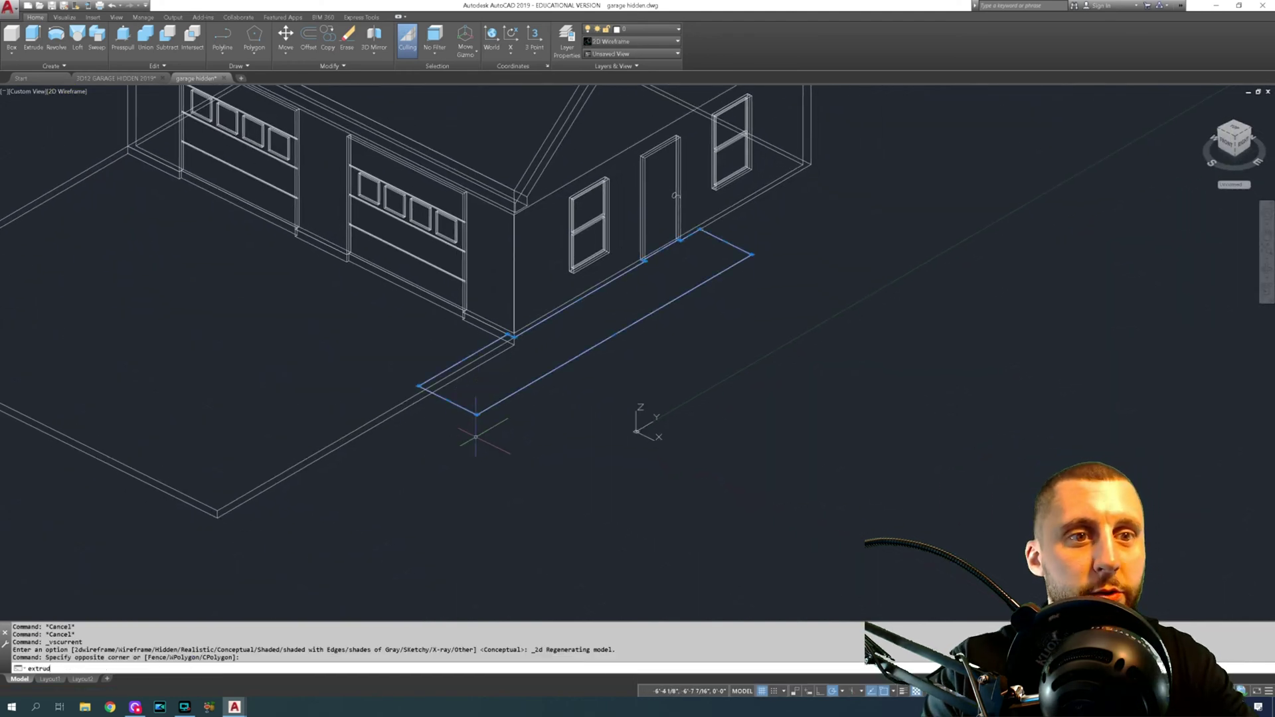
key("Return")
type("-6")
key("Return")
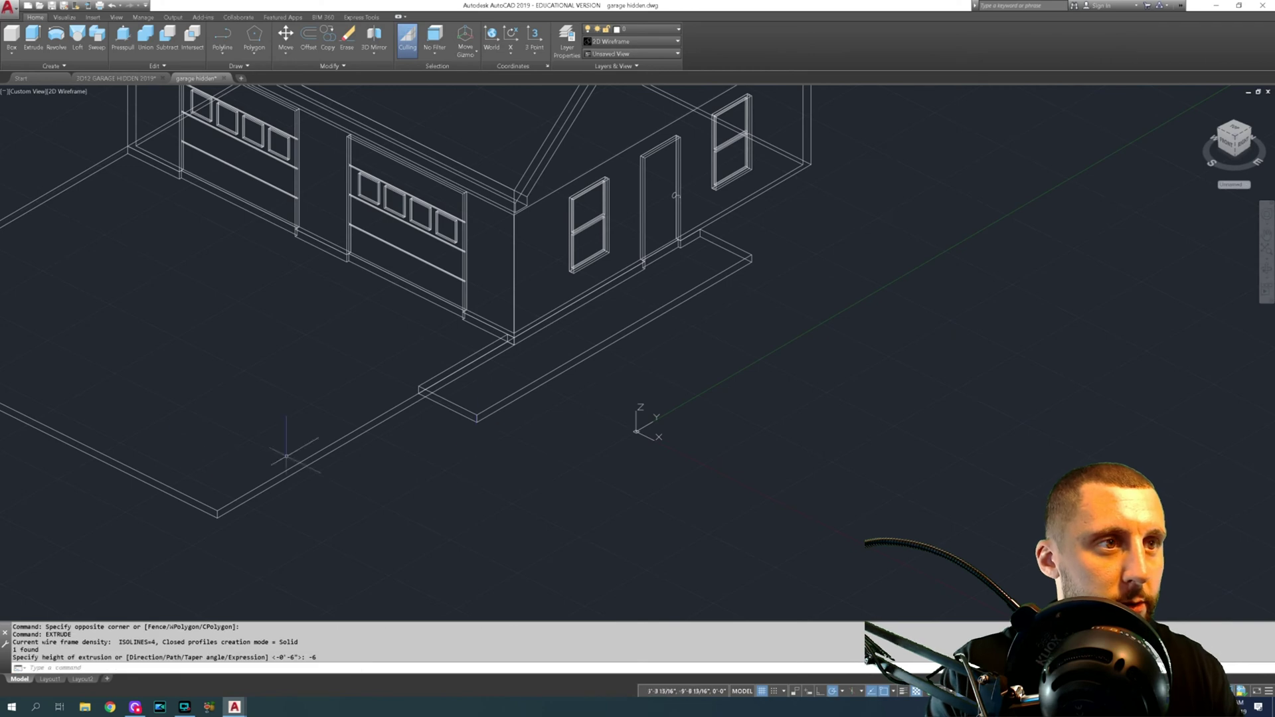
Union the walkway slab with the driveway slab into one solid
left_click(146, 42)
left_click(470, 447)
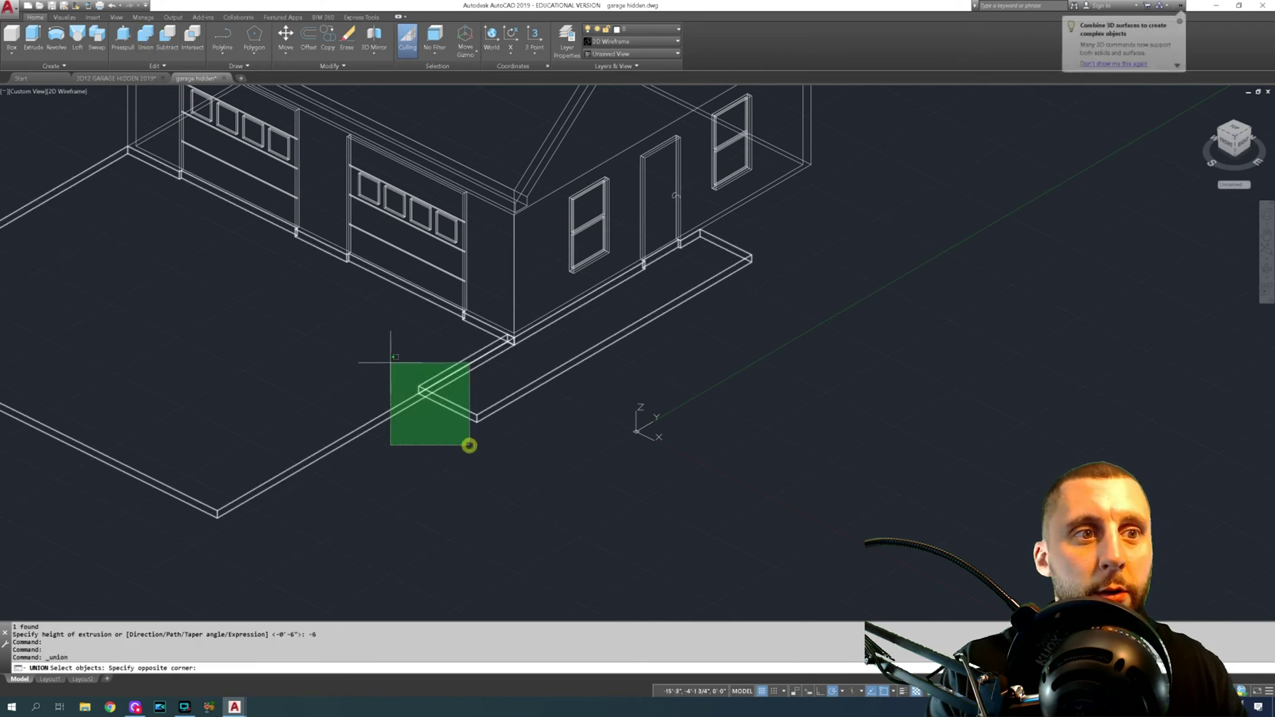
left_click(390, 361)
key("Return")
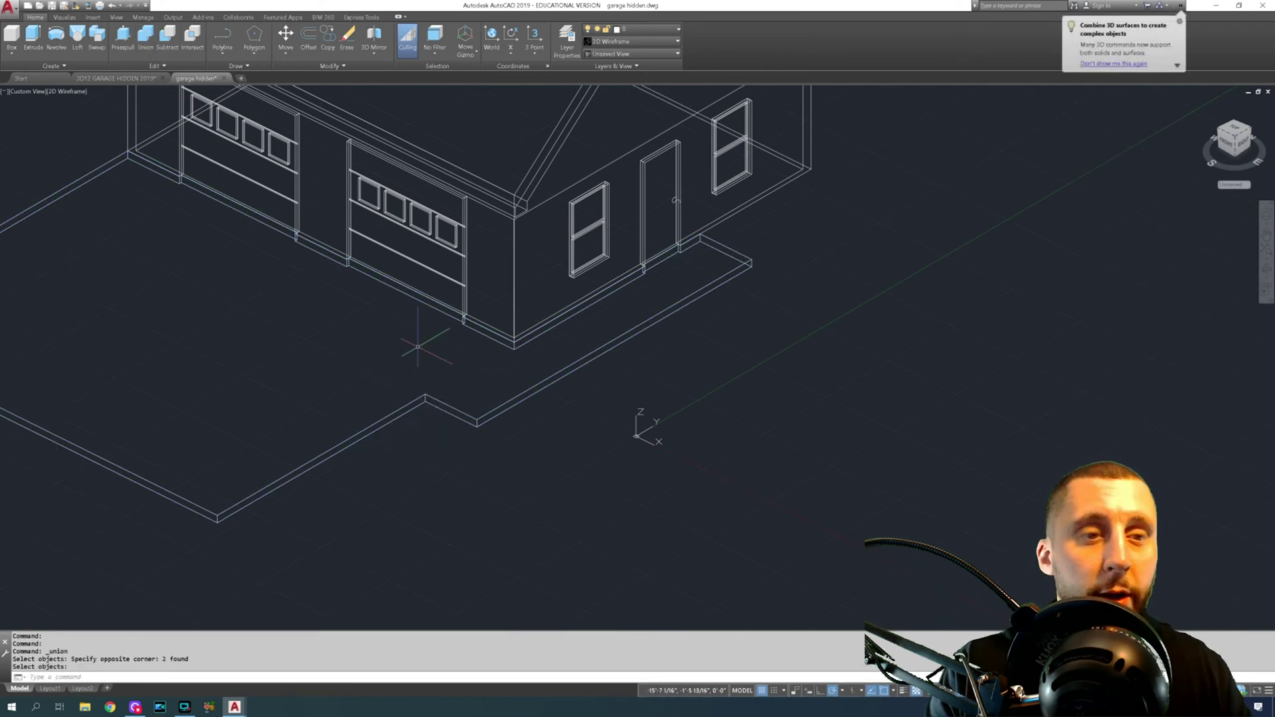
middle_click_drag(417, 345, 478, 336)
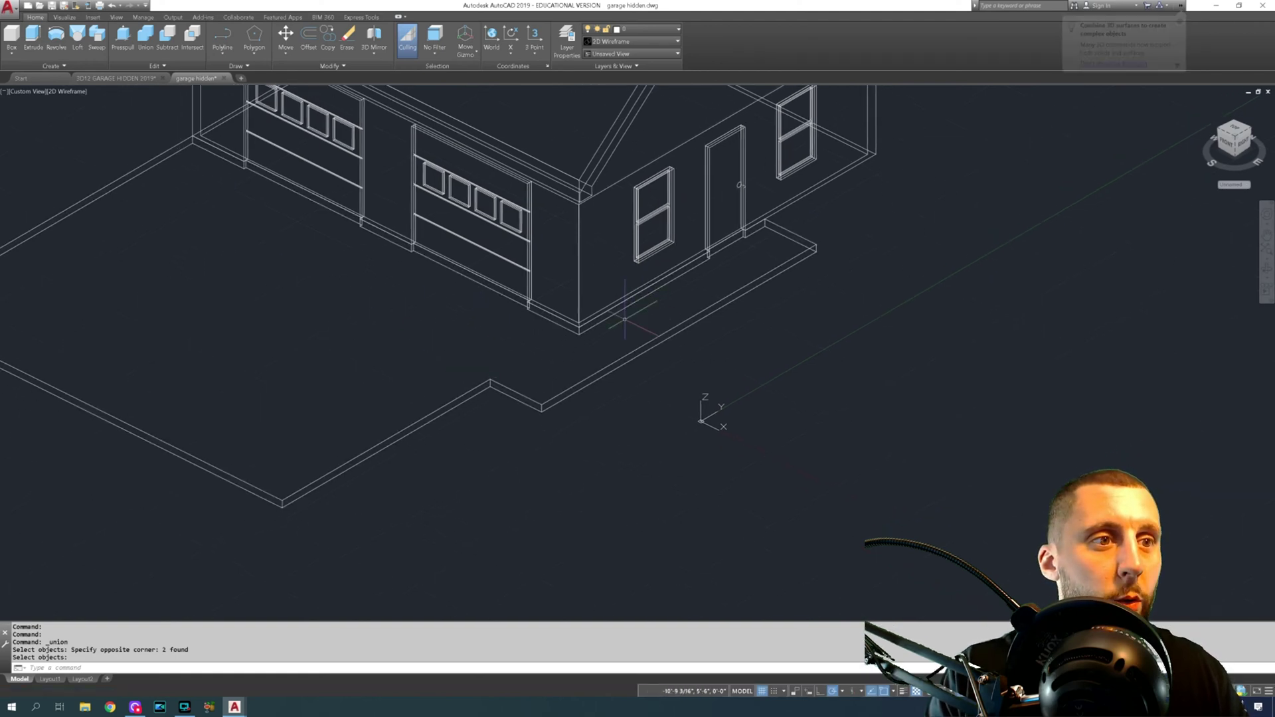
left_click(223, 37)
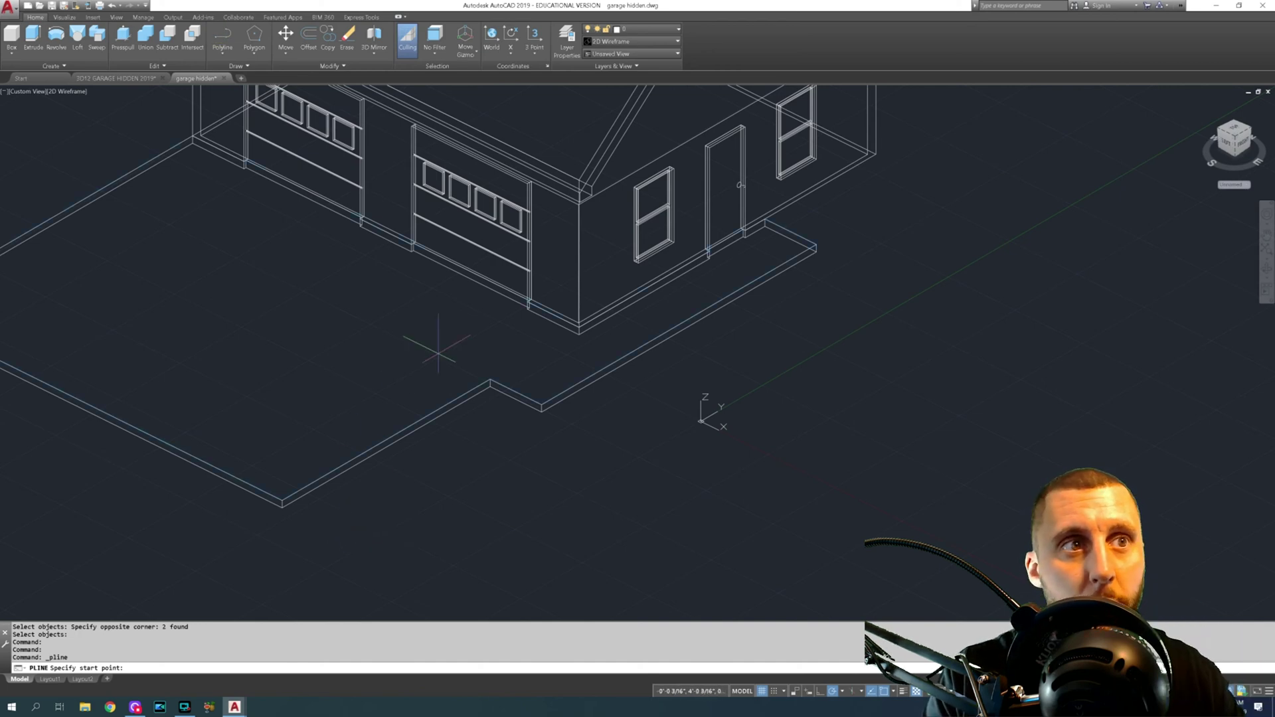
middle_click_drag(433, 346, 441, 592)
scroll(441, 592, "up", 1)
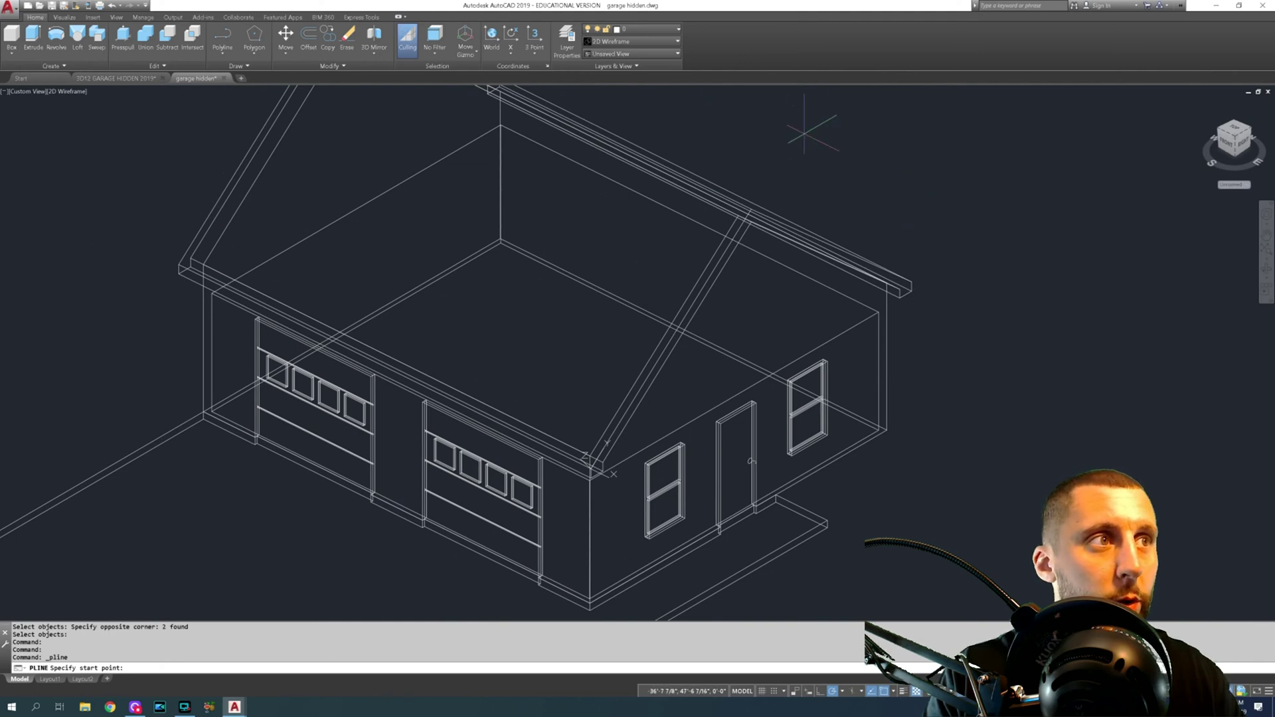
scroll(781, 177, "down", 4)
scroll(591, 410, "up", 8)
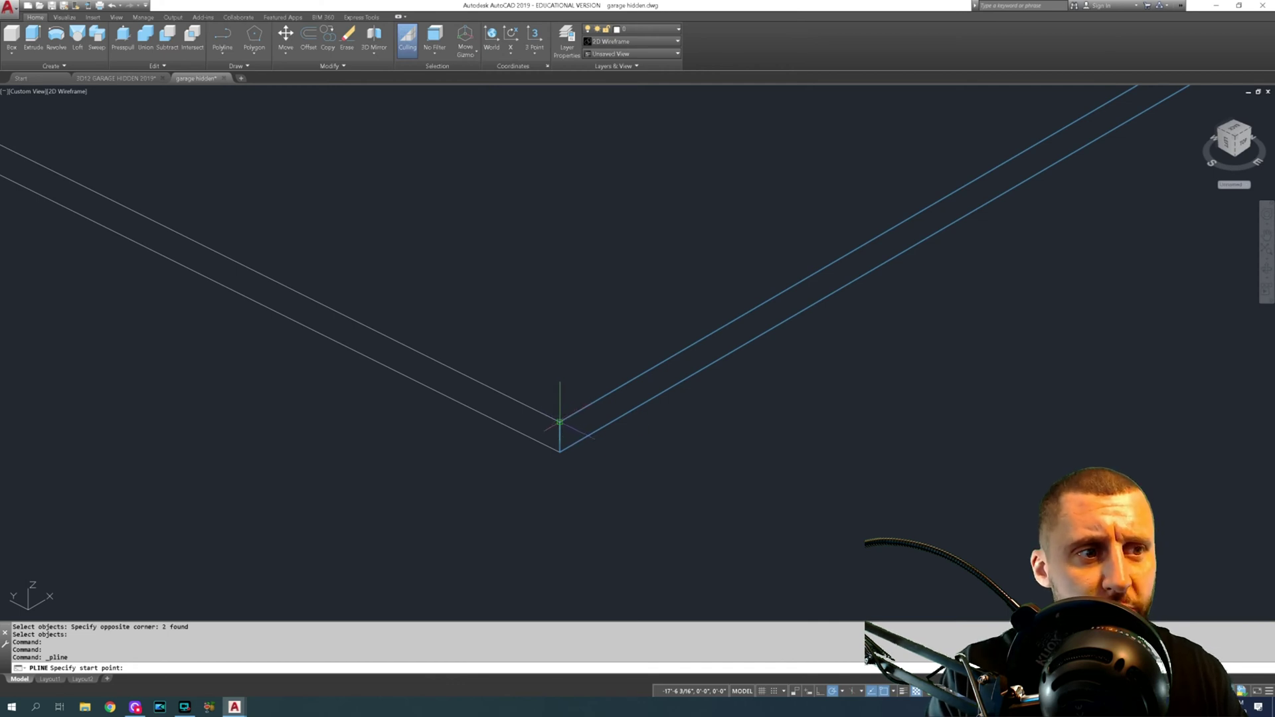
left_click(232, 37)
left_click(559, 420)
scroll(560, 425, "up", 3)
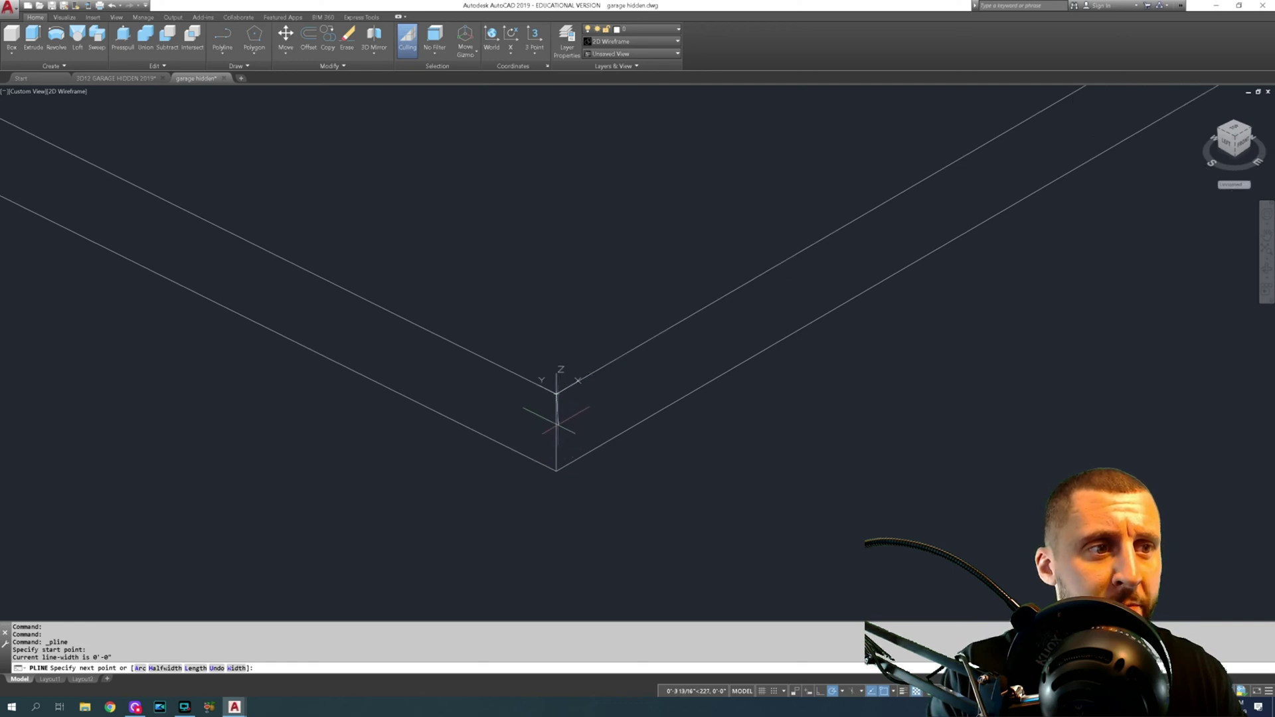
key("Escape")
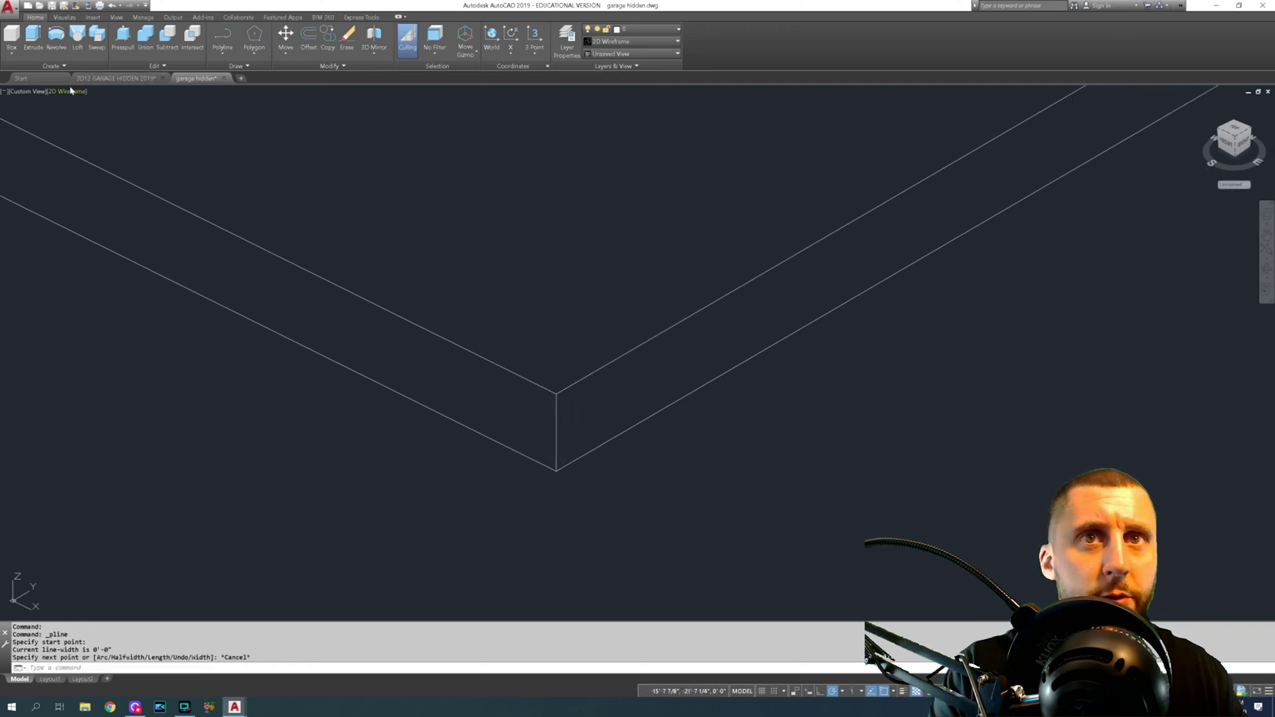
left_click(223, 33)
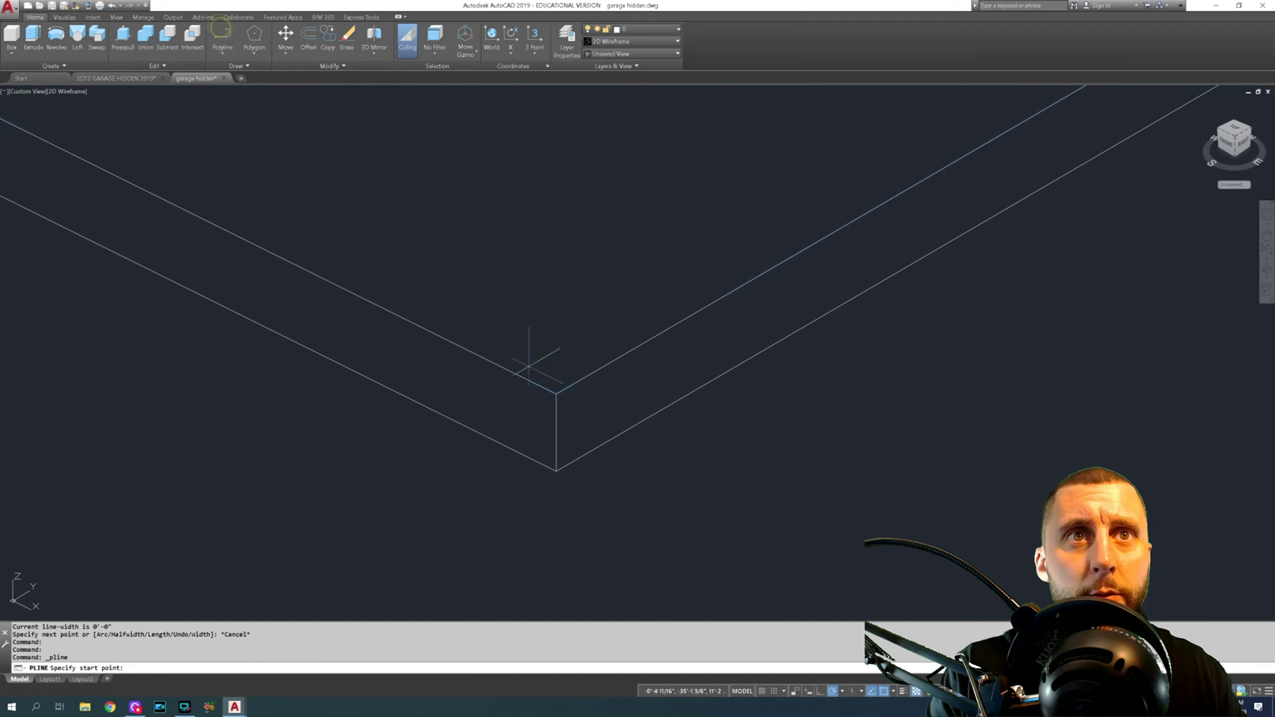
left_click(557, 395)
type("1")
key("Return")
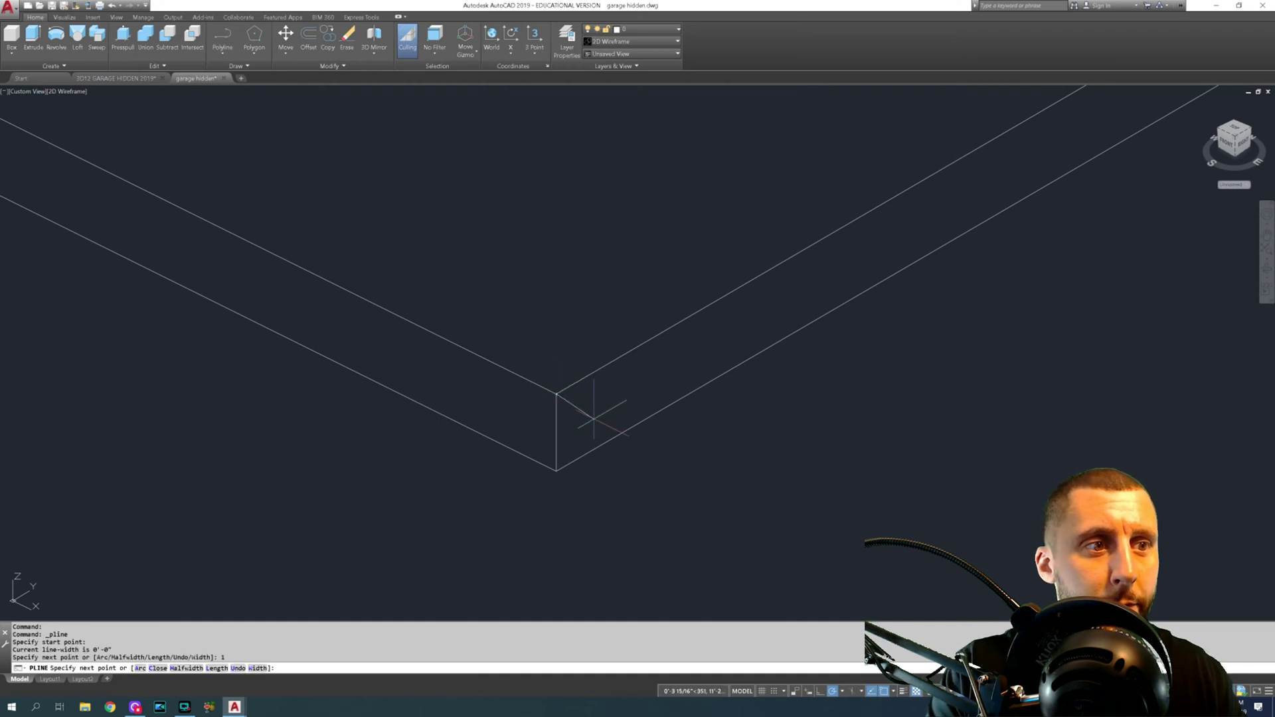
scroll(561, 402, "up", 5)
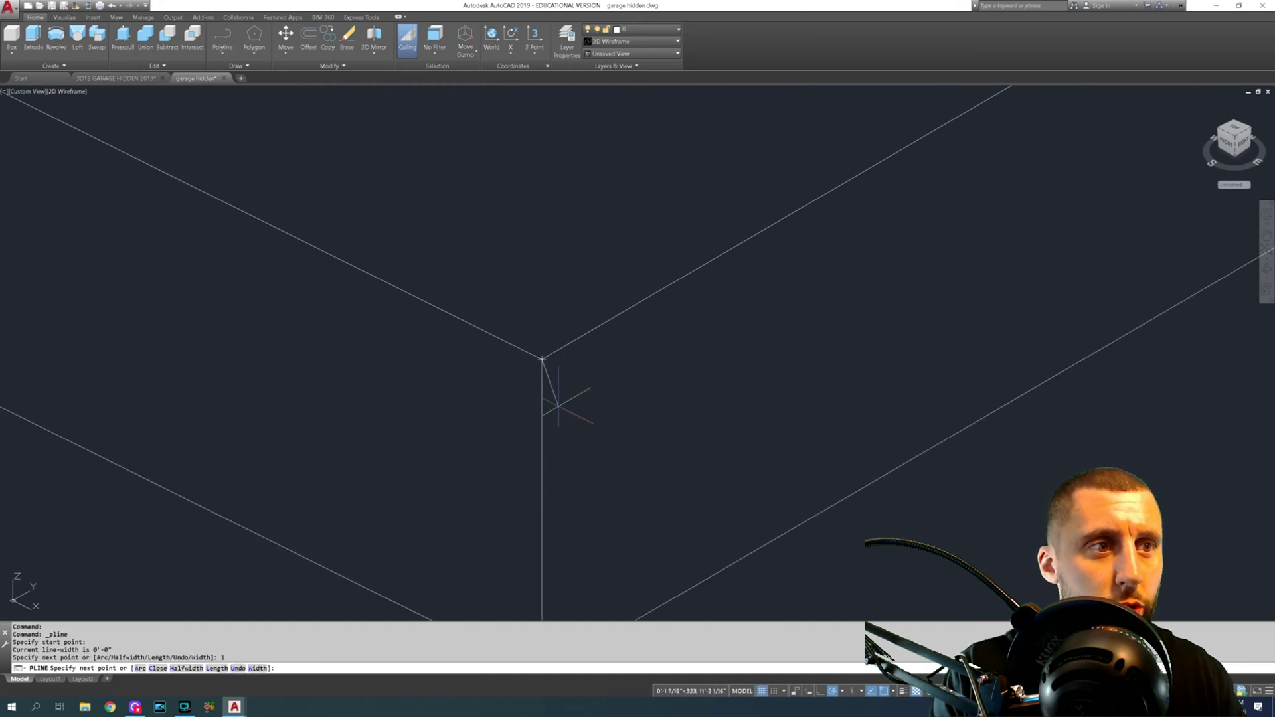
key("Escape")
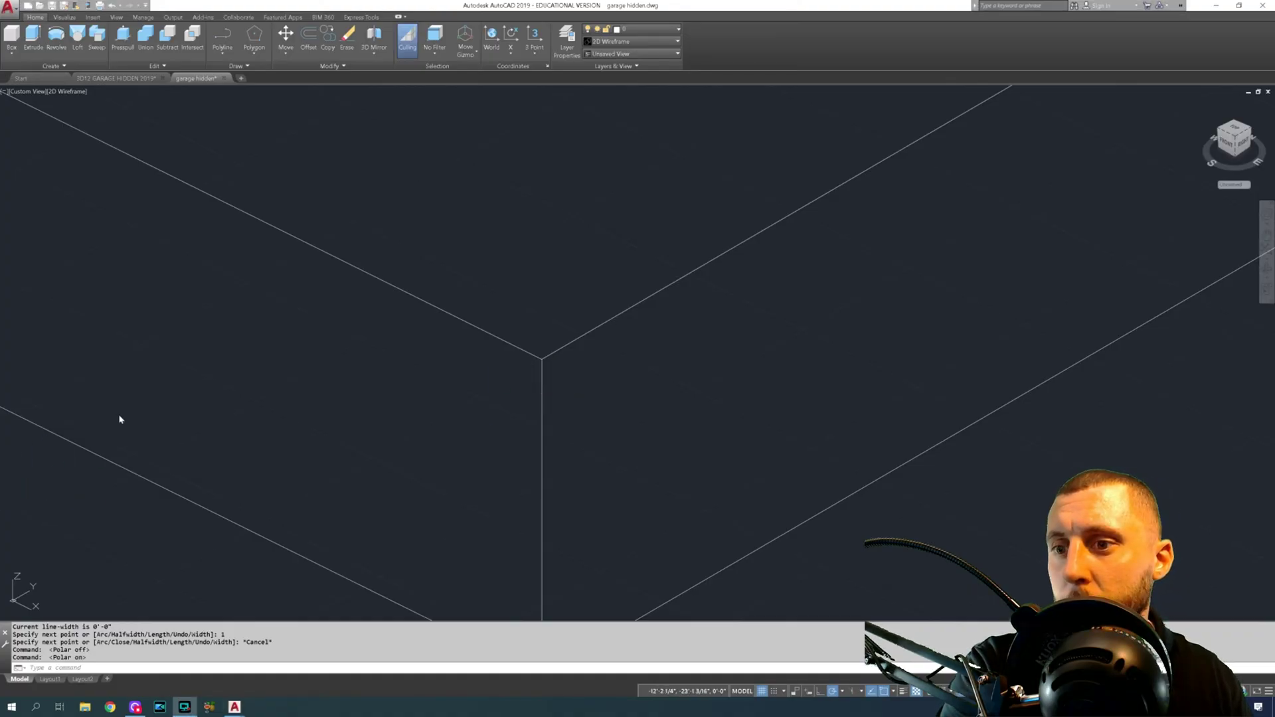
scroll(415, 443, "down", 3)
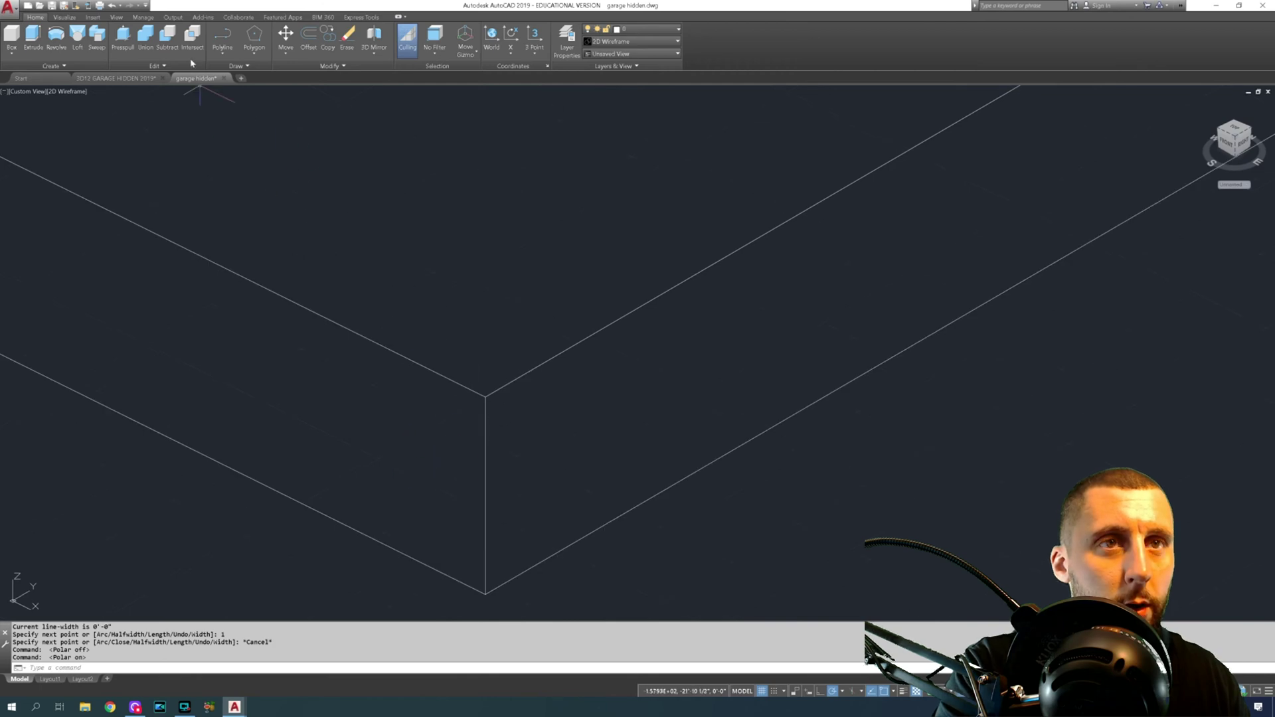
Start two polylines at the wall's bottom corner and cancel both
left_click(220, 40)
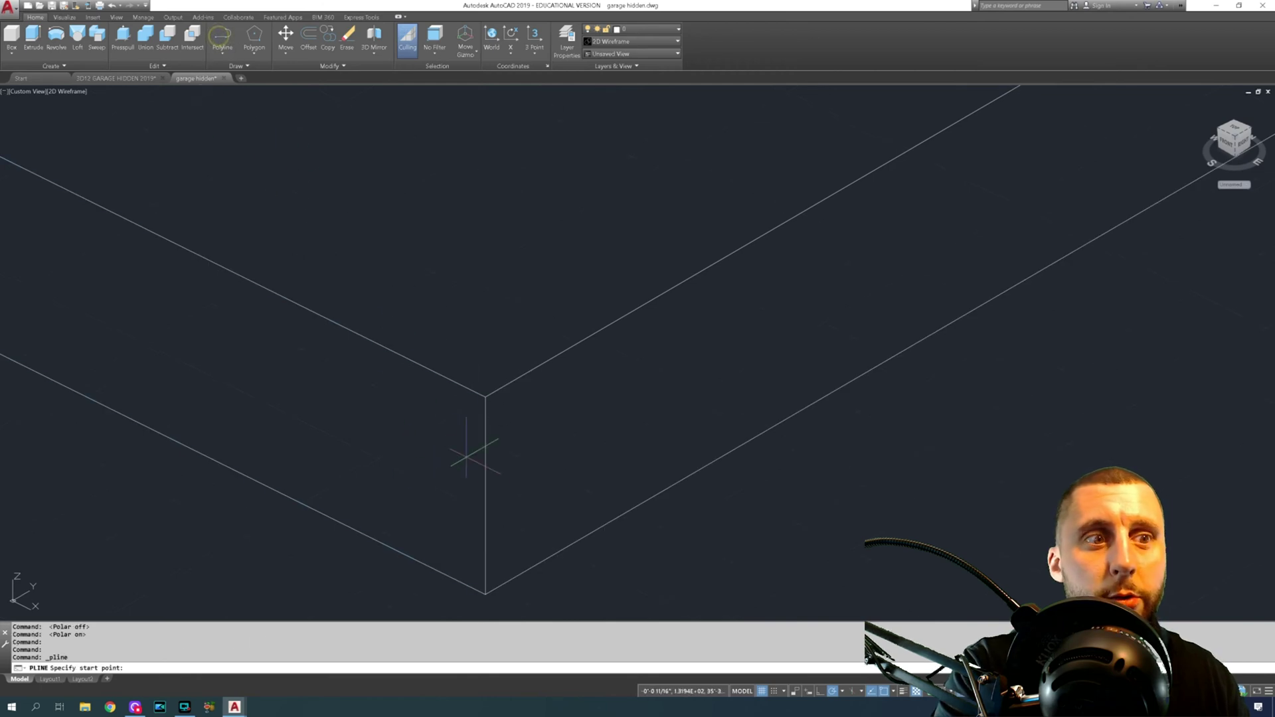
left_click(486, 496)
key("Escape")
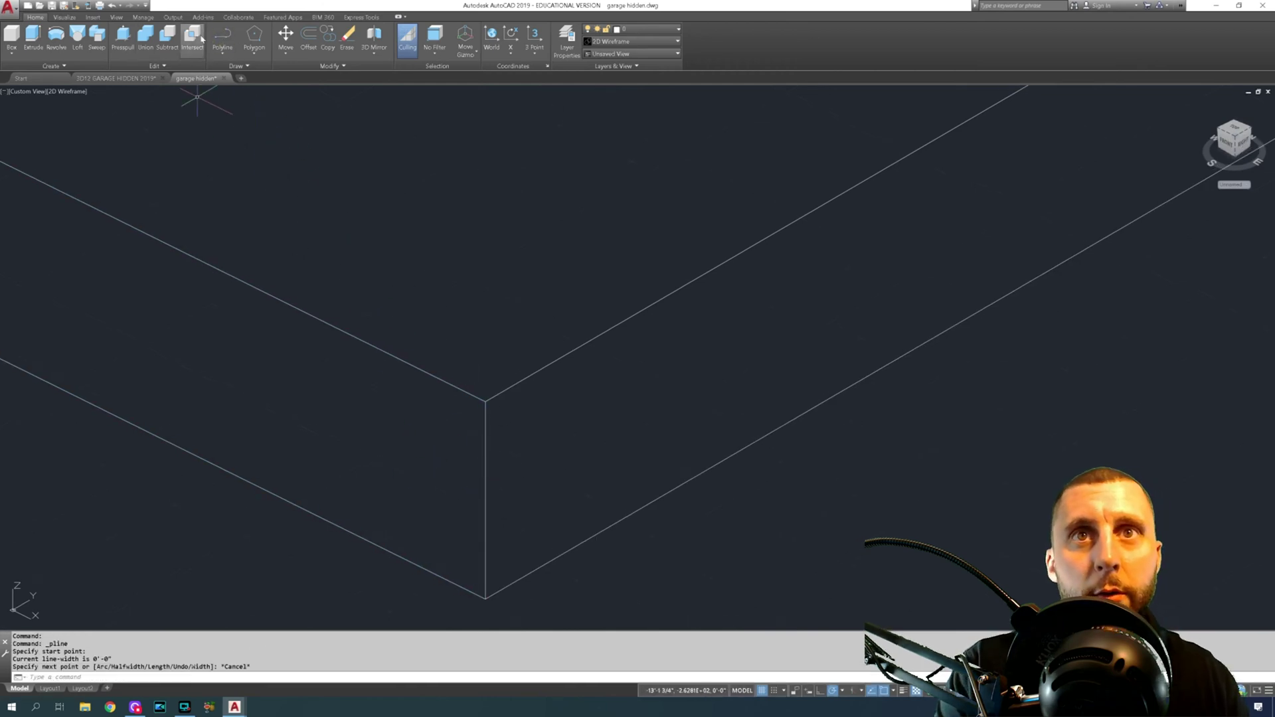
left_click(220, 39)
left_click(486, 501)
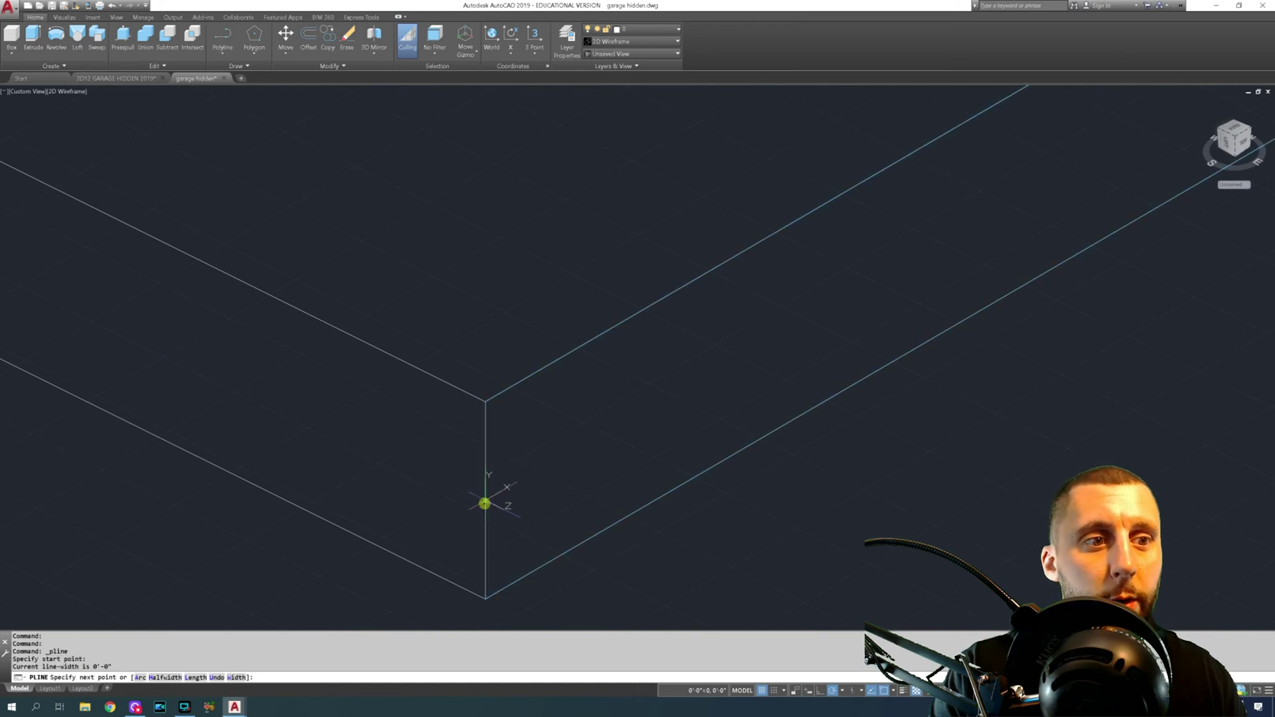
scroll(487, 503, "down", 6)
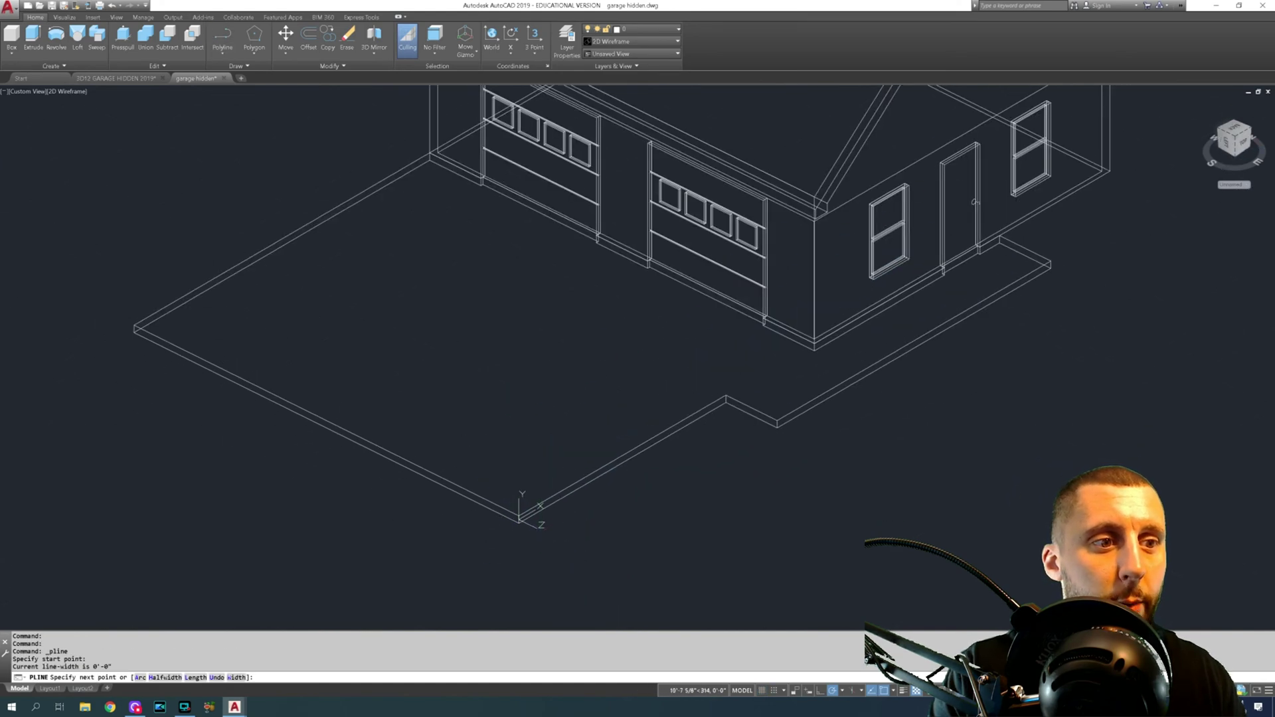
middle_click_drag(521, 515, 458, 405)
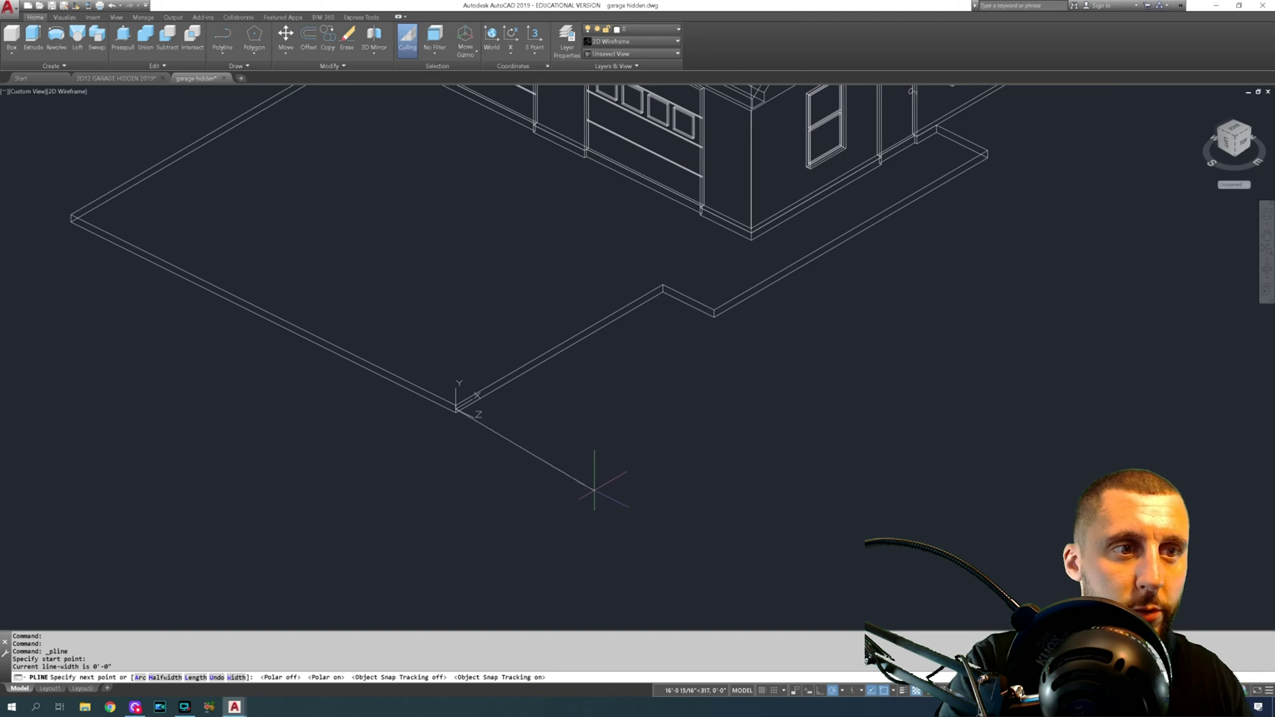
key("Escape")
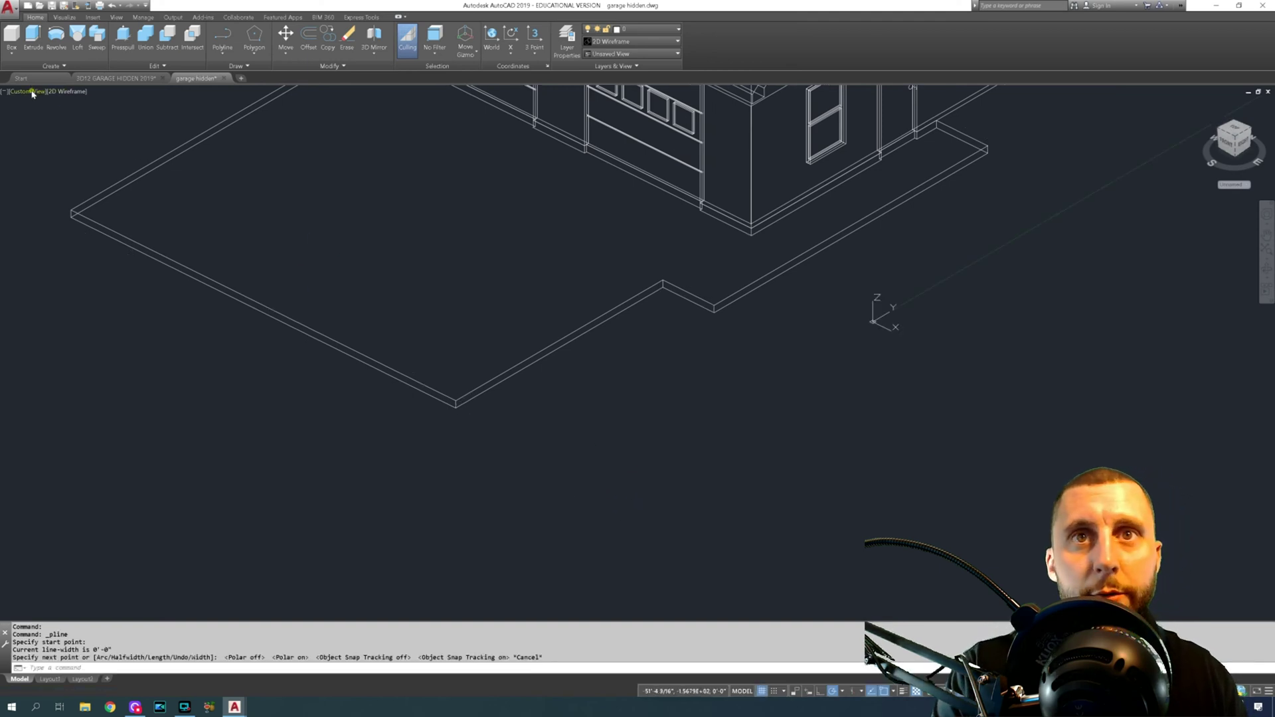
Switch the viewport to the Top preset view of the garage and driveway
left_click(32, 93)
left_click(43, 114)
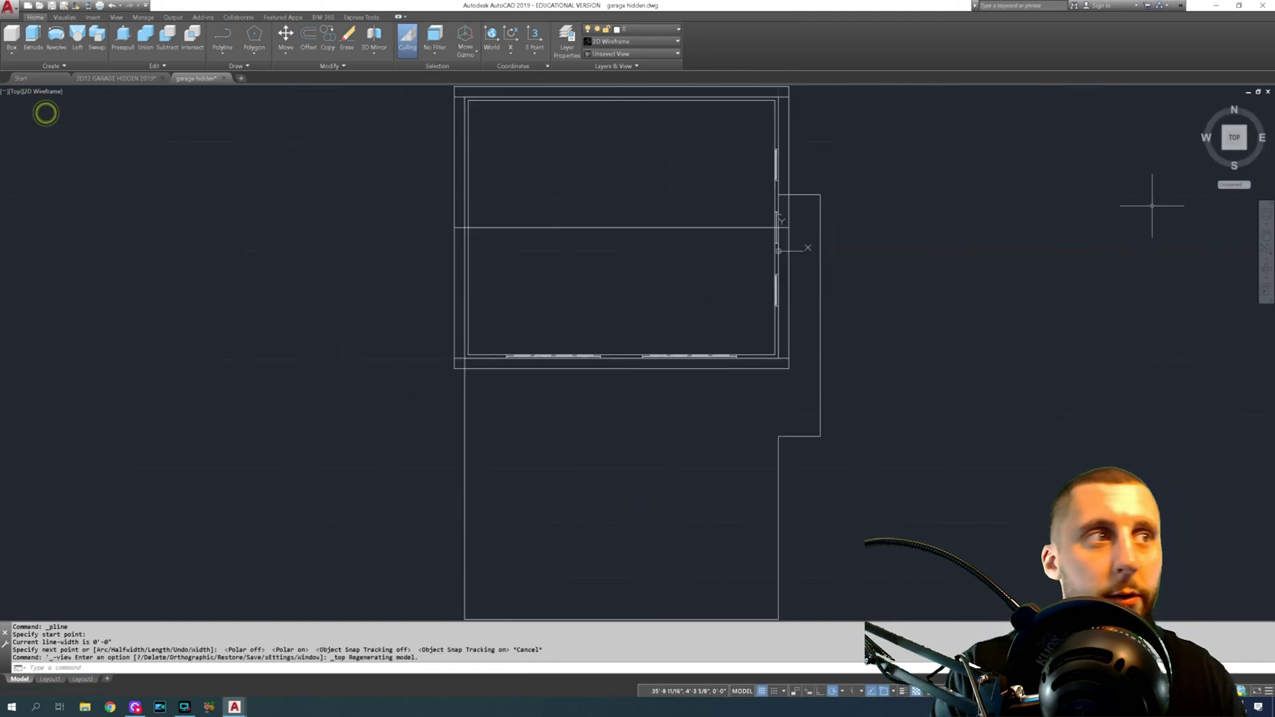
left_click(1245, 150)
In the southeast isometric view, start a polyline at the driveway corner, then cancel it
scroll(481, 425, "up", 10)
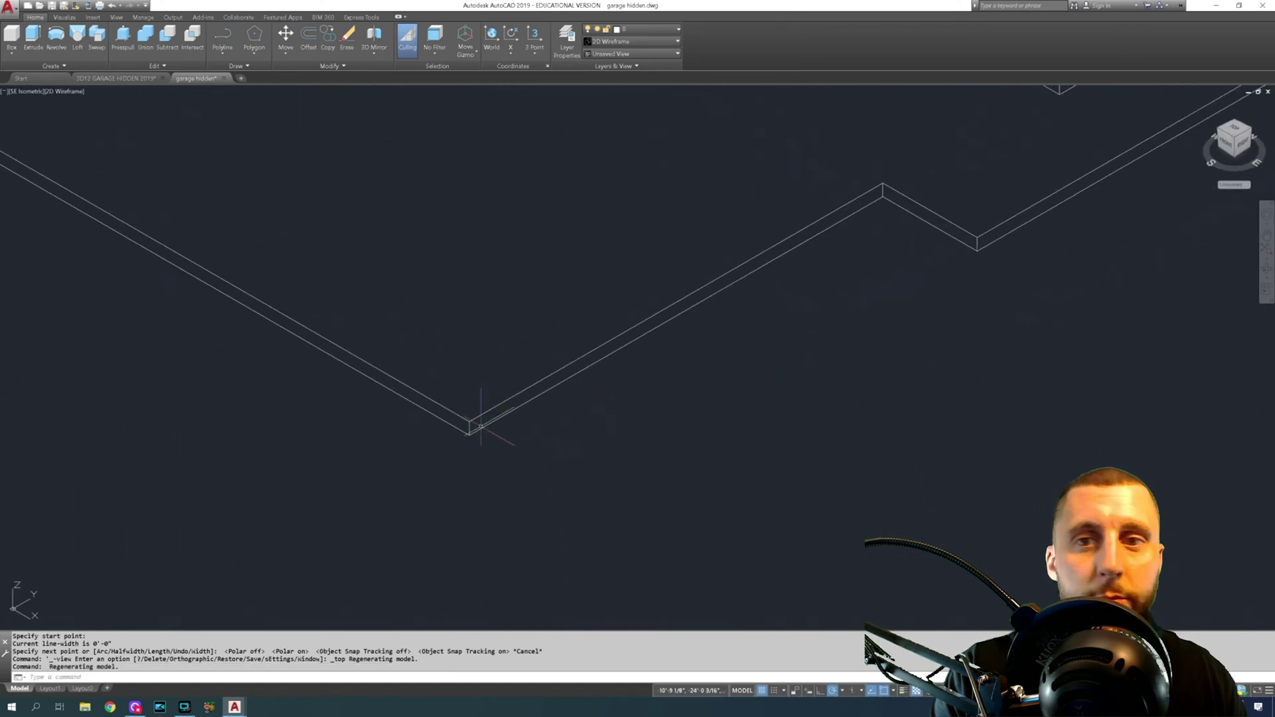
key("alt+Tab")
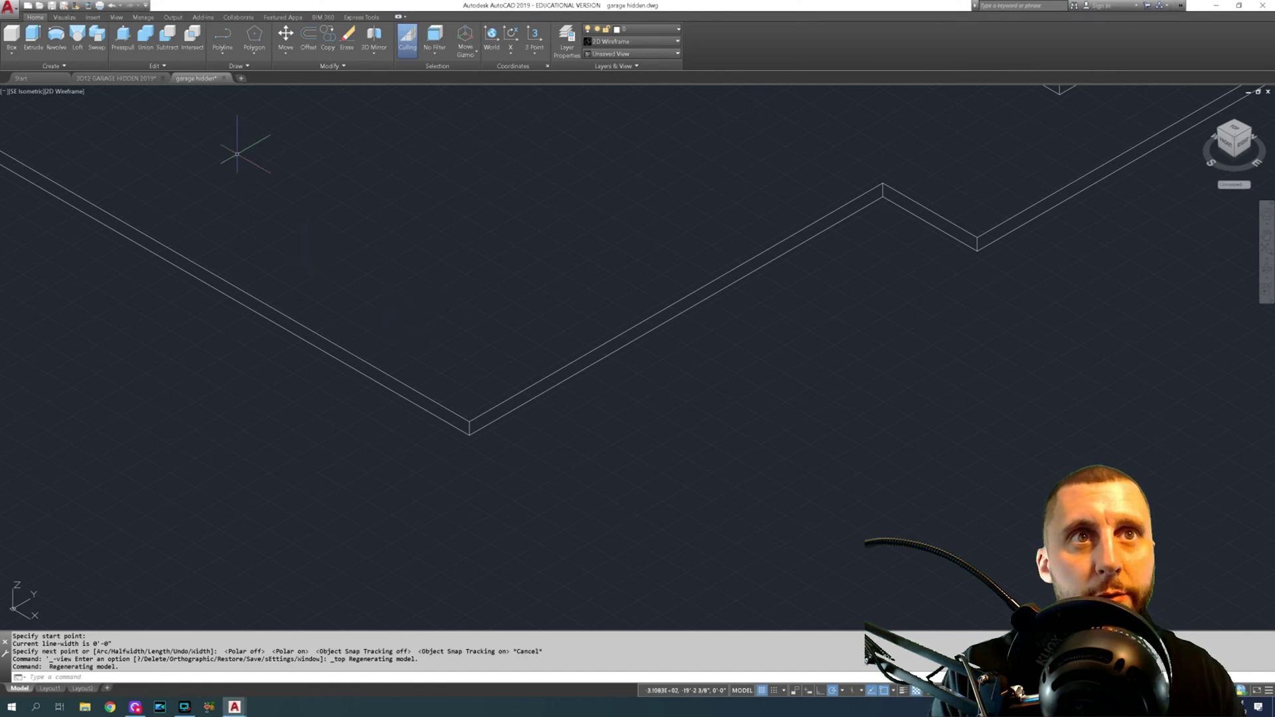
left_click(216, 28)
scroll(493, 469, "up", 3)
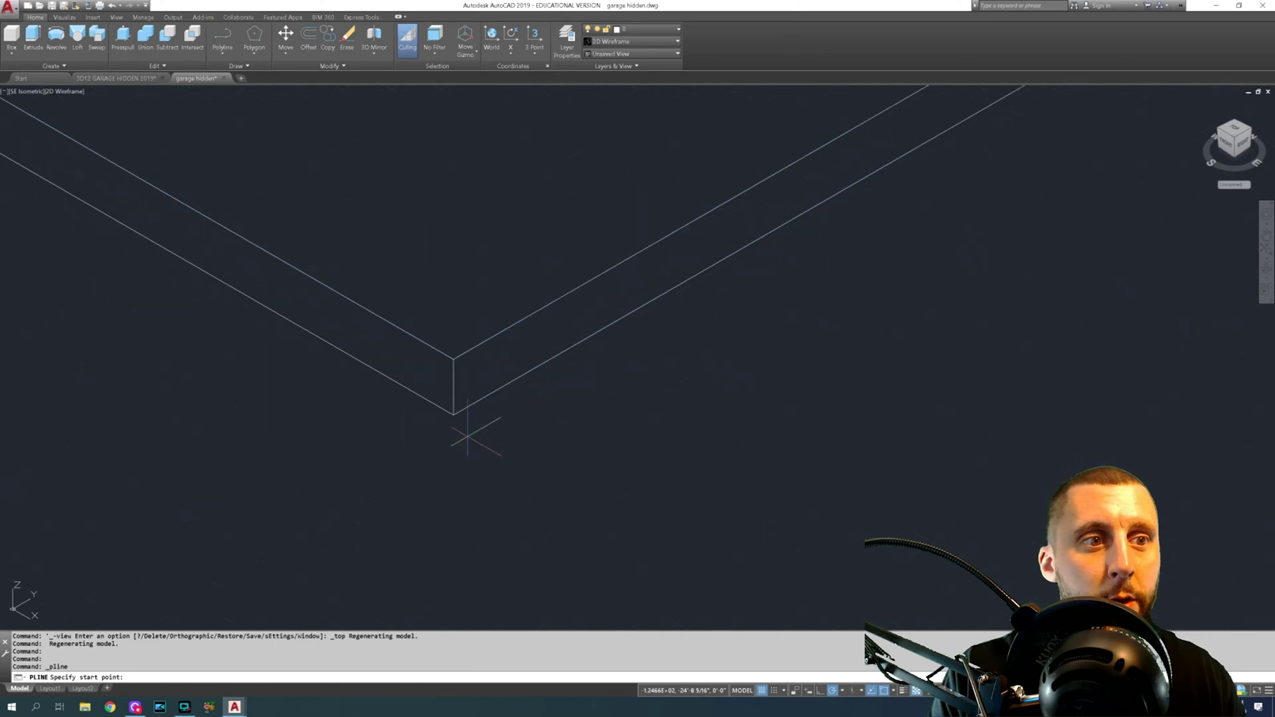
left_click(454, 387)
scroll(453, 388, "down", 5)
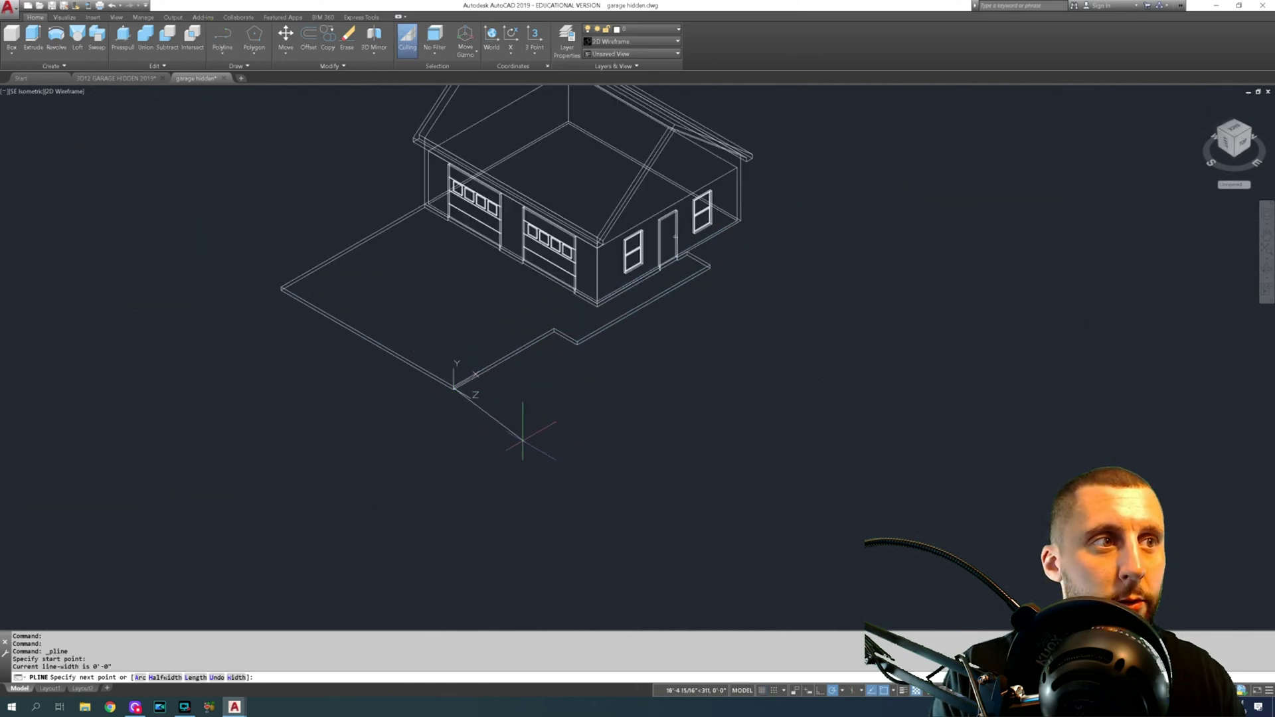
scroll(523, 440, "up", 6)
key("Escape")
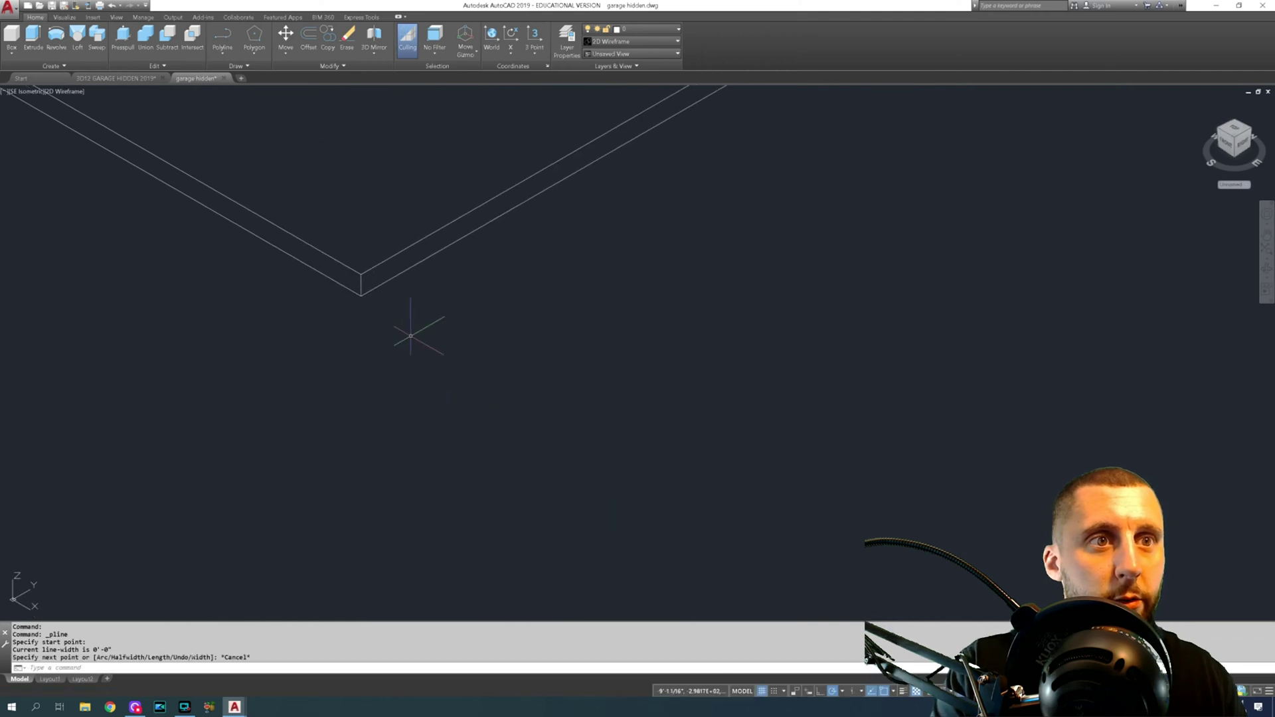
Start a solid box at the driveway corner and cancel it before finishing
scroll(378, 319, "up", 2)
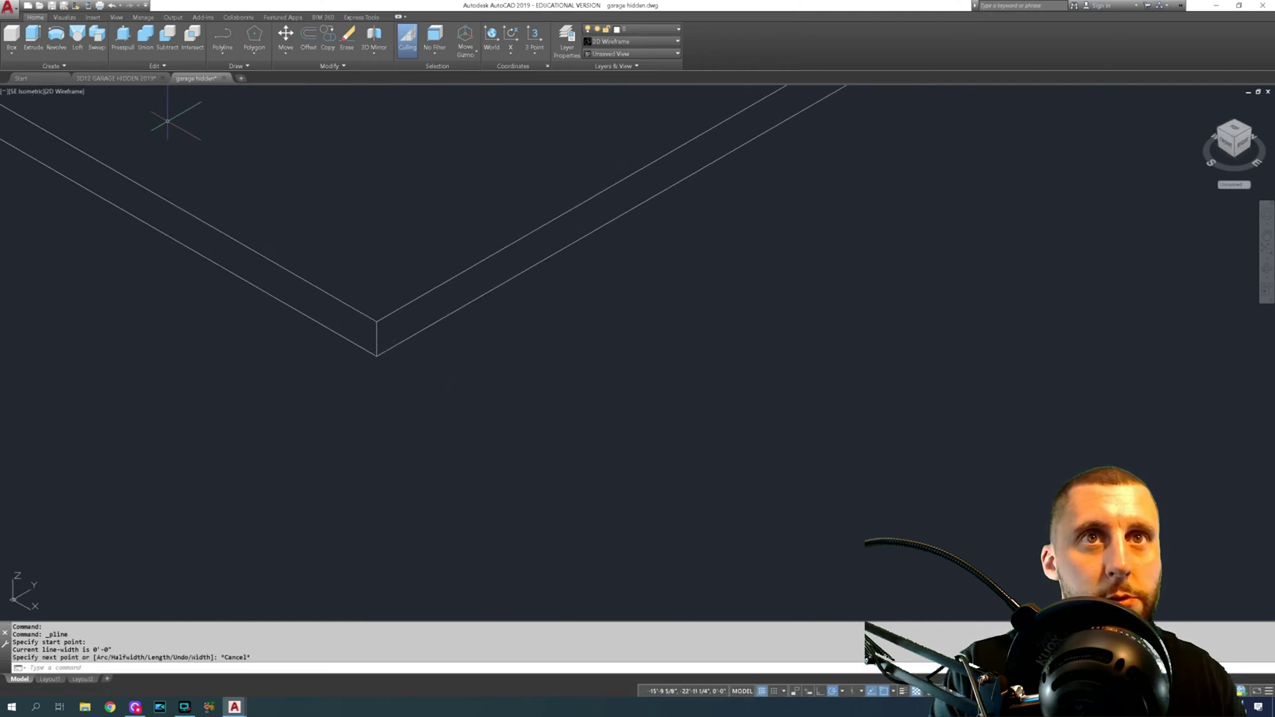
left_click(13, 35)
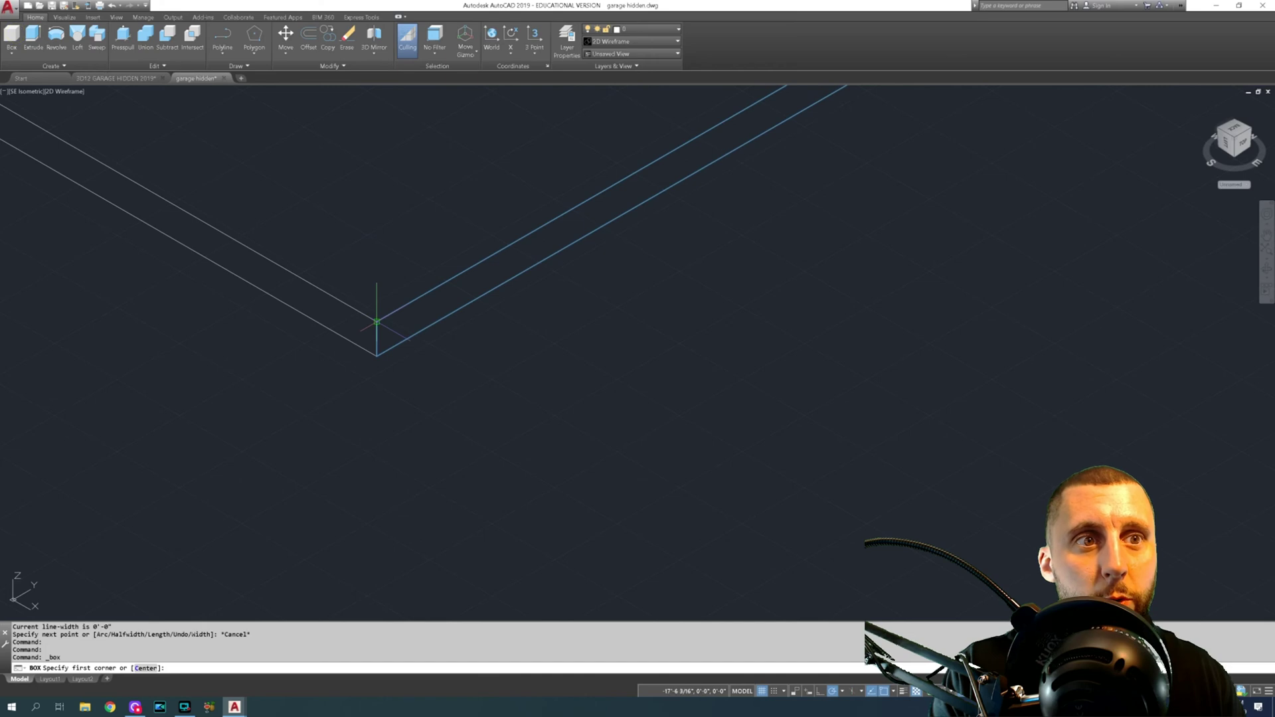
left_click(377, 322)
scroll(491, 374, "down", 2)
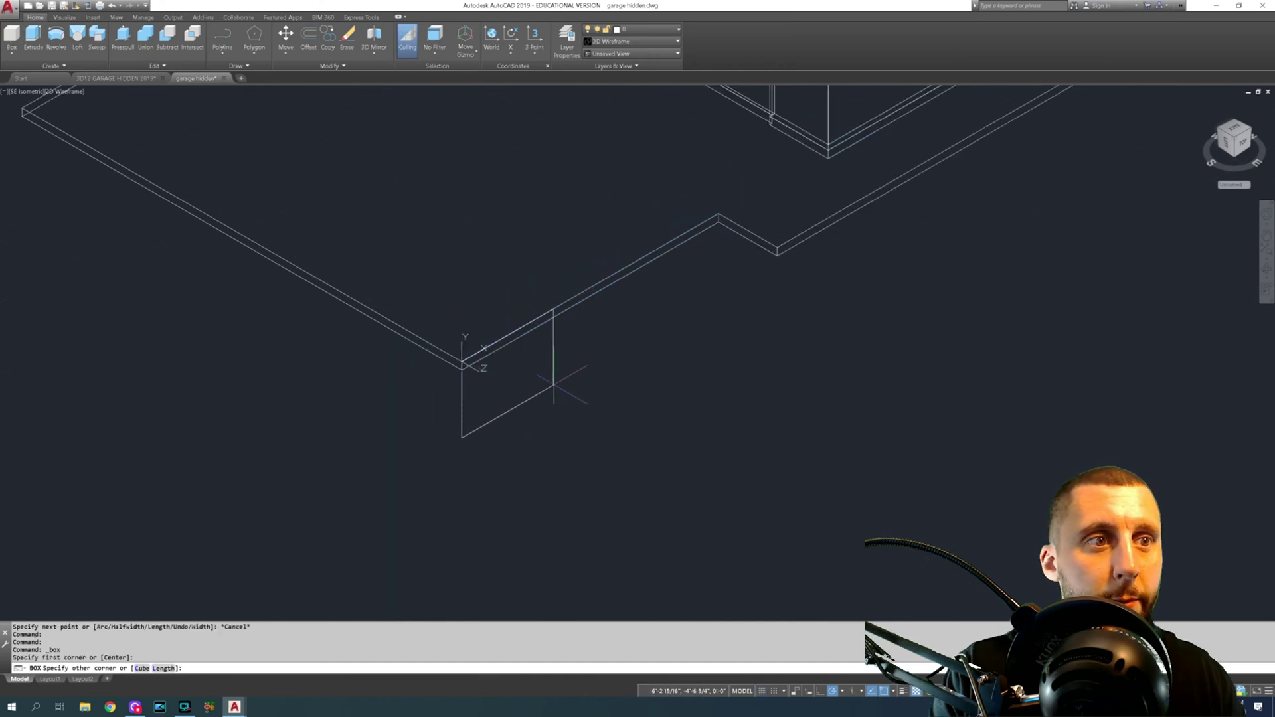
key("Escape")
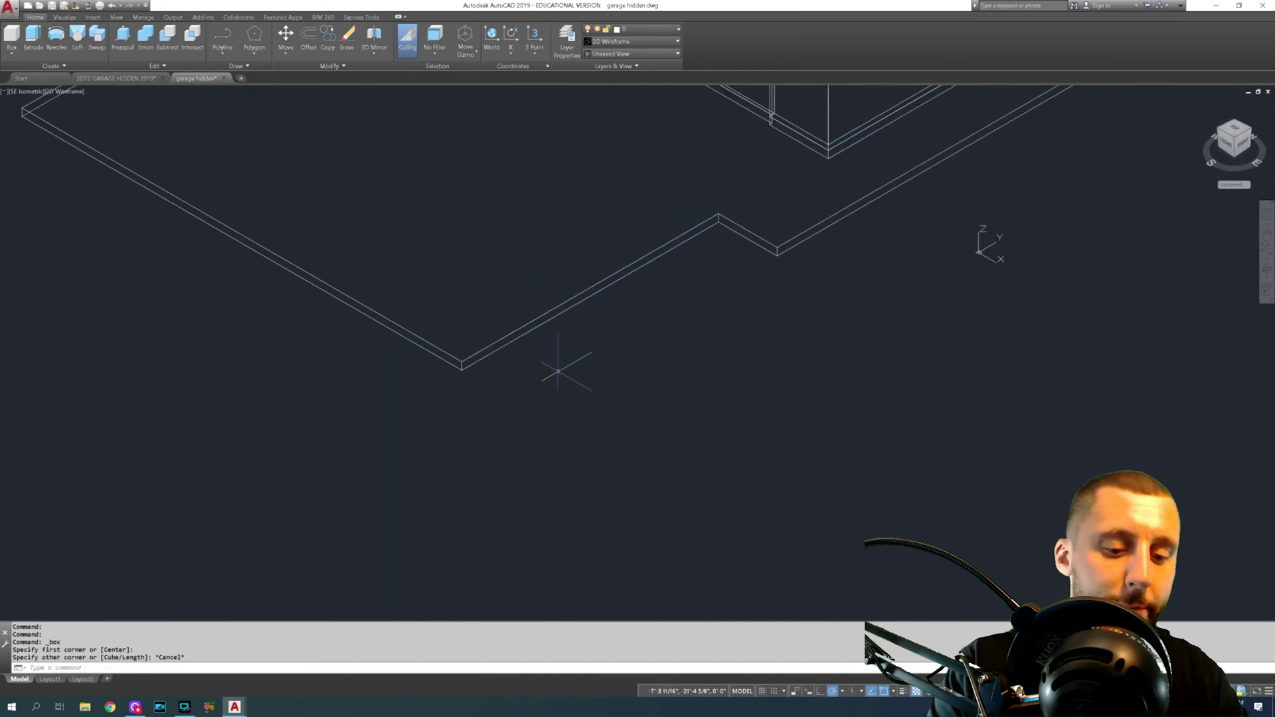
Reset the UCS to World
type("ucs")
key("Return")
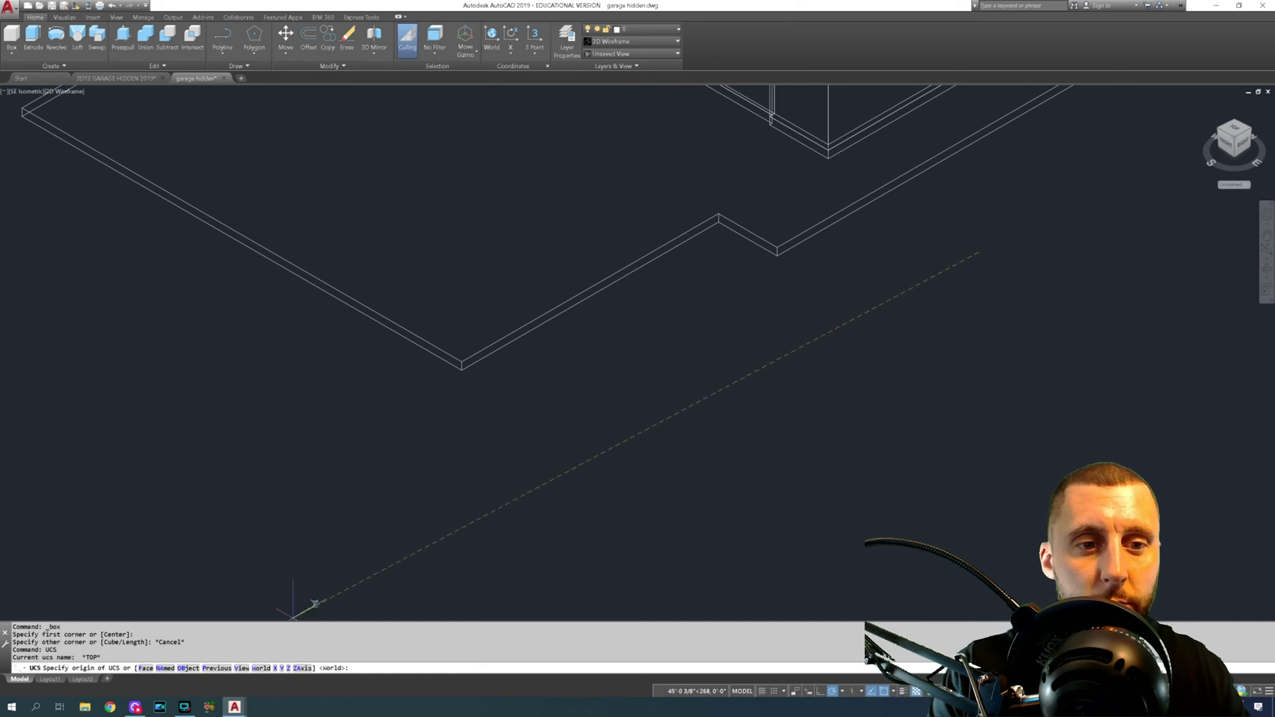
type("w")
key("Return")
key("Escape")
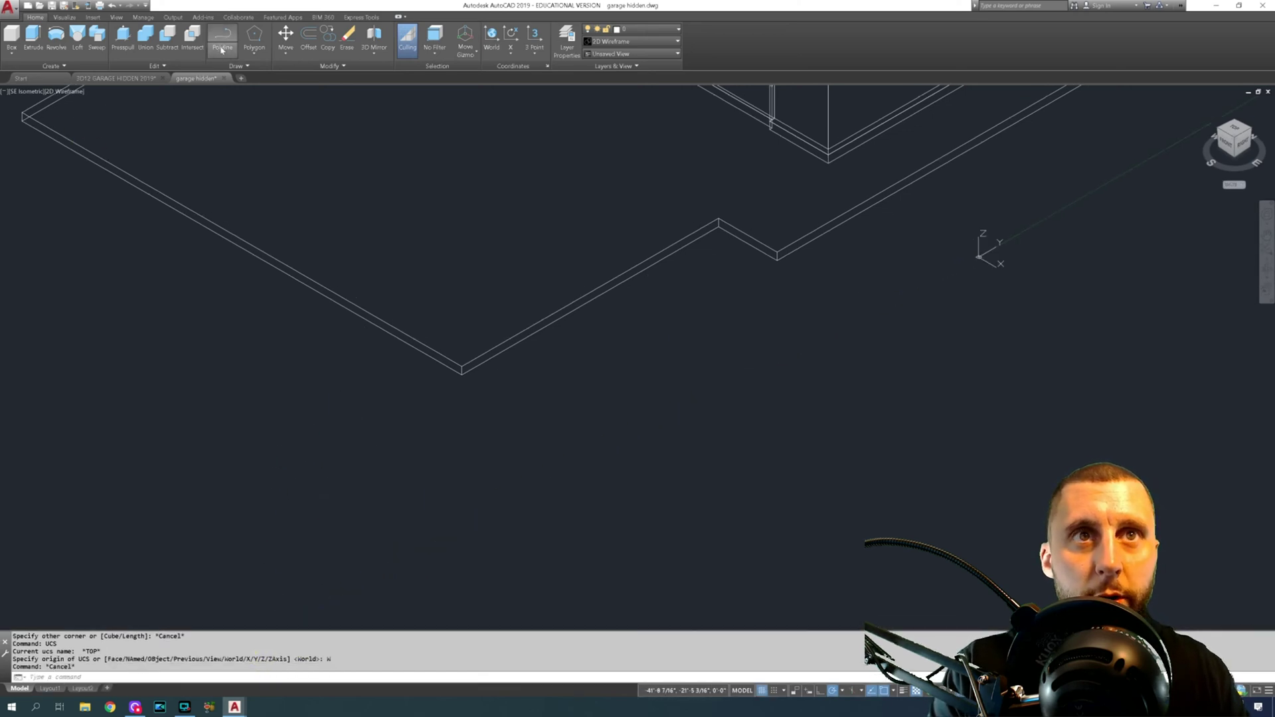
Start a new polyline at the driveway's front corner
left_click(222, 49)
scroll(481, 395, "up", 2)
left_click(449, 353)
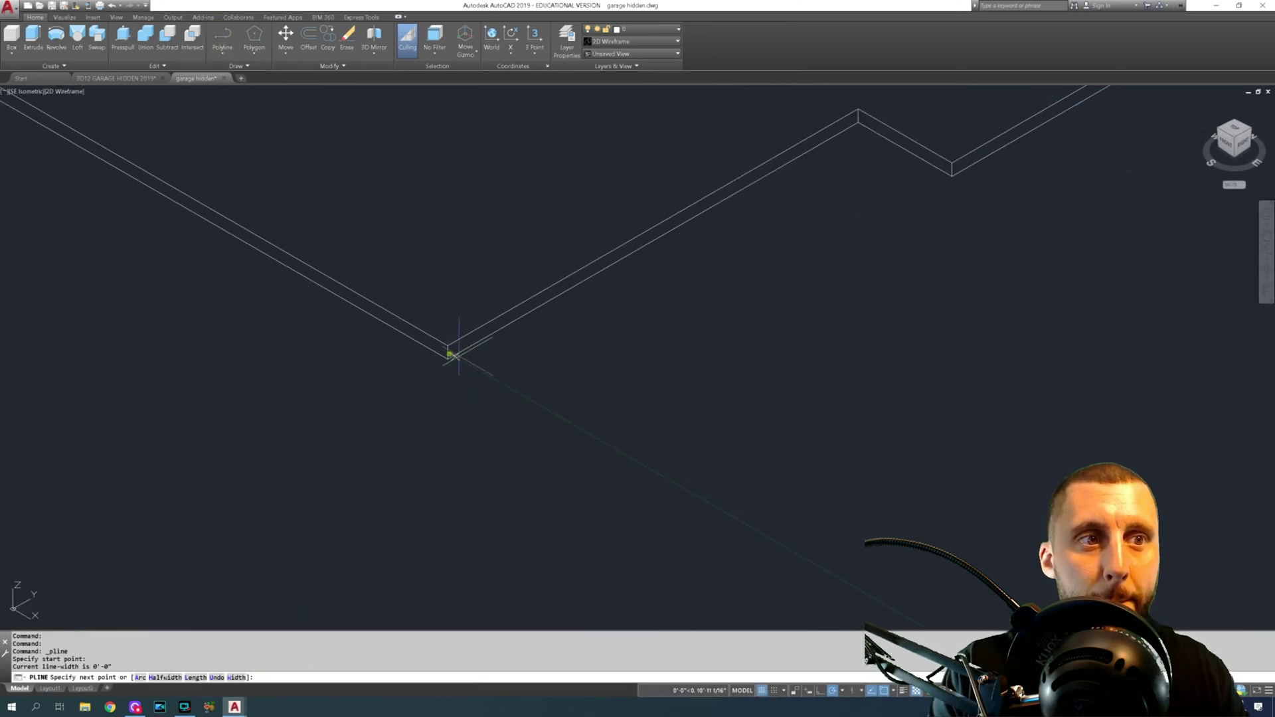
scroll(730, 511, "down", 5)
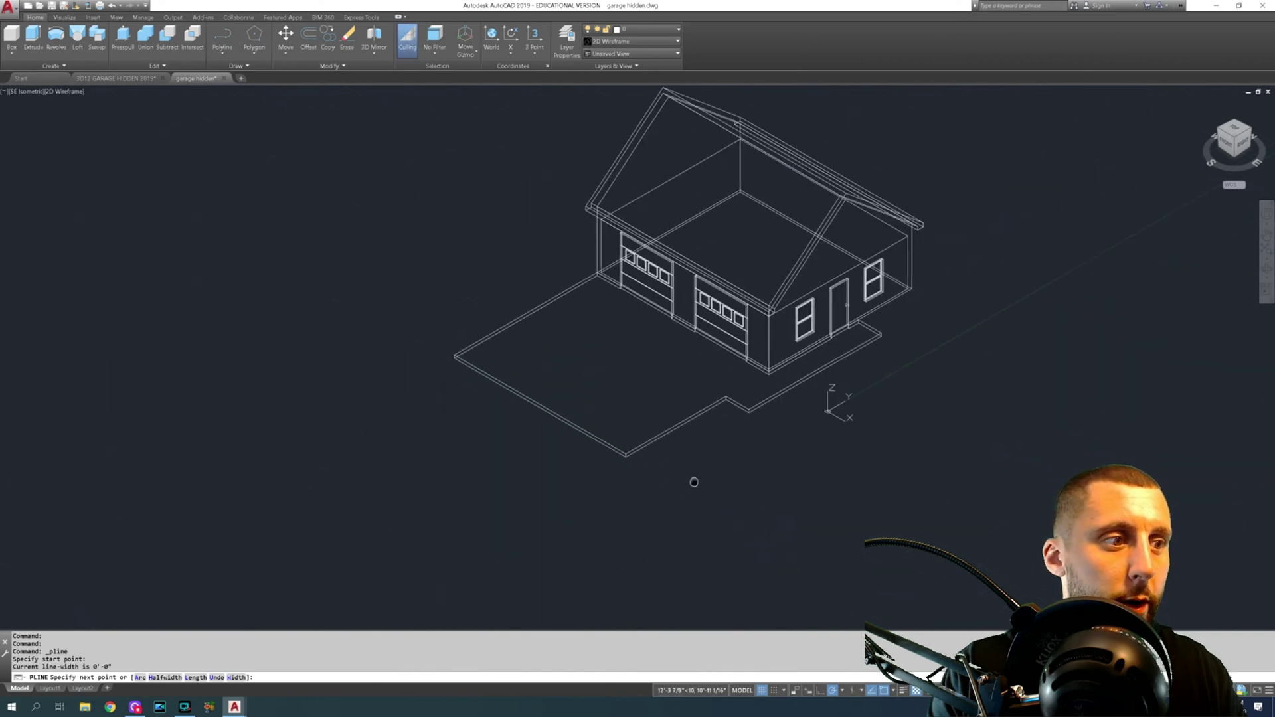
middle_click_drag(691, 480, 527, 419)
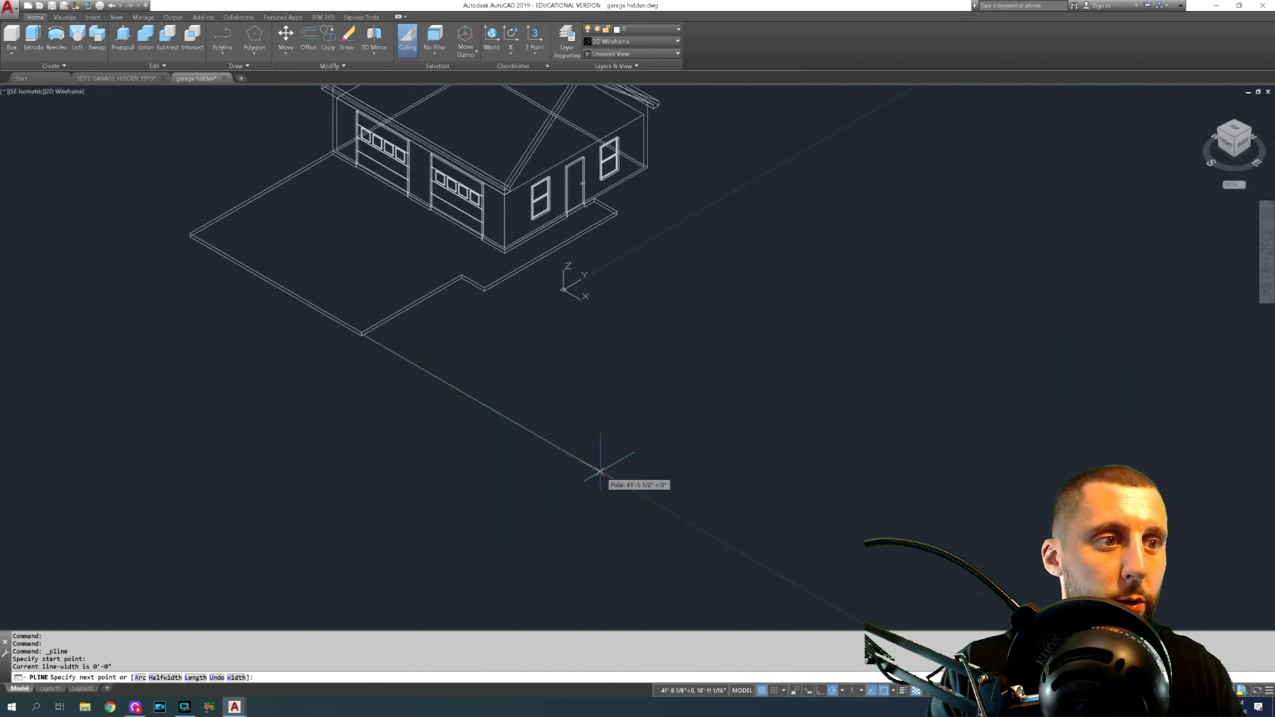
Place large lot-outline corners beyond the driveway, up-right and at the far top
left_click(615, 478)
scroll(520, 410, "down", 4)
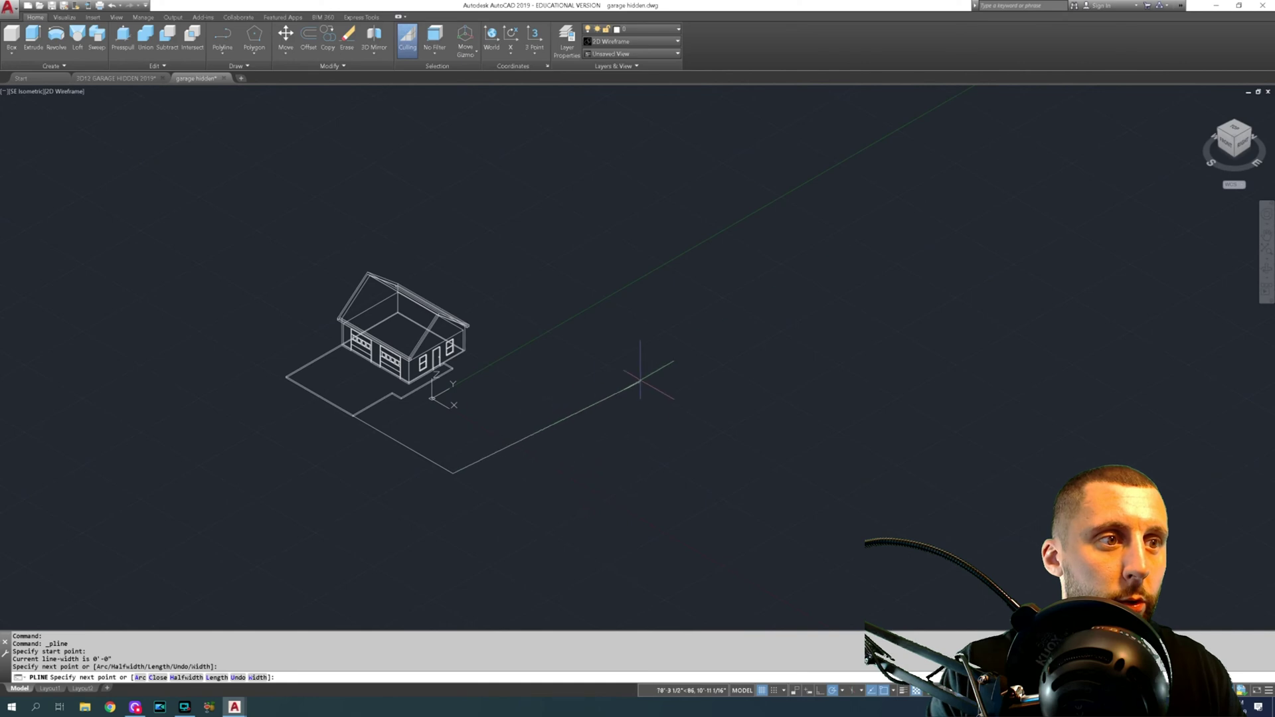
left_click(751, 302)
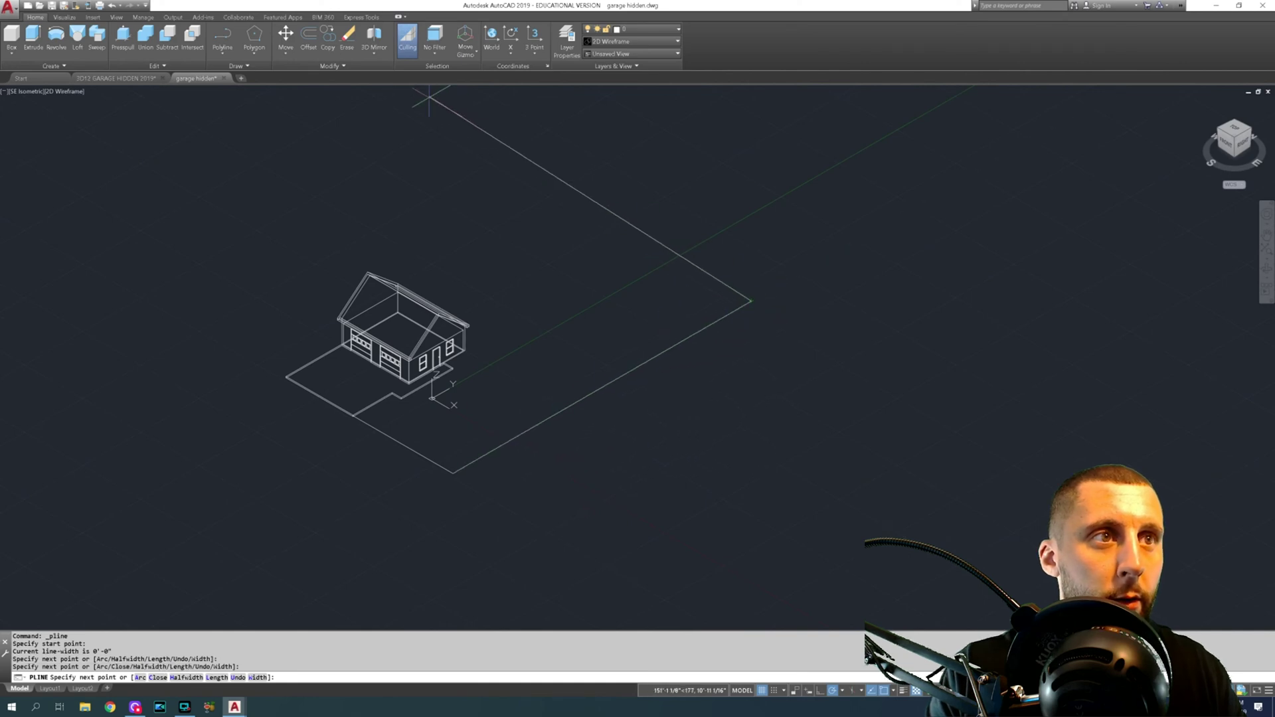
left_click(398, 98)
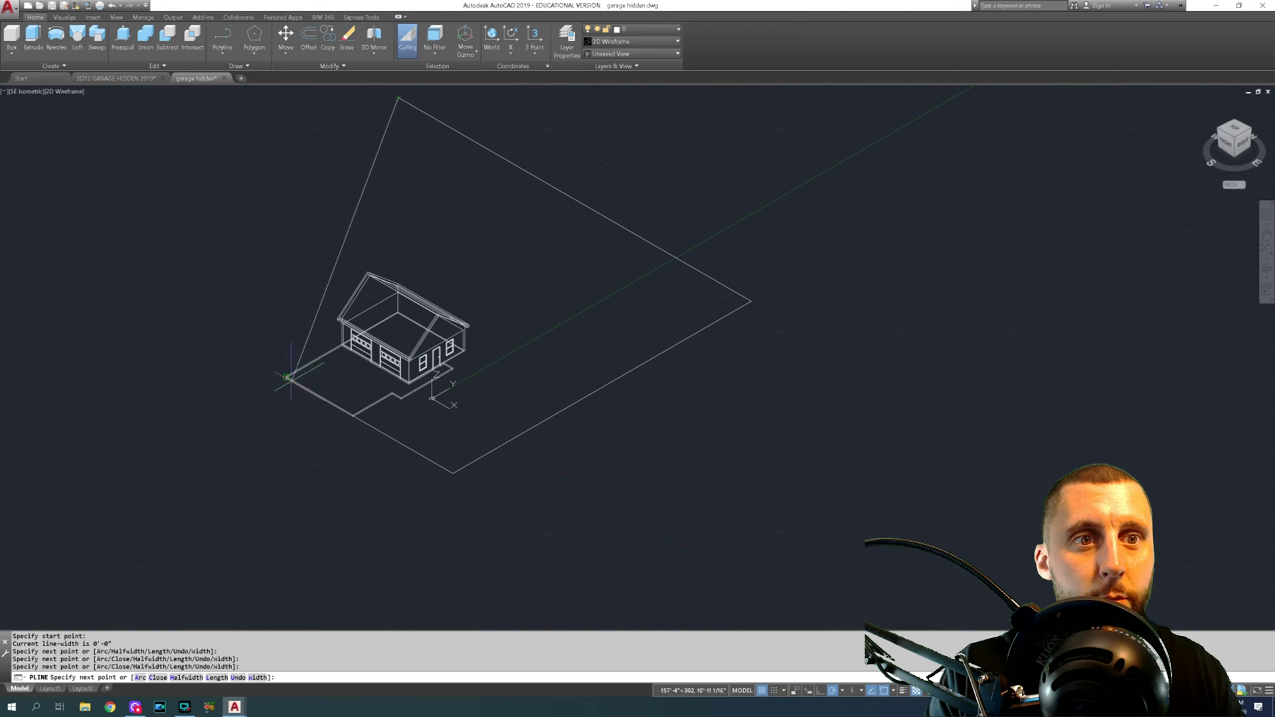
scroll(288, 372, "up", 5)
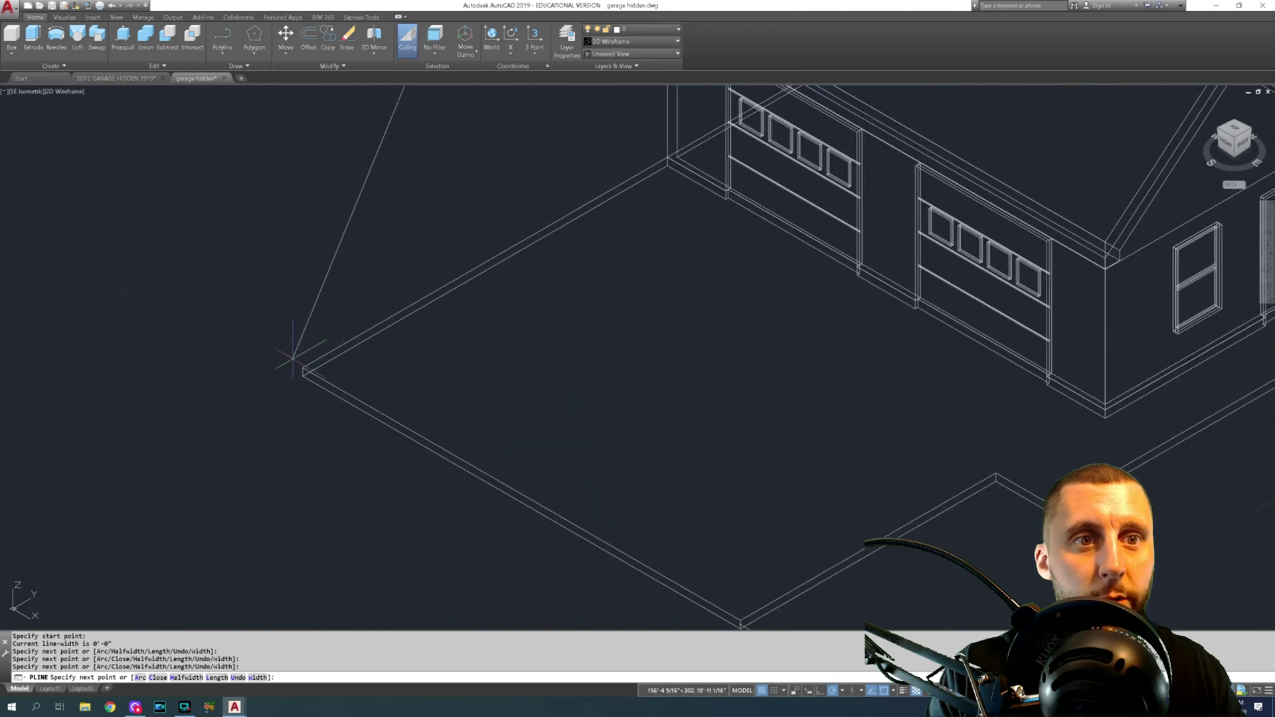
scroll(302, 366, "down", 3)
scroll(302, 366, "up", 1)
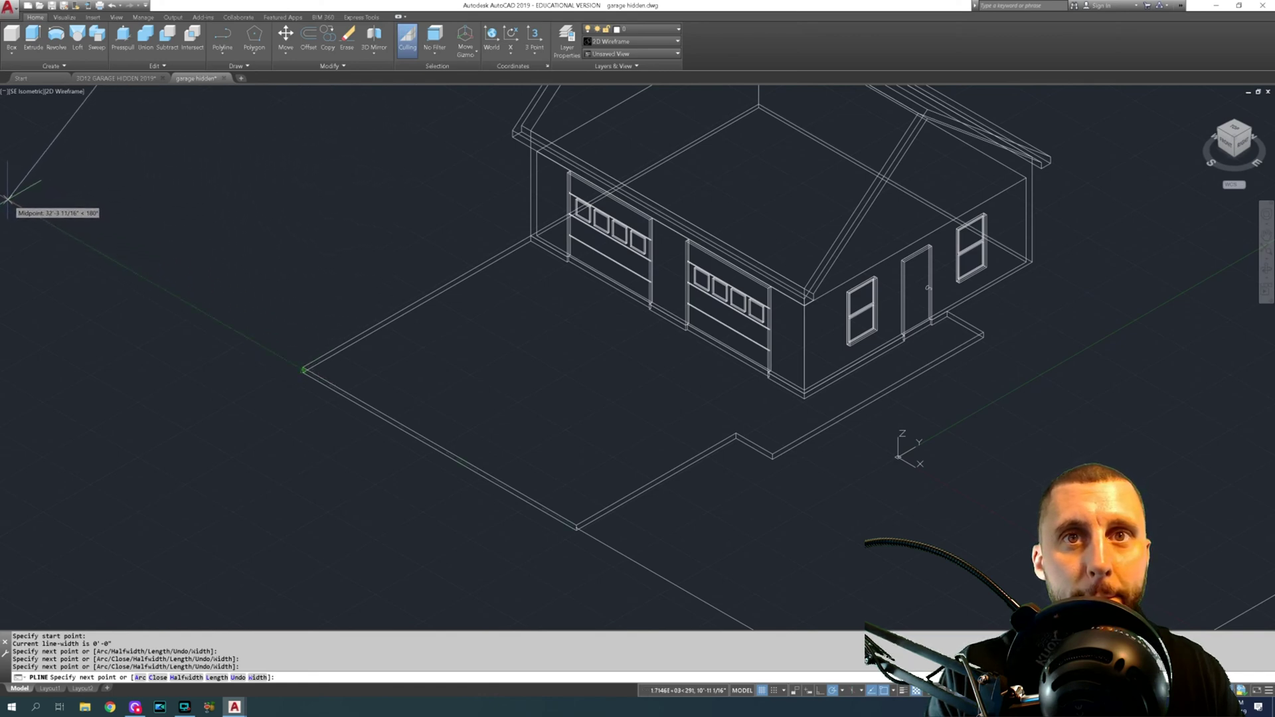
middle_click_drag(9, 201, 235, 312)
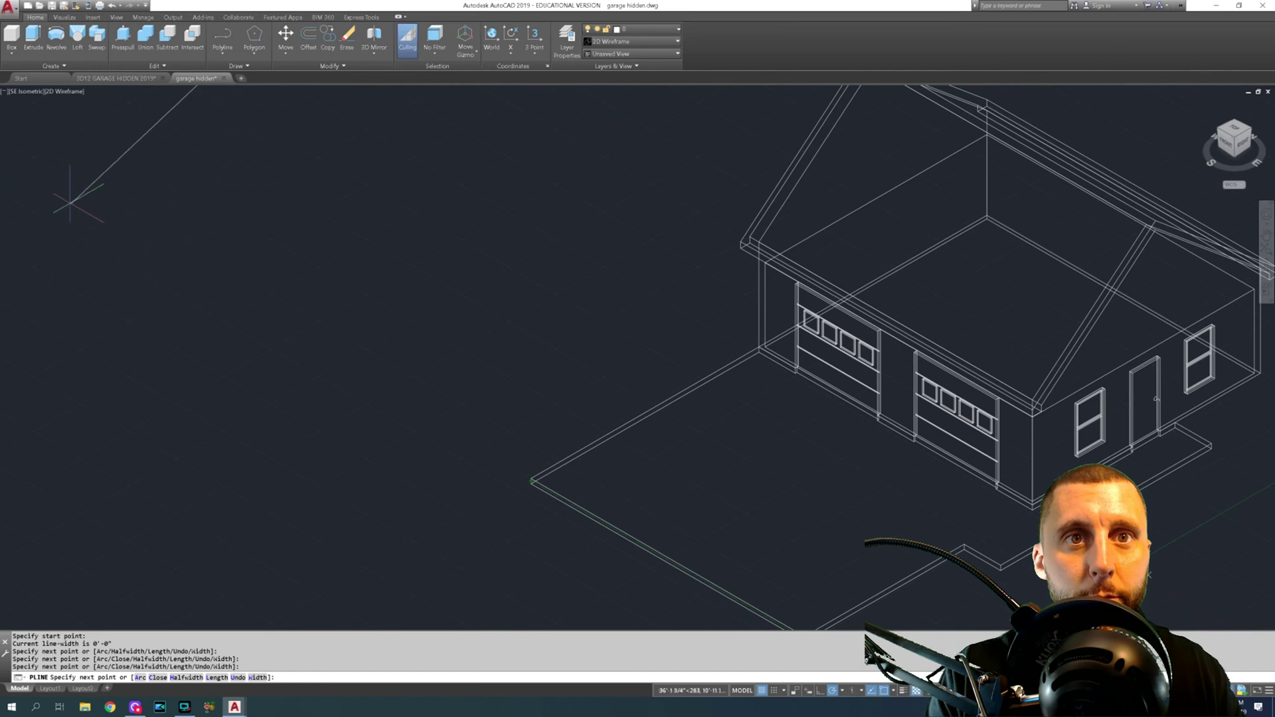
middle_click_drag(22, 185, 387, 350)
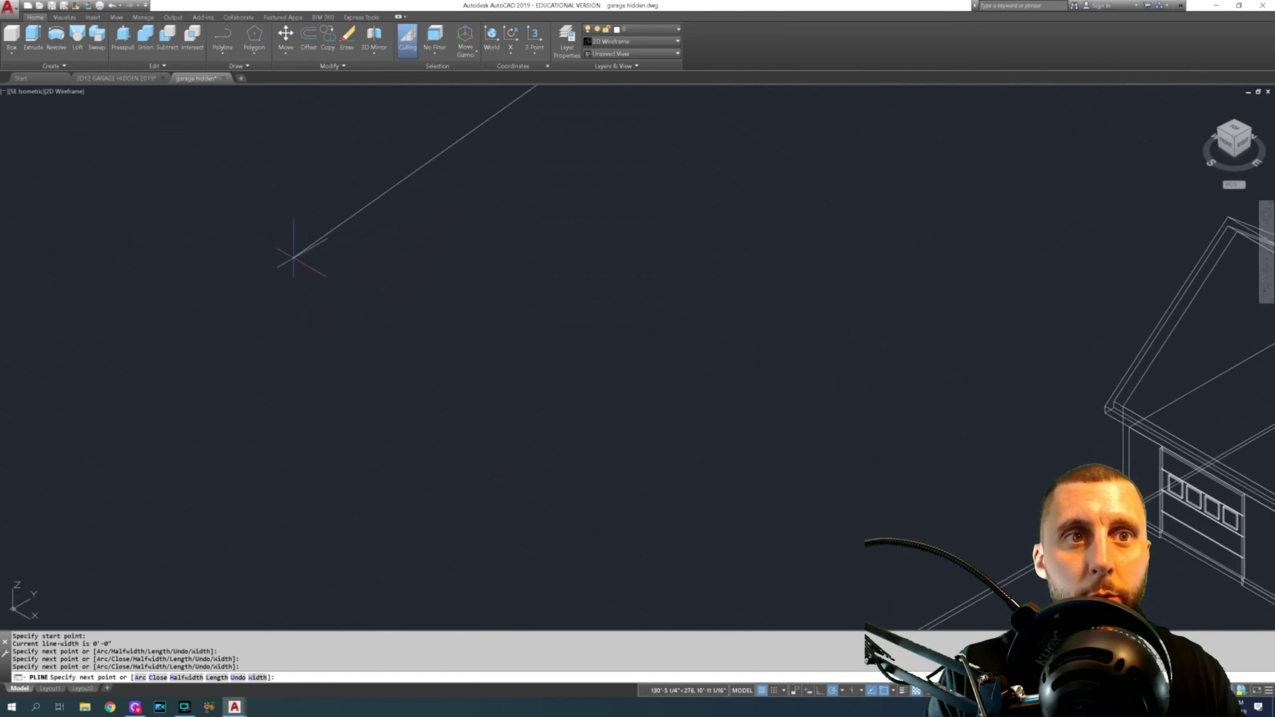
scroll(309, 289, "down", 2)
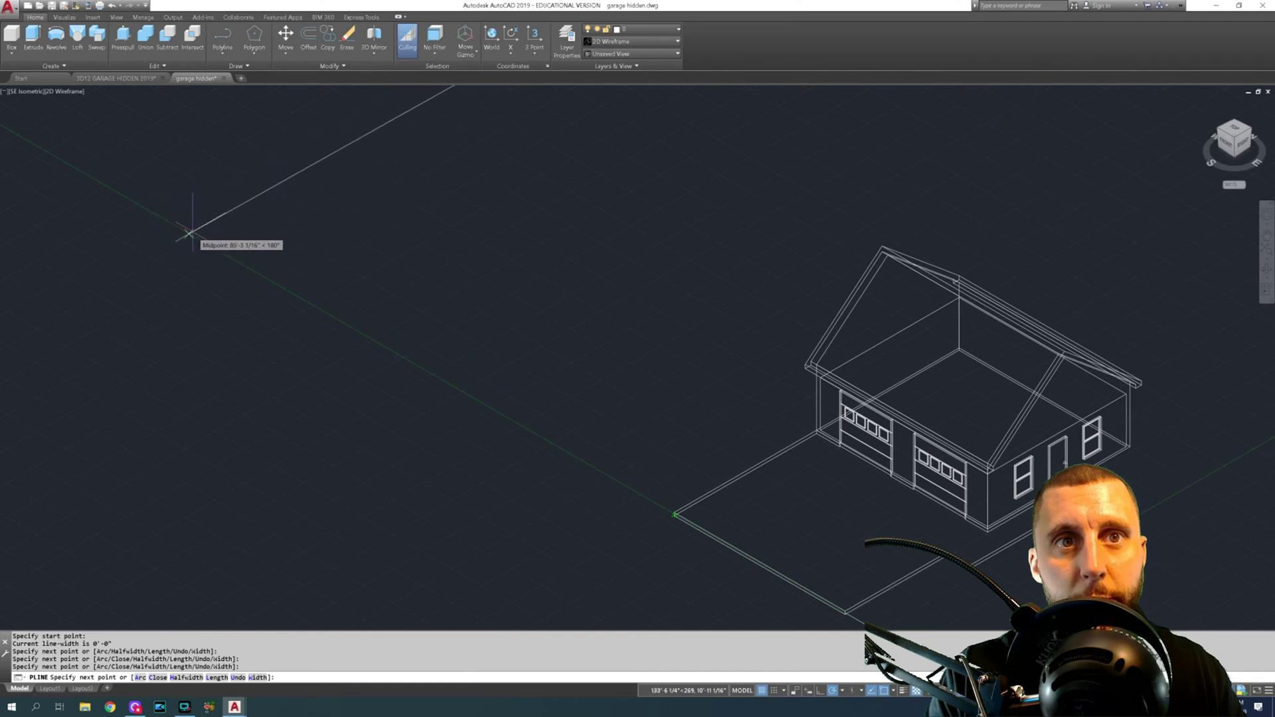
Place the first lot-outline corners at the driveway corner and the slab corner
left_click(199, 240)
scroll(664, 525, "up", 6)
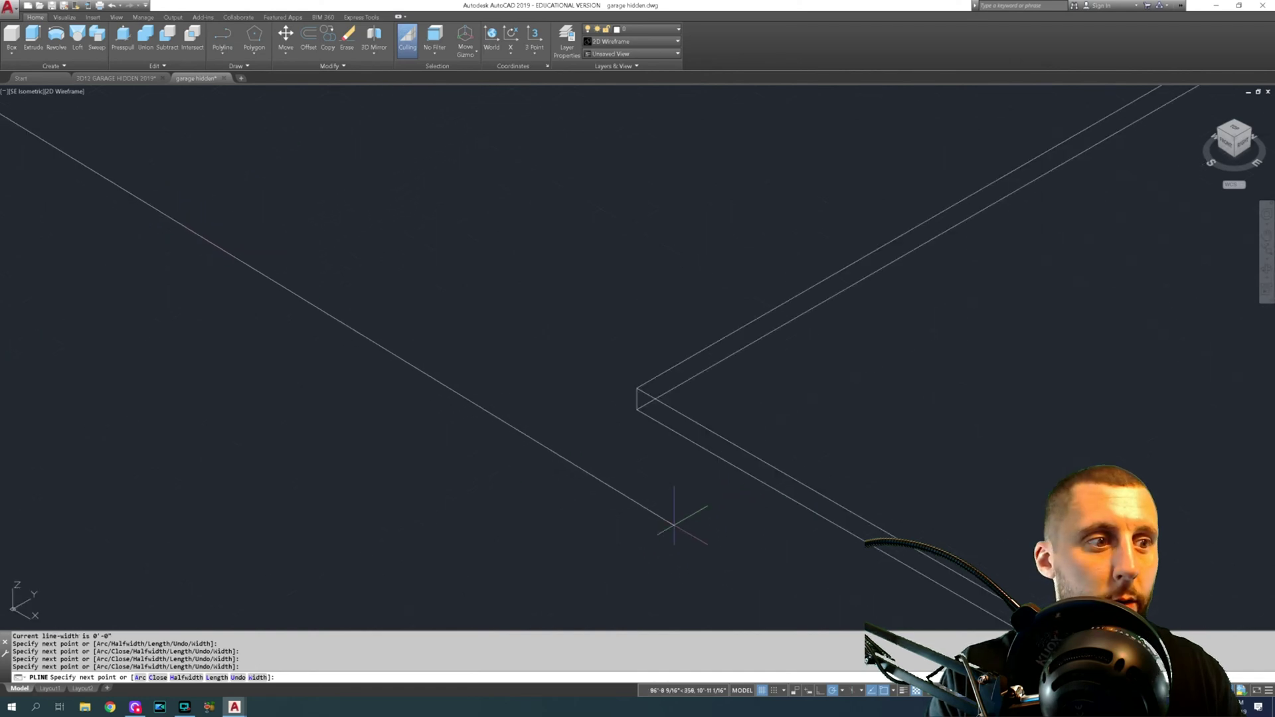
scroll(638, 392, "down", 6)
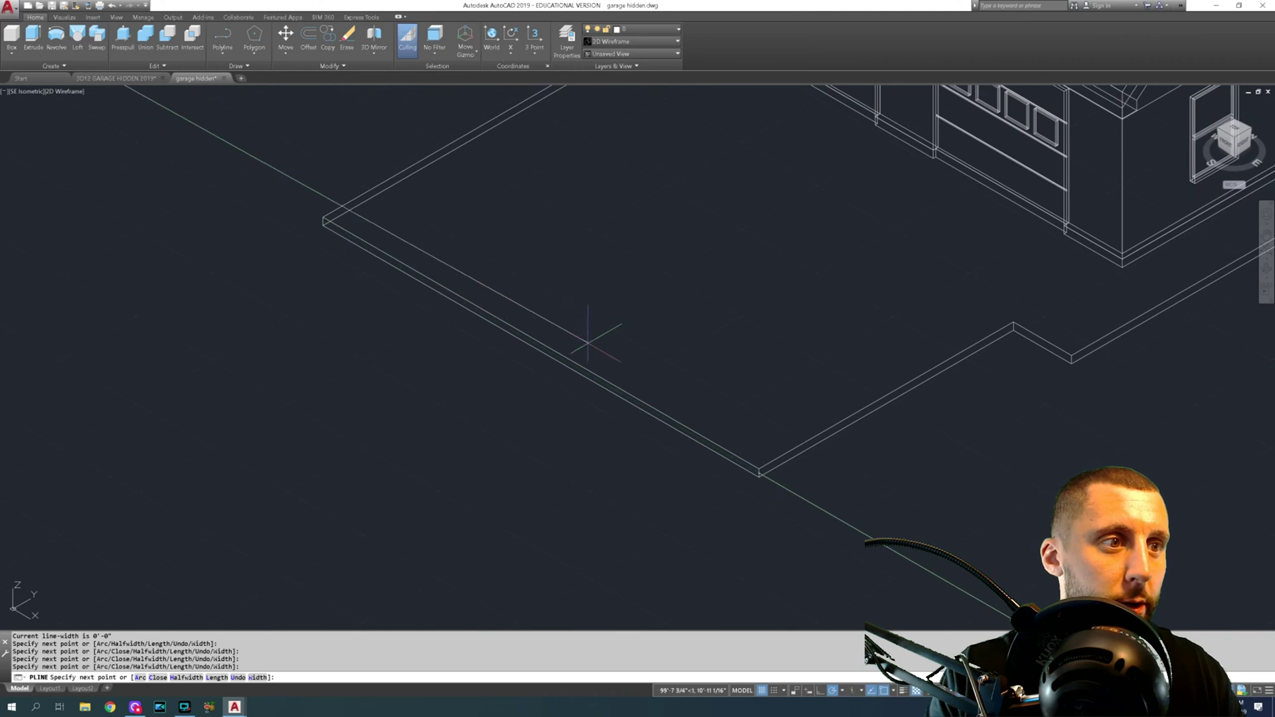
left_click(324, 219)
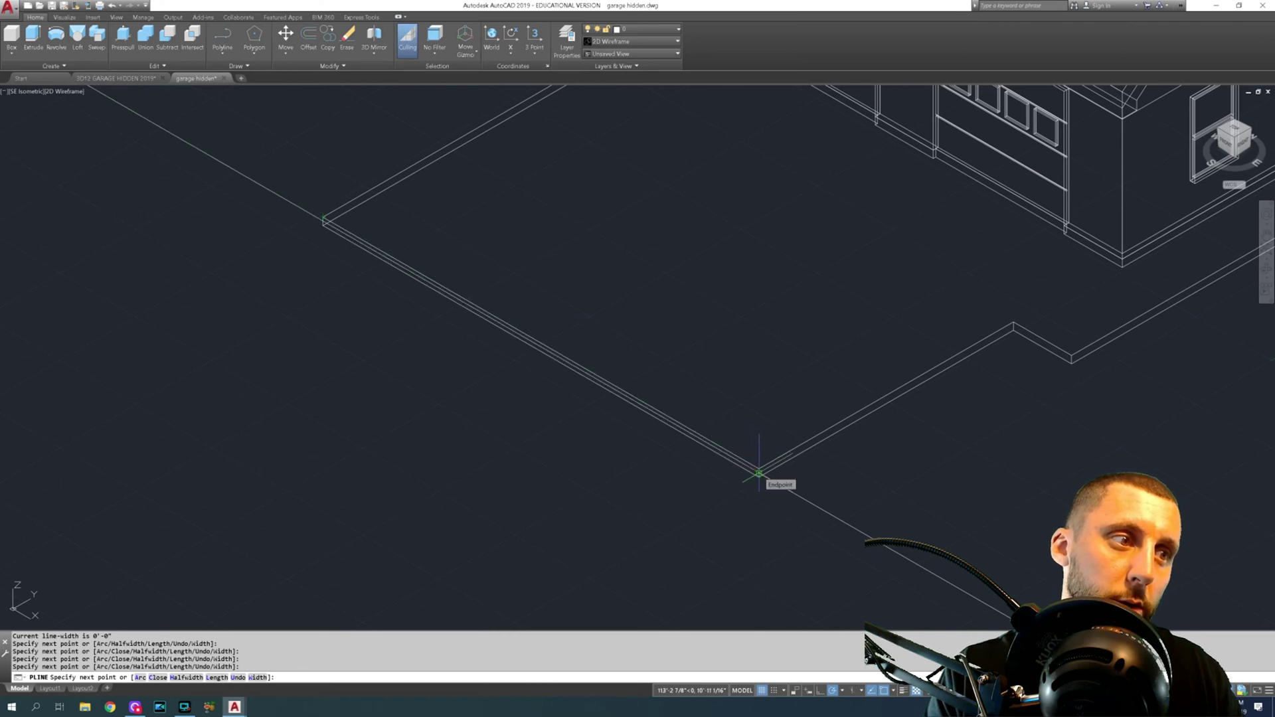
scroll(759, 473, "down", 2)
middle_click_drag(655, 379, 626, 484)
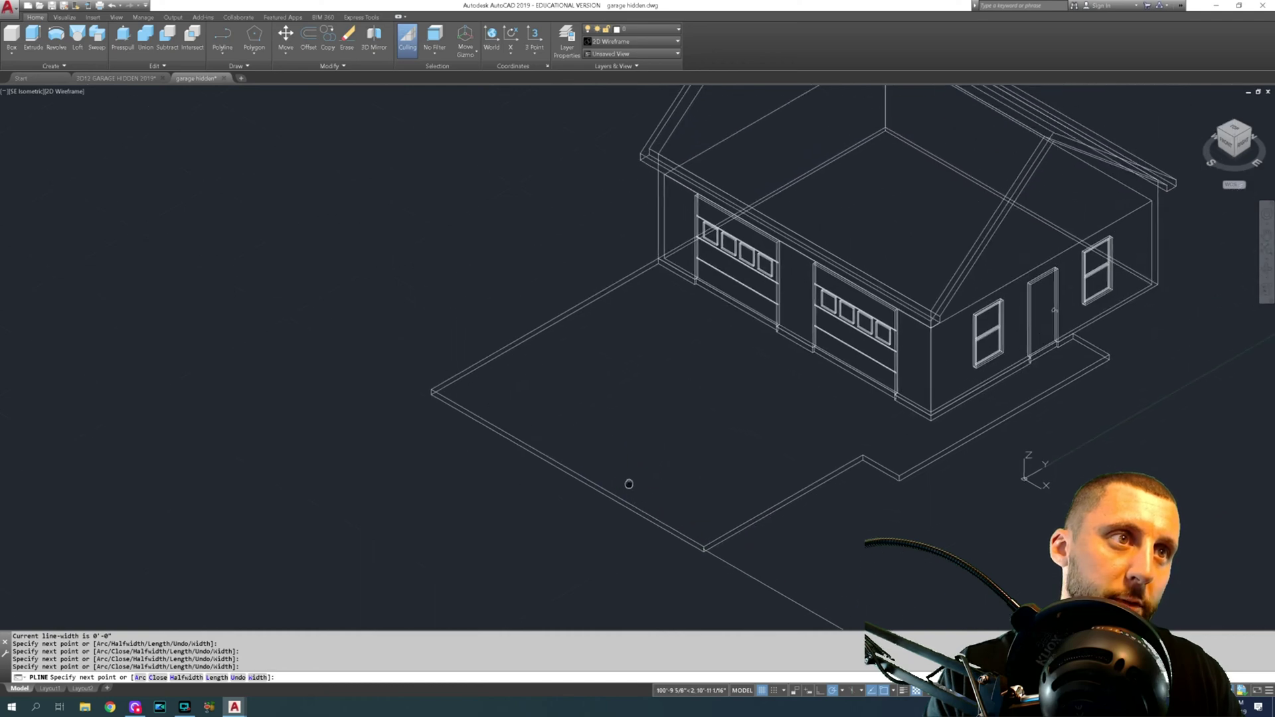
scroll(425, 384, "up", 3)
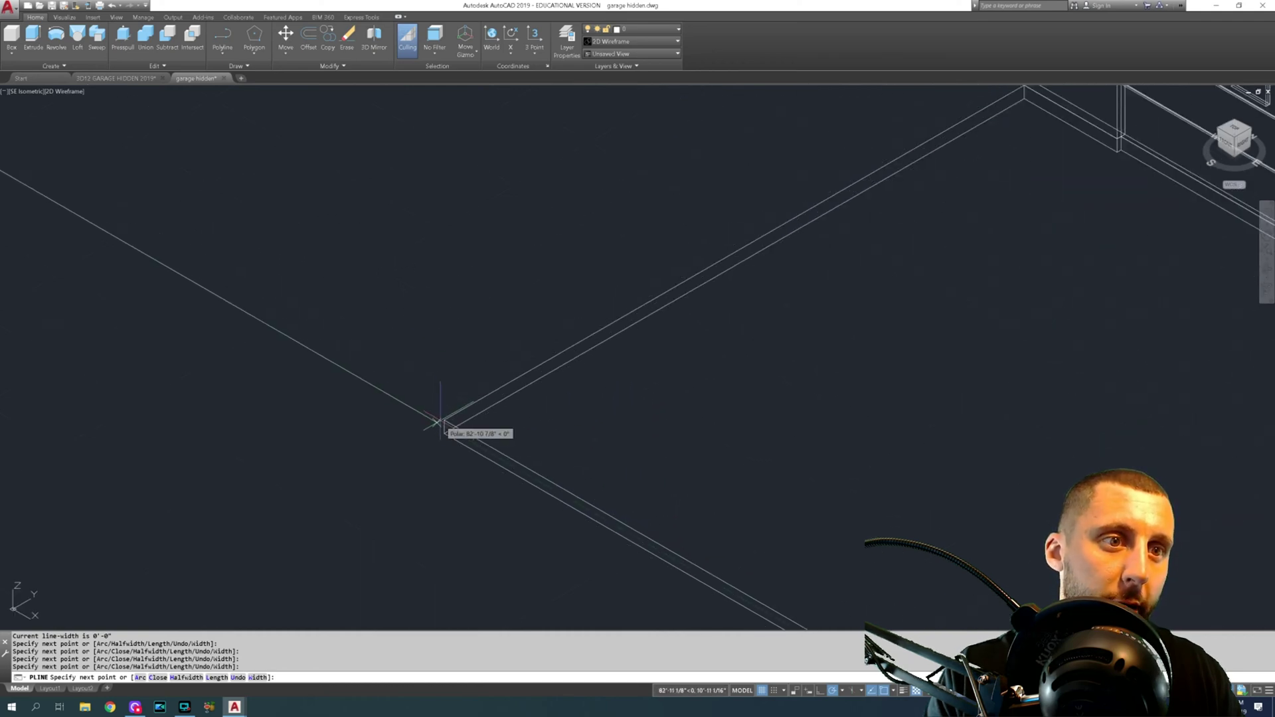
left_click(445, 427)
Check the outline from a side view, then undo the last two boundary segments
scroll(494, 379, "down", 2)
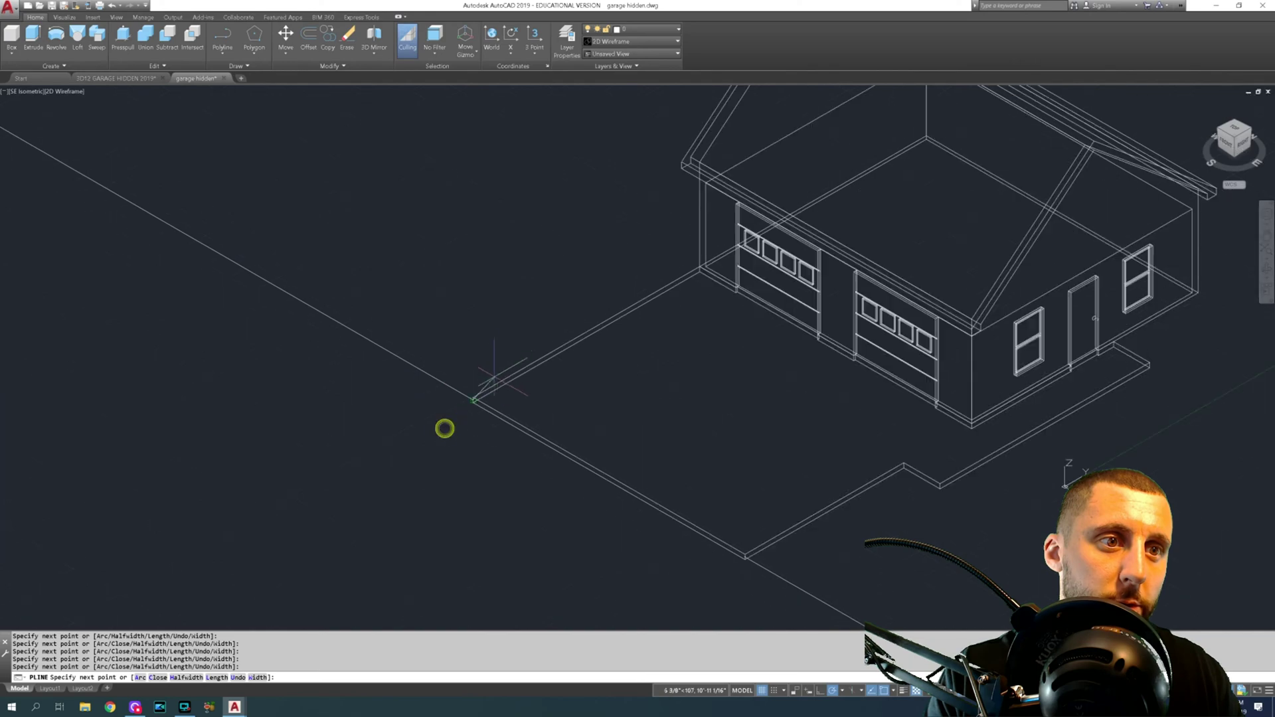
middle_click_drag(504, 362, 682, 512, "shift")
scroll(682, 513, "up", 5)
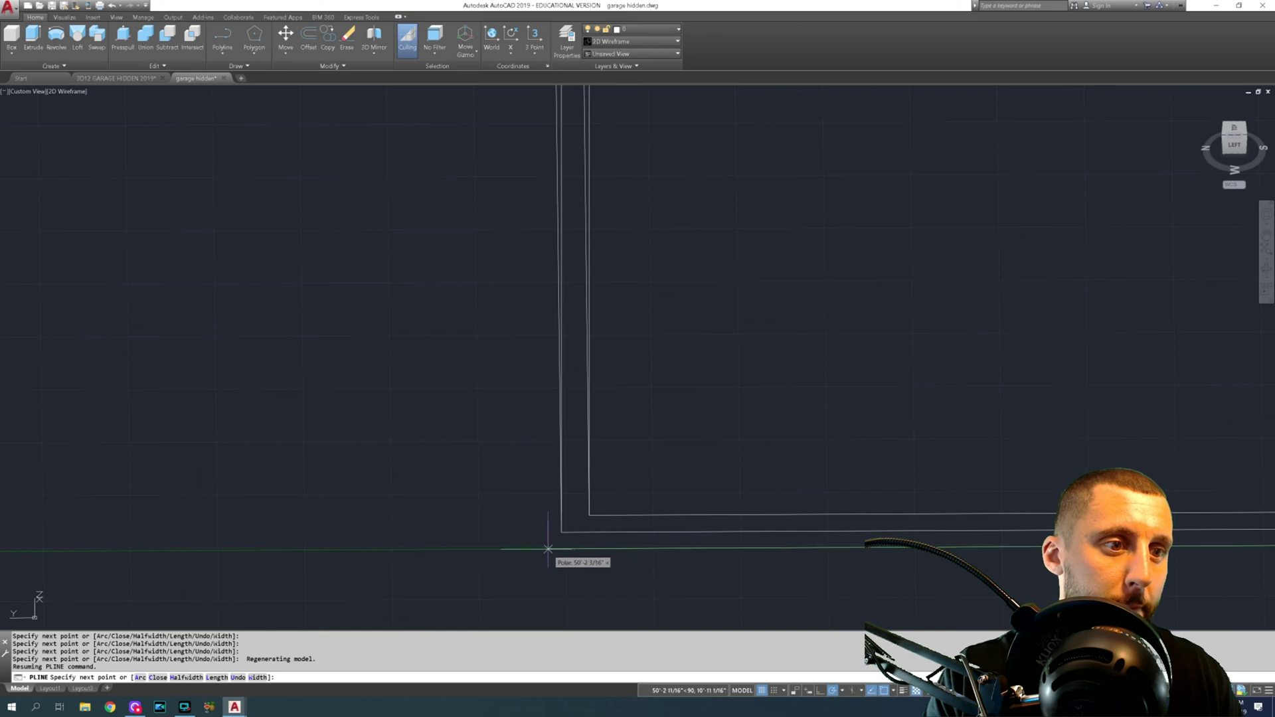
scroll(563, 550, "down", 5)
middle_click_drag(603, 475, 452, 428, "shift")
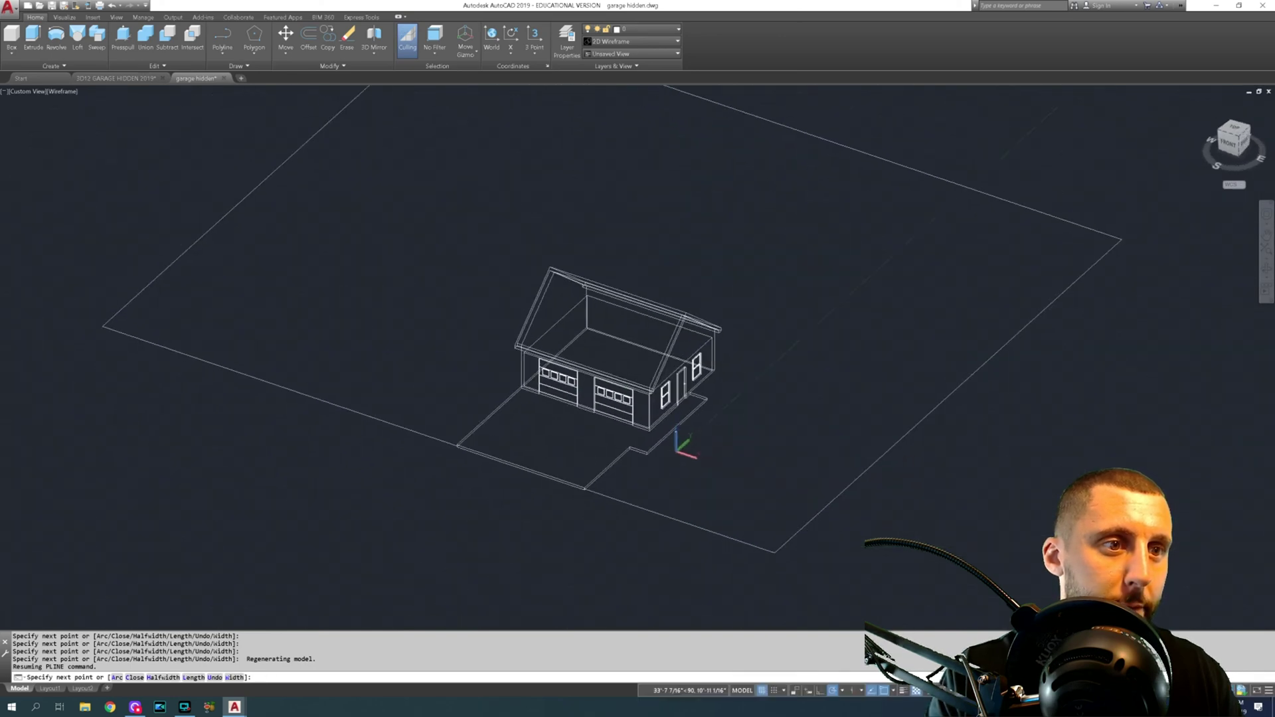
scroll(464, 456, "up", 5)
scroll(464, 456, "up", 2)
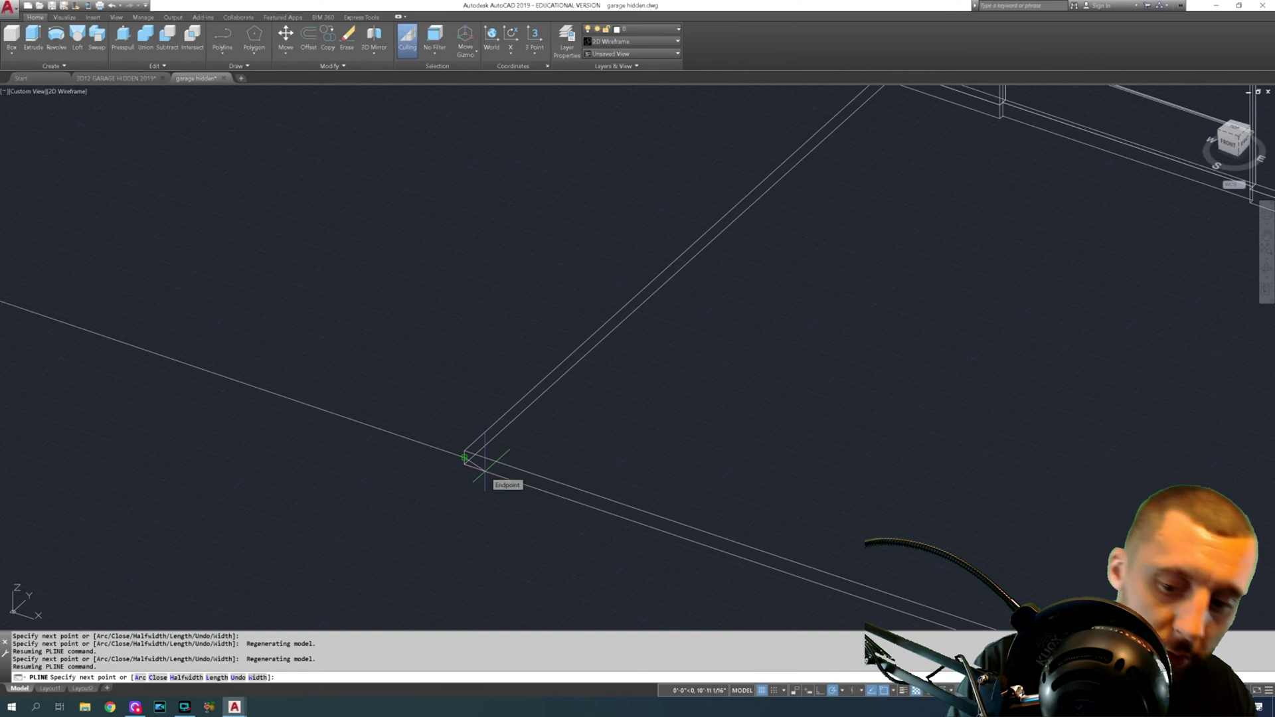
key("ctrl+z")
key("ctrl+z")
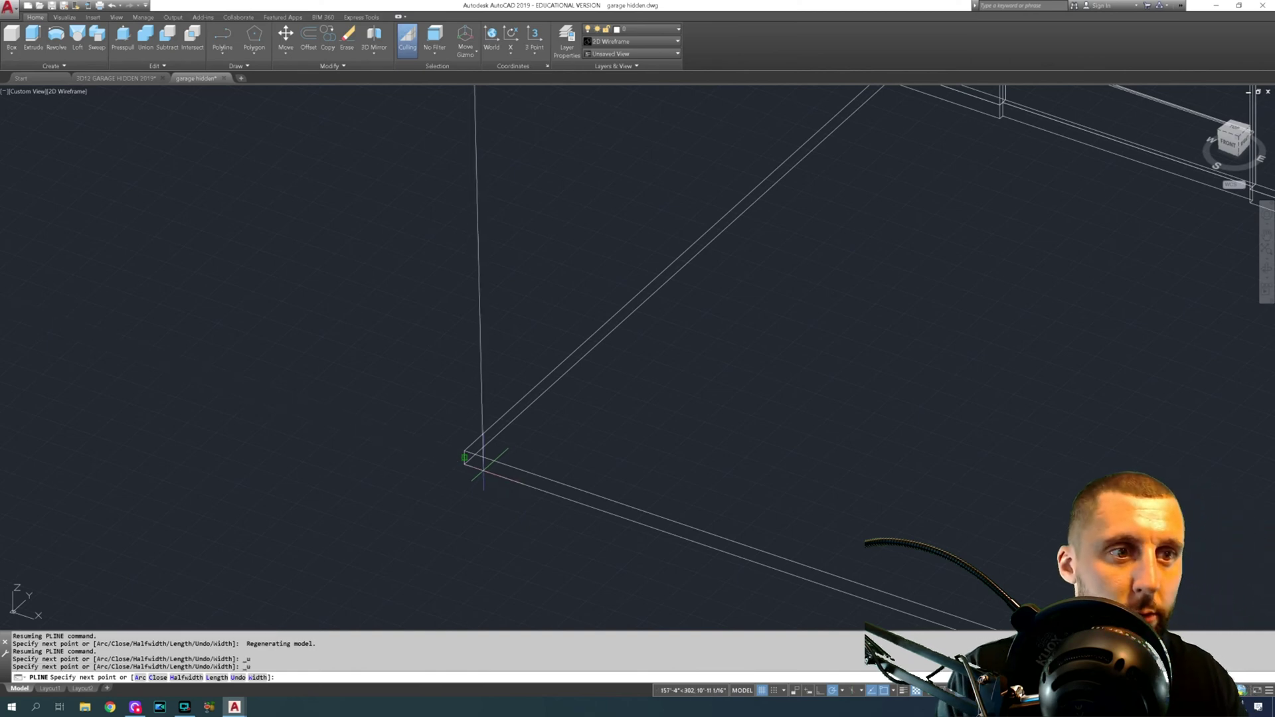
Pick the far lot corner and end the boundary polyline at the driveway corner
scroll(482, 459, "down", 4)
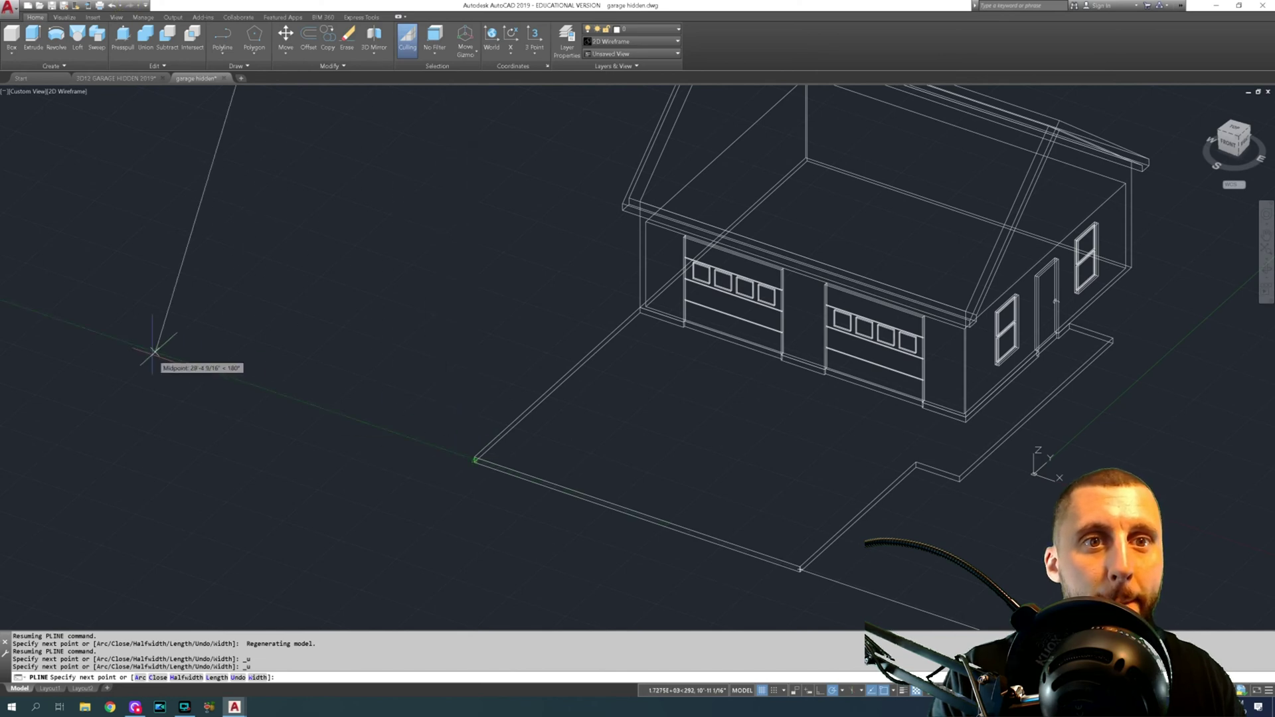
scroll(157, 356, "down", 2)
middle_click_drag(157, 356, 479, 447)
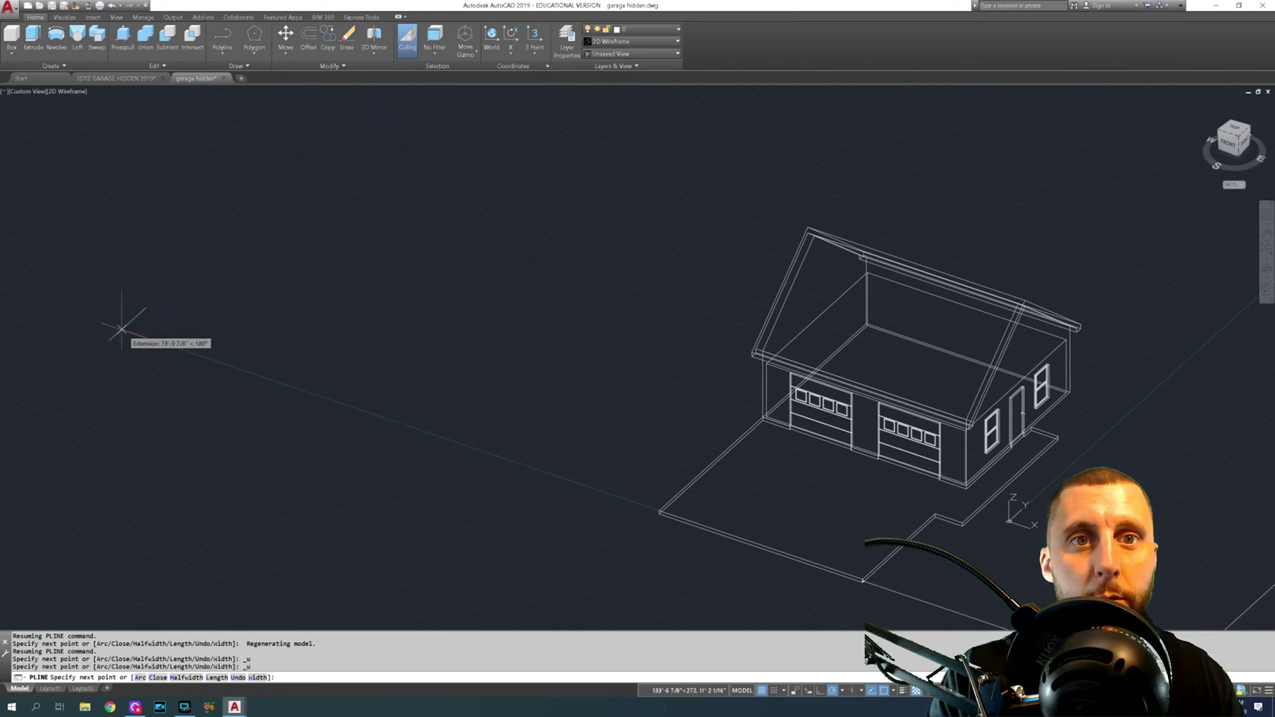
left_click(95, 320)
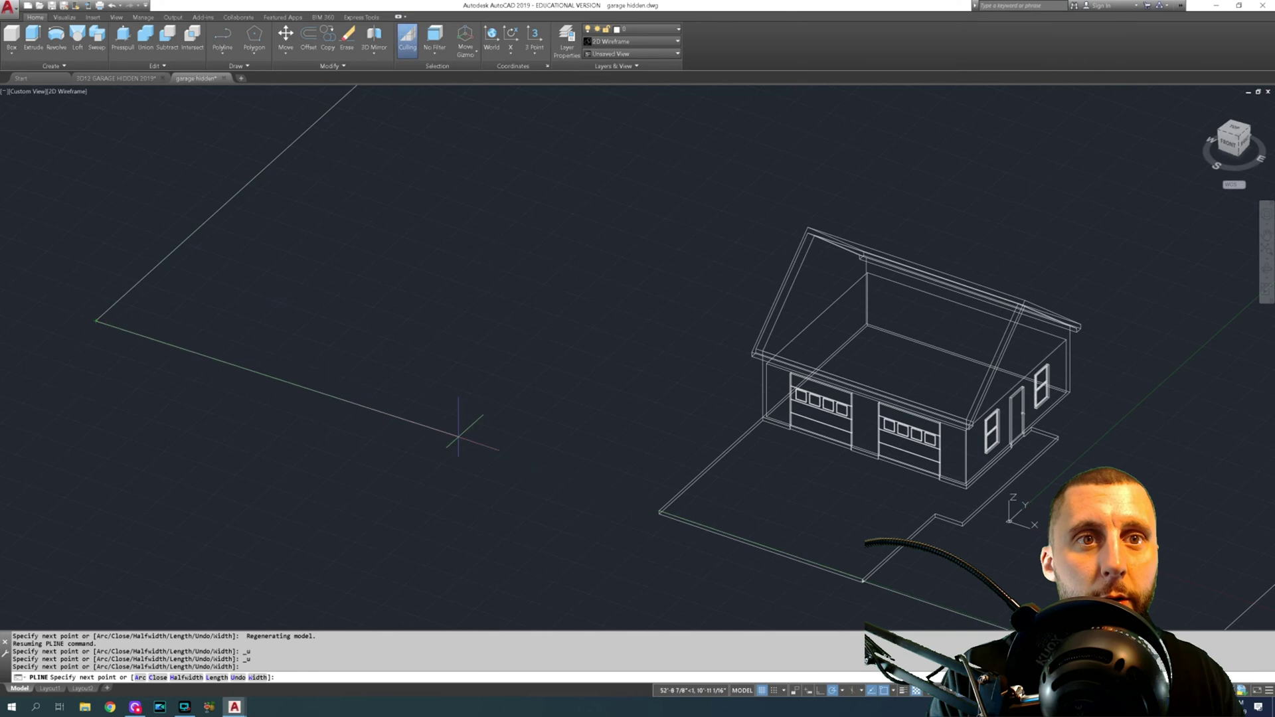
middle_click_drag(823, 588, 643, 508)
scroll(683, 501, "up", 5)
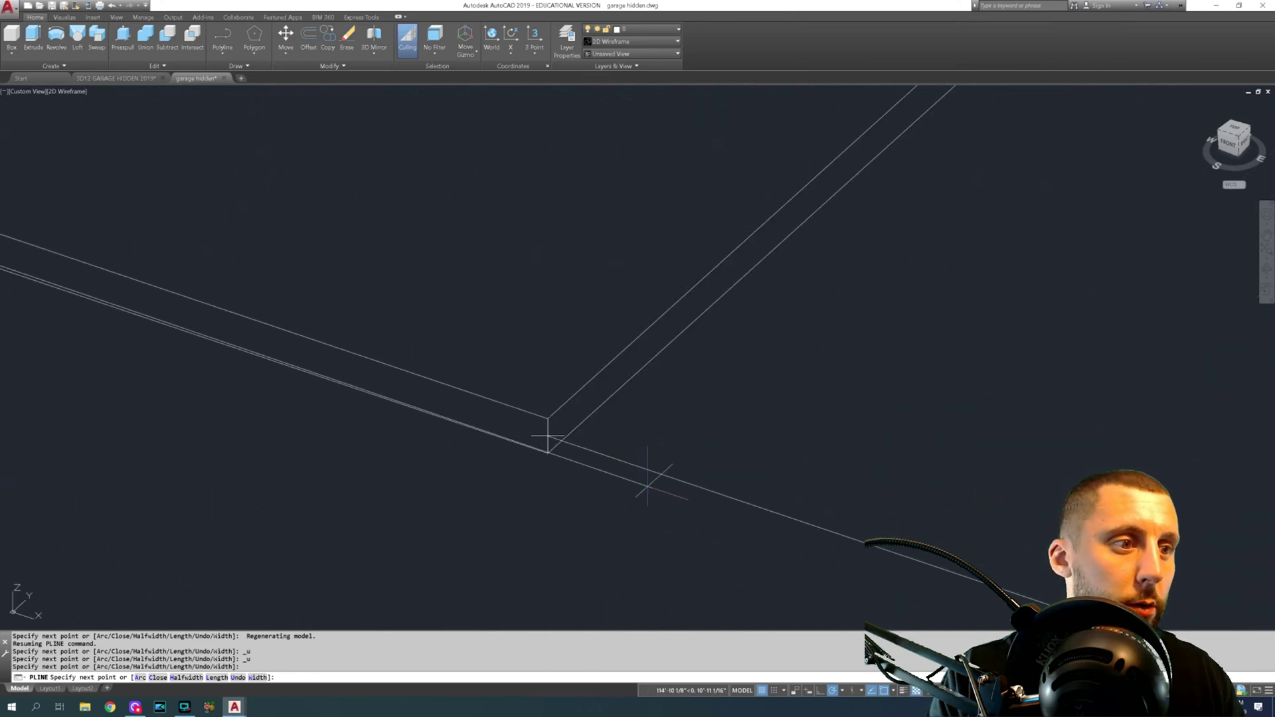
left_click(547, 436)
scroll(550, 435, "down", 4)
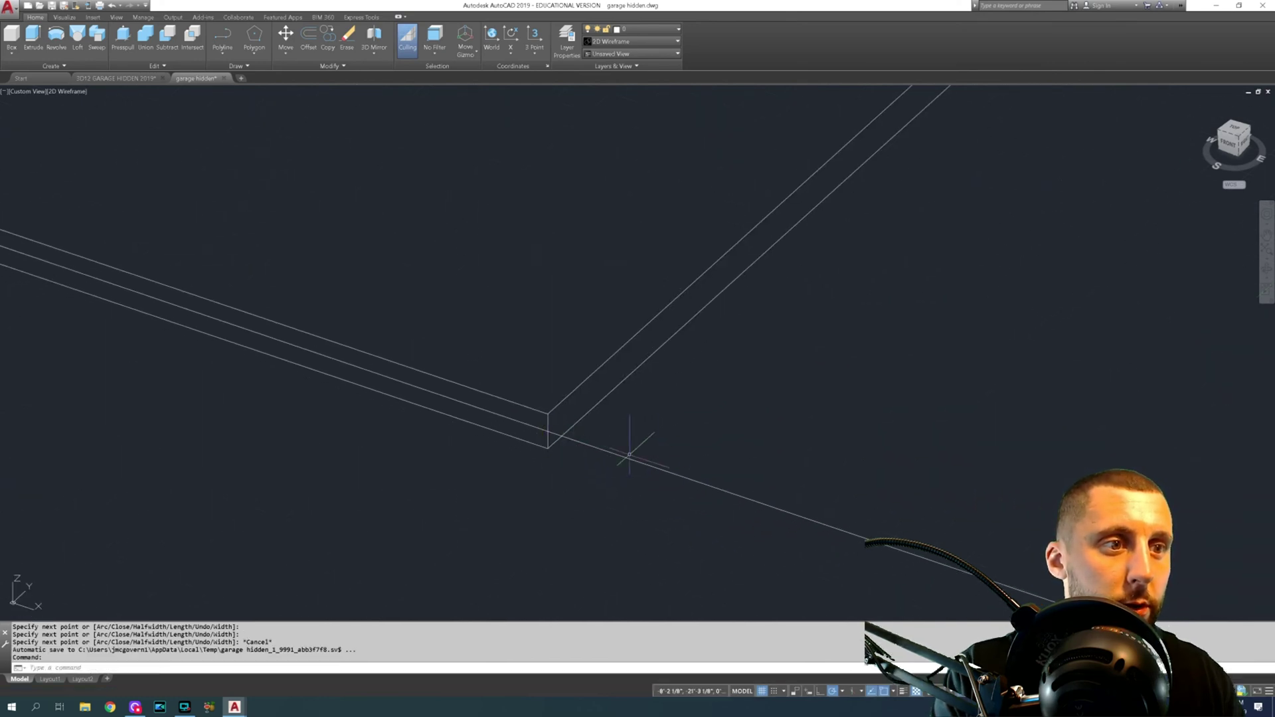
key("Escape")
scroll(649, 465, "down", 2)
left_click(647, 446)
scroll(646, 447, "down", 5)
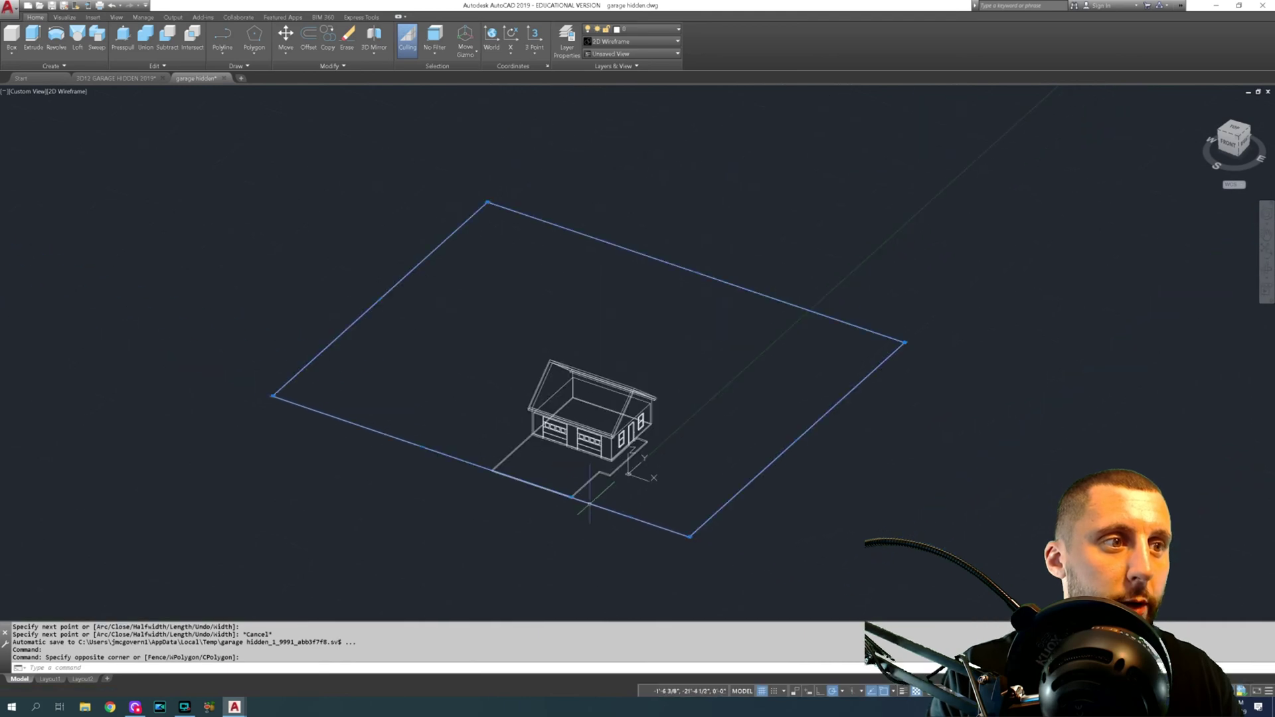
Extrude the lot boundary with EXT, accepting the default -0'-6" depth
middle_click_drag(601, 504, 603, 520)
scroll(617, 522, "up", 2)
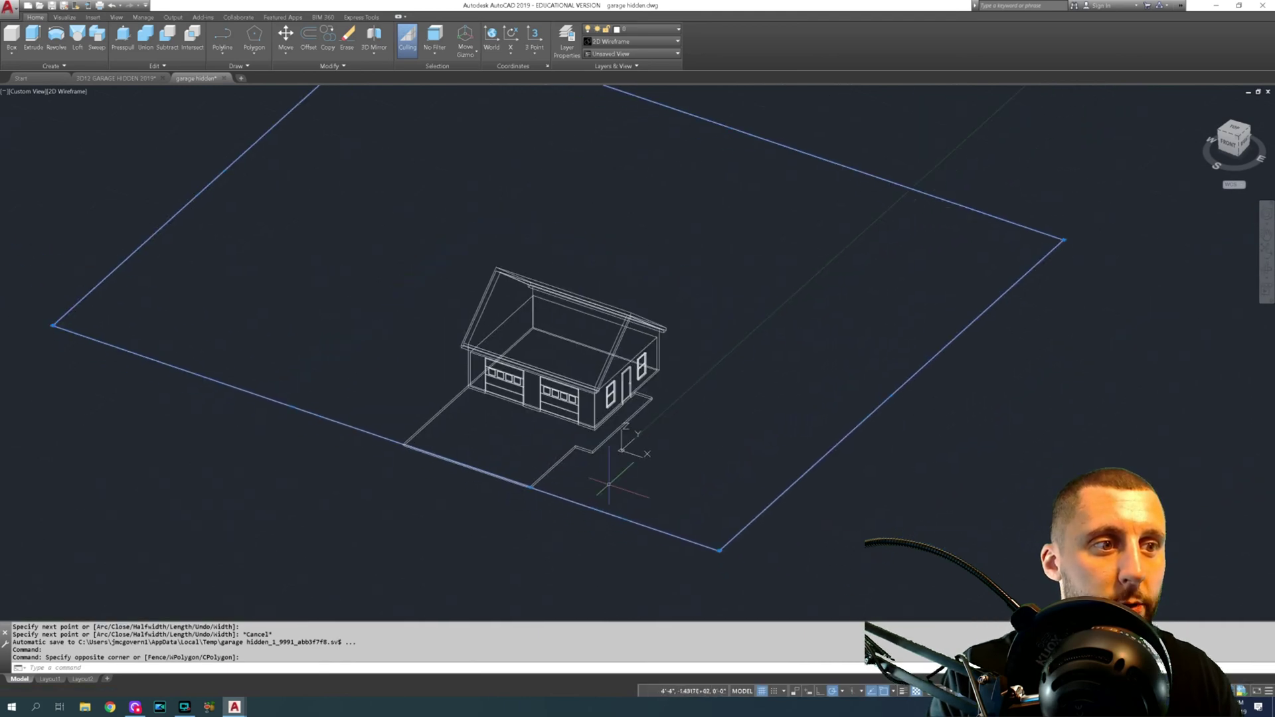
type("ext")
key("Return")
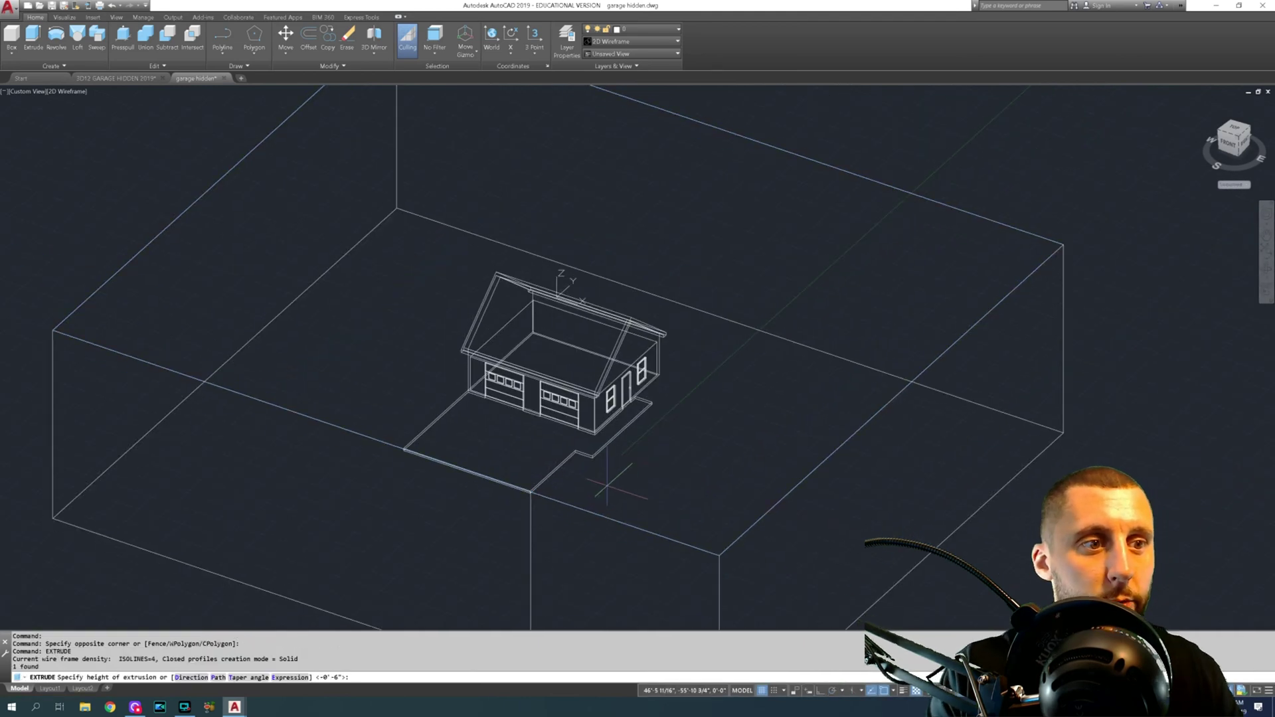
scroll(609, 491, "up", 6)
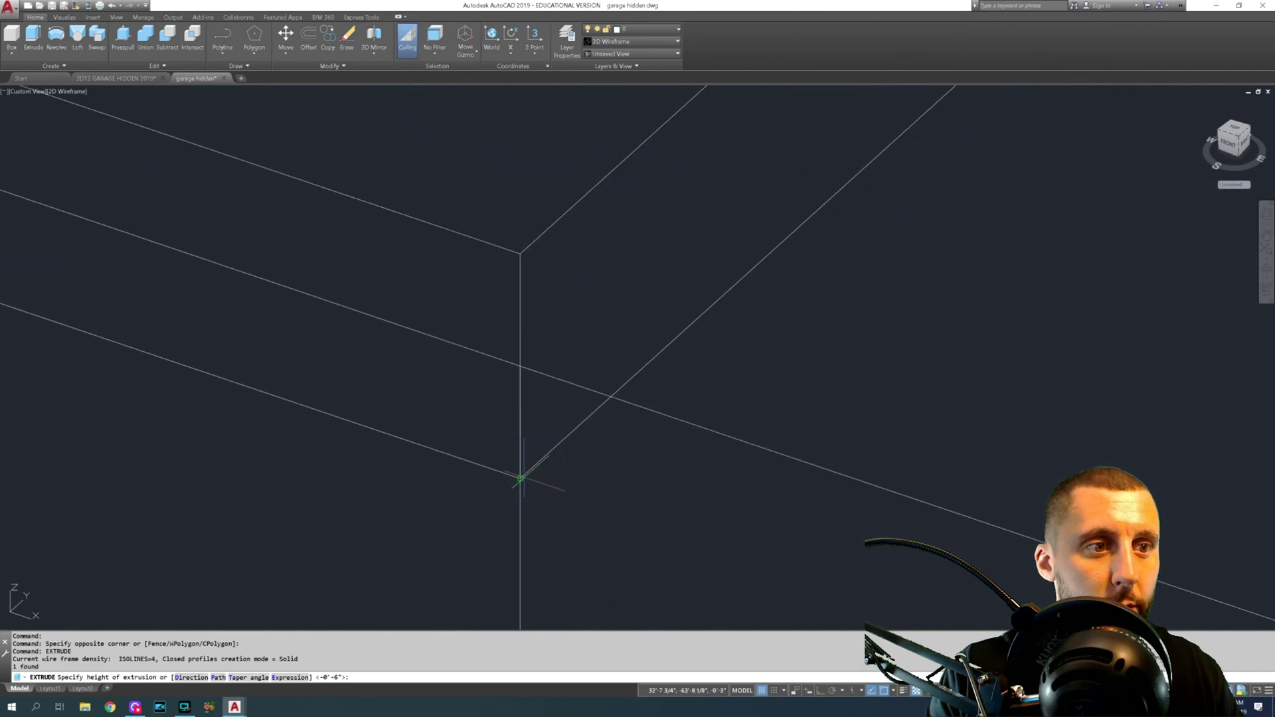
scroll(520, 478, "down", 8)
key("Escape")
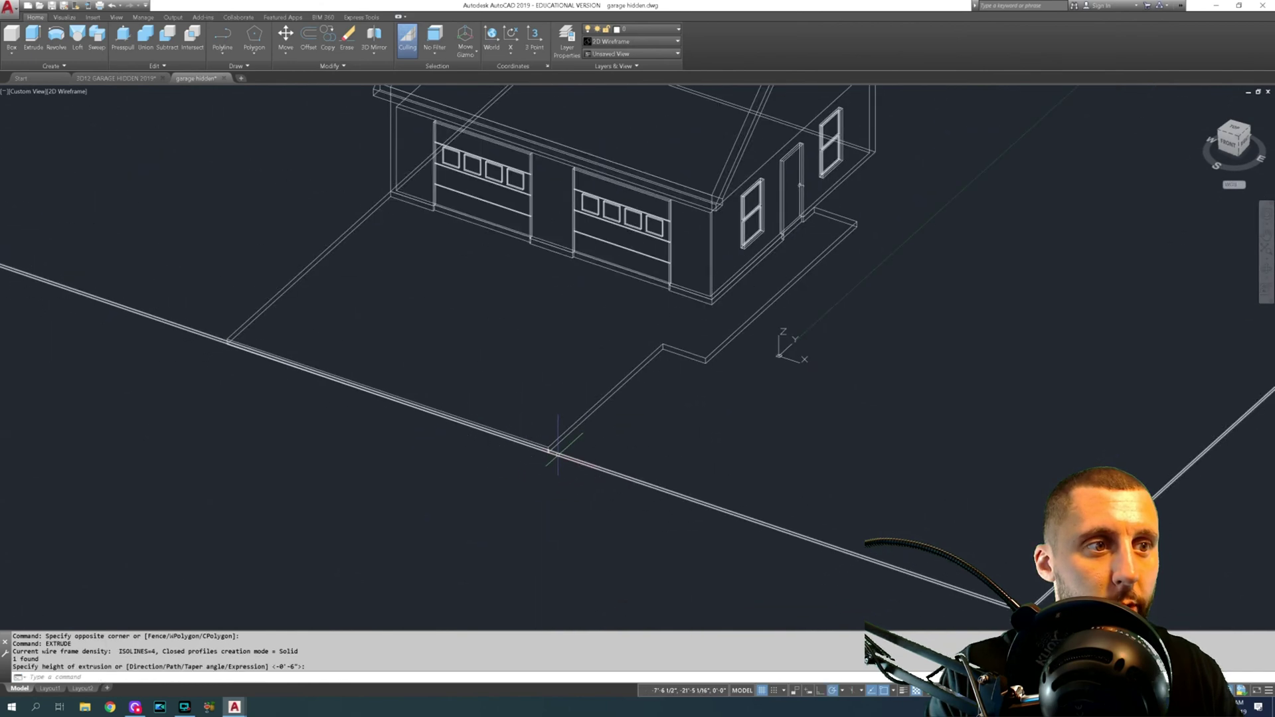
scroll(593, 487, "up", 2)
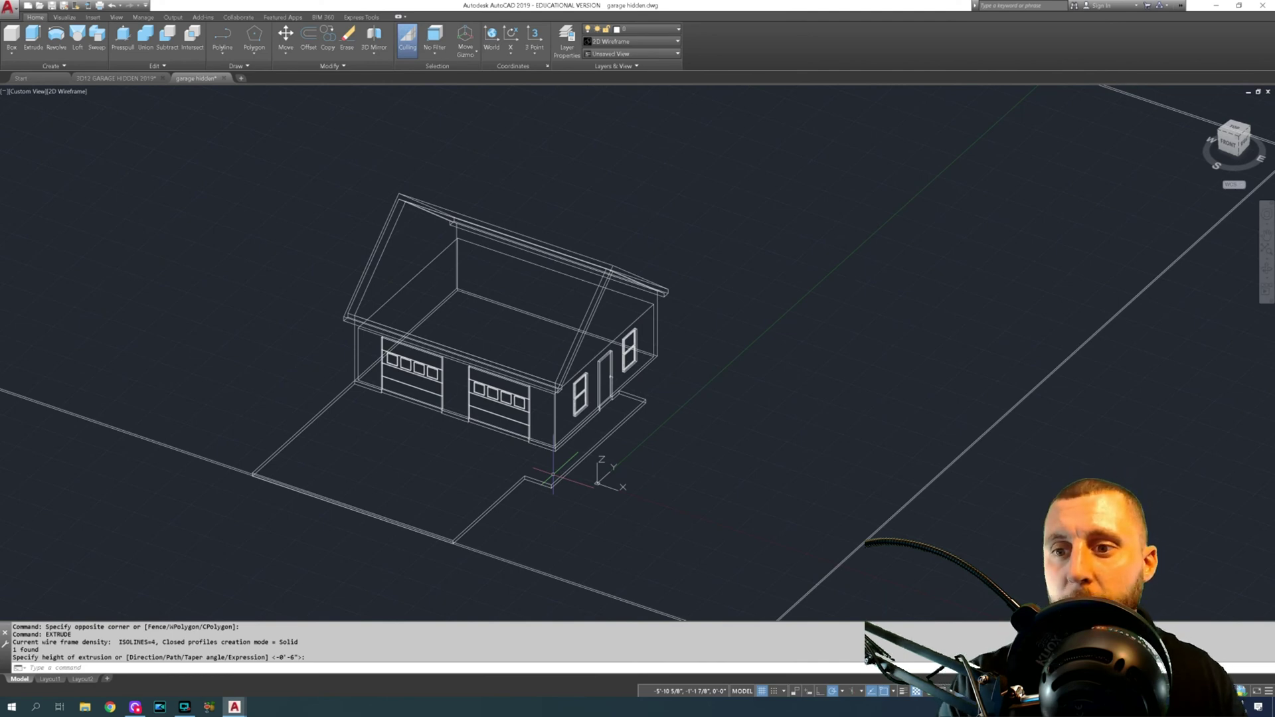
scroll(555, 477, "up", 1)
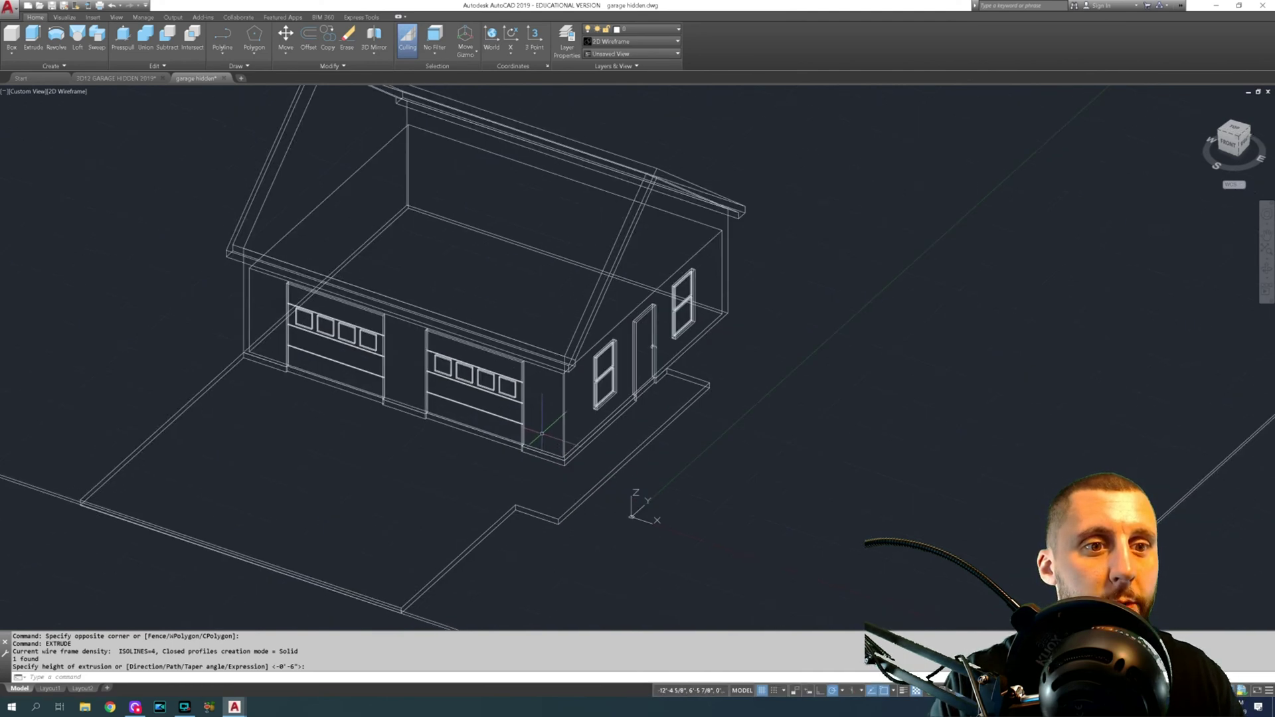
scroll(570, 483, "down", 1)
middle_click_drag(569, 483, 717, 370)
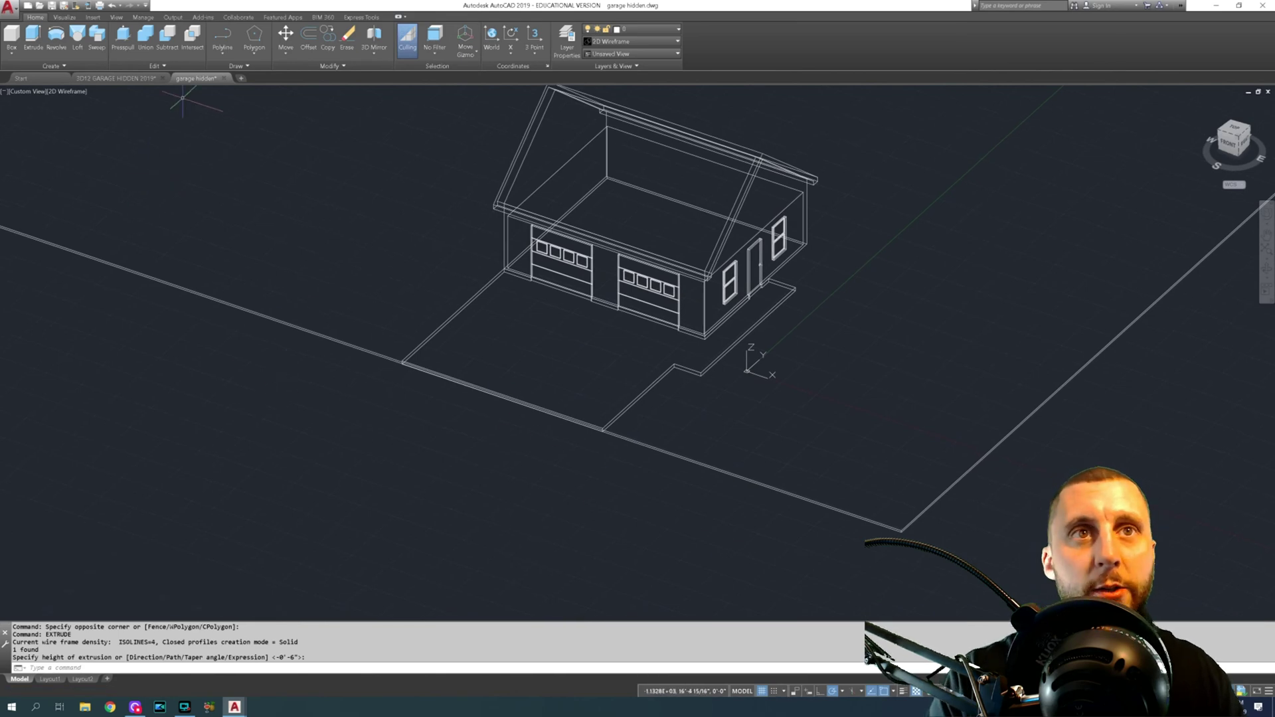
Draw a box from the slab corner by length and width, keeping the default -0'-3" height
left_click(12, 39)
scroll(128, 214, "down", 4)
scroll(143, 196, "up", 8)
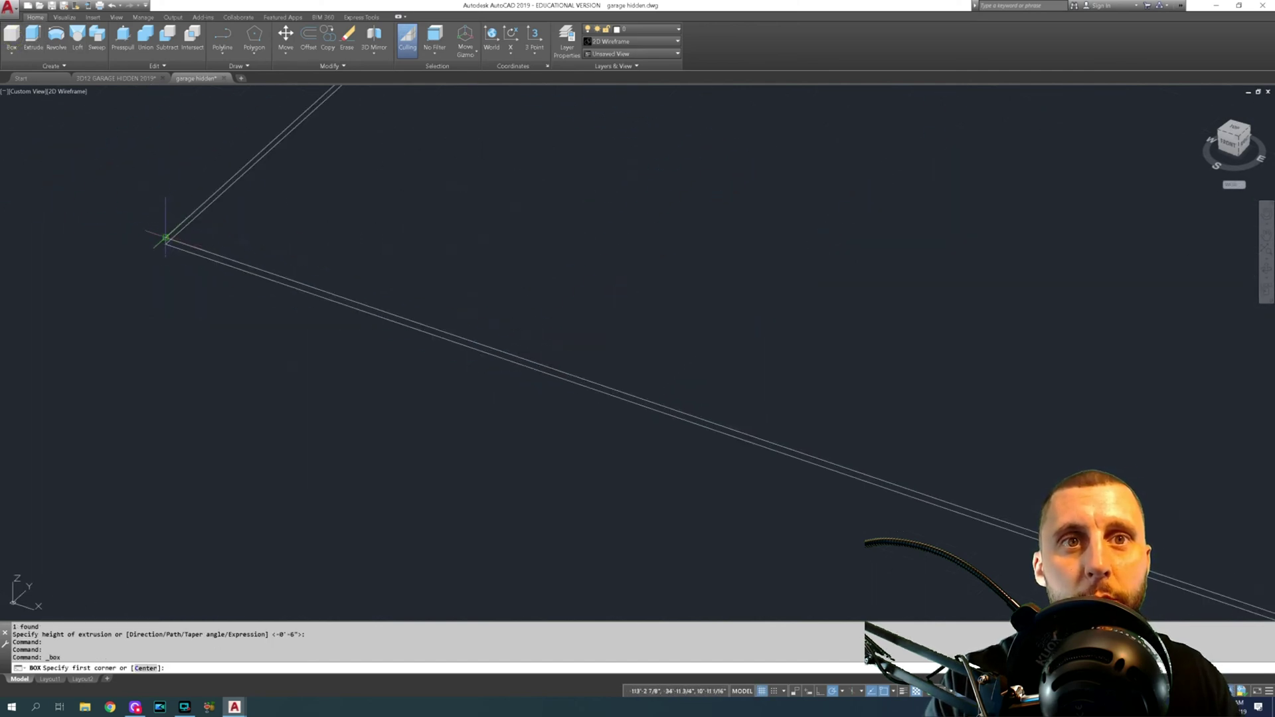
left_click(165, 237)
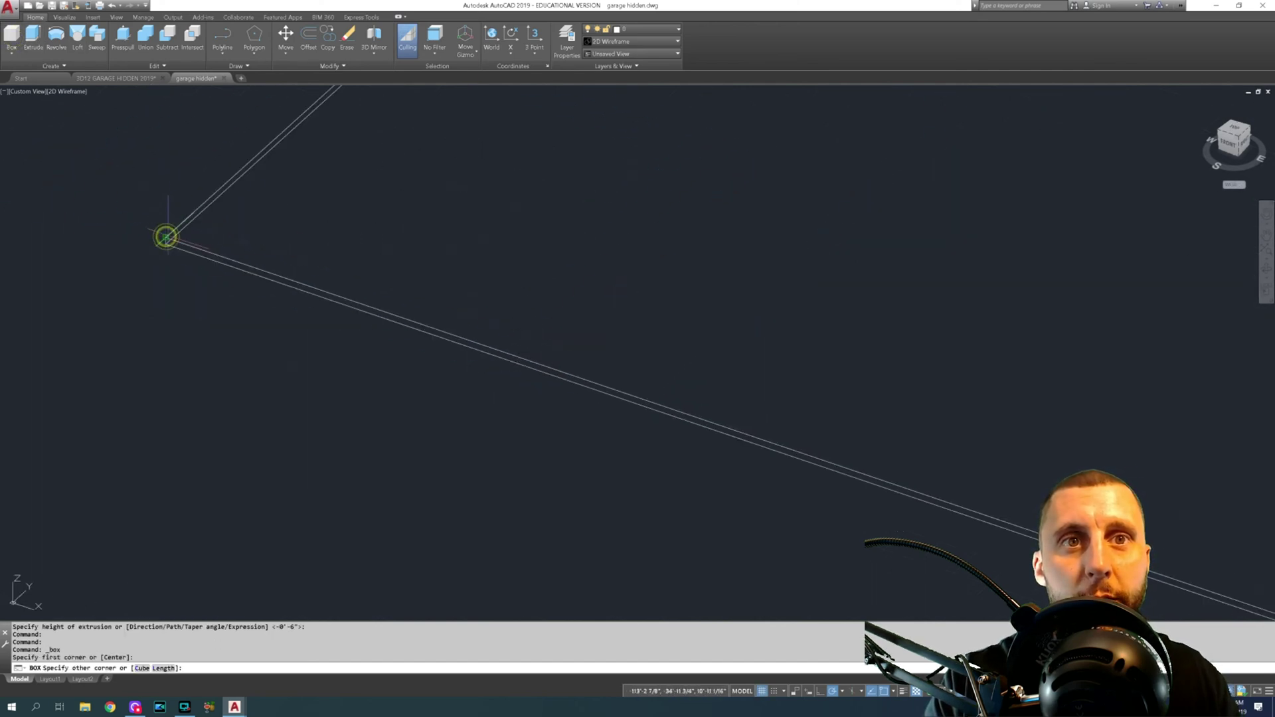
left_click(165, 669)
scroll(698, 465, "down", 5)
scroll(711, 459, "up", 8)
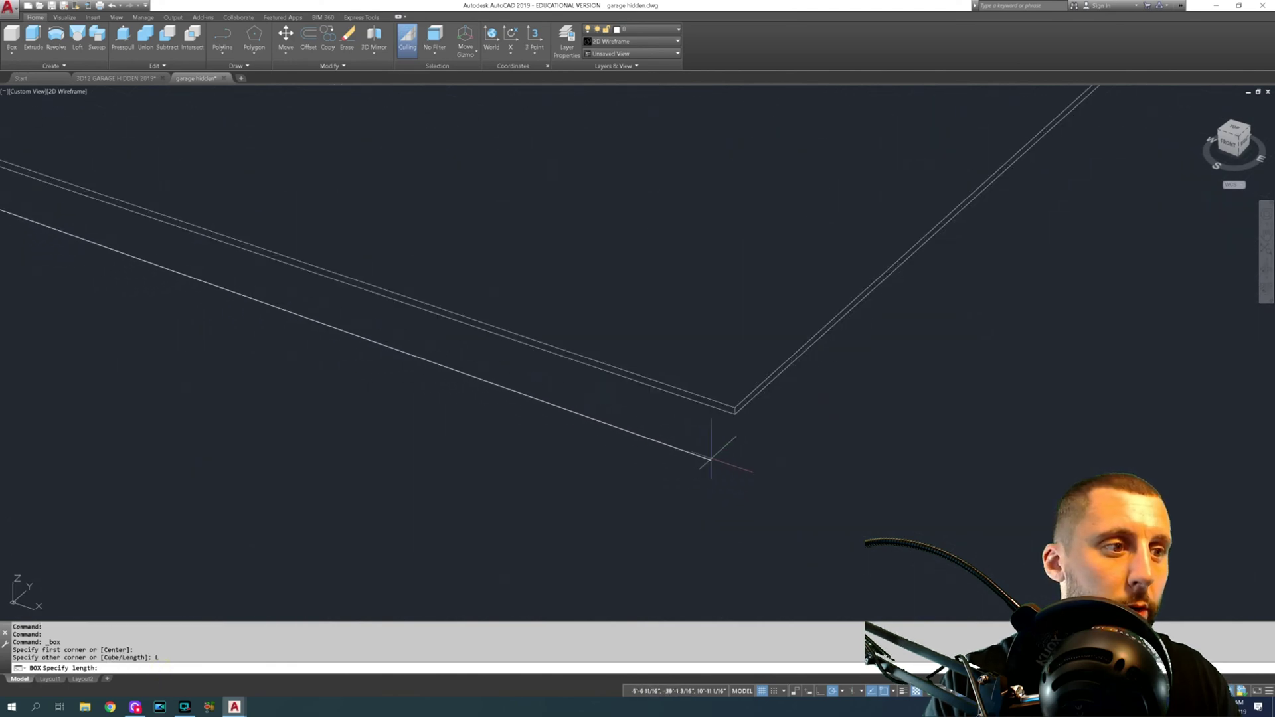
left_click(734, 410)
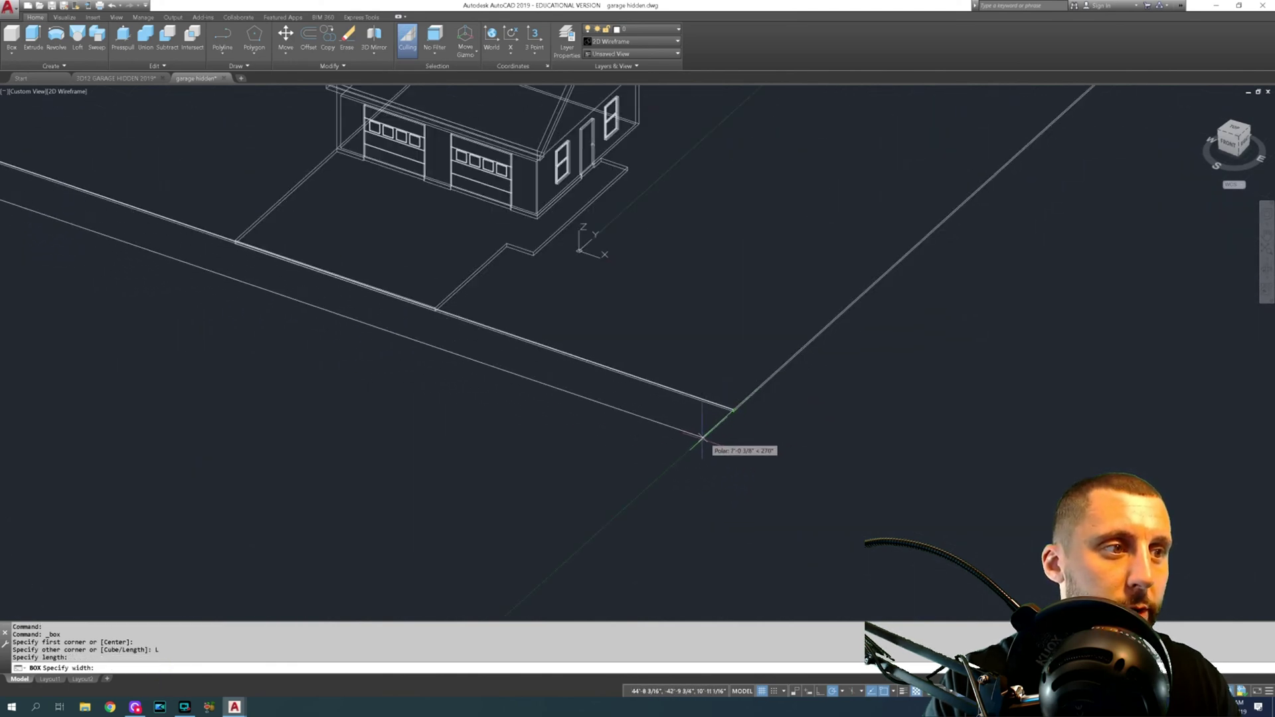
left_click(569, 562)
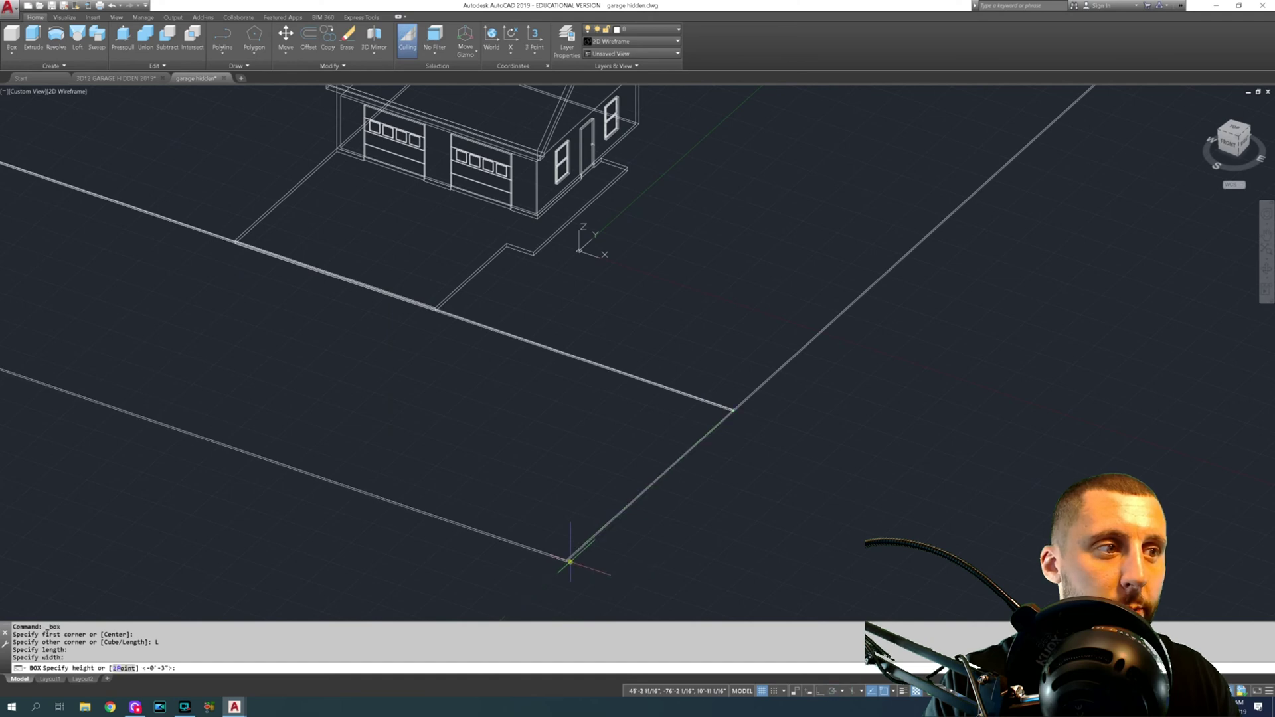
scroll(734, 427, "up", 6)
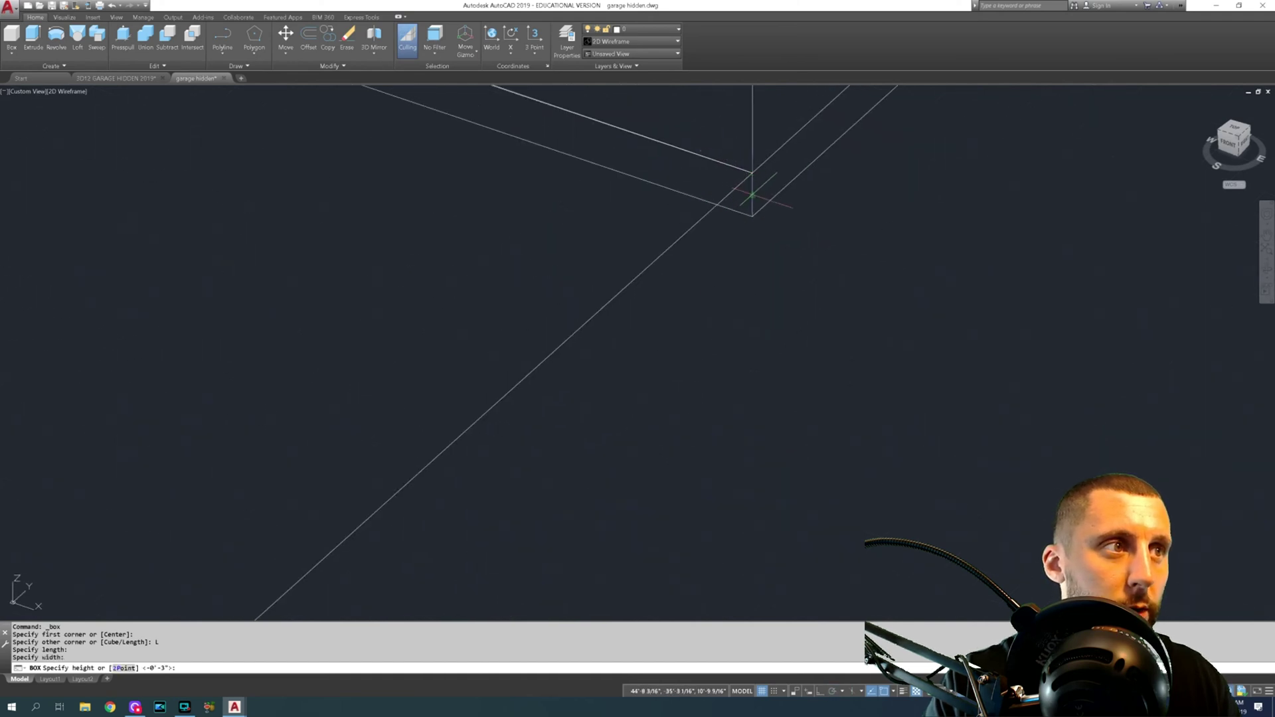
key("Return")
scroll(753, 196, "down", 6)
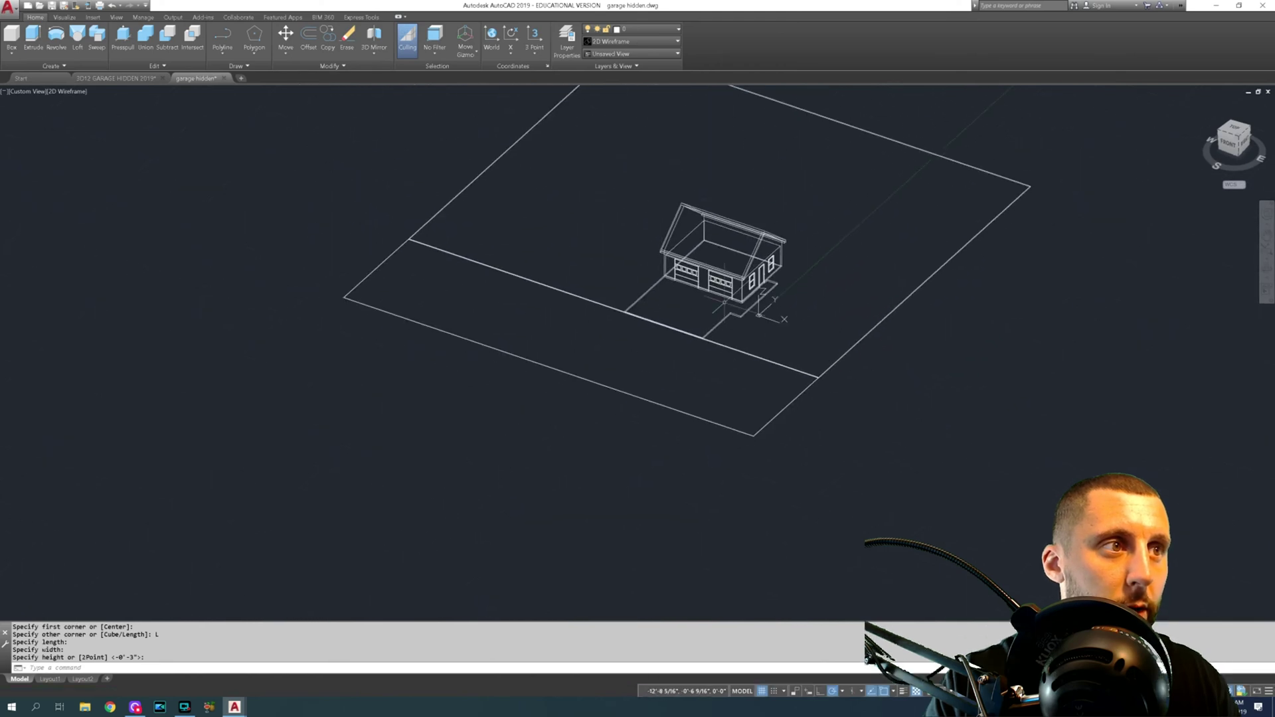
scroll(737, 279, "up", 6)
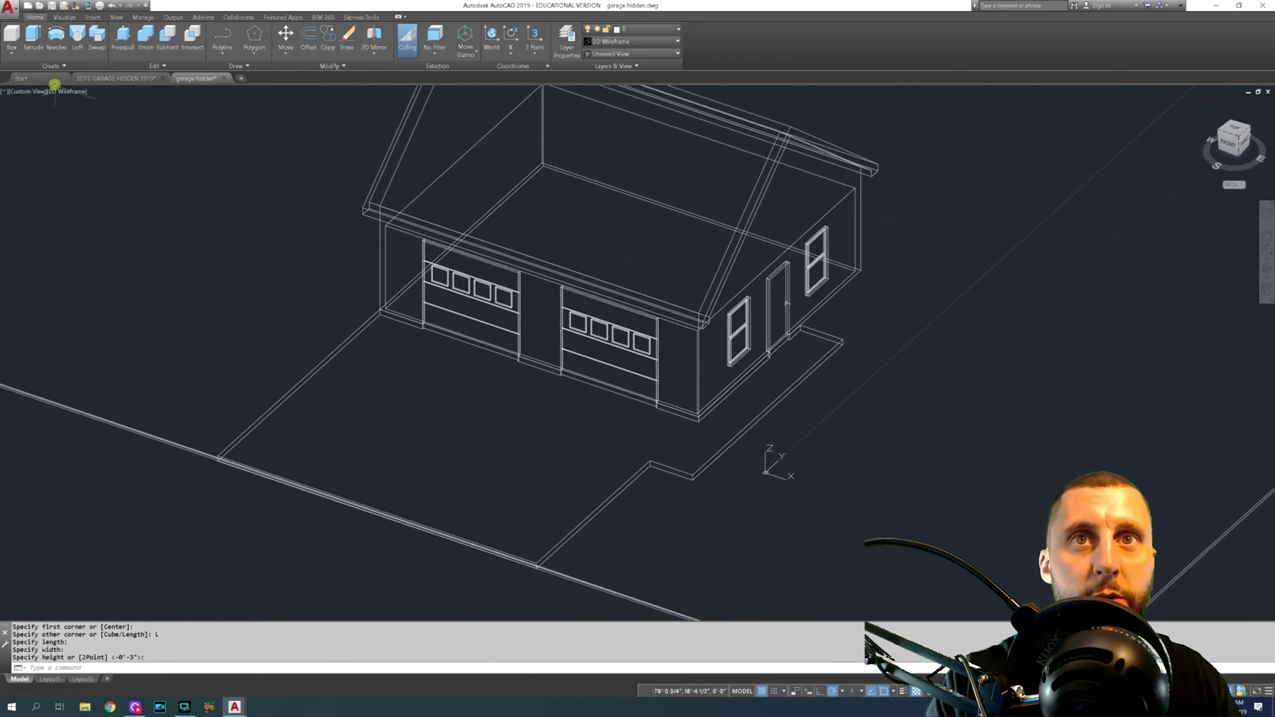
Switch the viewport from Conceptual to Realistic visual style and show the Visualize ribbon
left_click(56, 90)
left_click(87, 120)
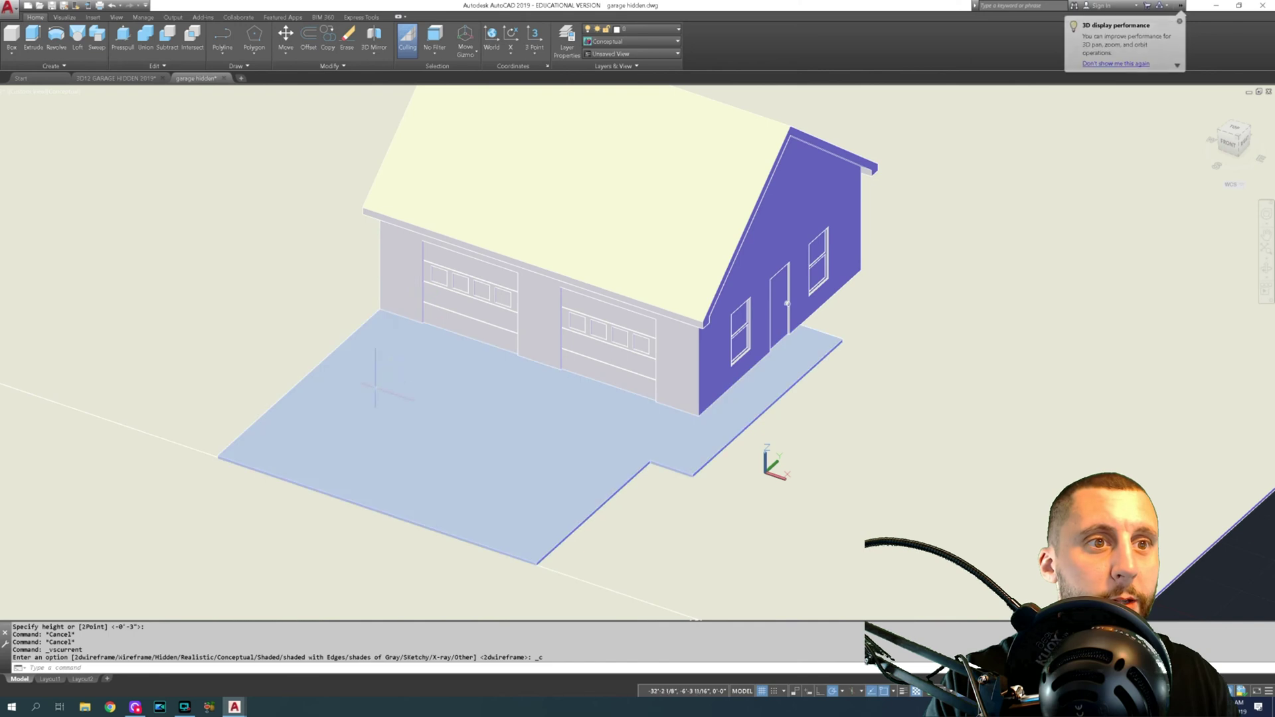
scroll(379, 372, "down", 4)
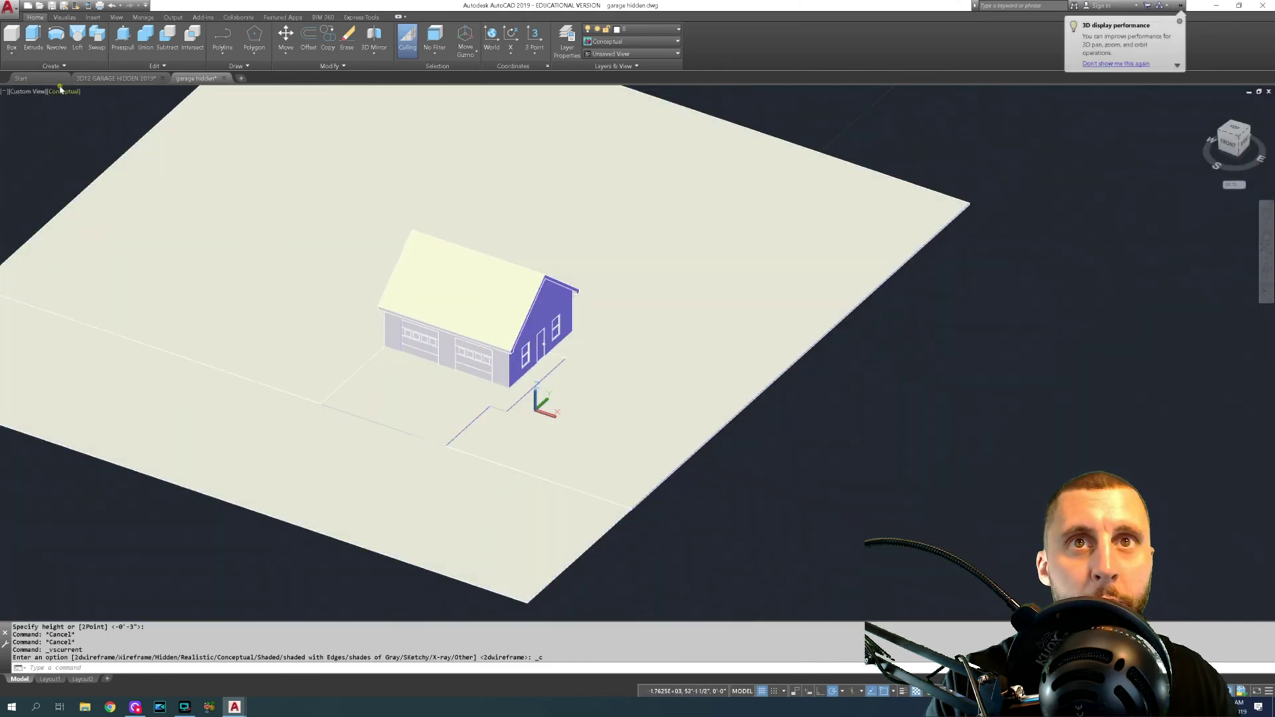
left_click(60, 90)
left_click(94, 141)
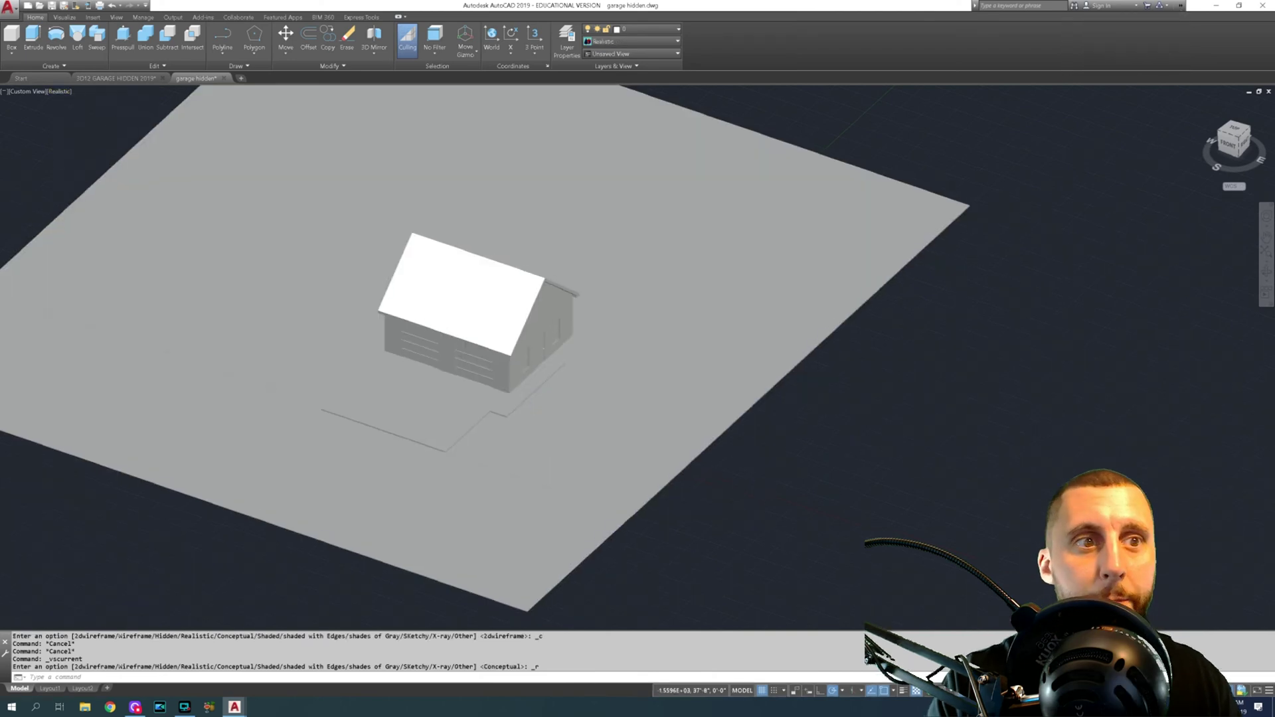
left_click(65, 17)
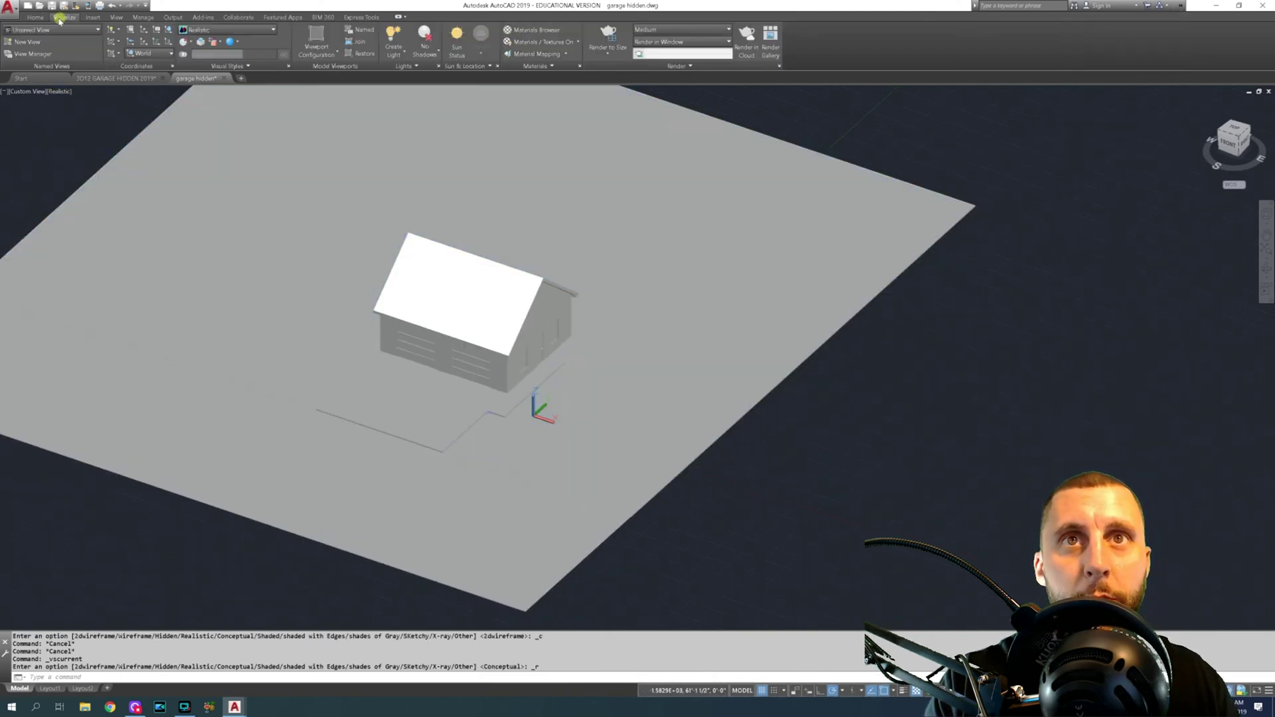
Bring up the Autodesk Library Sitework materials and apply Grass - Bluegrass to the lot ground
left_click(535, 31)
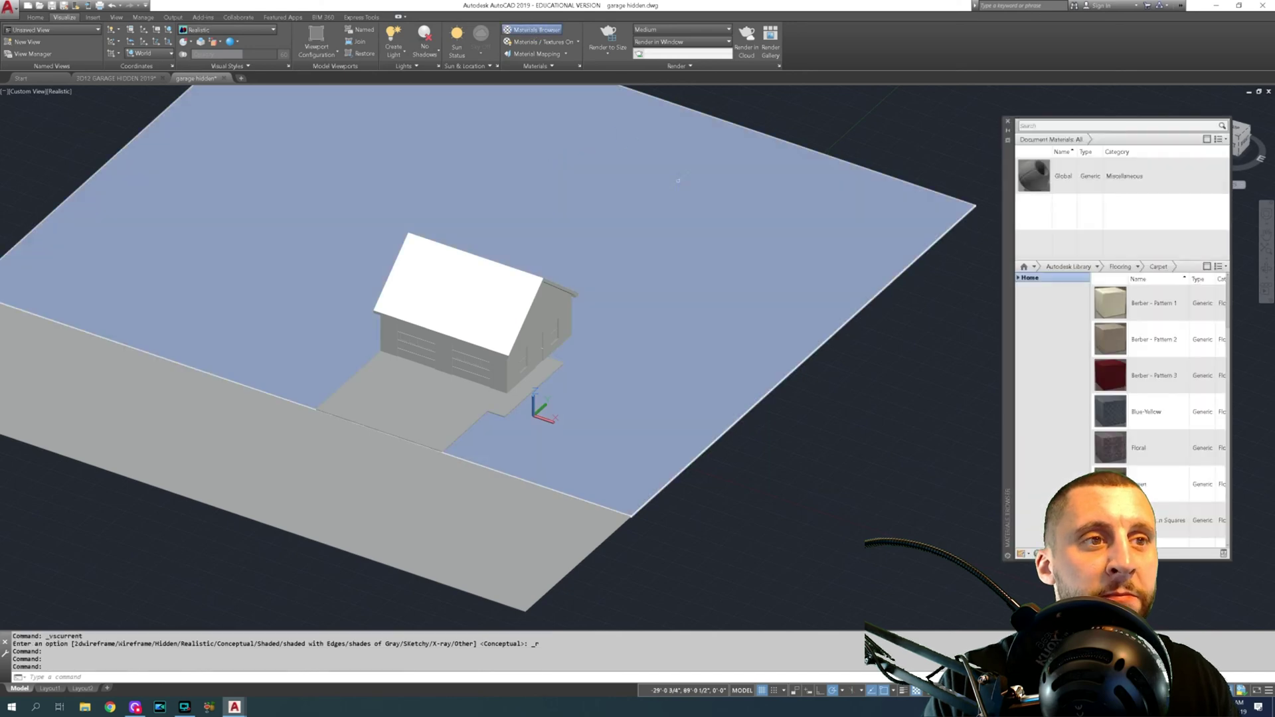
left_click(1018, 279)
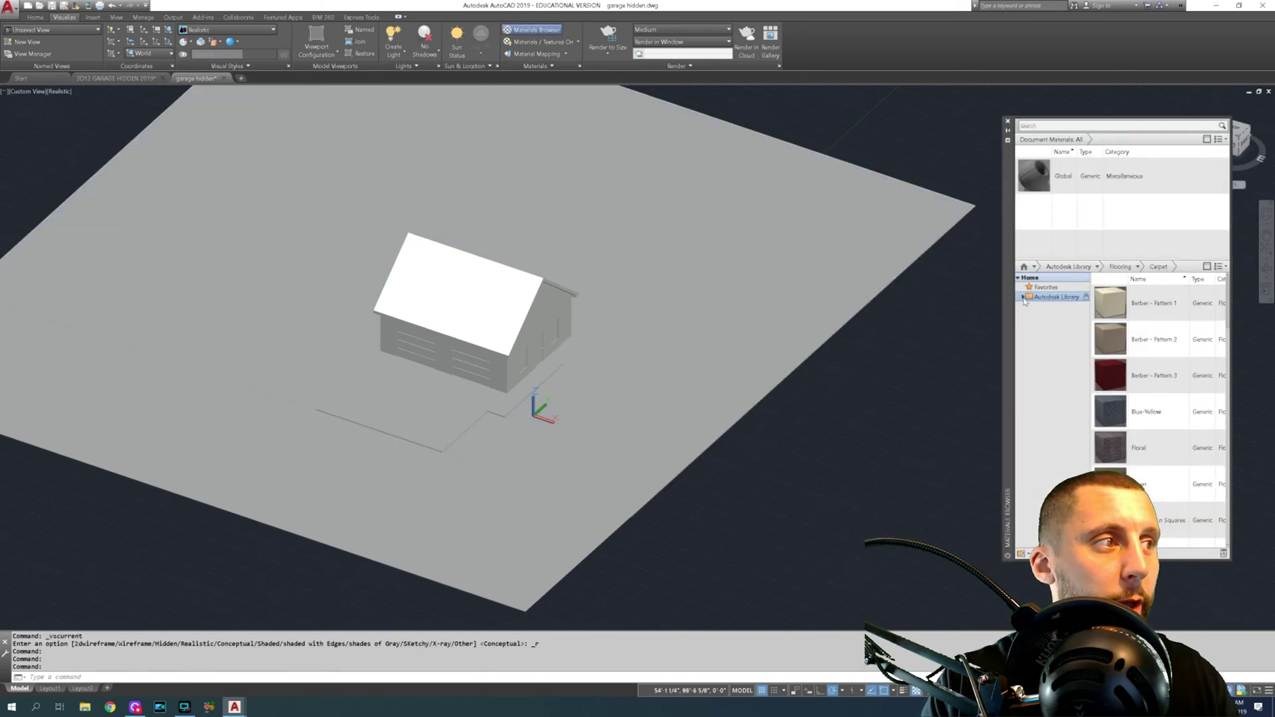
left_click(1023, 297)
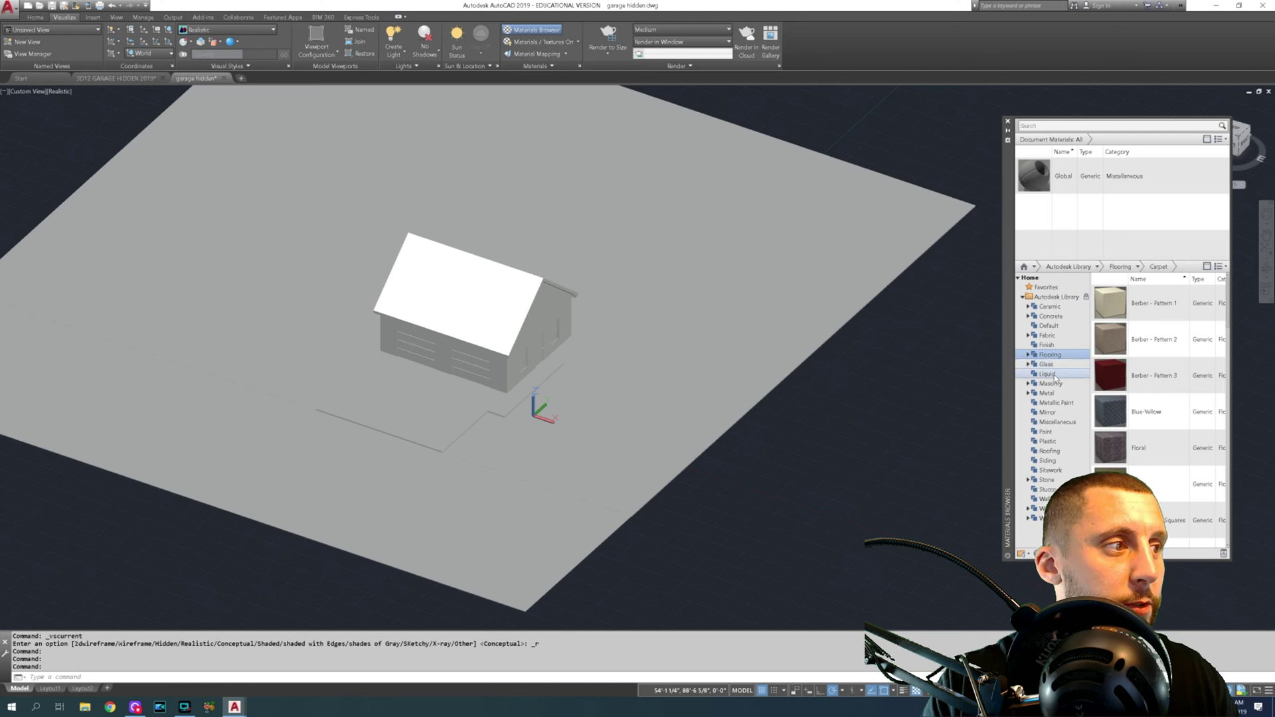
left_click(1070, 472)
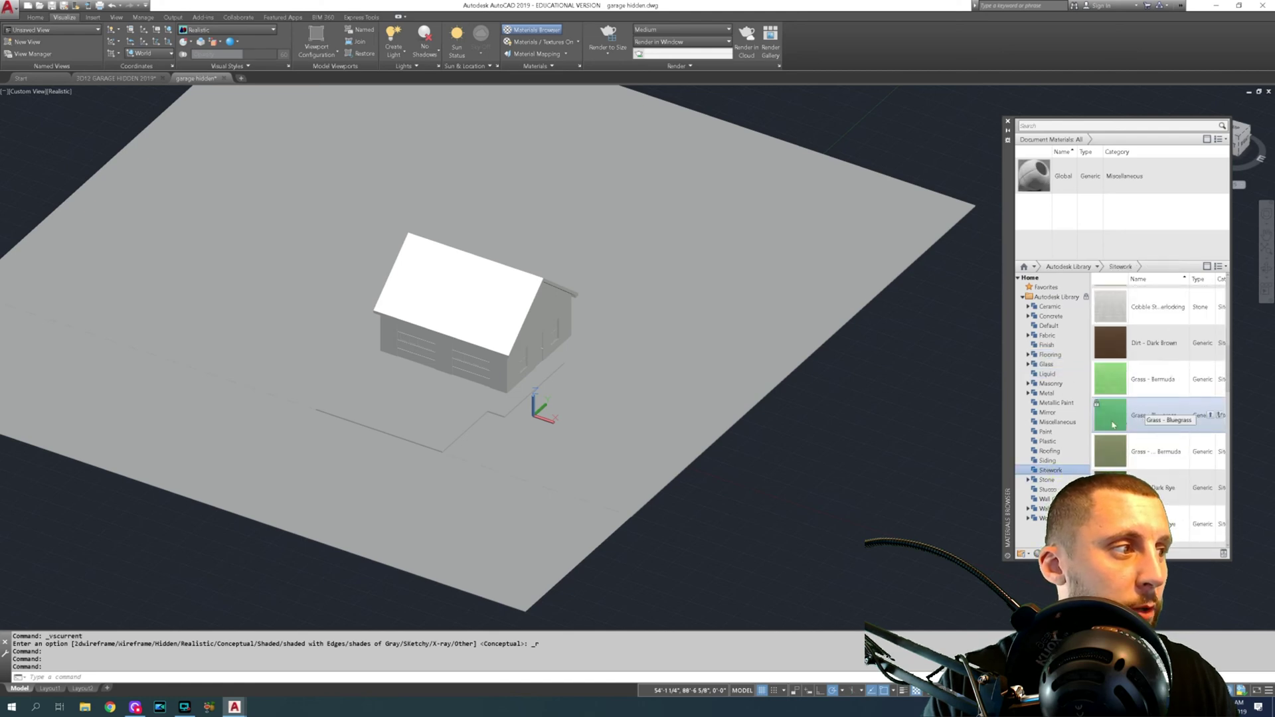
left_click_drag(1113, 426, 758, 210)
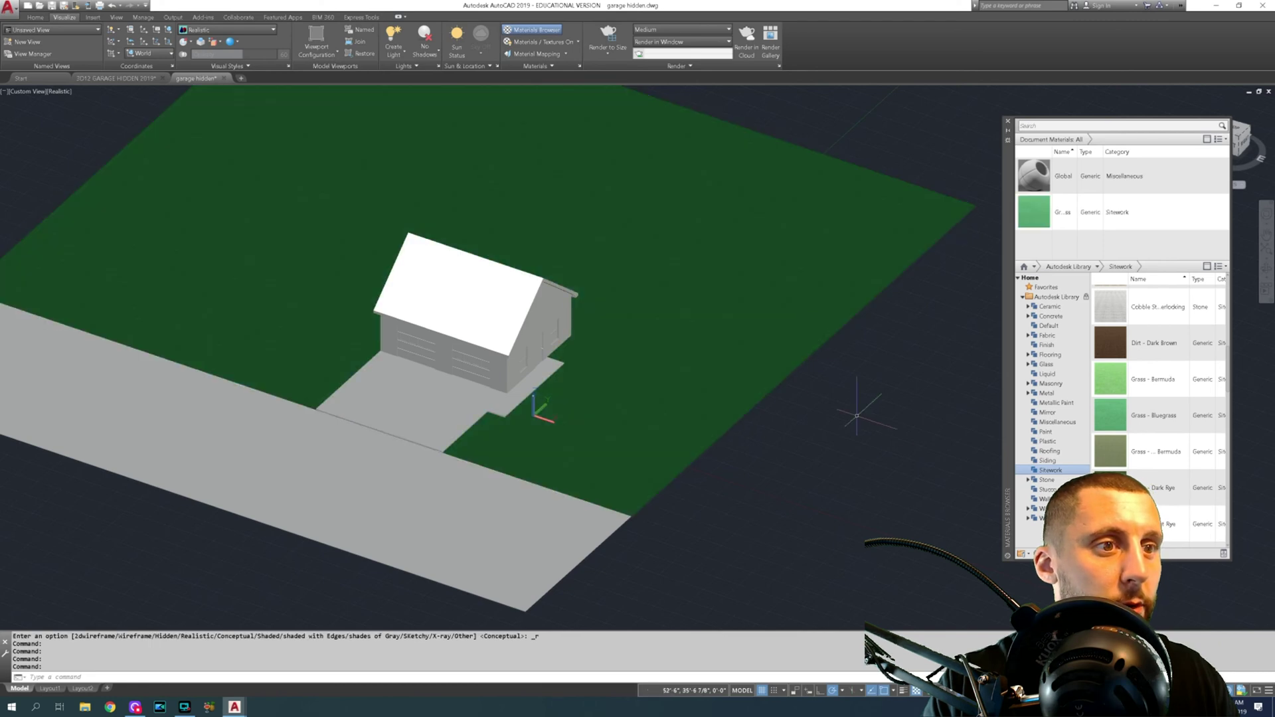
Apply Asphalt 2 to the road strip and cobblestone to the driveway
left_click(1060, 470)
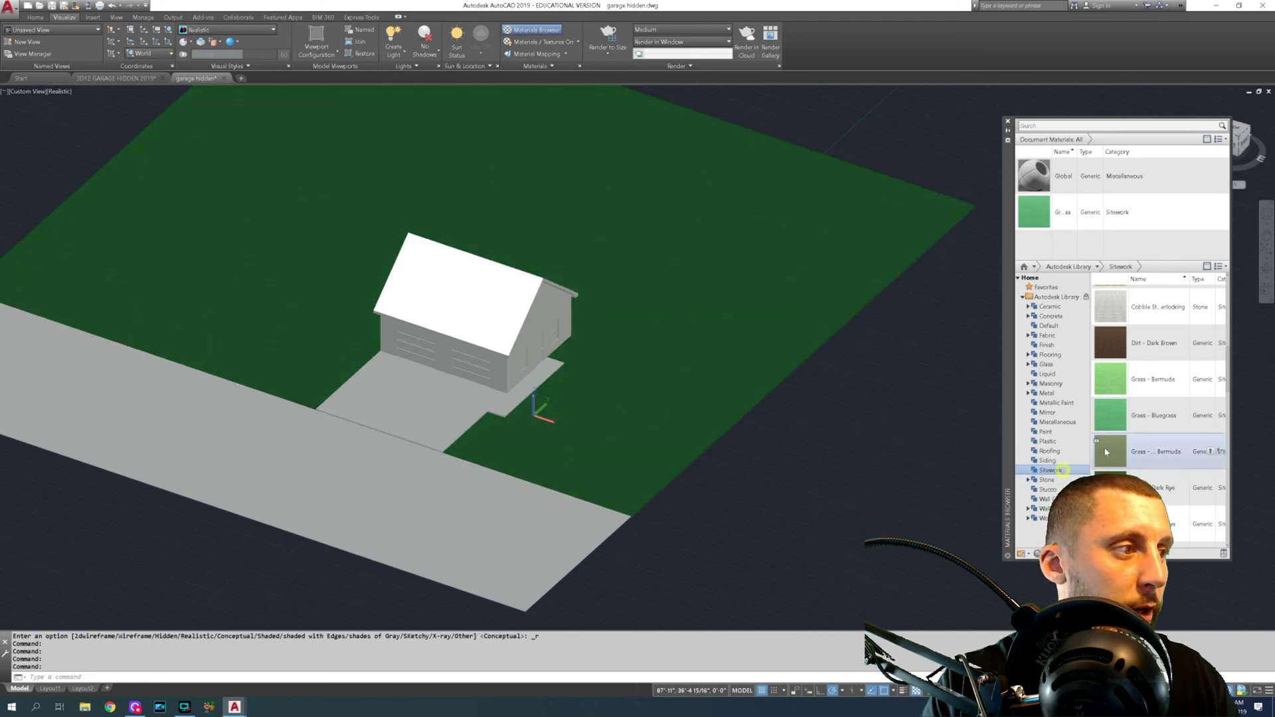
scroll(1116, 432, "up", 5)
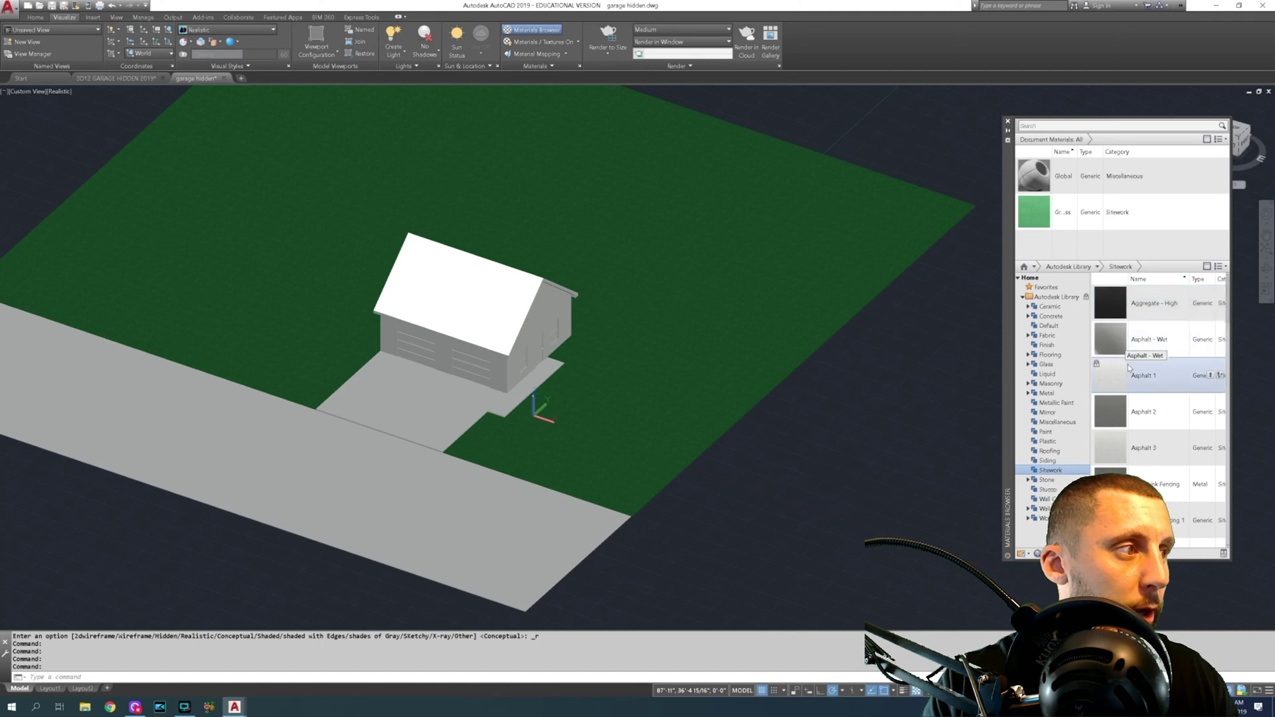
left_click_drag(1118, 415, 521, 532)
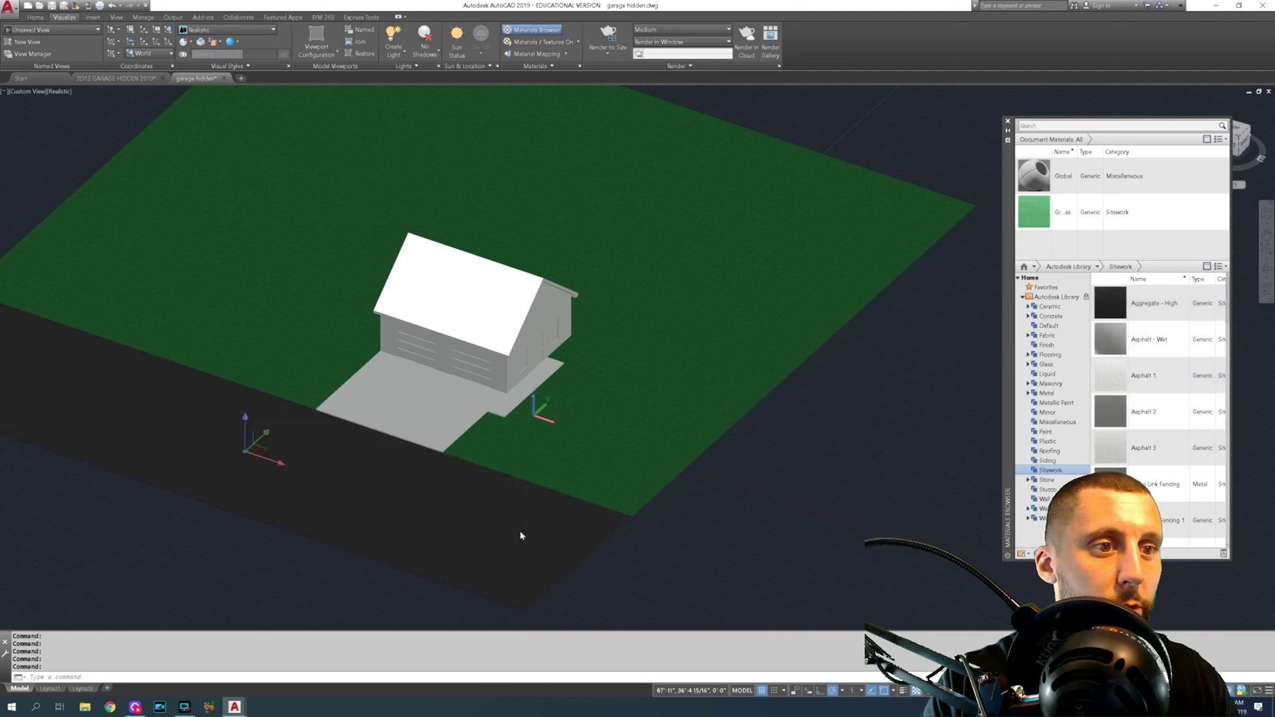
scroll(1155, 393, "down", 3)
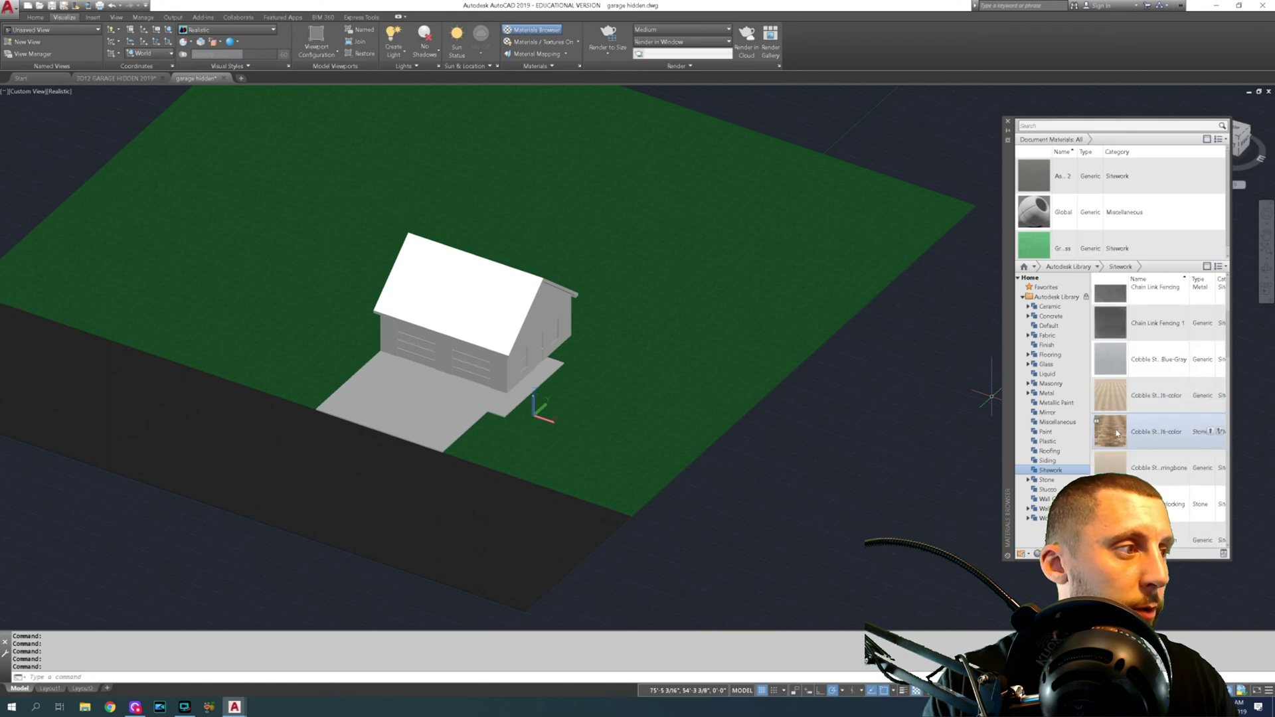
left_click_drag(1115, 432, 446, 420)
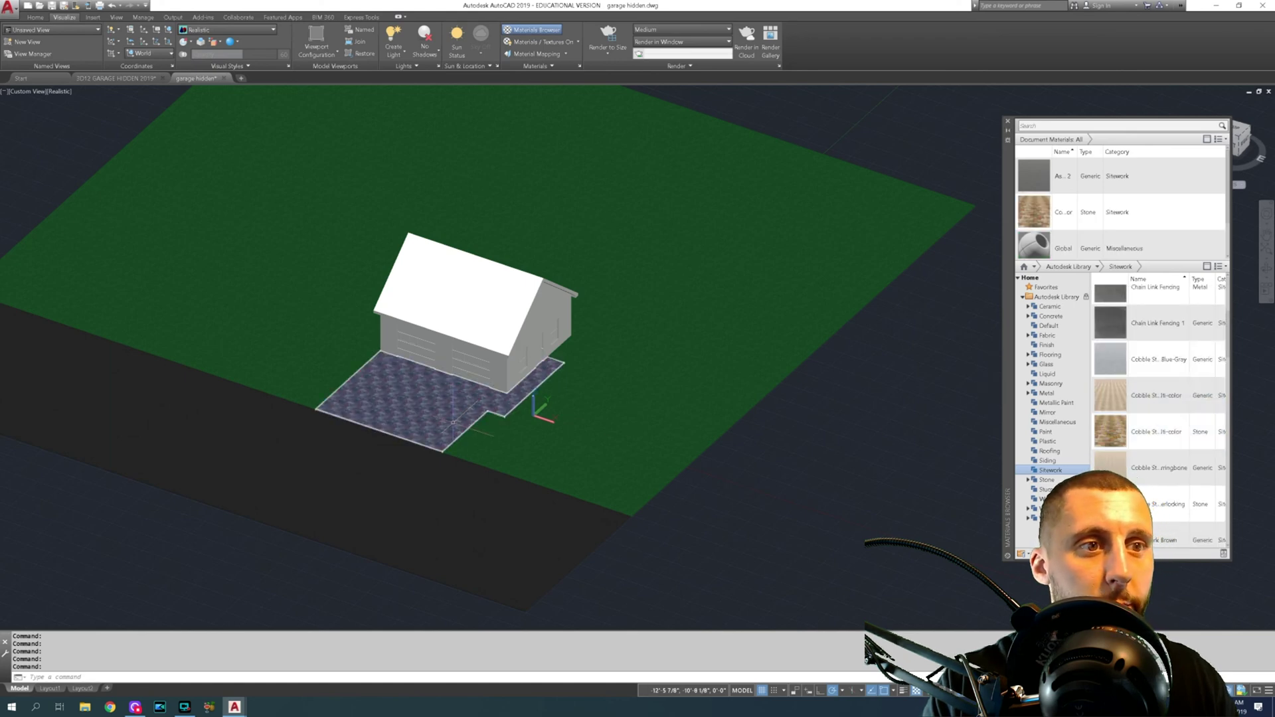
scroll(446, 419, "up", 6)
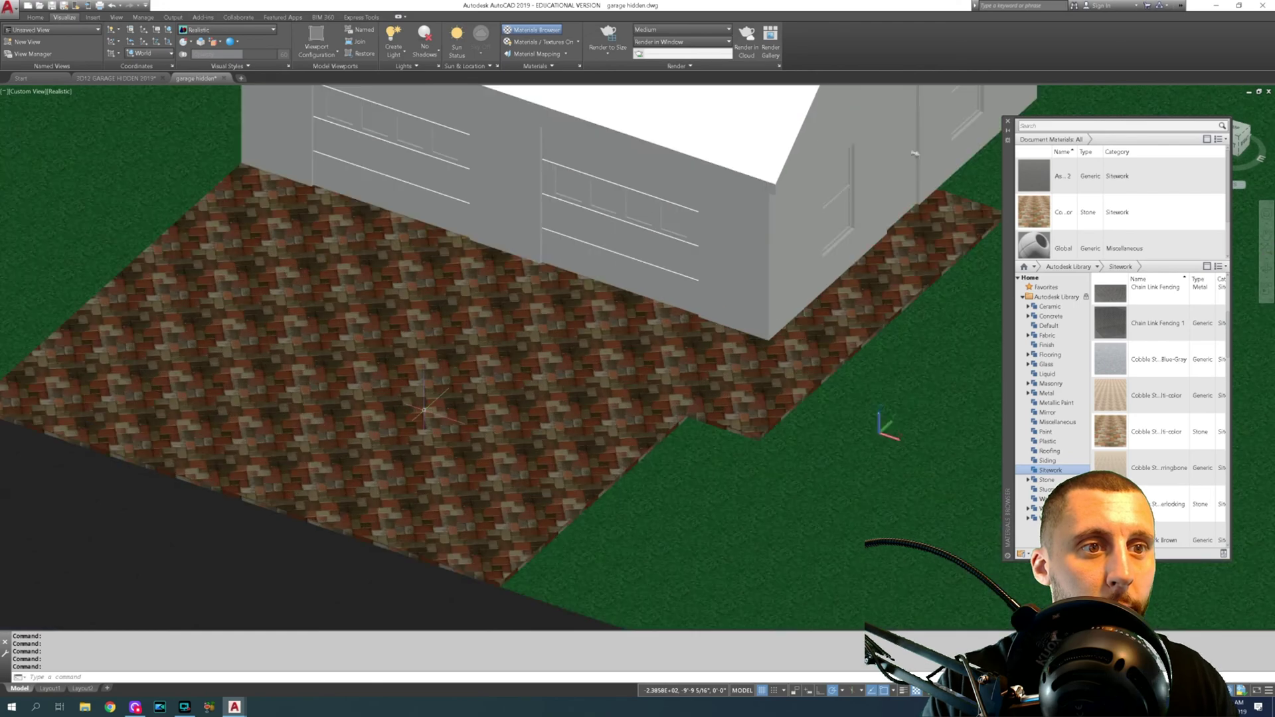
Confirm the driveway's material is cobblestone in Properties, then open that material for editing
left_click(449, 377)
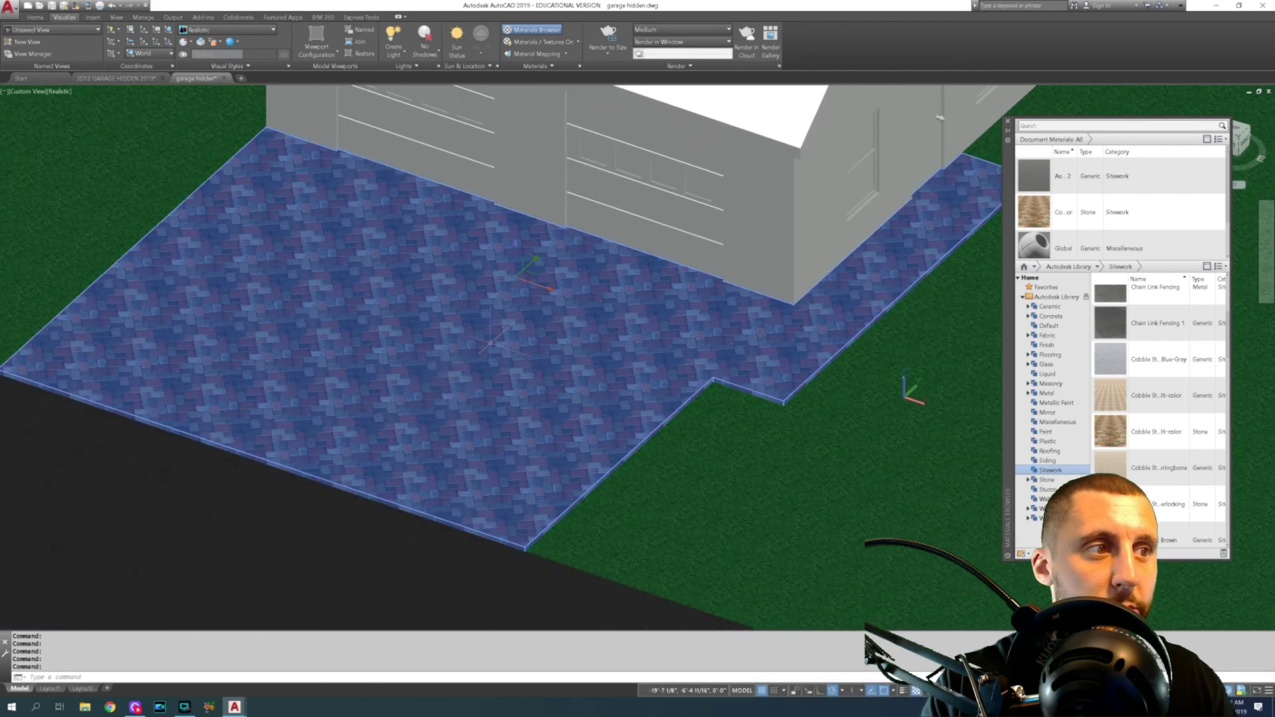
right_click(476, 342)
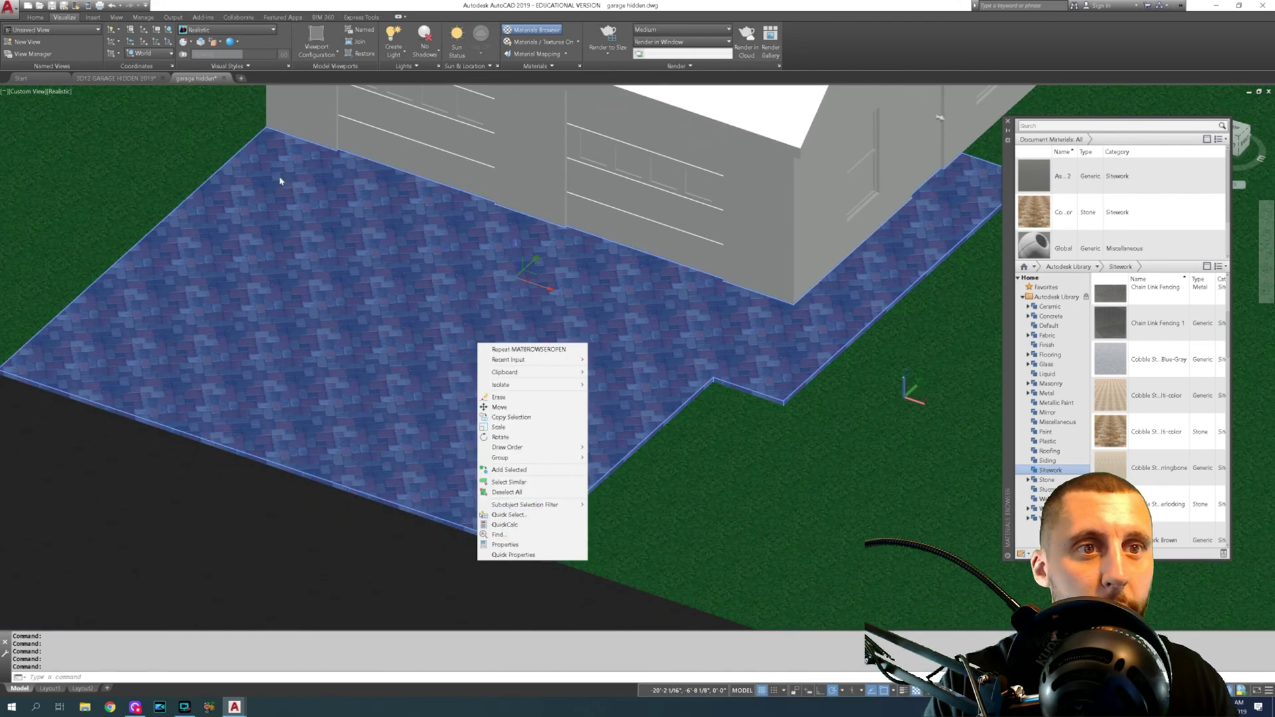
left_click(544, 546)
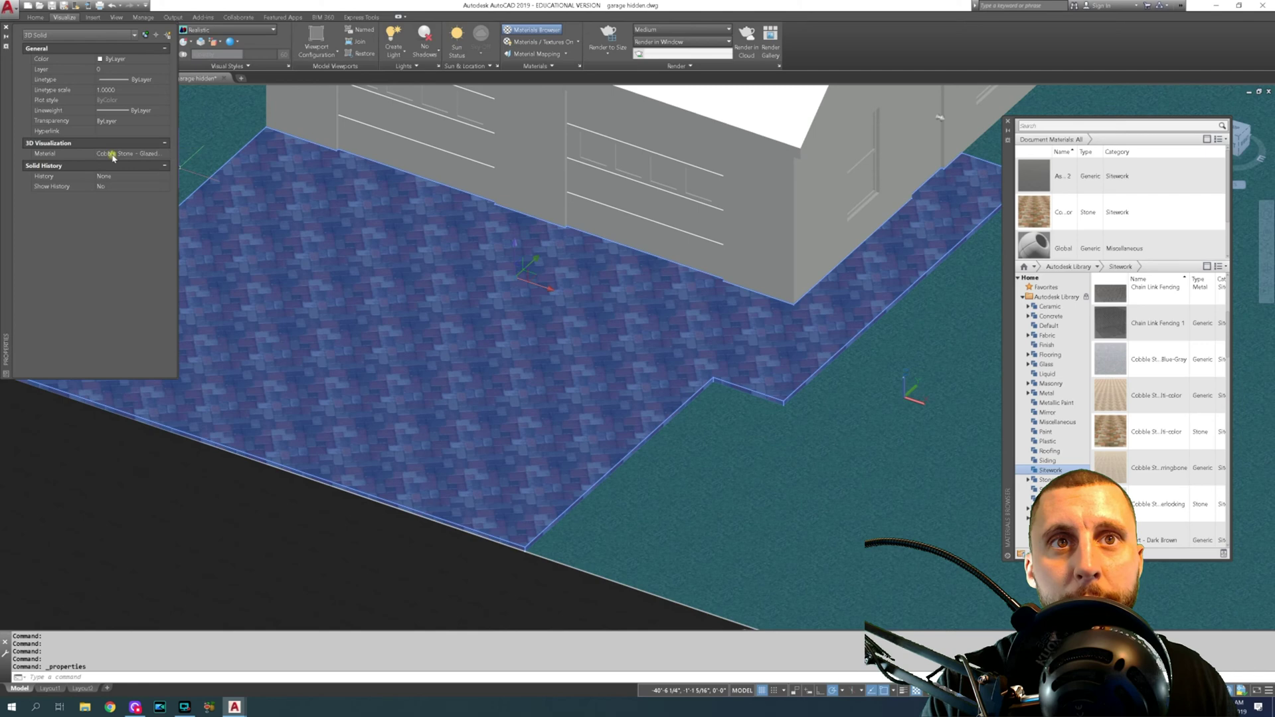
left_click(136, 156)
left_click(164, 157)
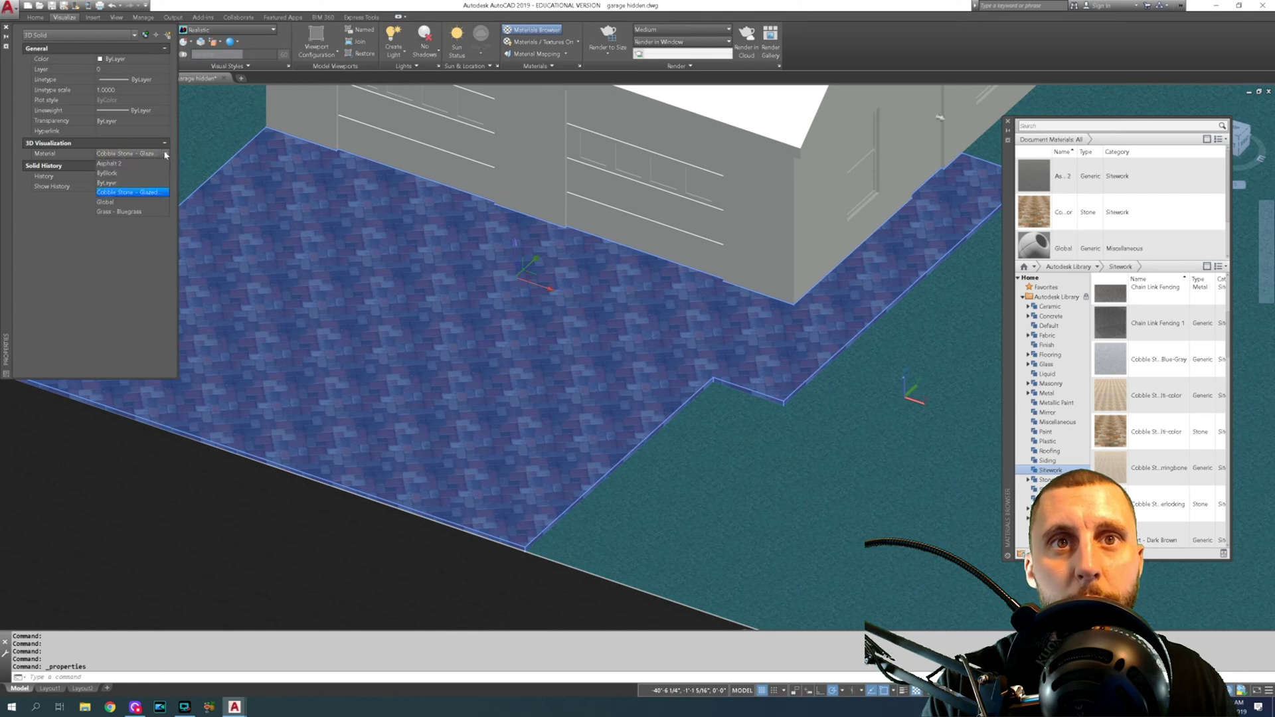
left_click(117, 205)
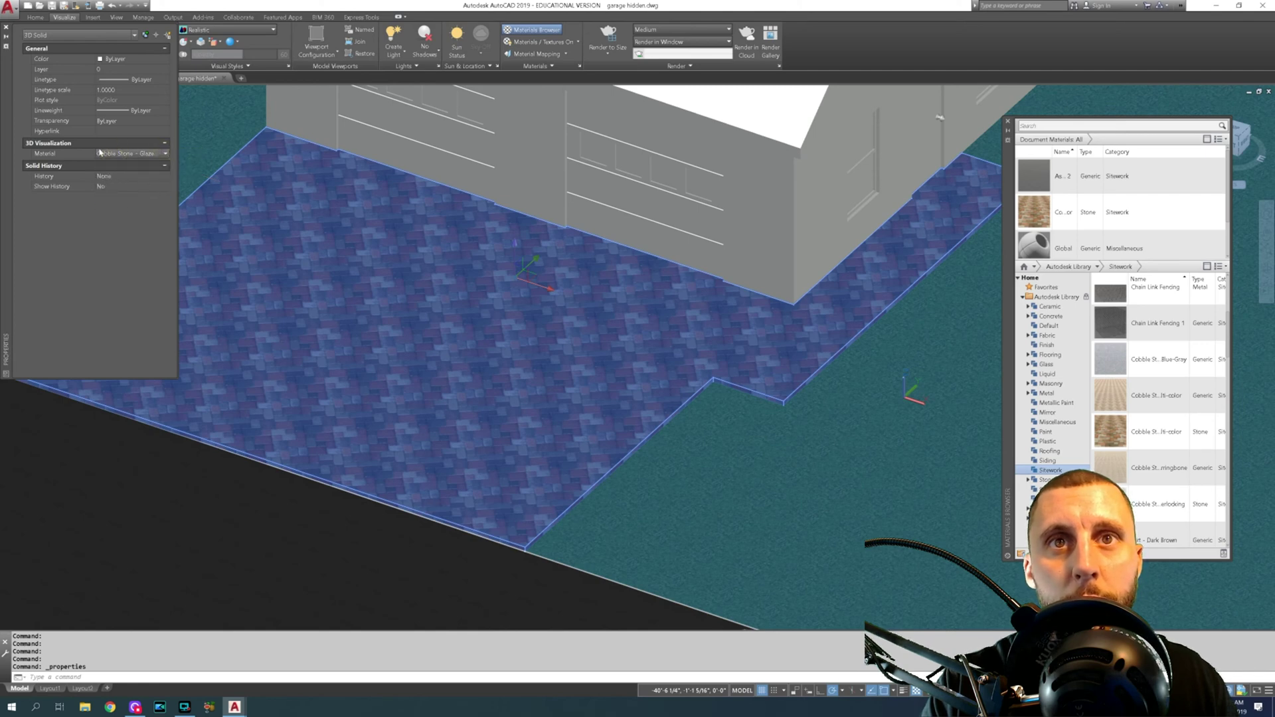
left_click(6, 27)
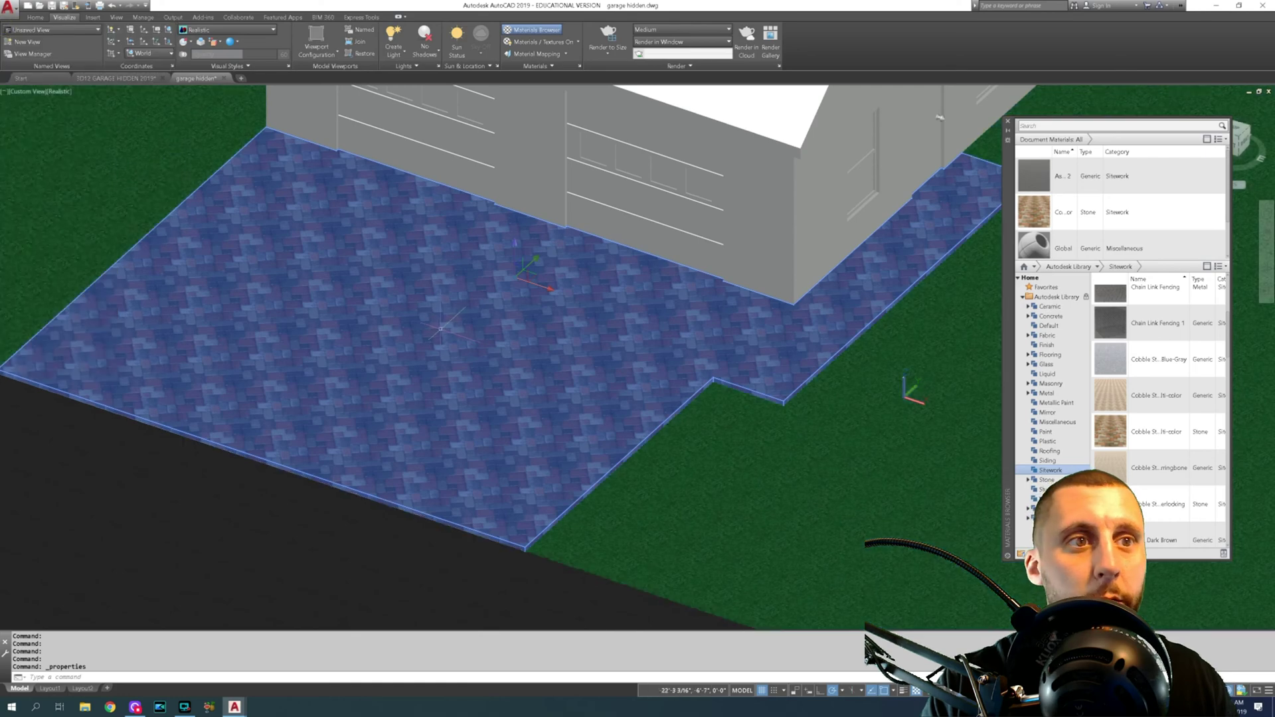
left_click(1036, 208)
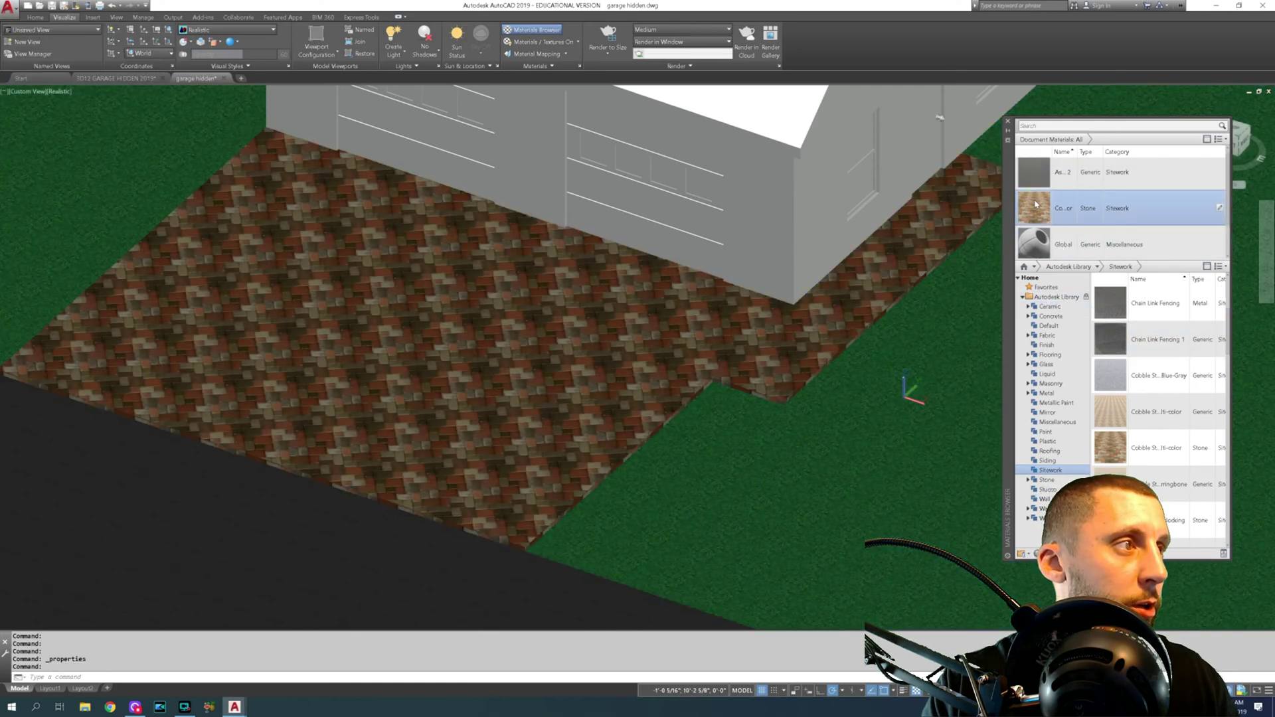
left_click(1219, 209)
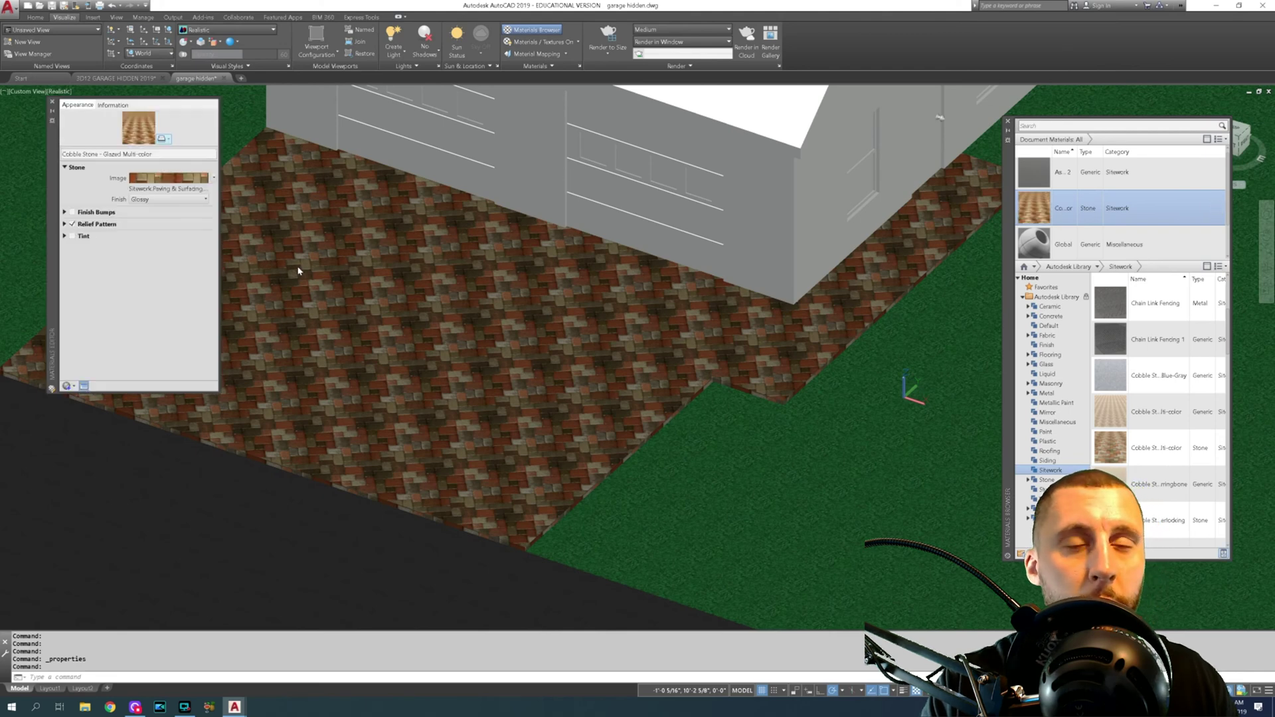
Set the cobblestone image texture rotation to 125 degrees in the Texture Editor
left_click(154, 183)
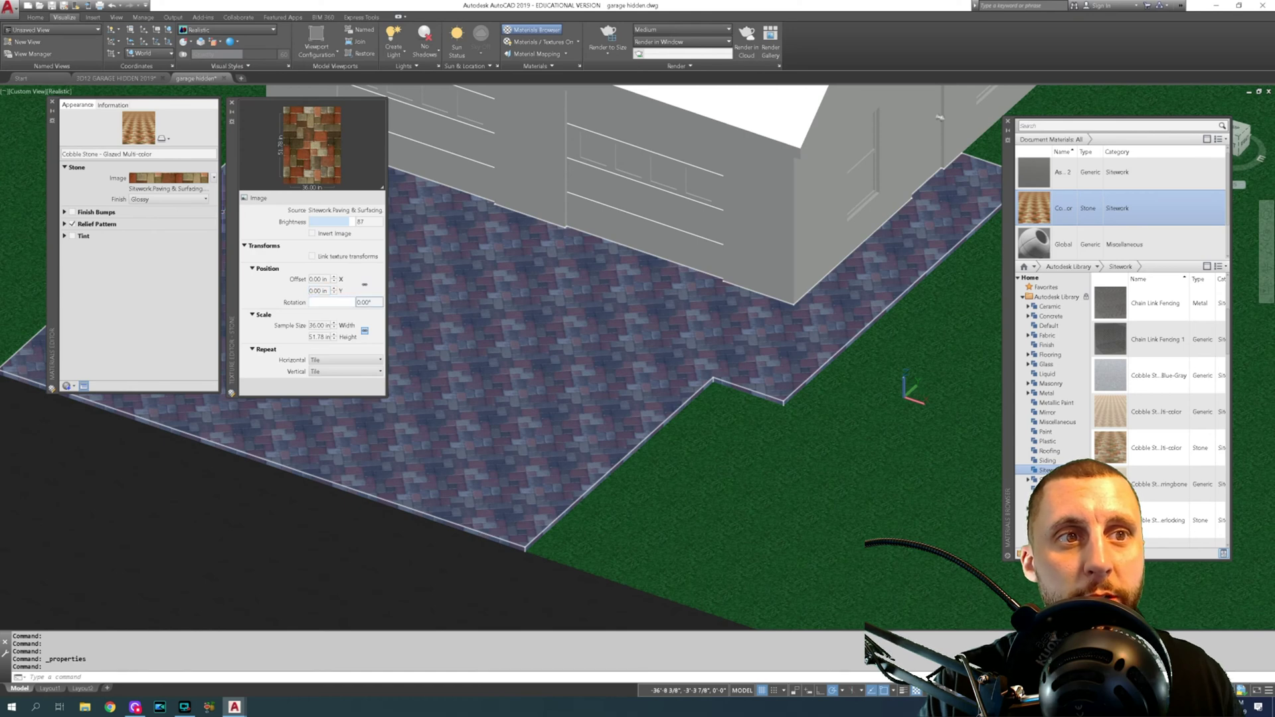
left_click_drag(312, 302, 346, 310)
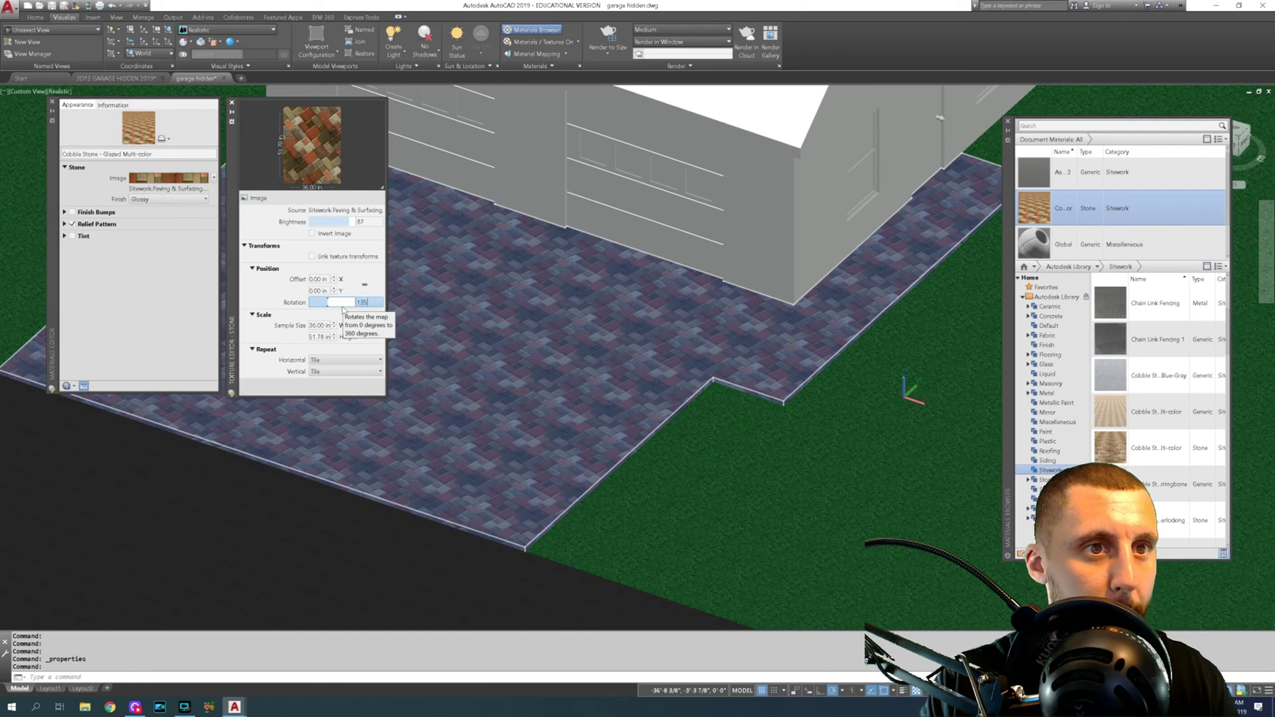
type("135")
key("Return")
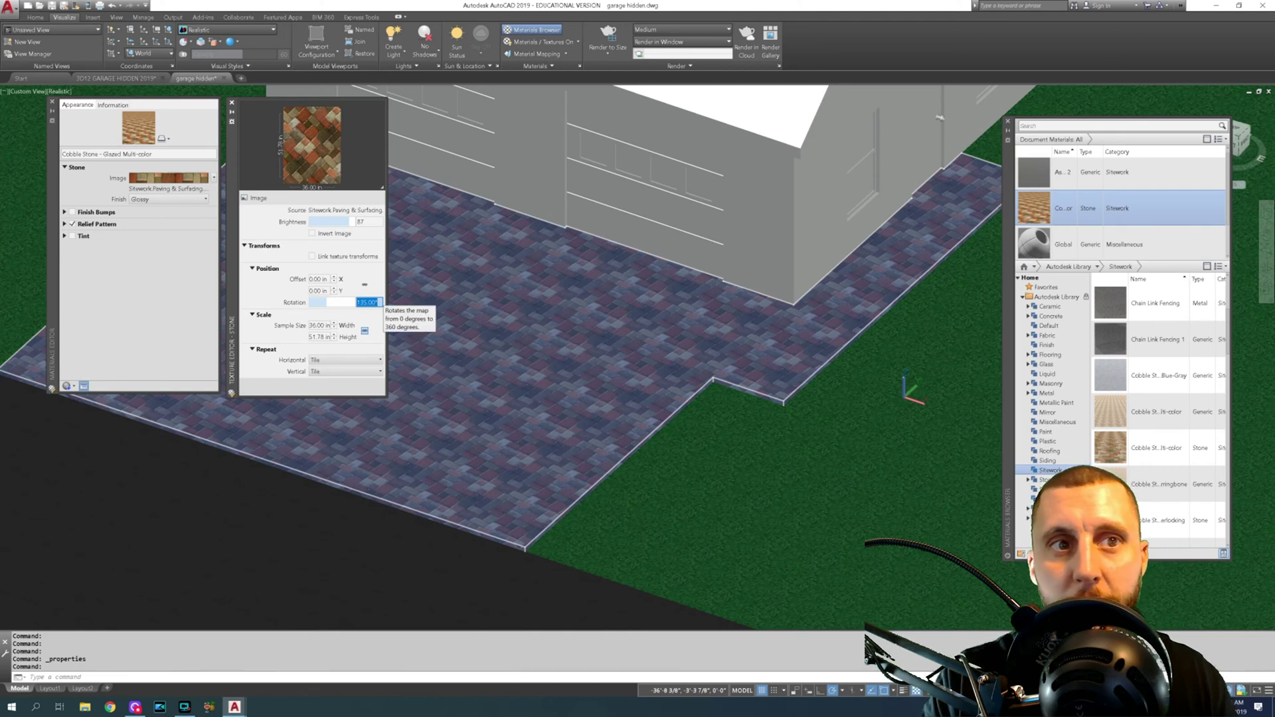
type("125")
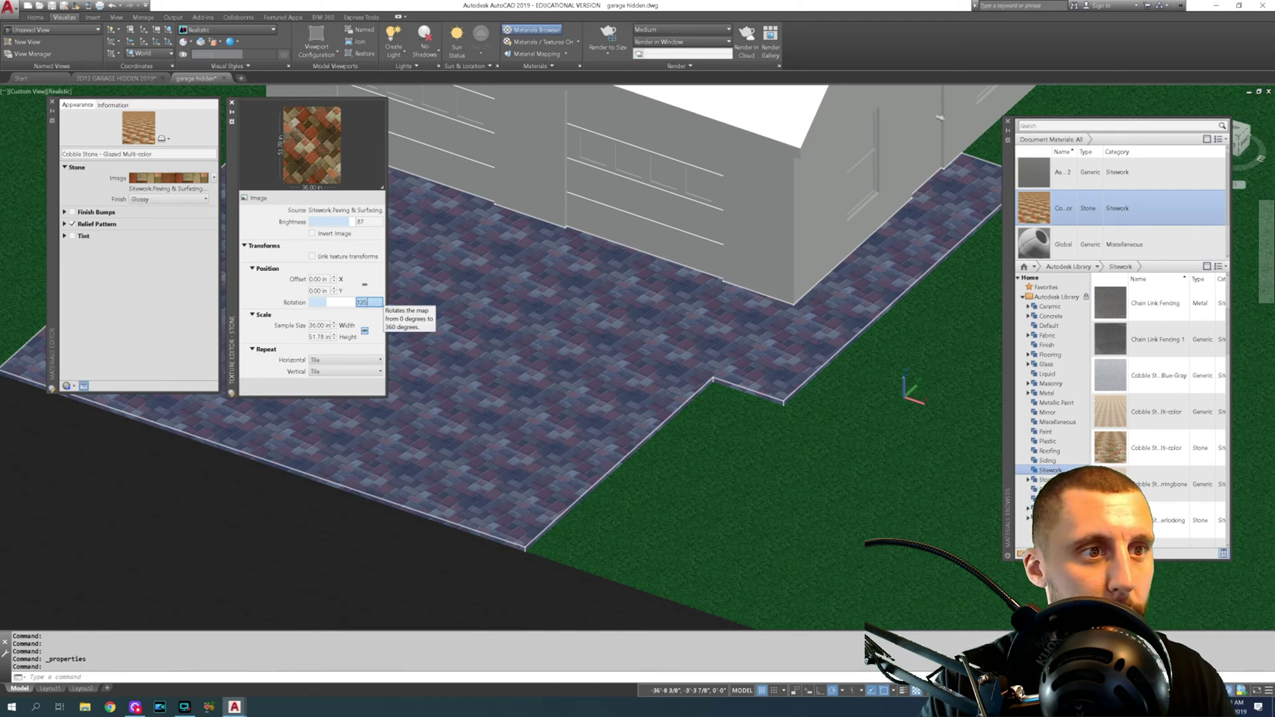
key("Return")
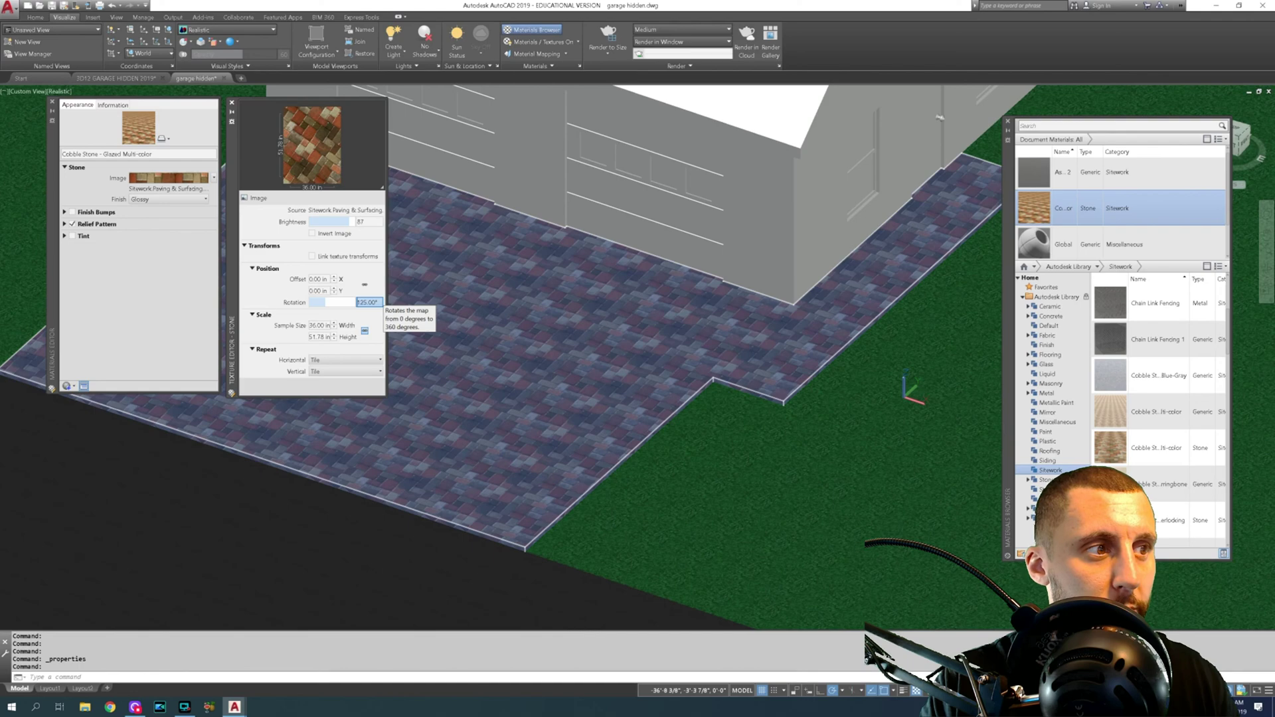
left_click(232, 103)
Close the Materials Editor and list the Siding category of the Autodesk Library
left_click(52, 102)
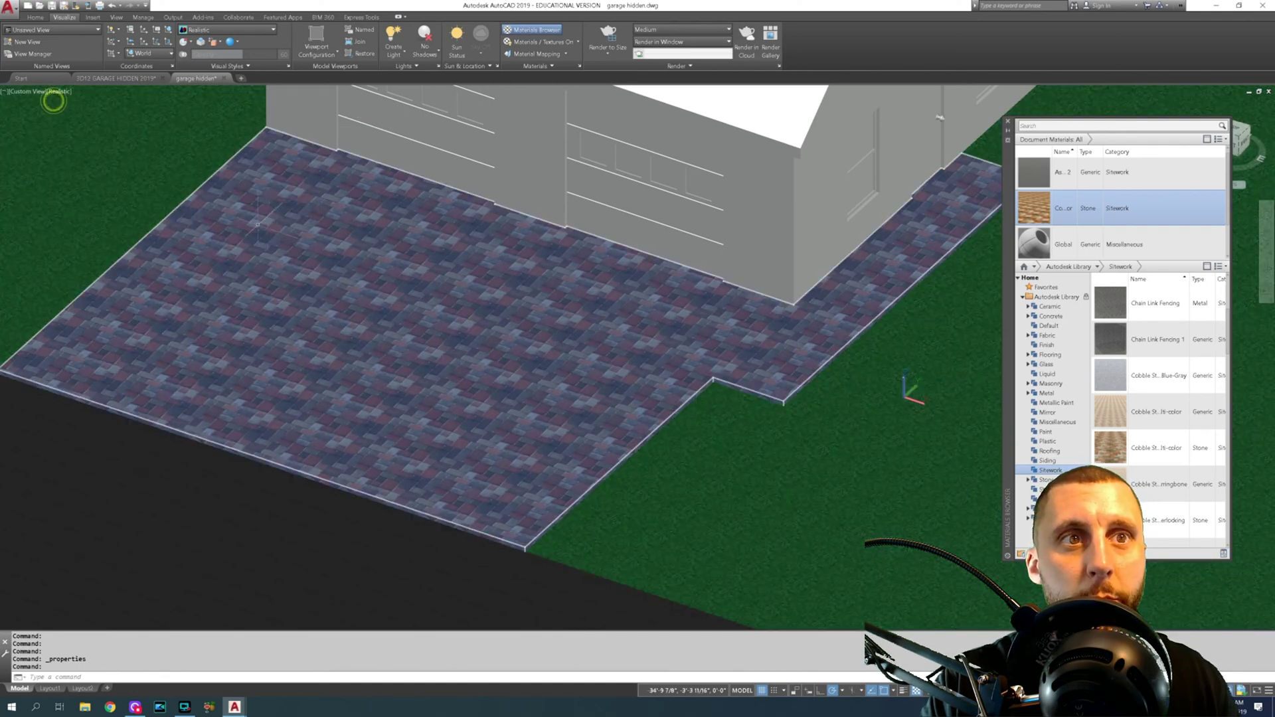
scroll(258, 224, "down", 5)
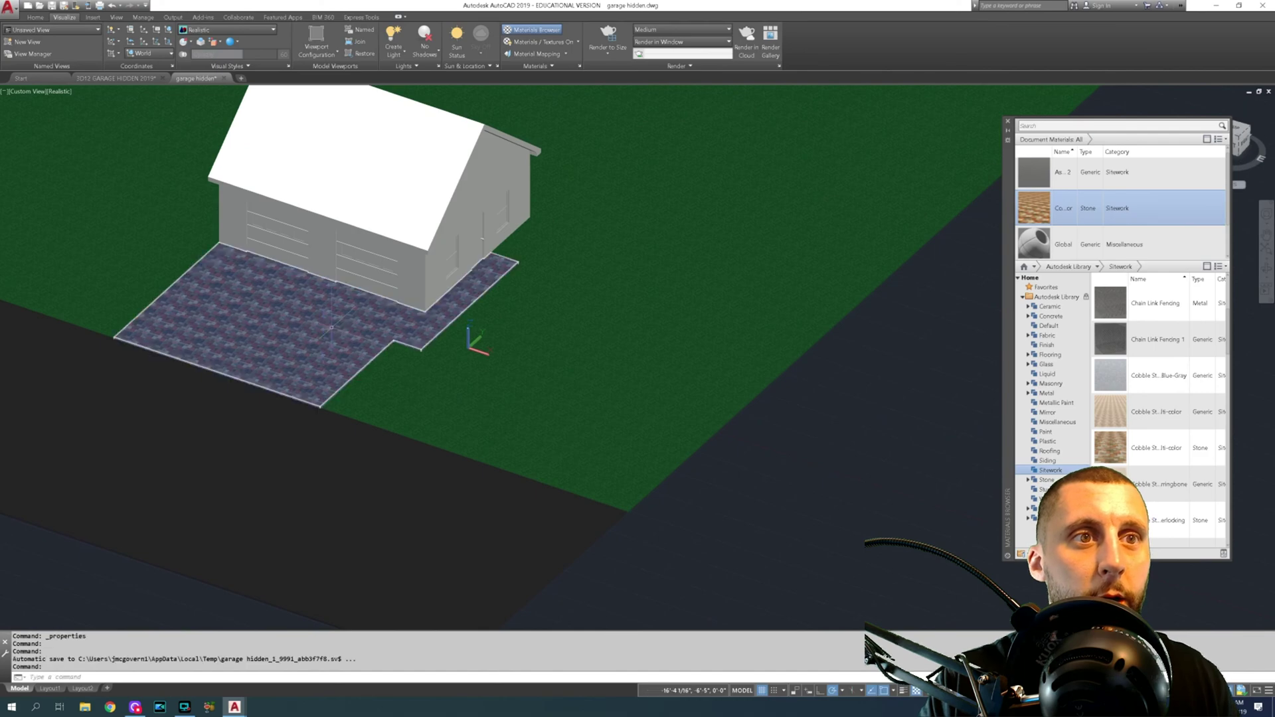
scroll(412, 213, "up", 4)
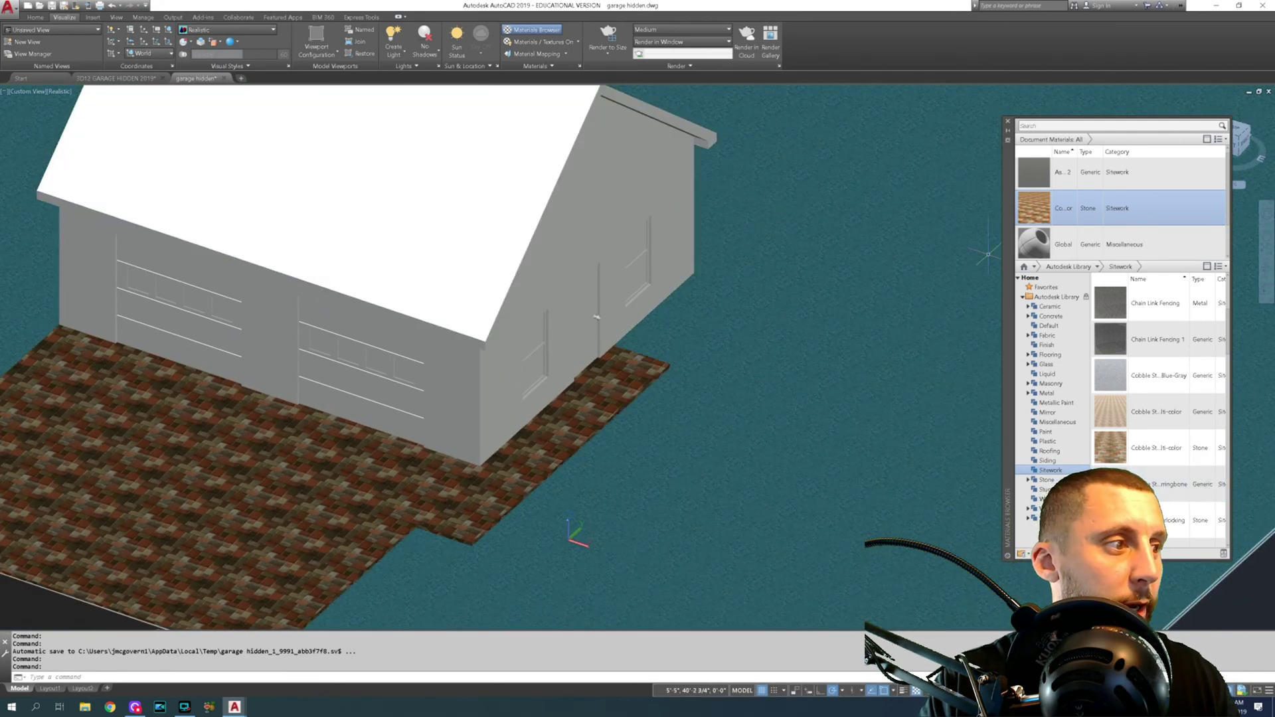
scroll(1143, 447, "down", 5)
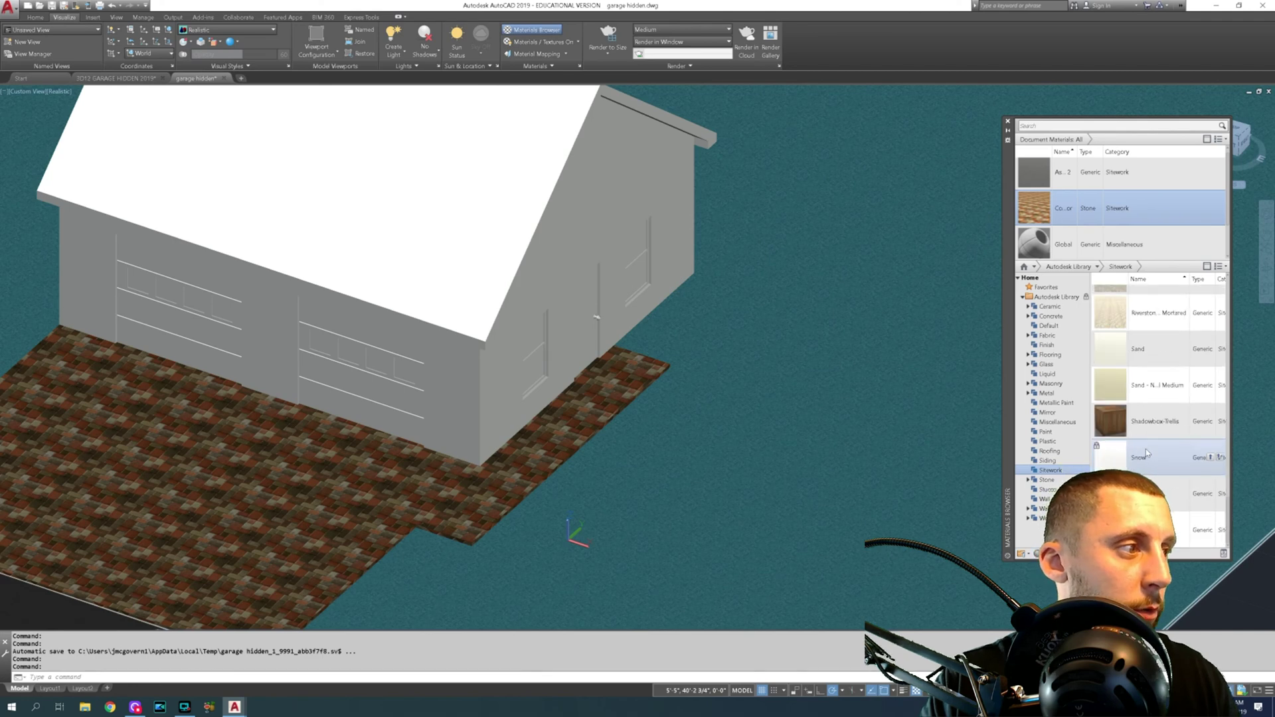
scroll(1156, 405, "up", 3)
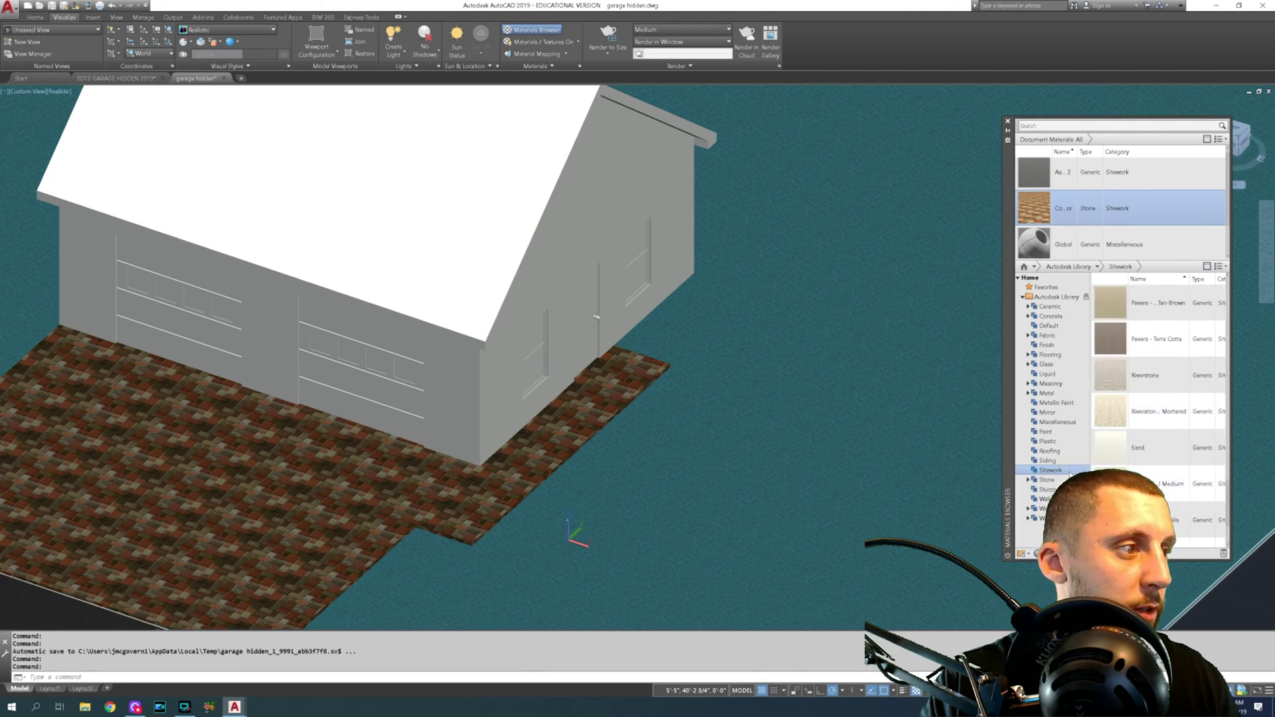
left_click(1053, 460)
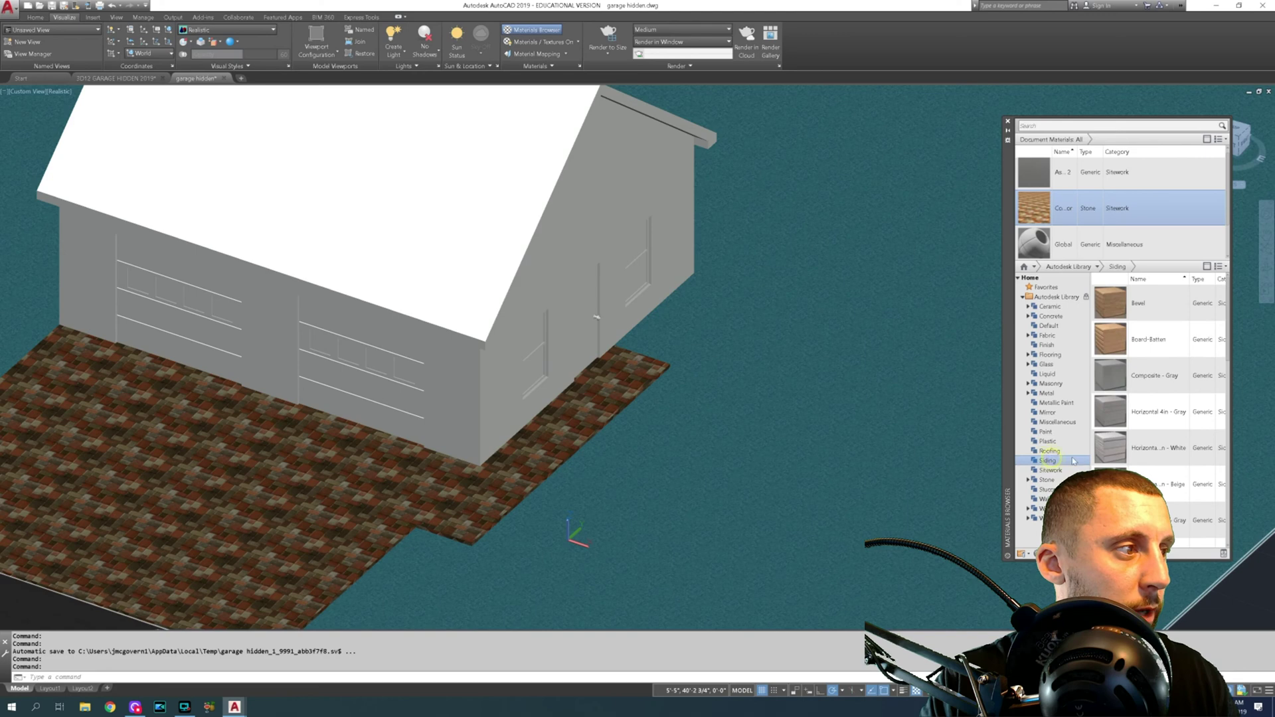
scroll(1147, 425, "down", 5)
scroll(1147, 439, "down", 2)
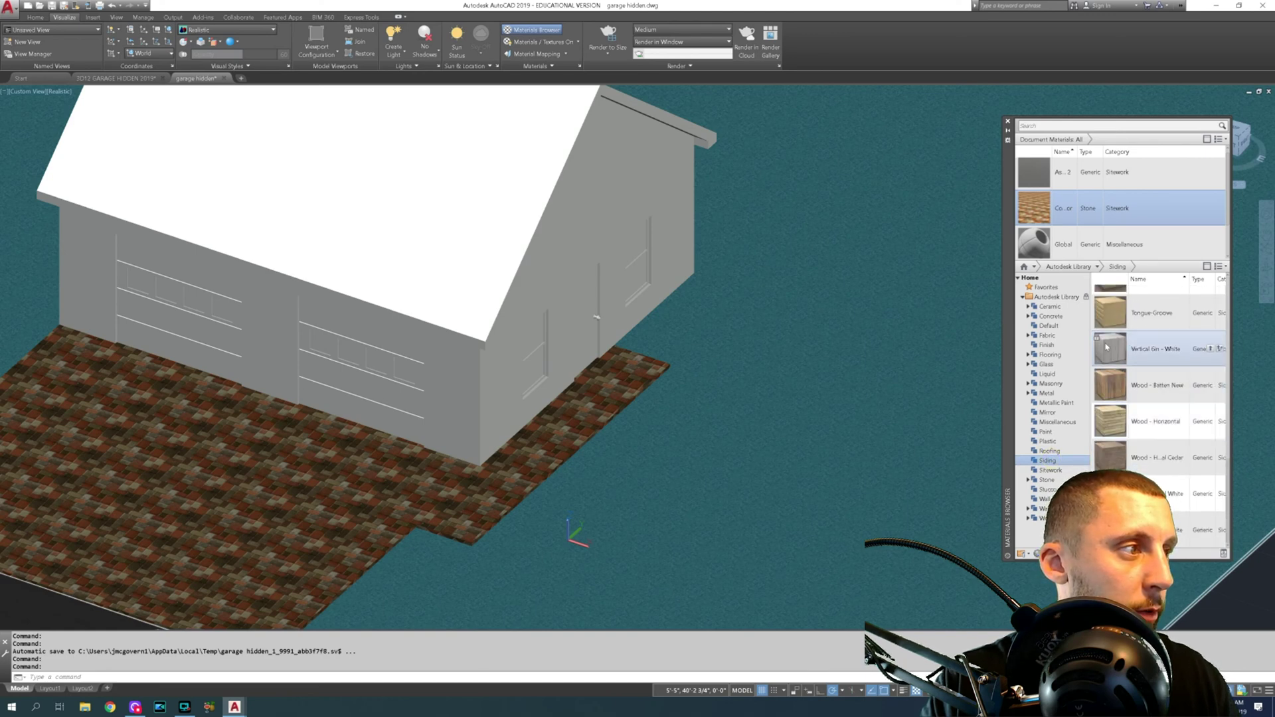
Add Vertical 6in - White siding, tint it blue, and apply it to the garage walls
left_click(1220, 349)
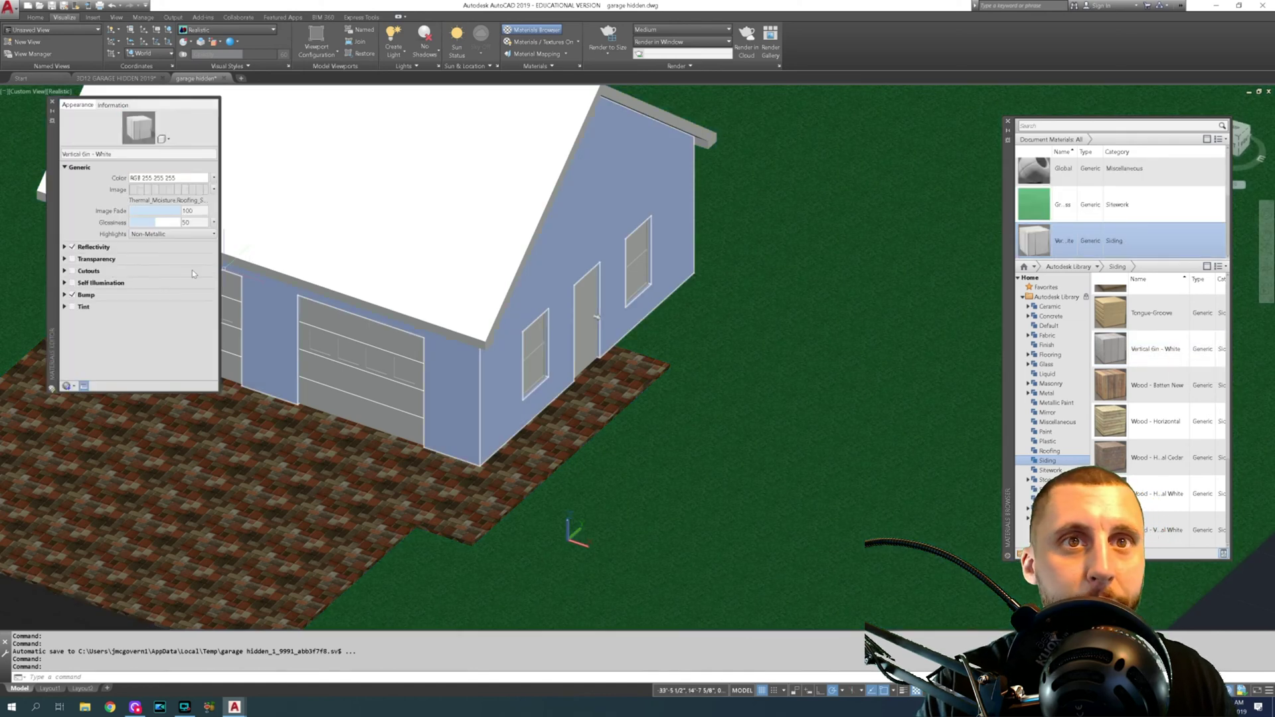
left_click(180, 179)
mouse_move(631, 359)
left_mouse_down()
mouse_move(611, 335)
mouse_move(618, 316)
mouse_move(661, 335)
mouse_move(661, 349)
left_mouse_up()
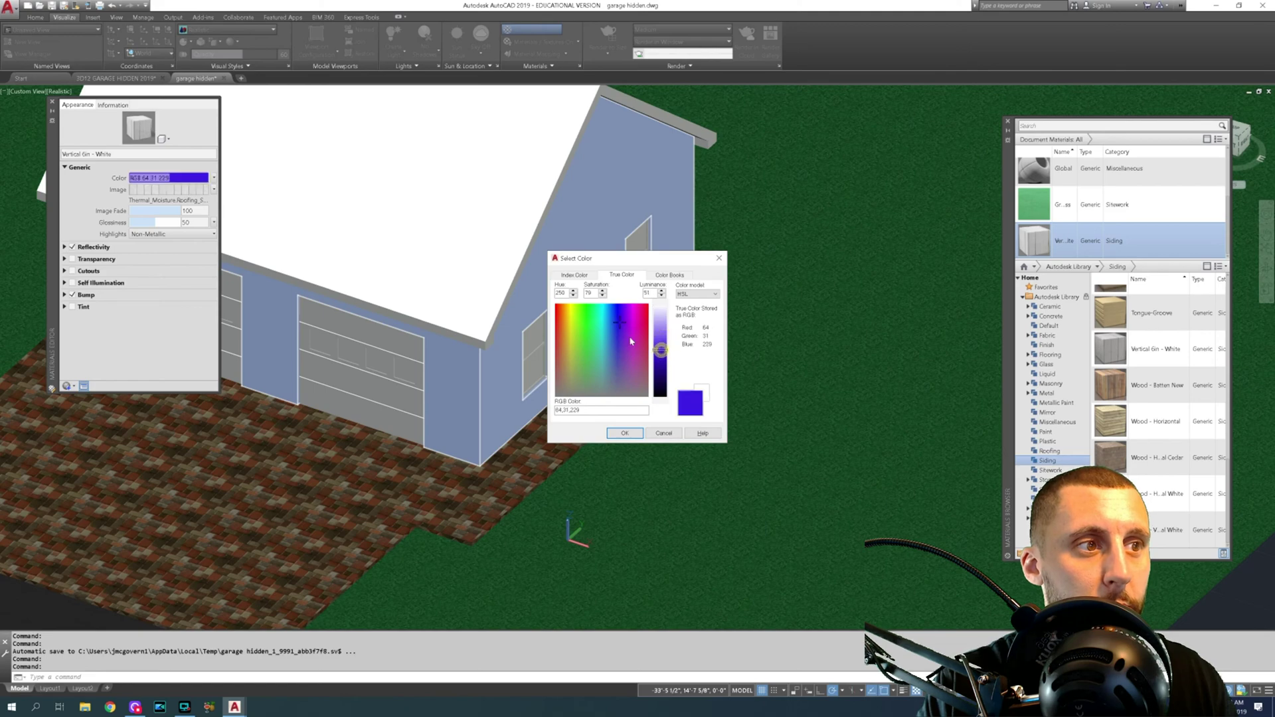
left_click(625, 433)
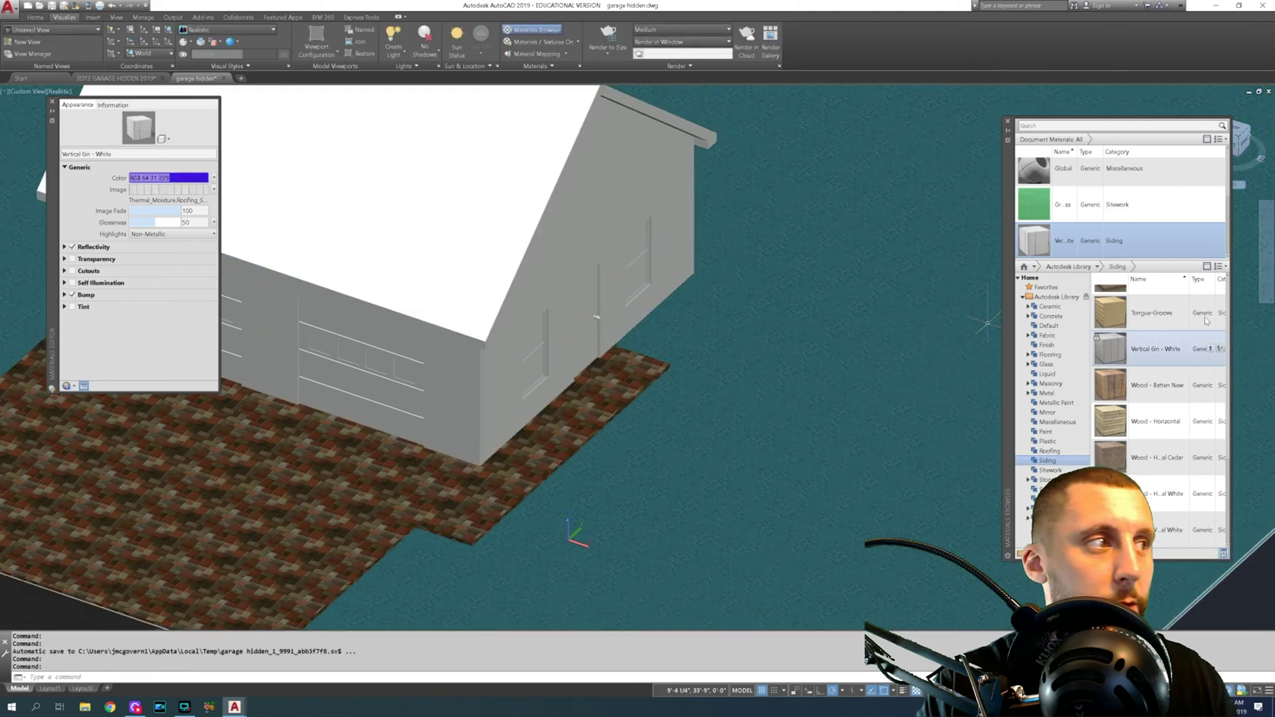
left_click_drag(1129, 239, 572, 231)
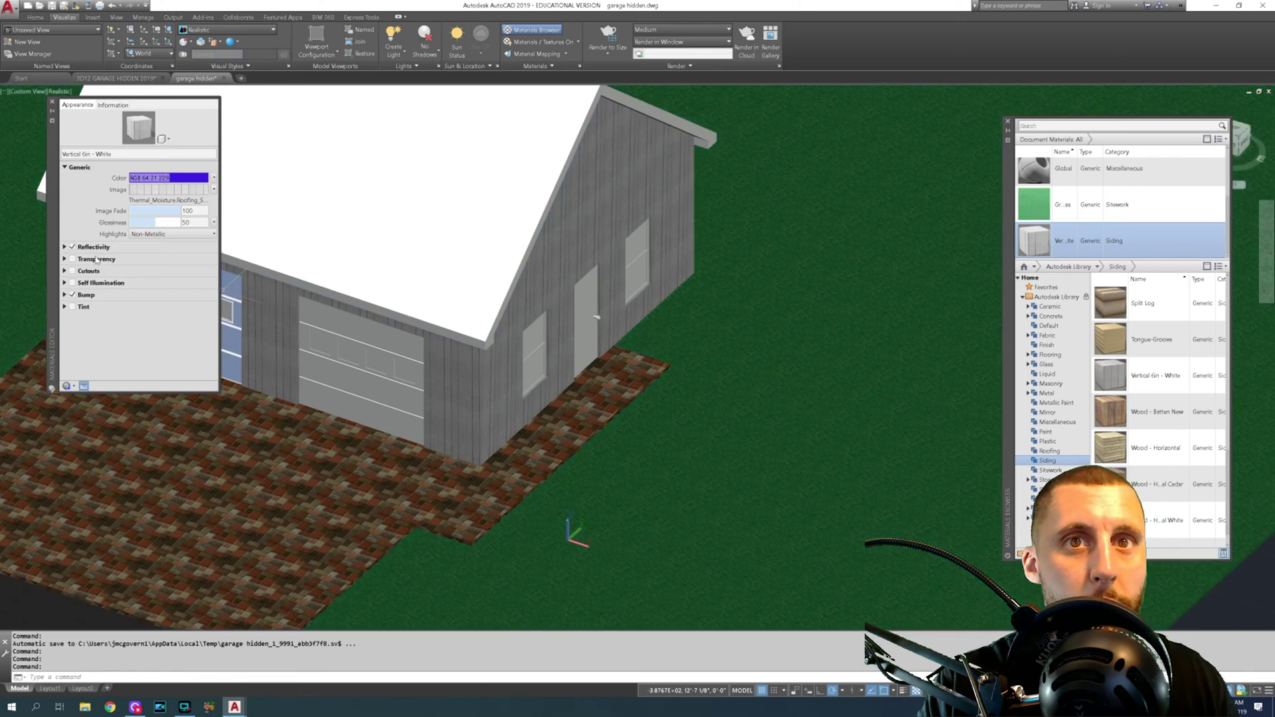
Enable self-illumination with a deep blue glow colour and reapply the siding to the garage
left_click(65, 283)
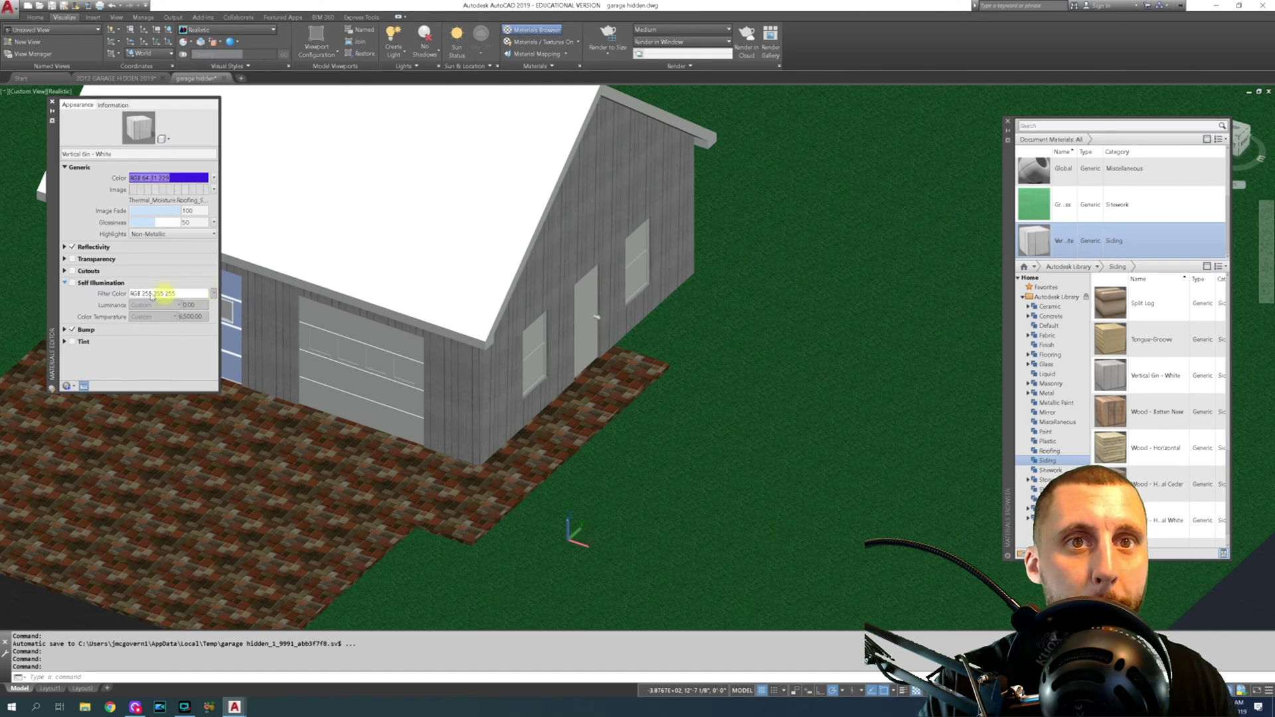
left_click(73, 283)
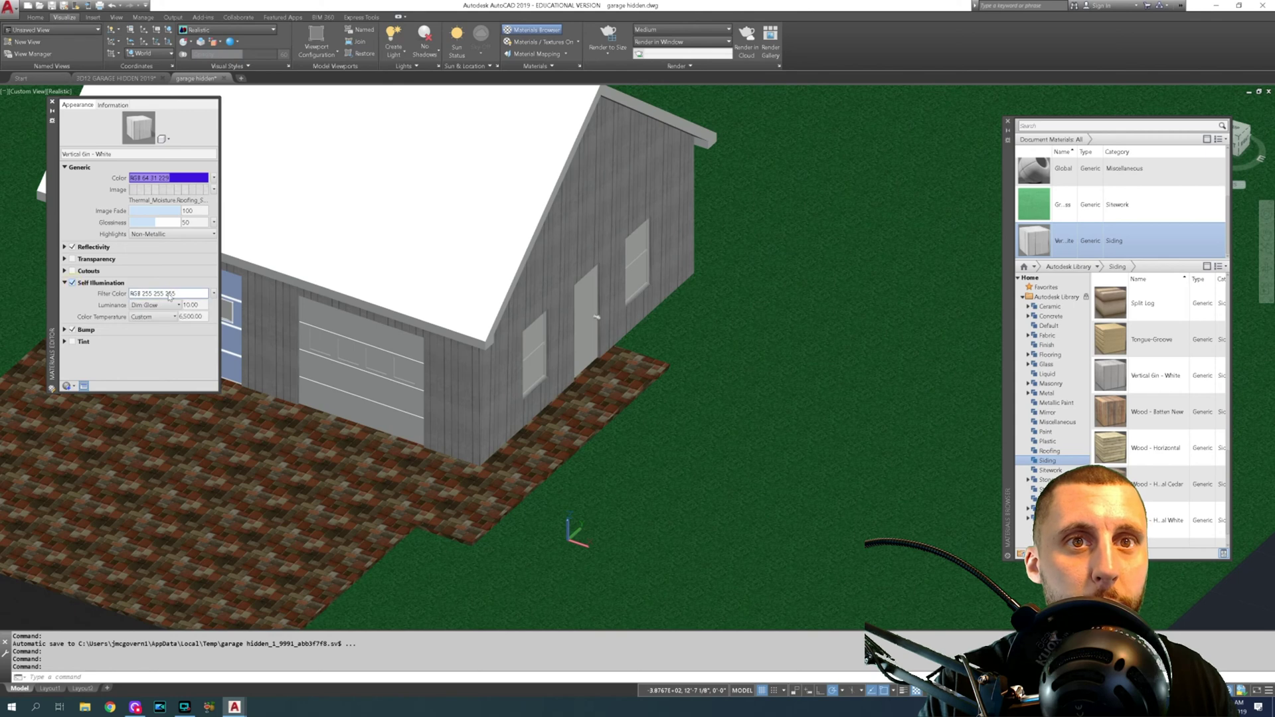
left_click(169, 295)
left_click(615, 313)
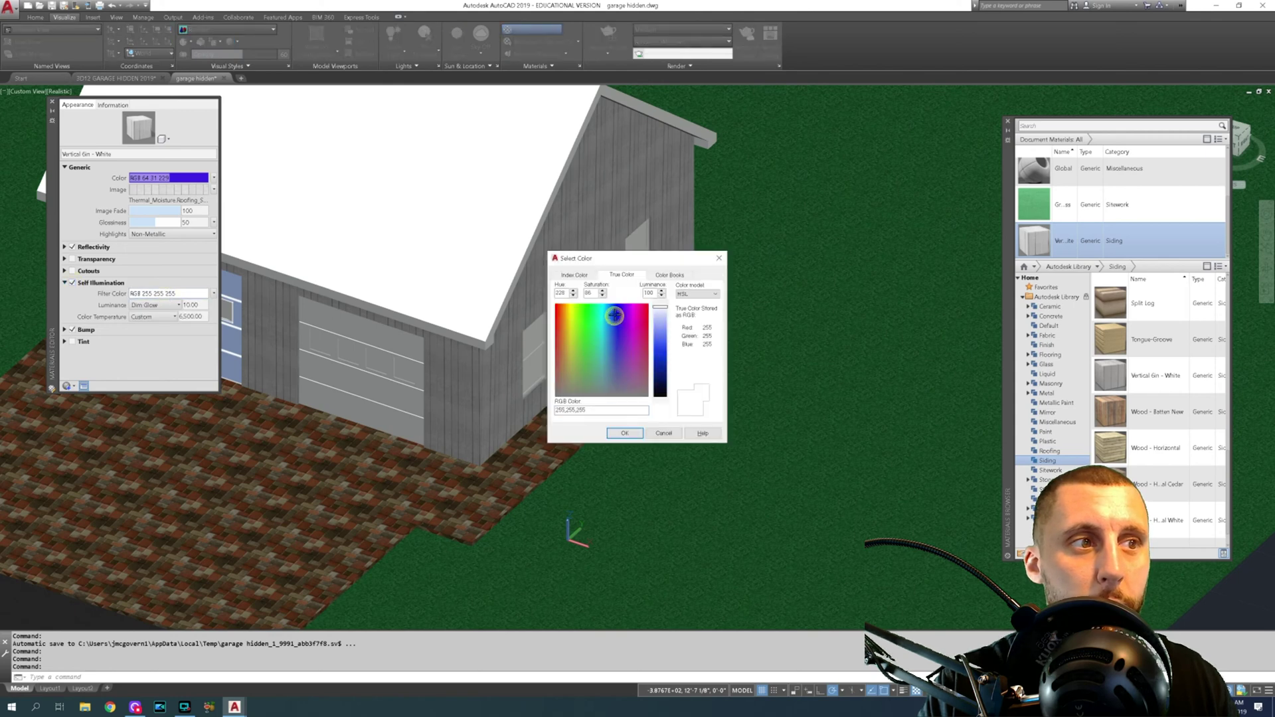
left_click_drag(661, 311, 662, 346)
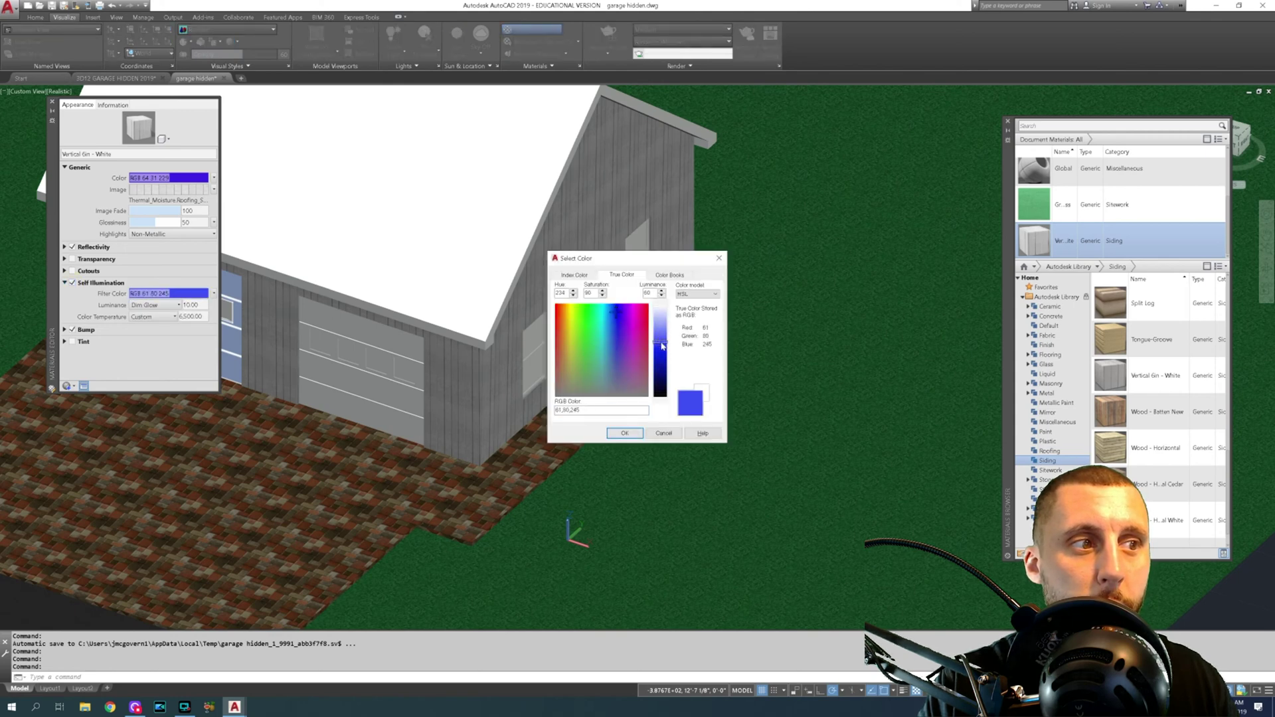
left_click(662, 362)
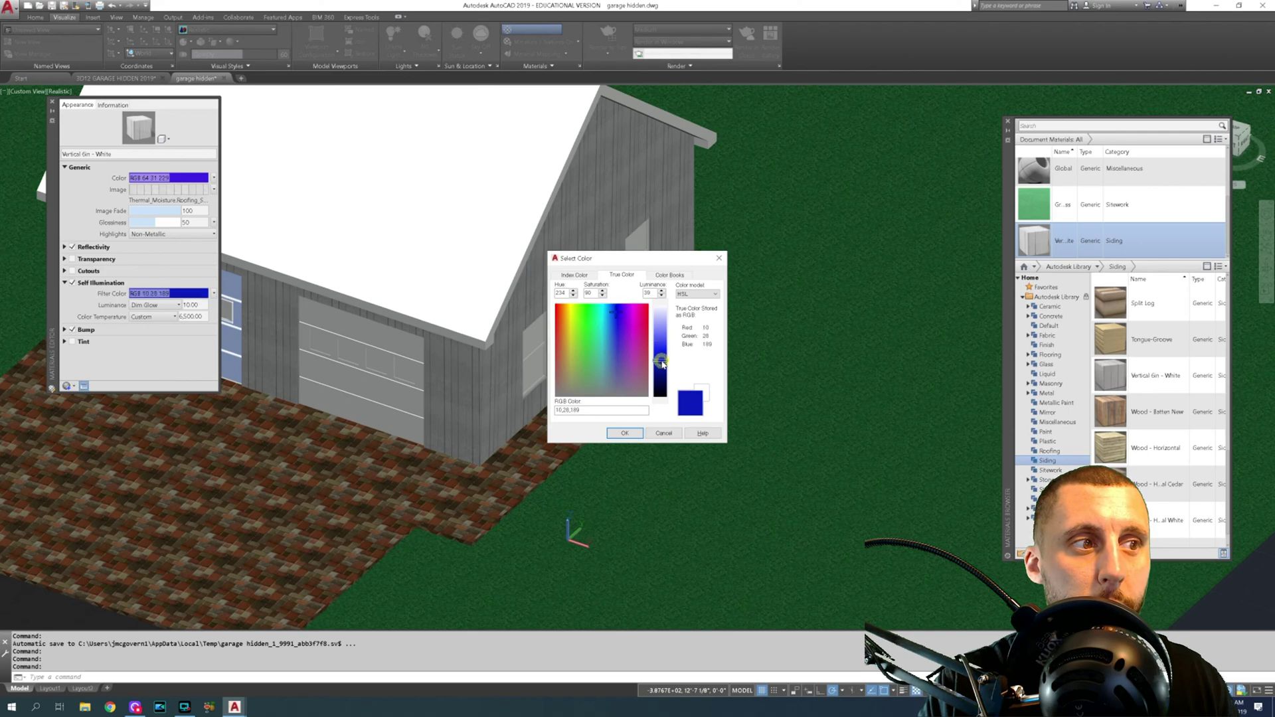
left_click(624, 433)
left_click(584, 234)
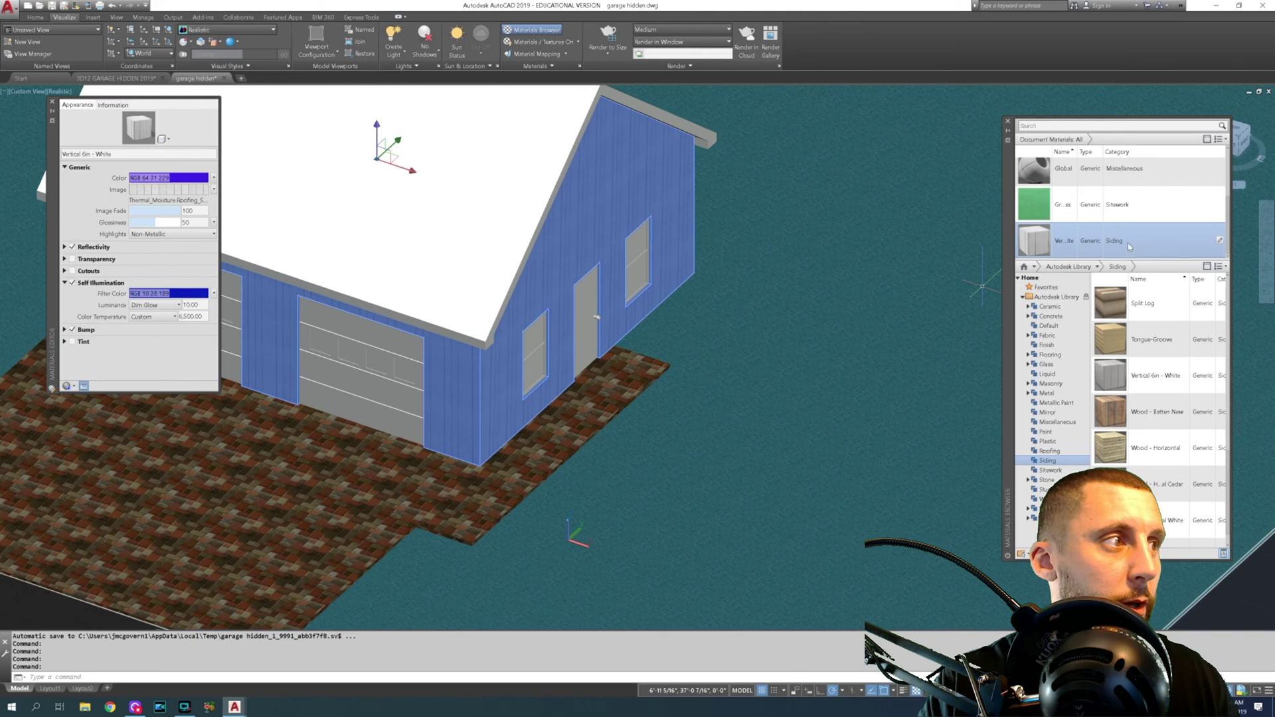
left_click_drag(1128, 241, 647, 237)
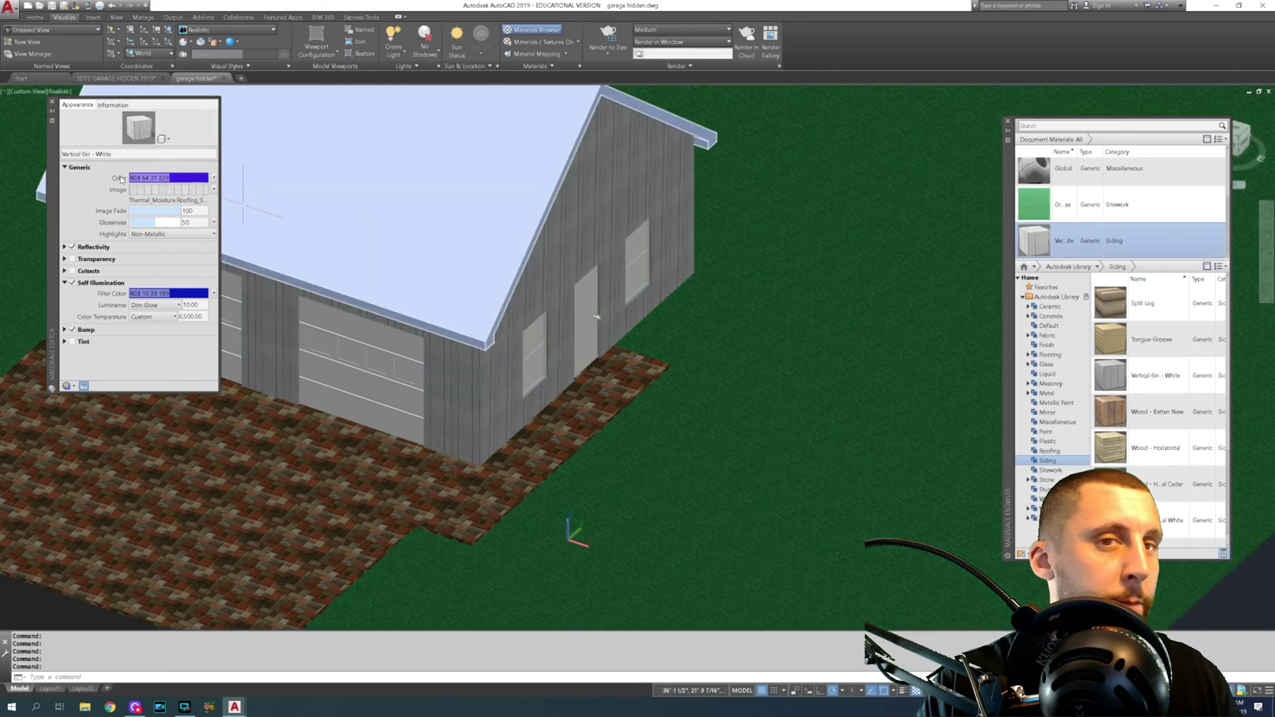
Close the material settings and make an editable copy of Vertical 6in - White
left_click(53, 104)
scroll(1187, 455, "down", 1)
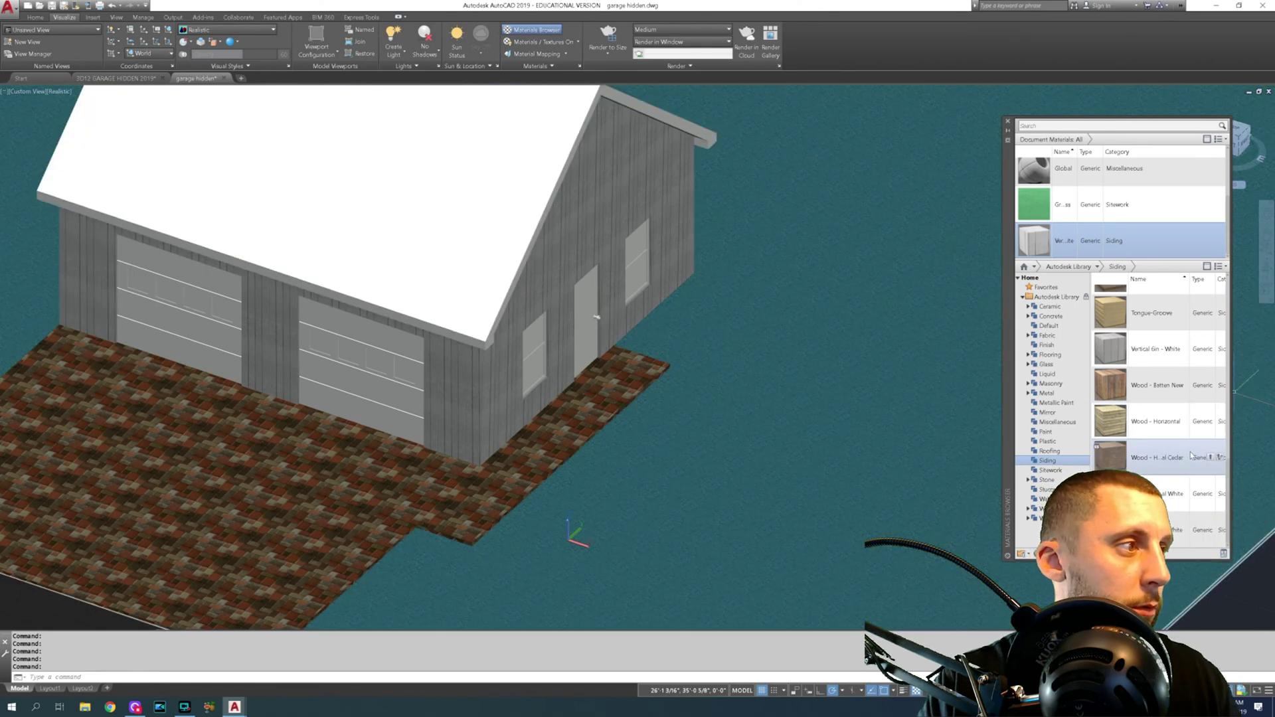
left_click(1221, 350)
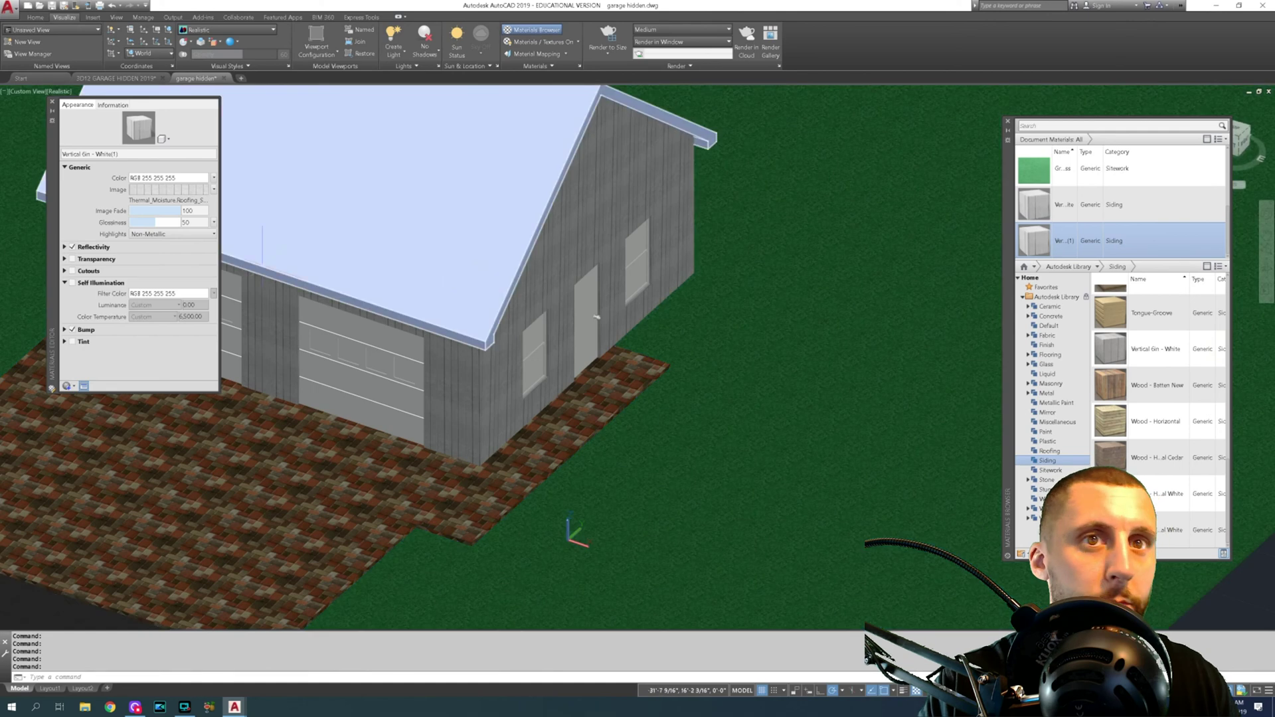
Lower the brightness of the siding's image texture to darken the boards
left_click(178, 191)
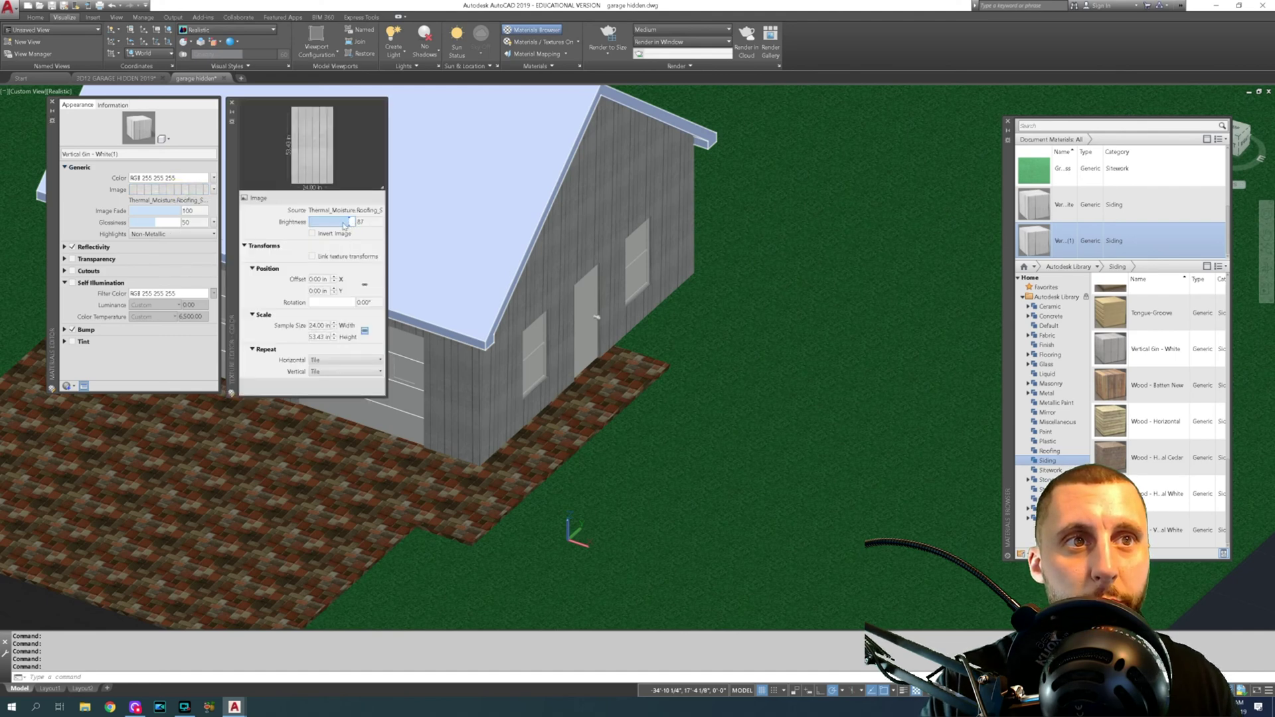
mouse_move(349, 225)
left_mouse_down()
mouse_move(327, 226)
mouse_move(339, 225)
left_mouse_up()
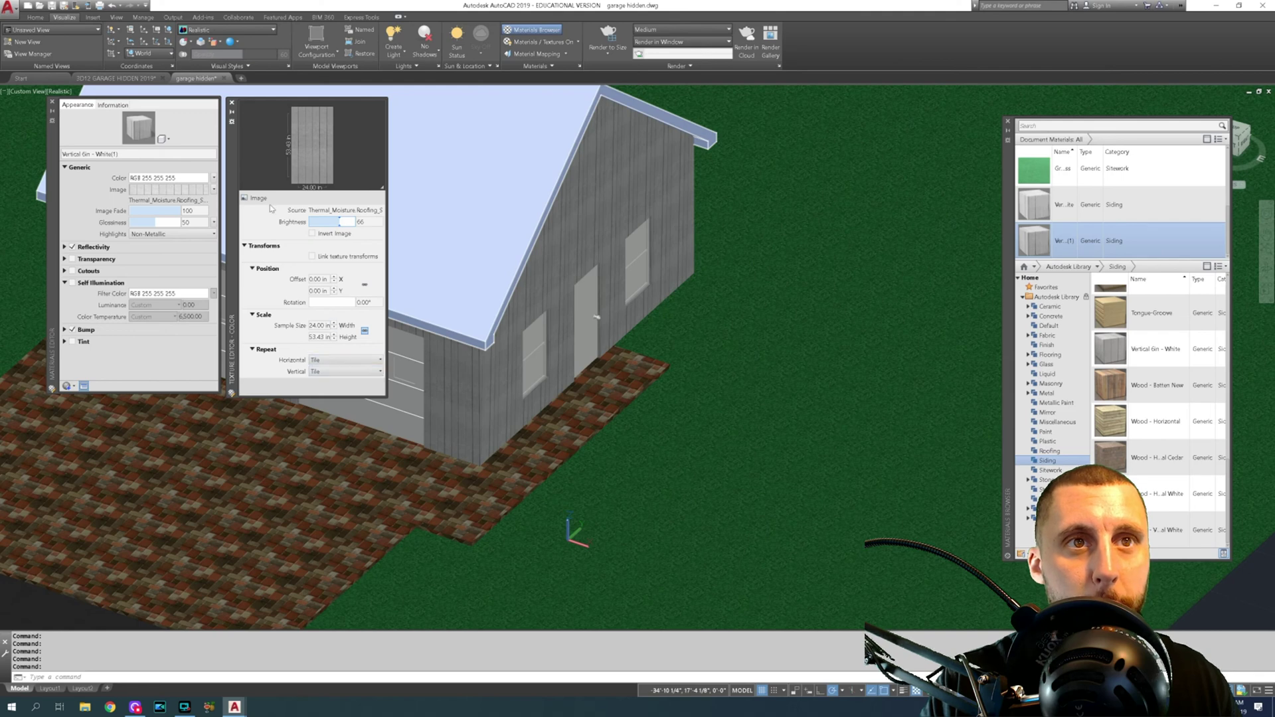
left_click(232, 103)
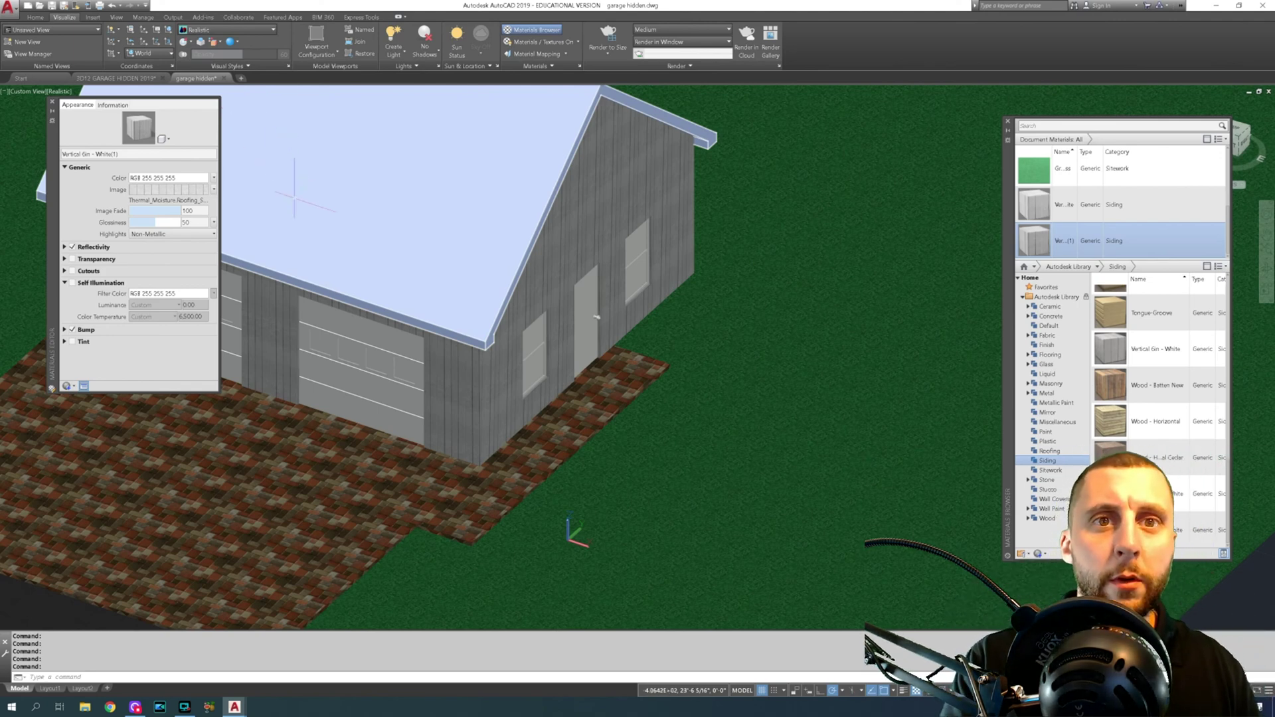
Paint the garage walls with a blue Wall Paint swatch and recentre the garage in view
left_click(53, 104)
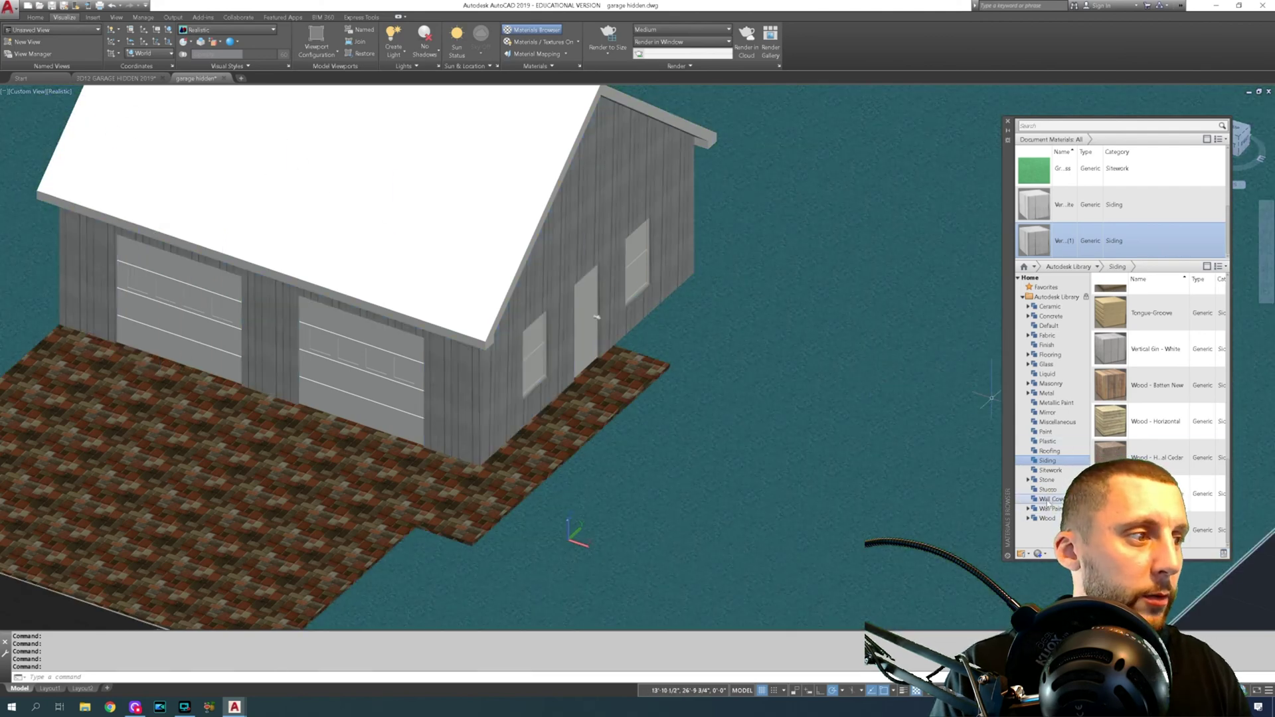
left_click(1046, 432)
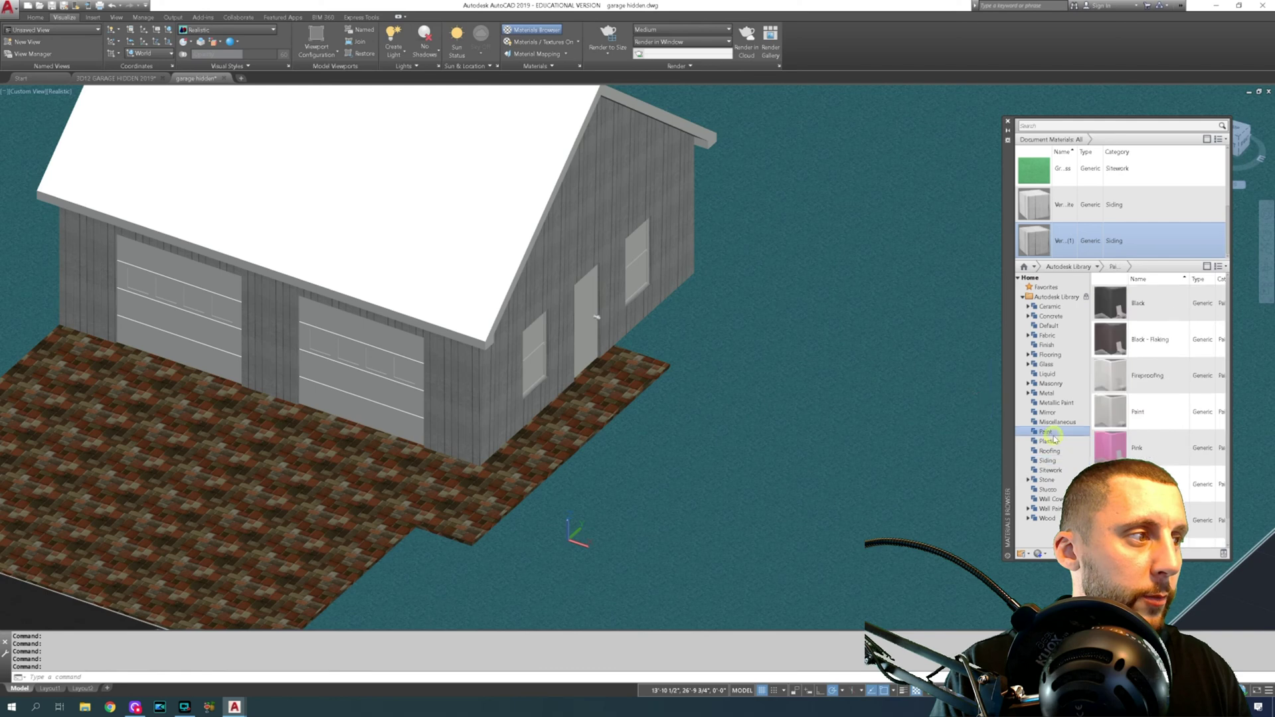
scroll(1159, 415, "up", 1)
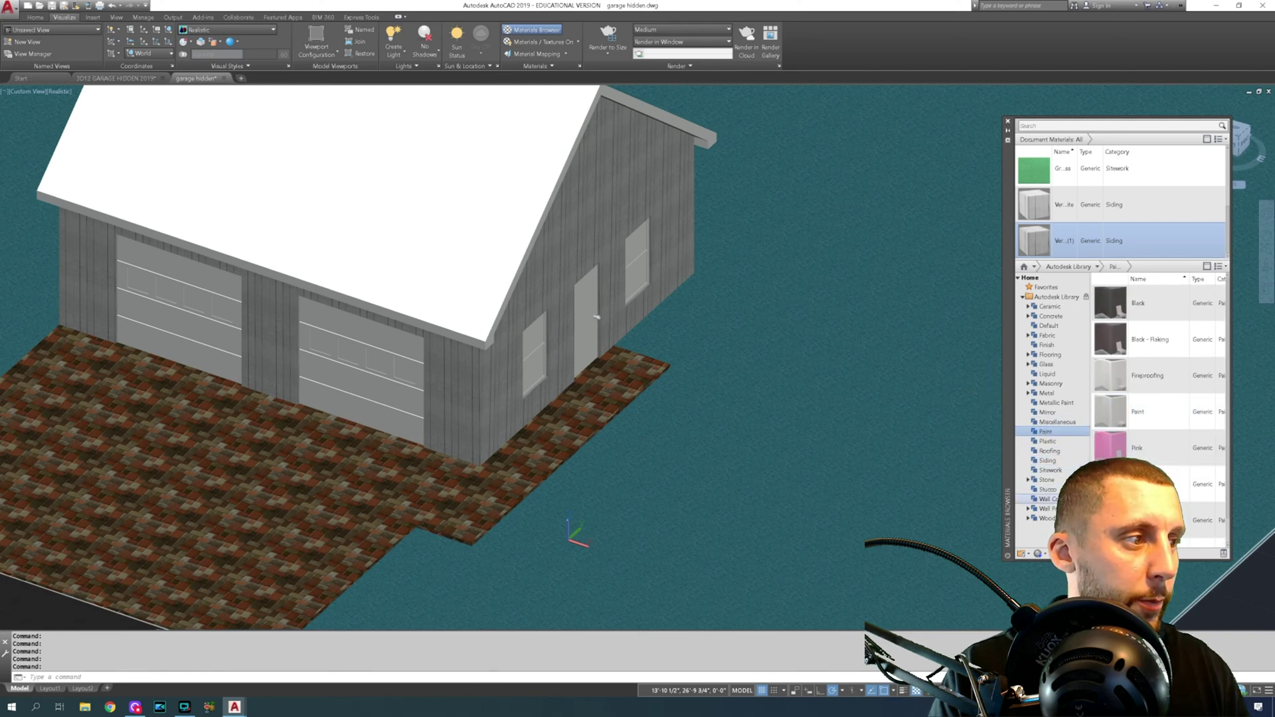
left_click(1045, 508)
scroll(1139, 444, "down", 6)
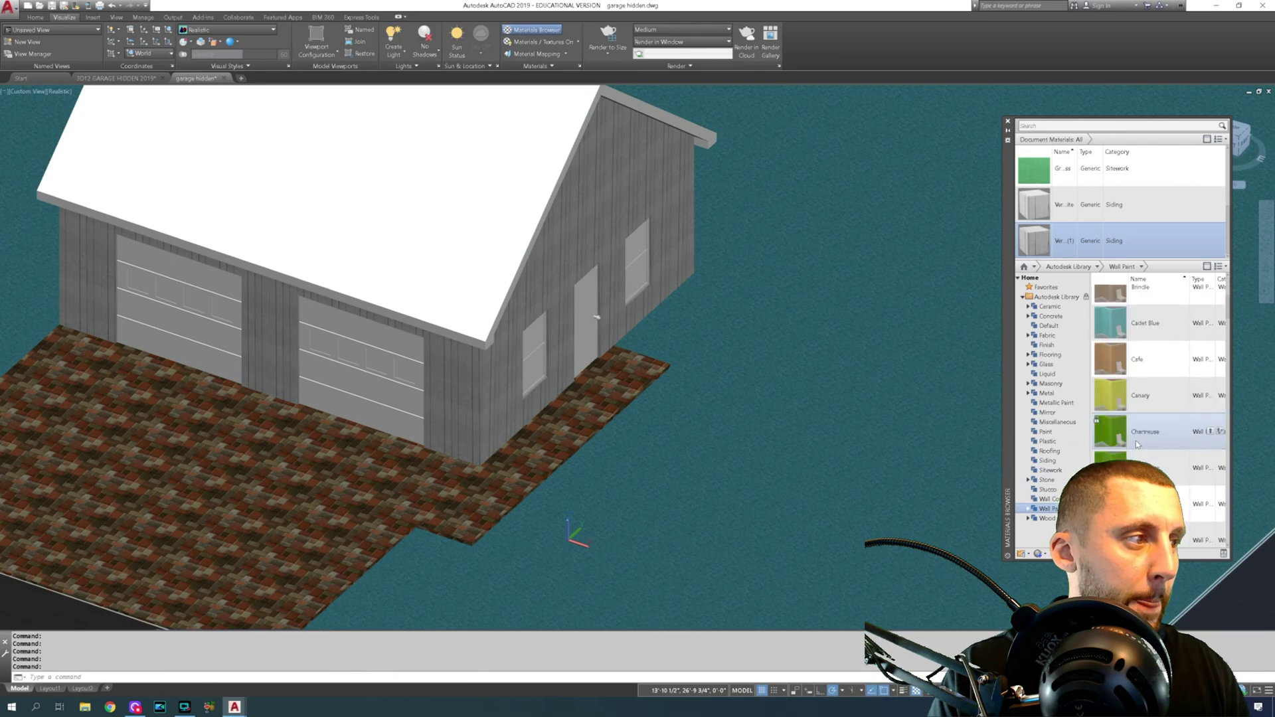
mouse_move(1111, 327)
left_mouse_down()
mouse_move(708, 347)
mouse_move(598, 239)
mouse_move(604, 273)
left_mouse_up()
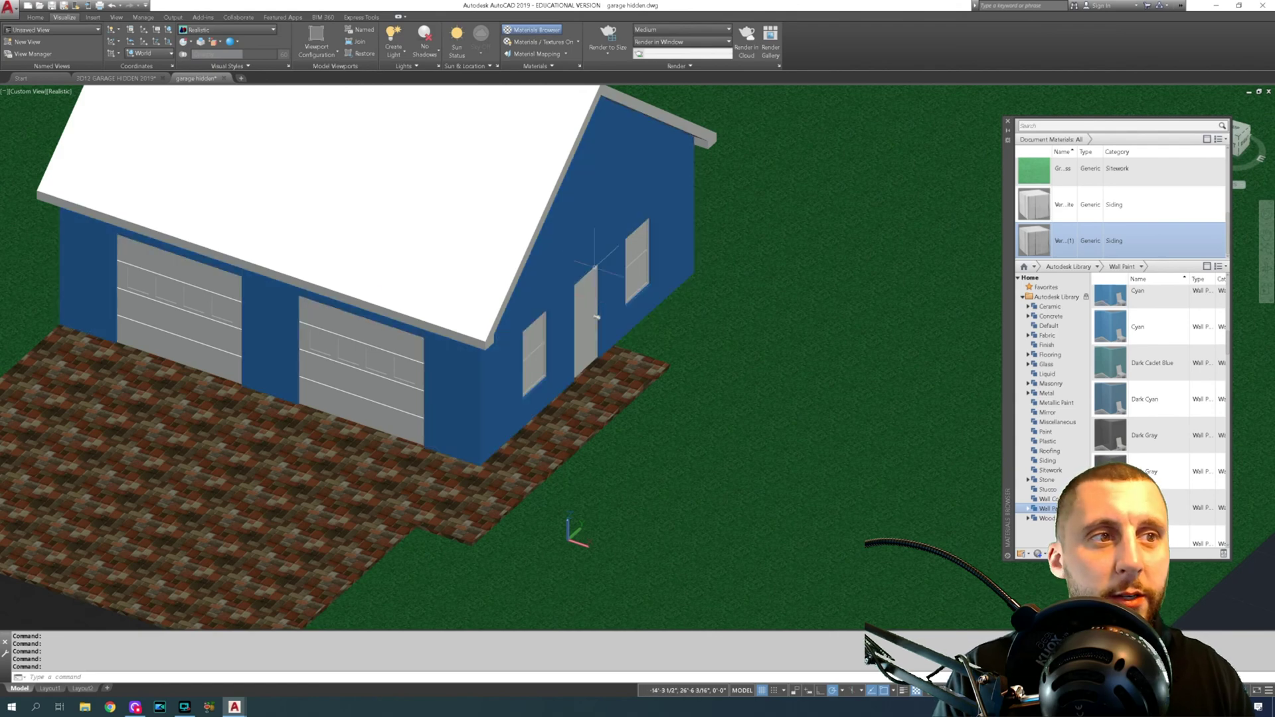
middle_click_drag(548, 321, 632, 352)
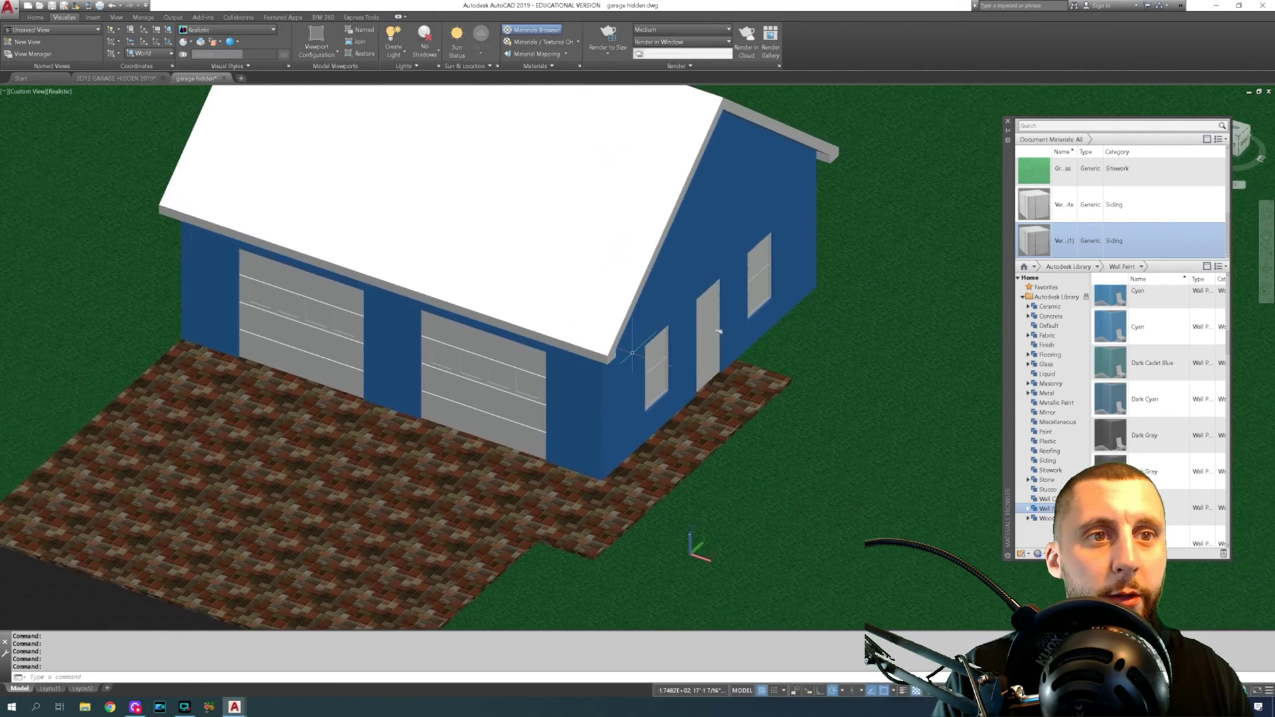
left_click_drag(1110, 362, 983, 345)
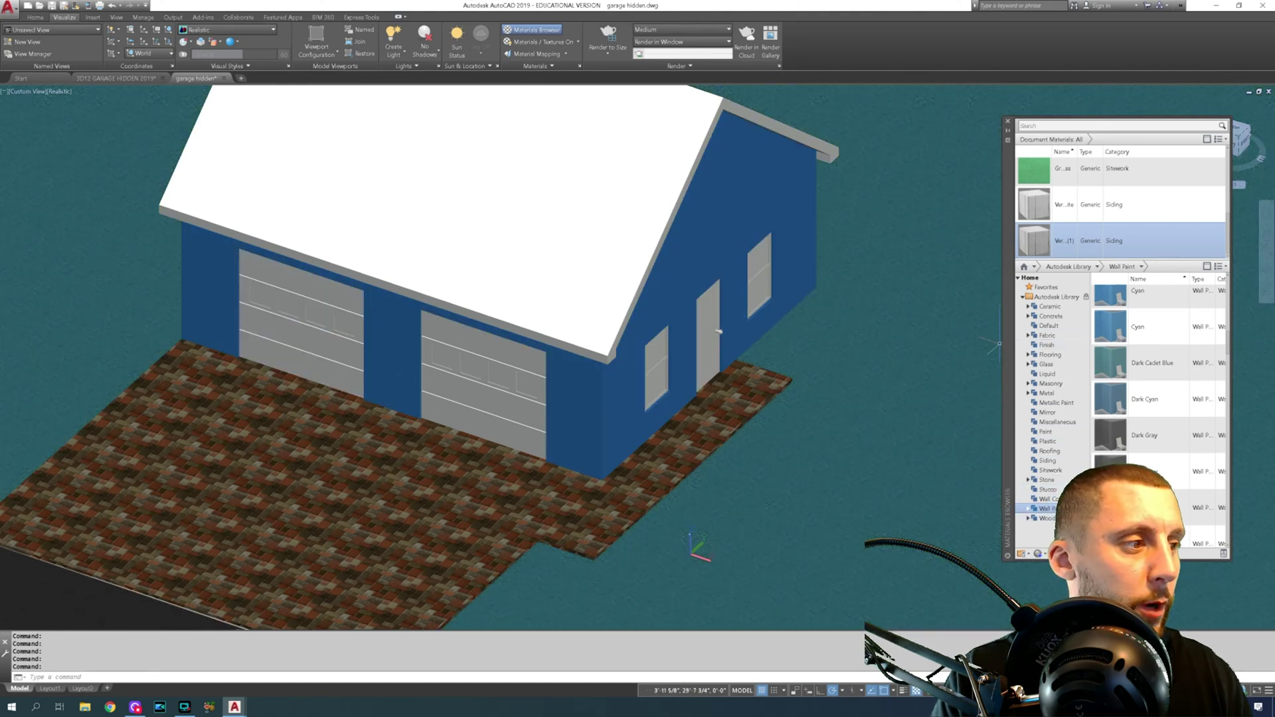
Apply Cool White to the right garage door, the left garage door and the side window
scroll(1135, 424, "down", 6)
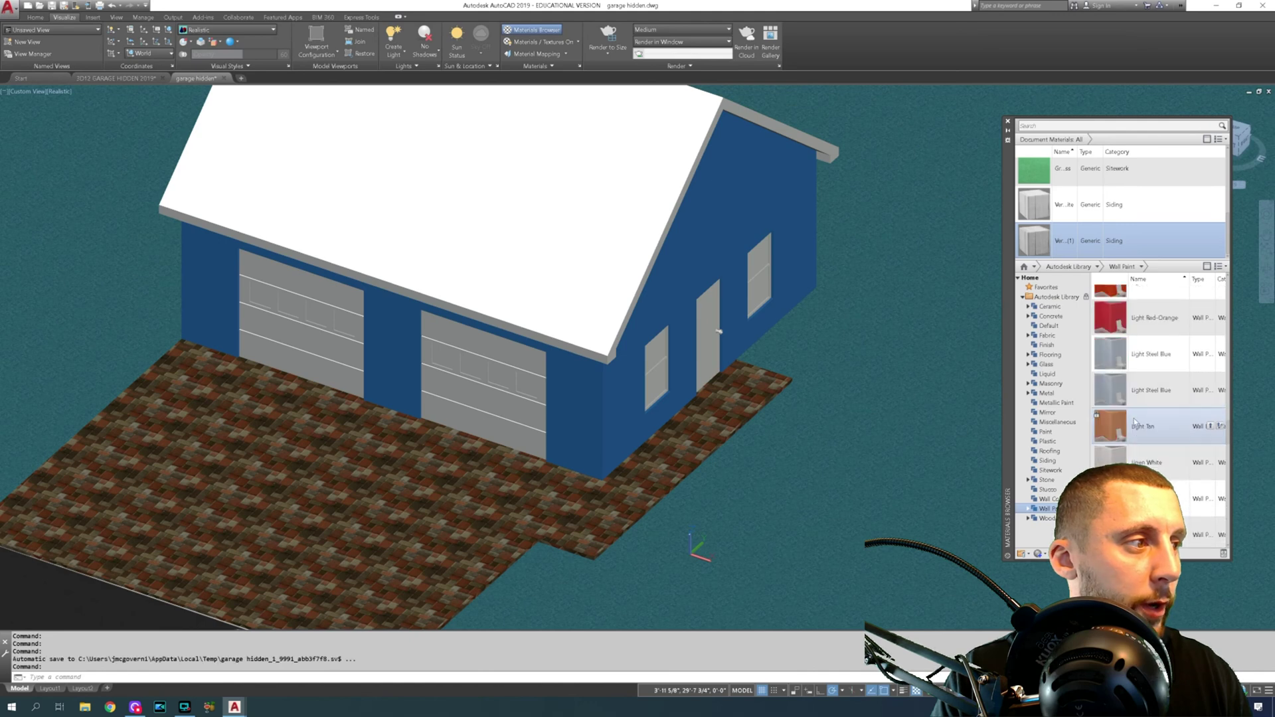
scroll(1143, 439, "up", 10)
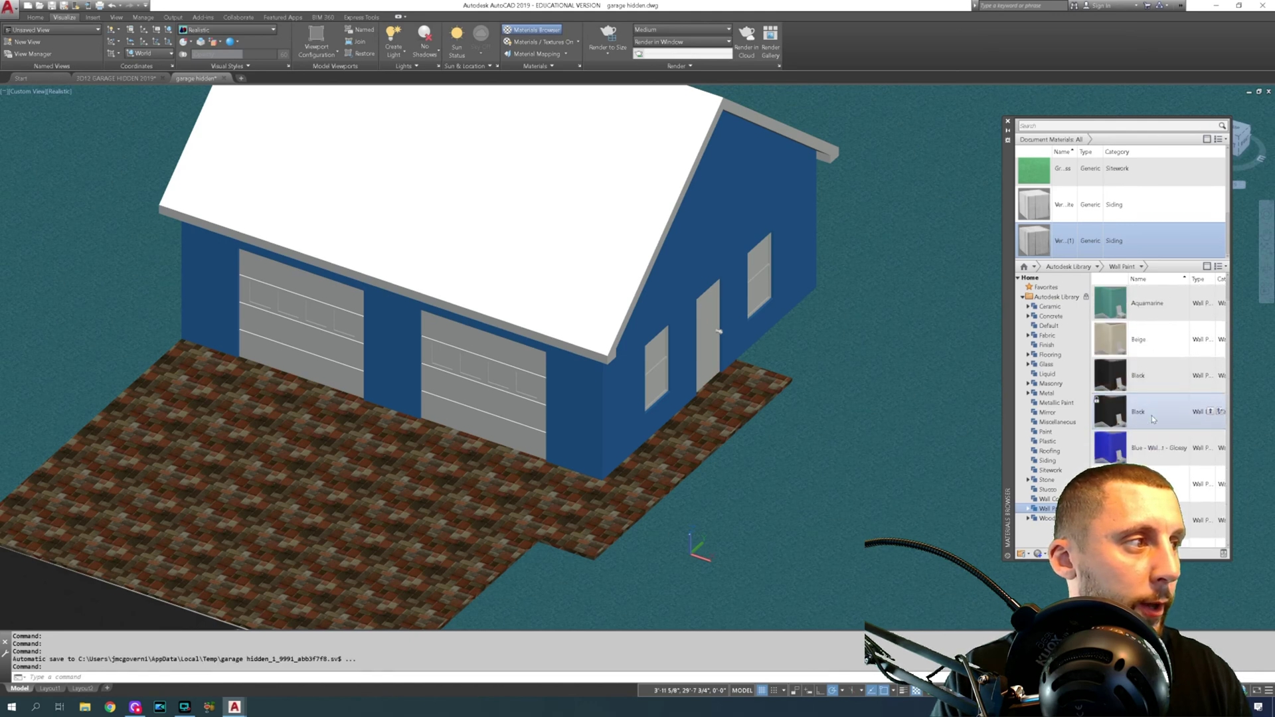
scroll(1153, 419, "down", 3)
scroll(1153, 419, "up", 3)
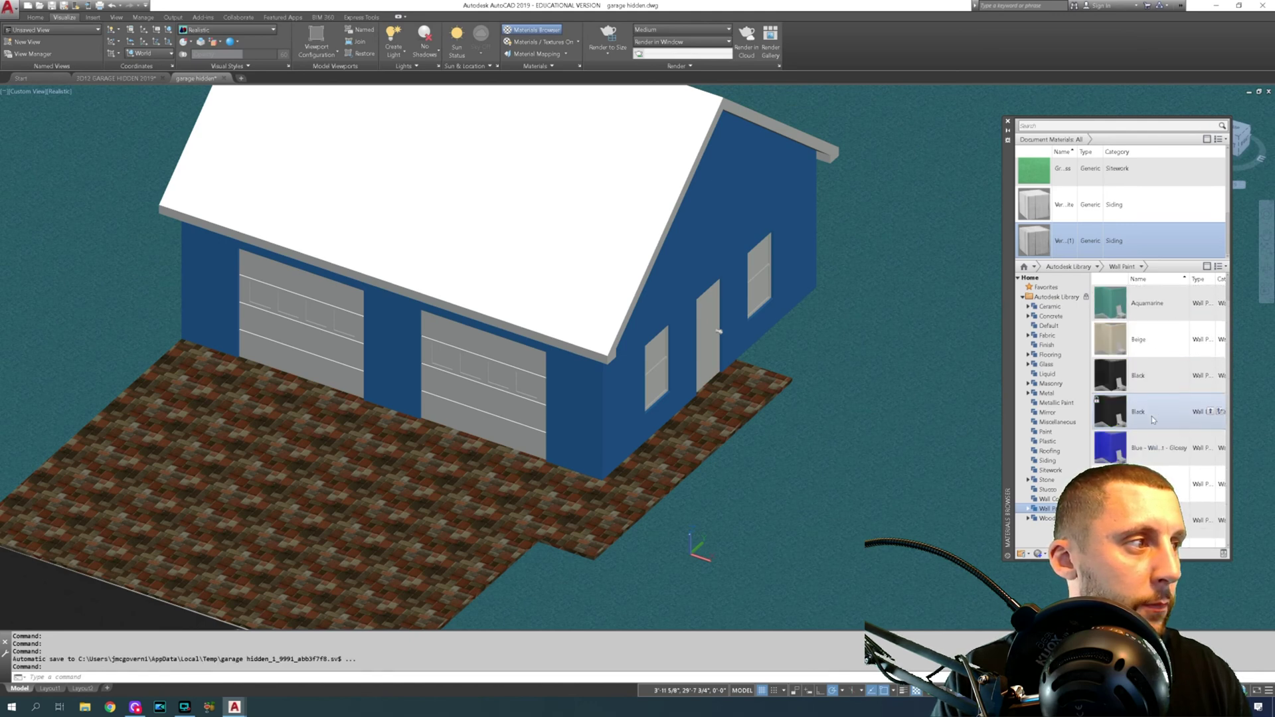
scroll(1153, 421, "down", 4)
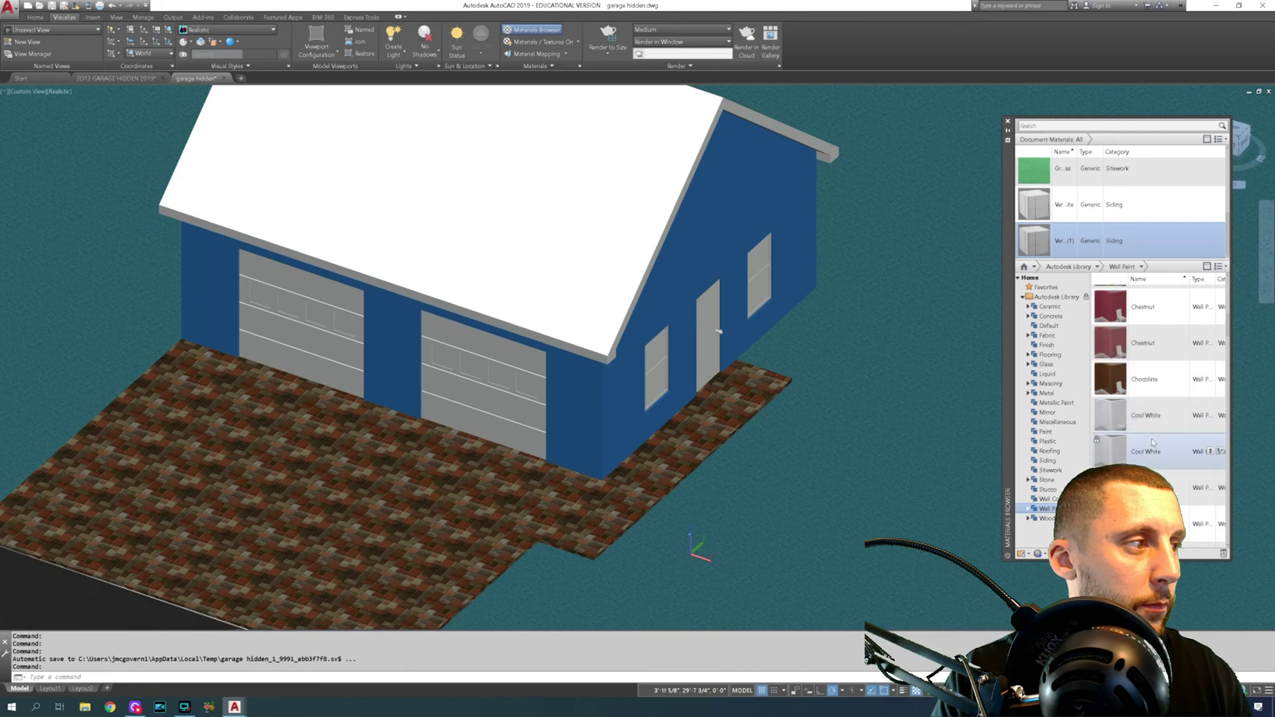
left_click_drag(1153, 443, 512, 421)
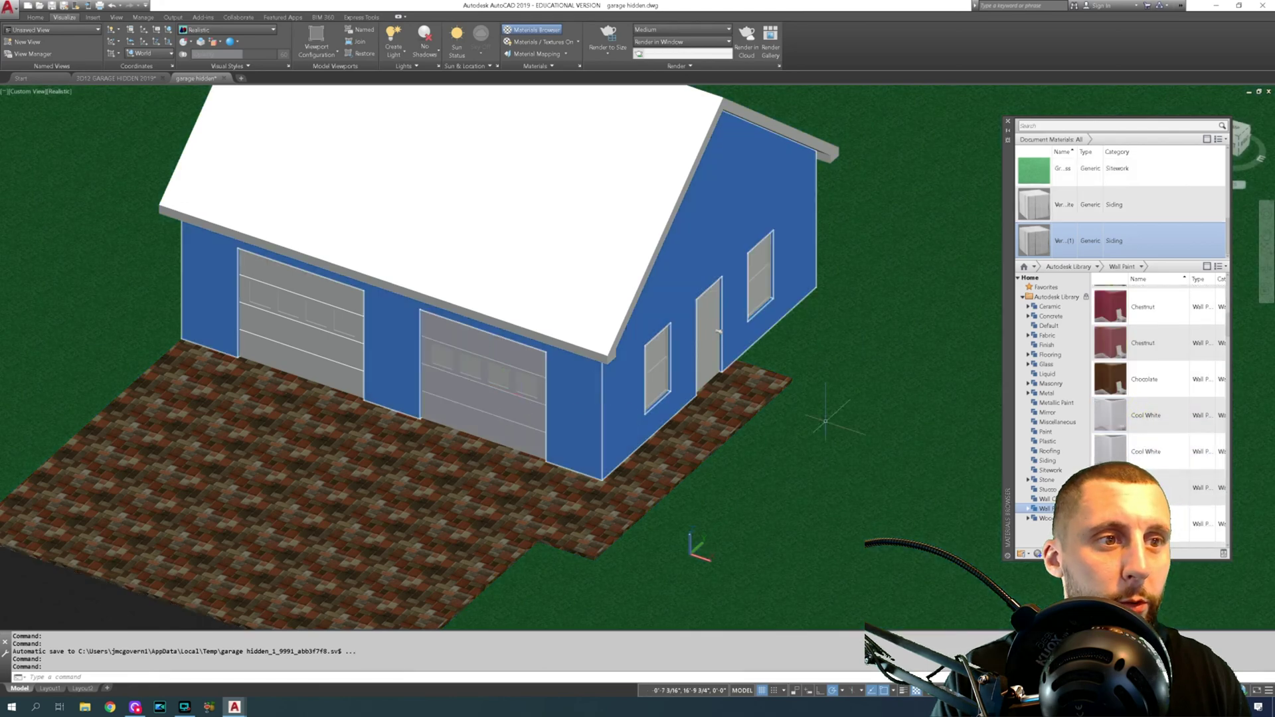
left_click_drag(1146, 415, 312, 342)
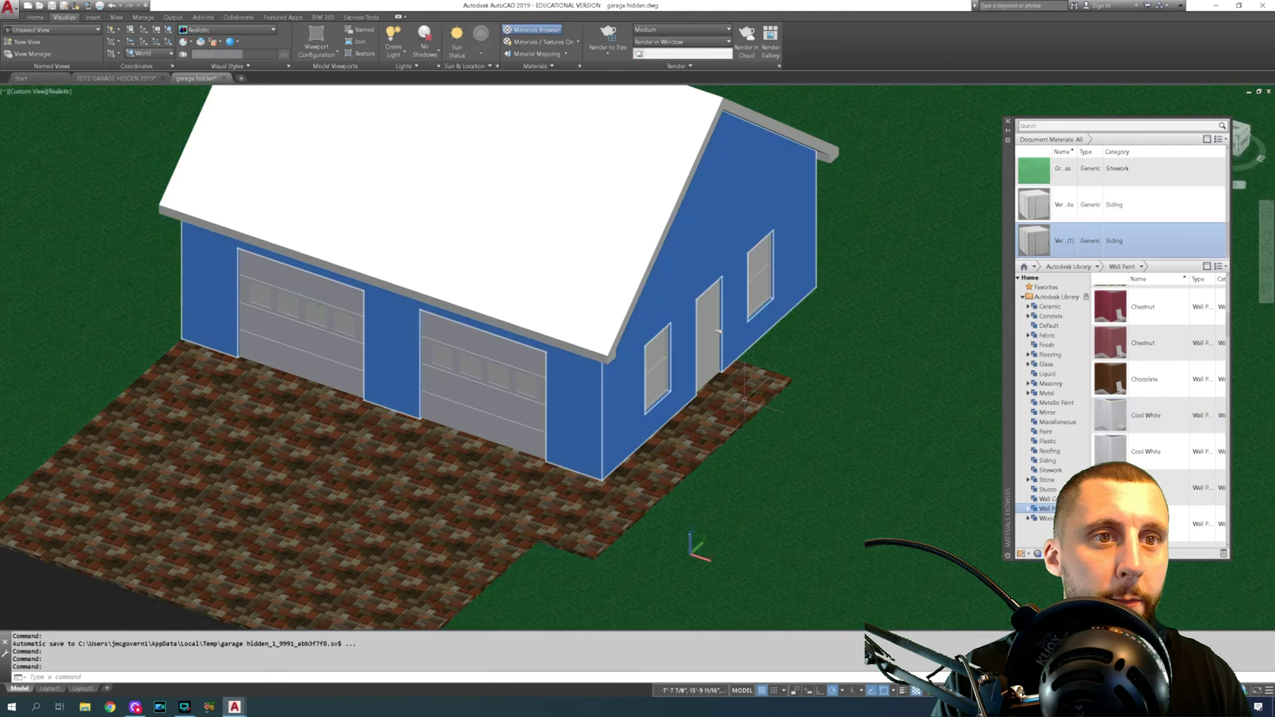
left_click_drag(1146, 415, 1093, 389)
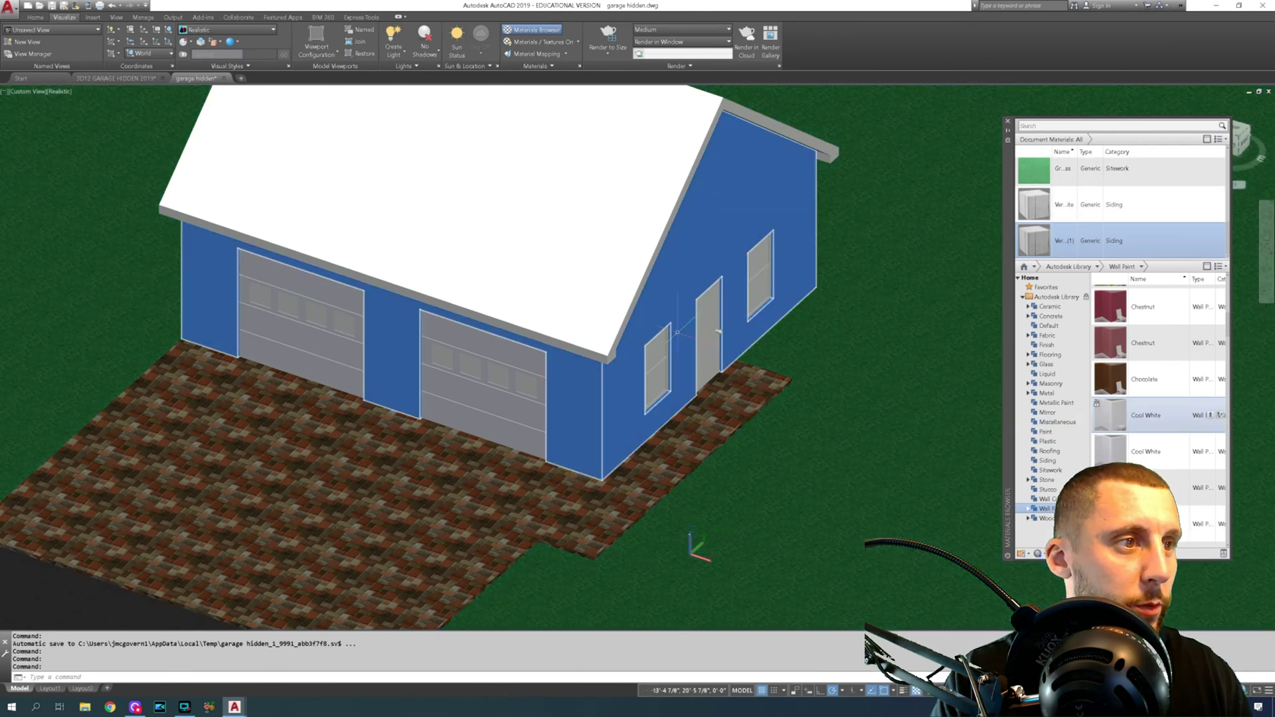
scroll(680, 331, "up", 6)
Paint the side door frame Cool White
left_click_drag(1121, 417, 635, 386)
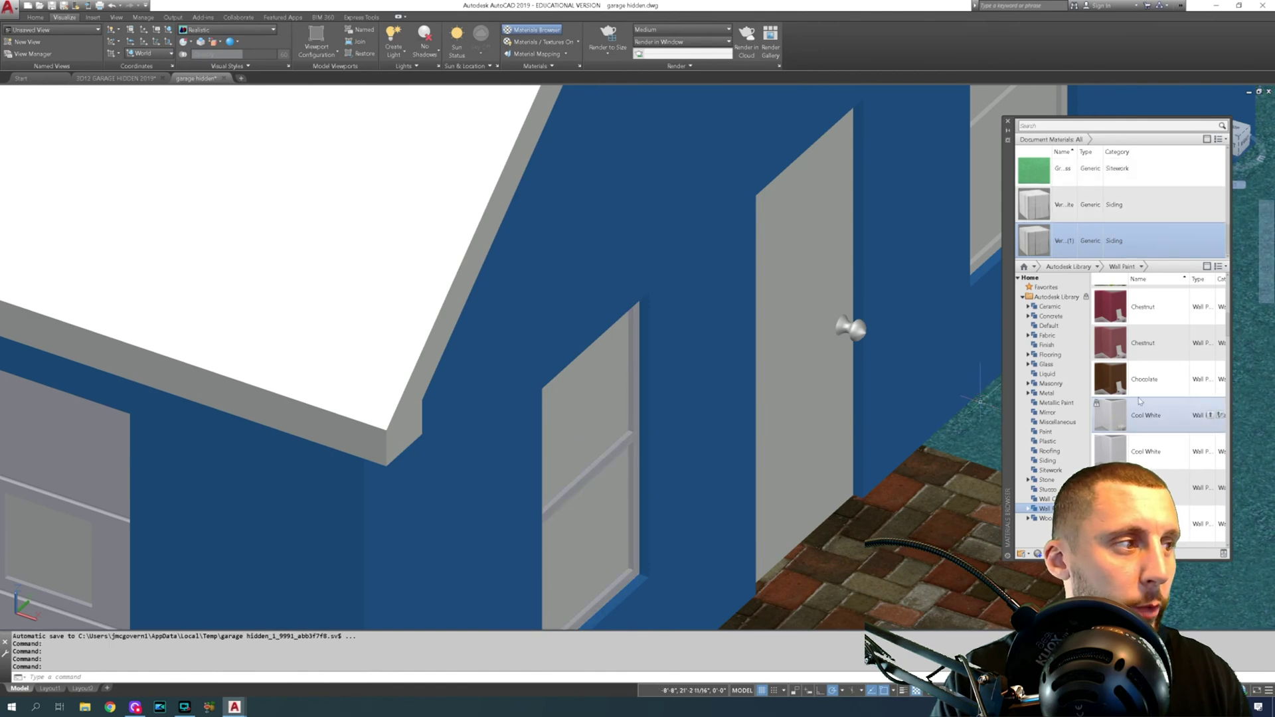
left_click_drag(1114, 422, 983, 262)
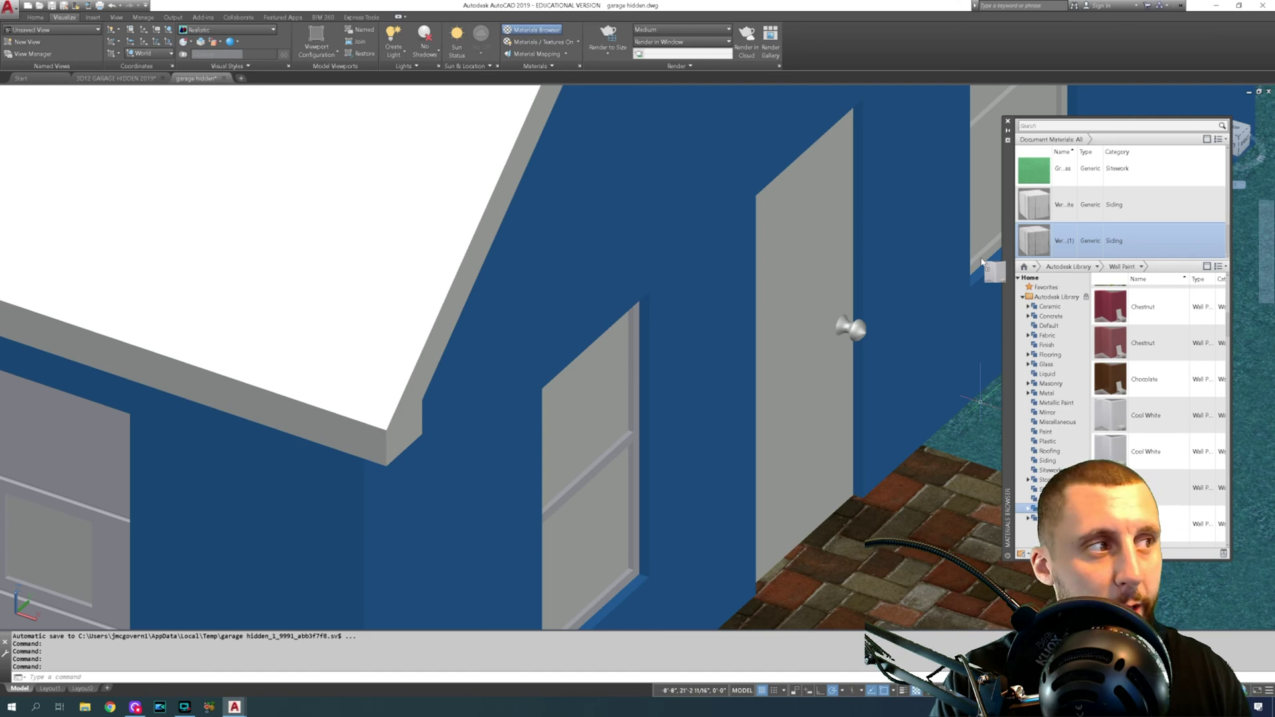
left_click_drag(982, 262, 997, 276)
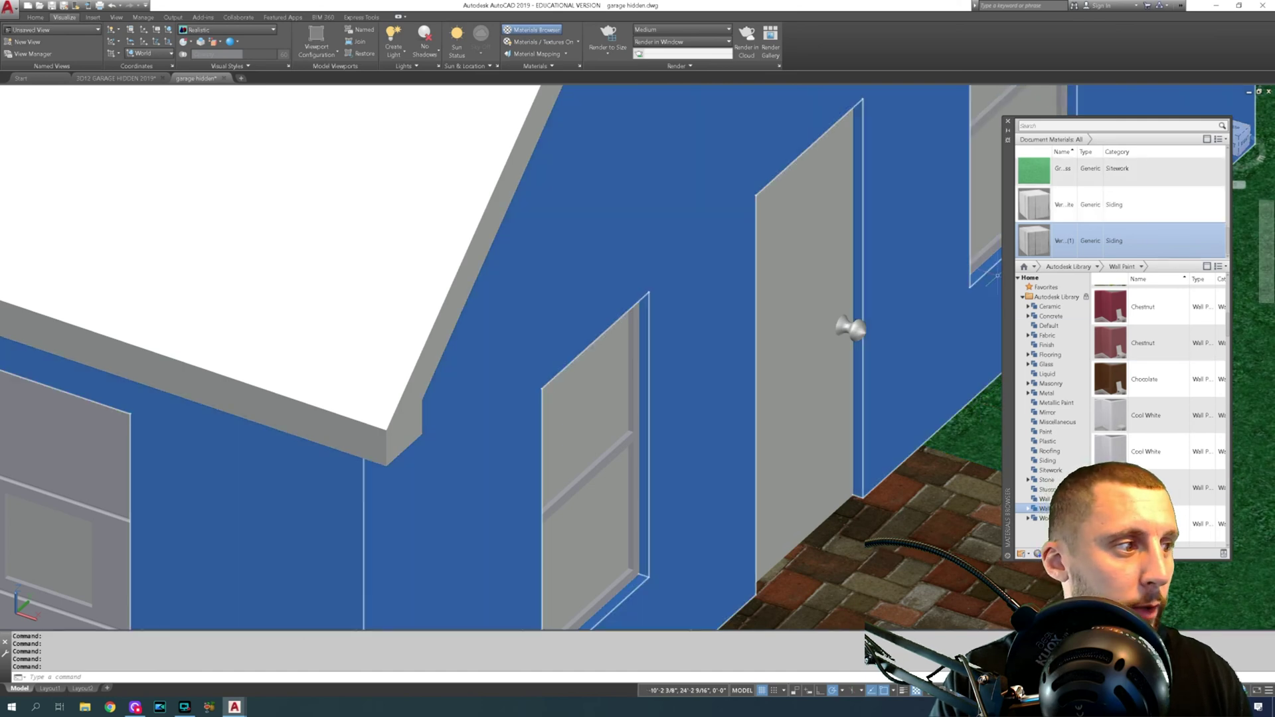
Give the side door knob a bronze metal finish from the Metal category
left_click(1054, 395)
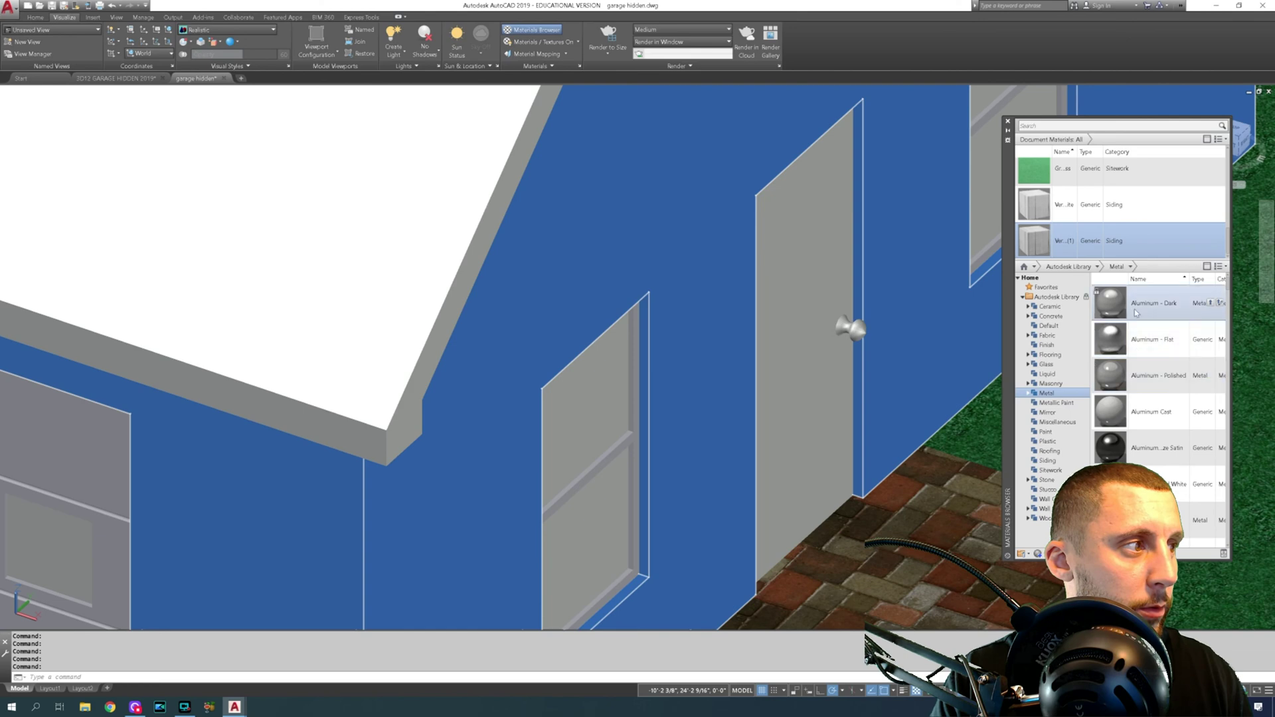
scroll(1133, 403, "down", 3)
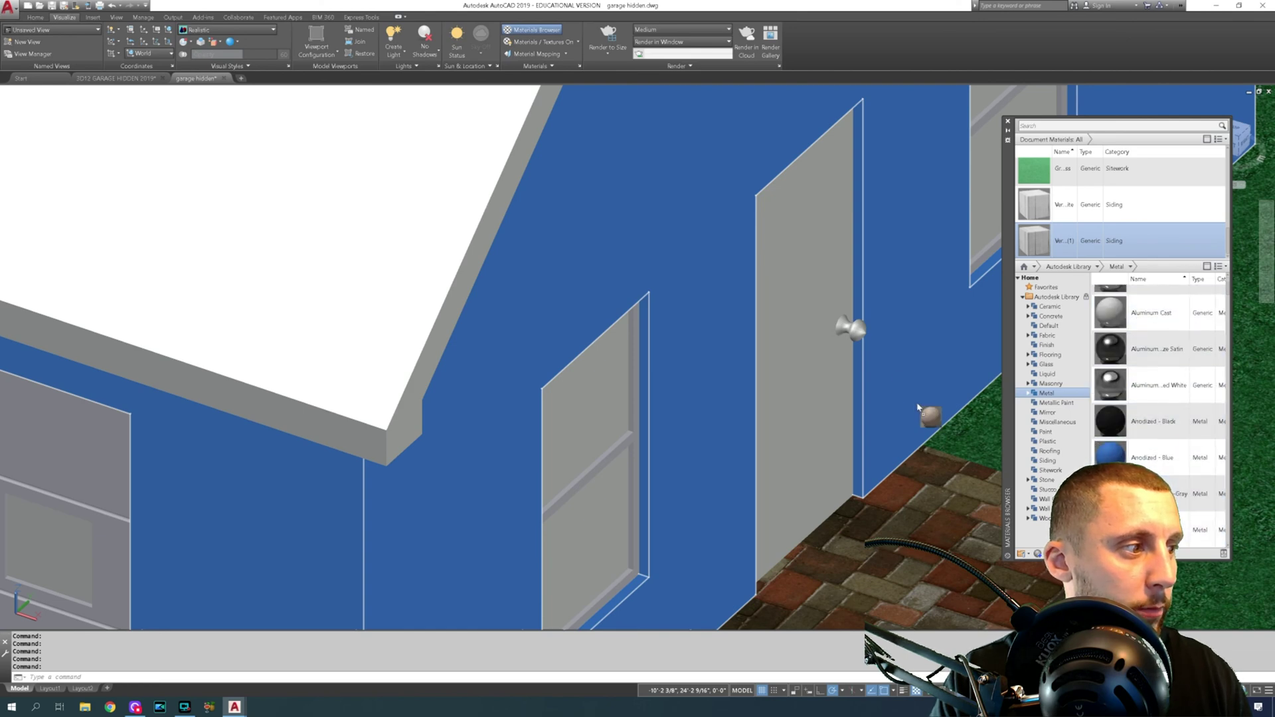
left_click_drag(919, 407, 853, 332)
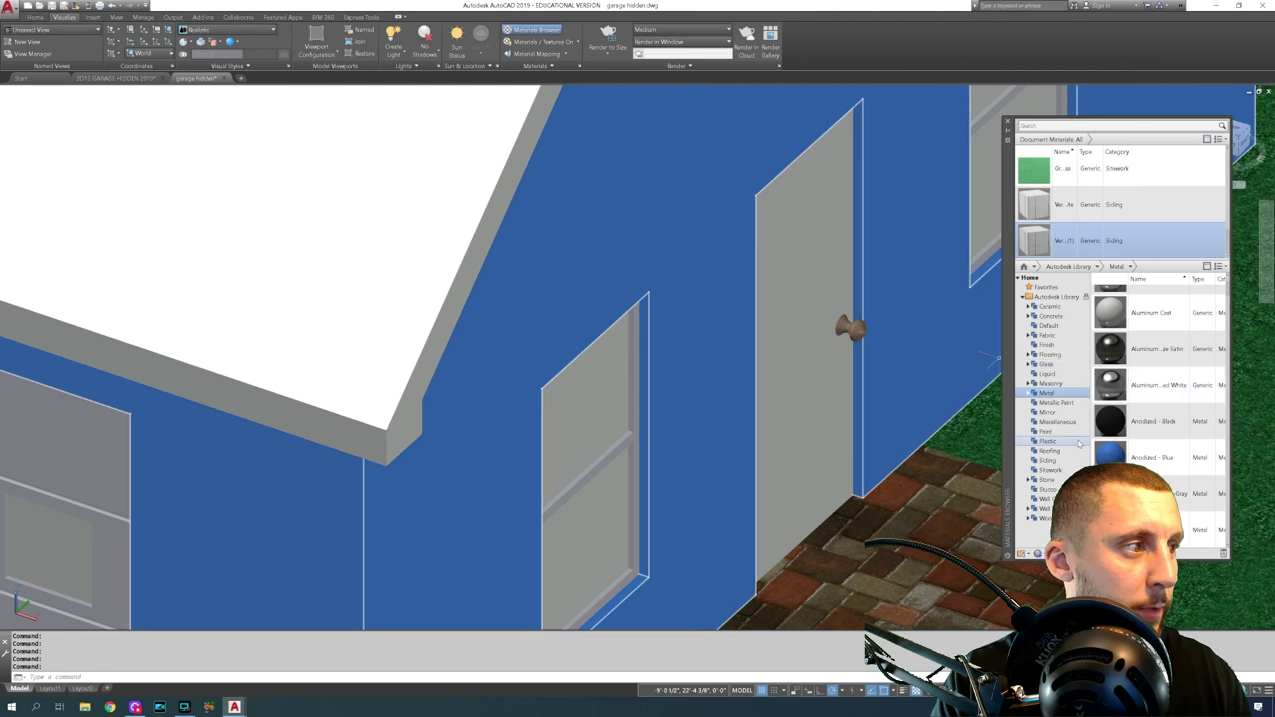
left_click(1049, 433)
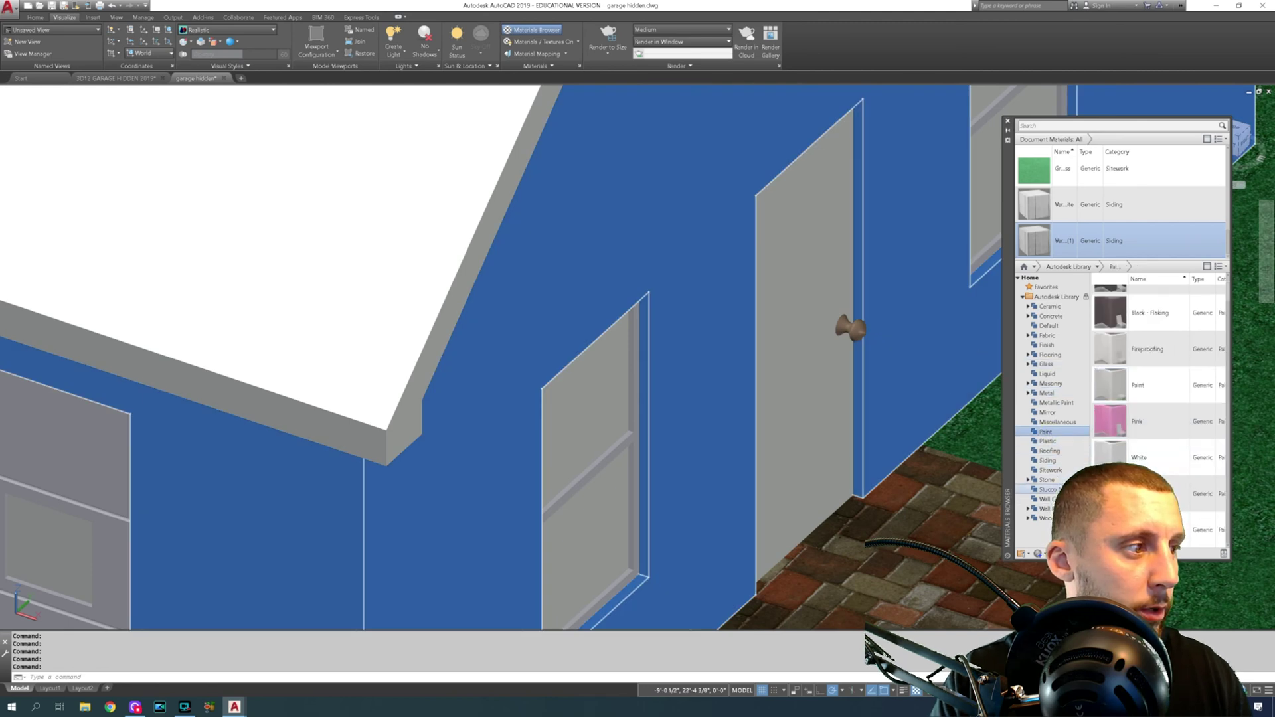
left_click(1045, 509)
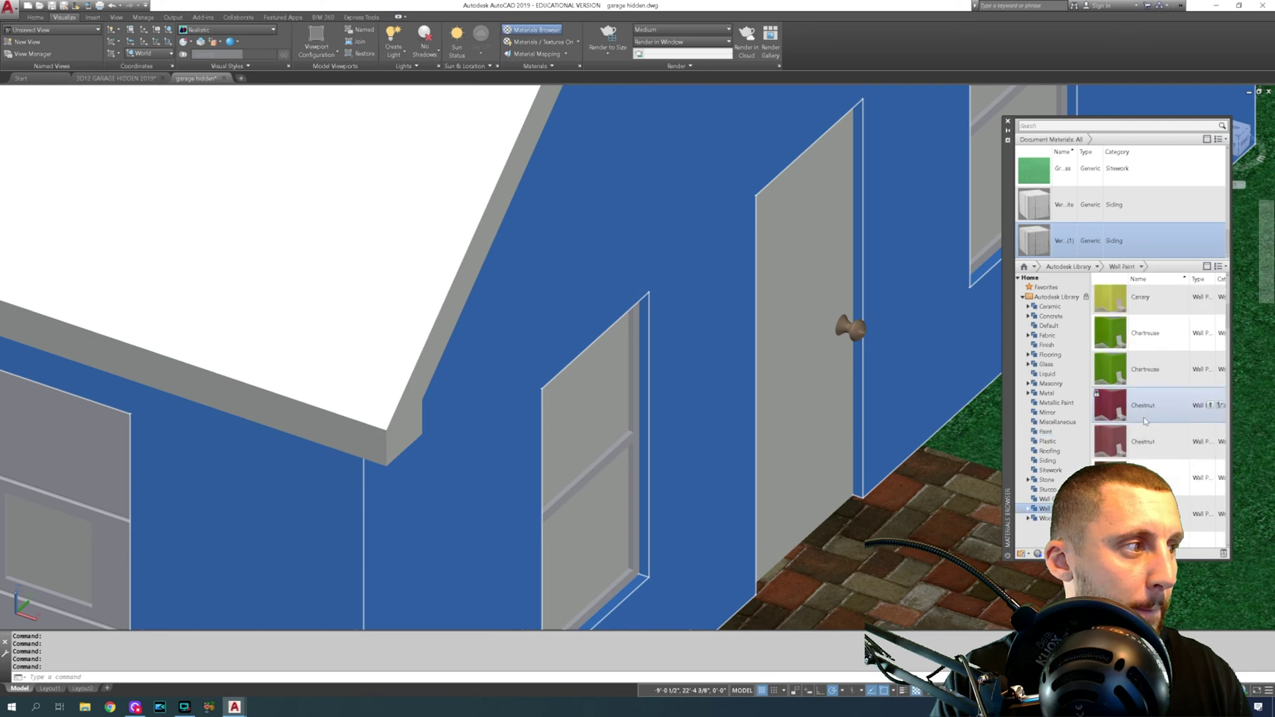
Paint the side door Chestnut red
mouse_move(1138, 418)
left_mouse_down()
mouse_move(891, 370)
mouse_move(798, 319)
left_mouse_up()
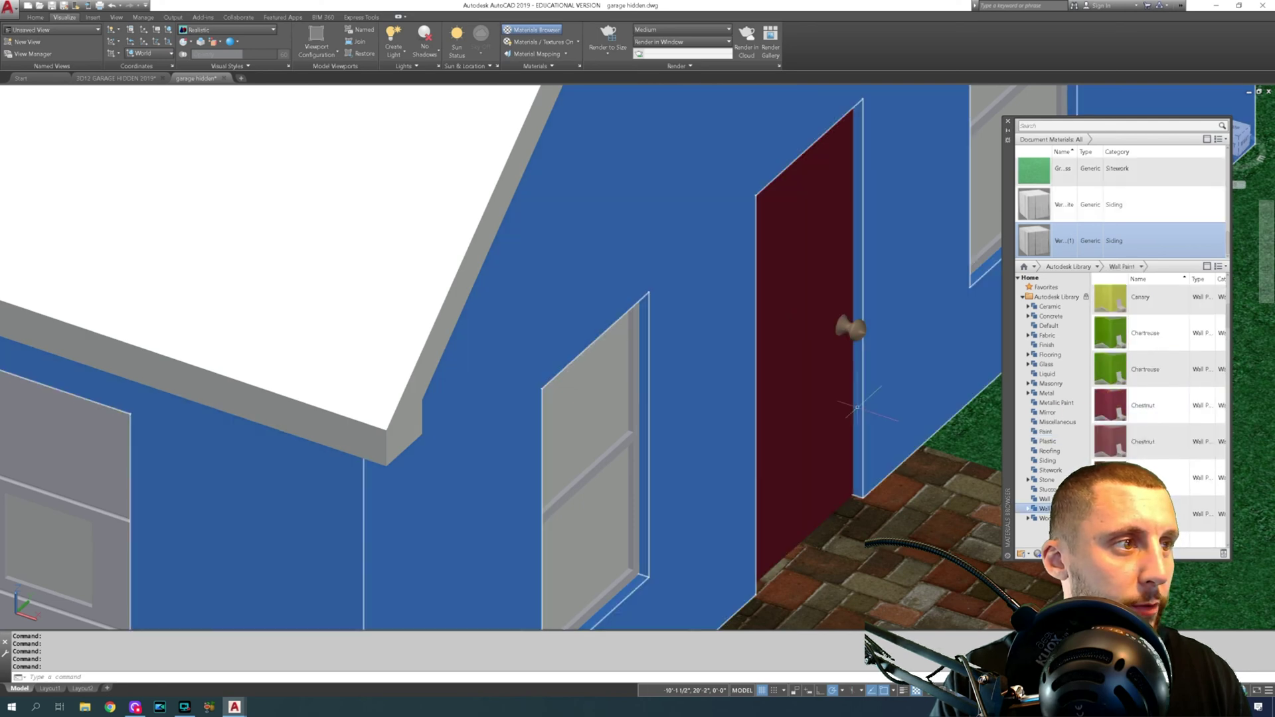
scroll(875, 357, "down", 3)
scroll(875, 356, "down", 5)
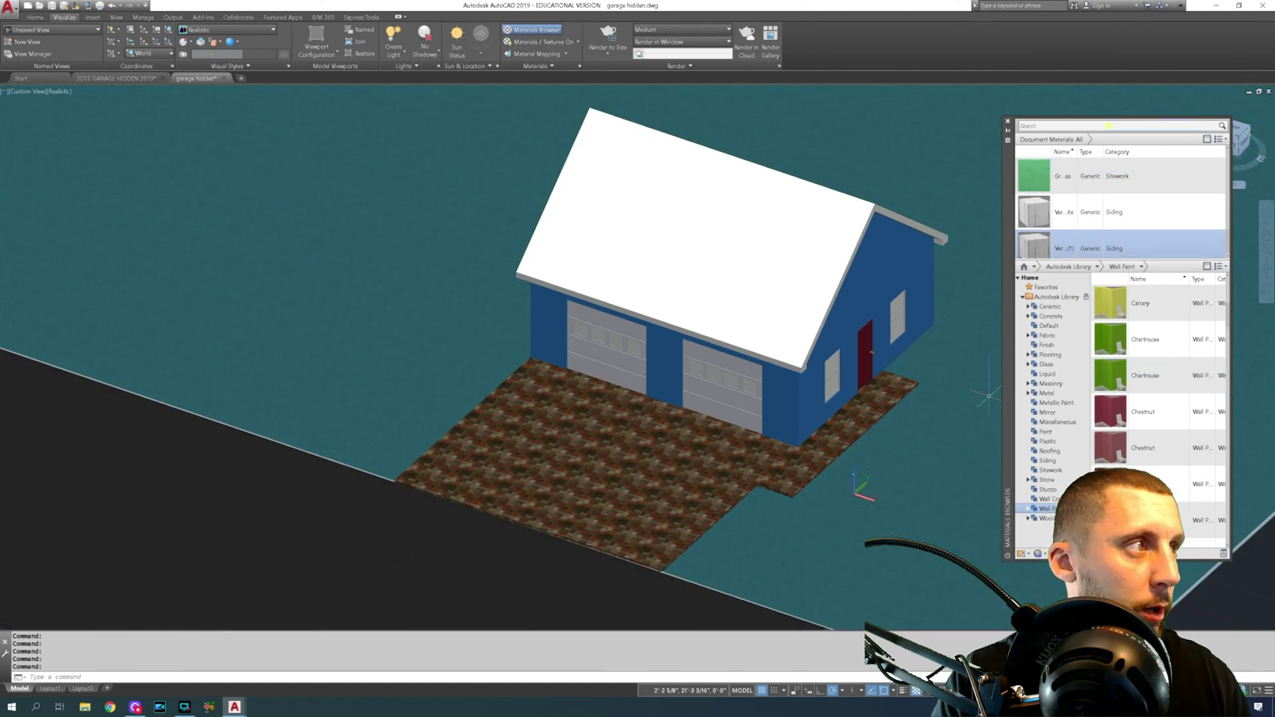
Search the library for 'tint' and apply Frosted Light Blue glass to the side window
left_click(1108, 126)
type("tint")
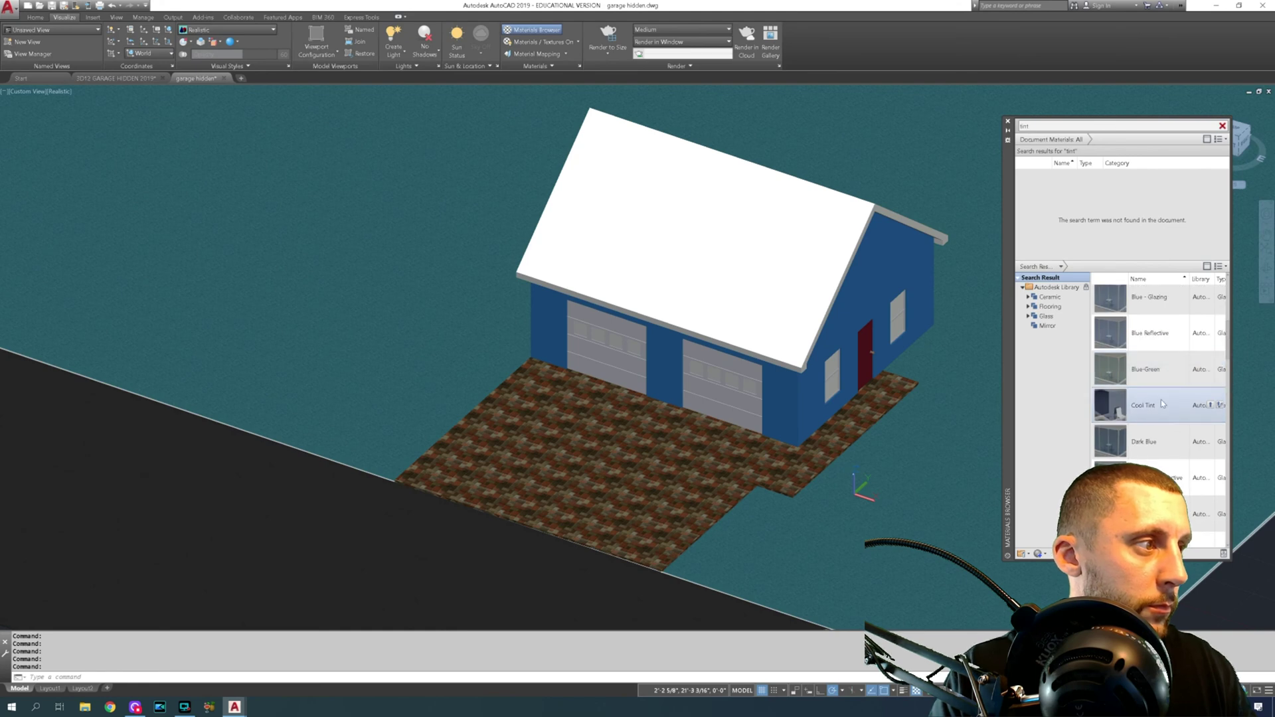
scroll(1169, 396, "down", 3)
scroll(1162, 405, "down", 5)
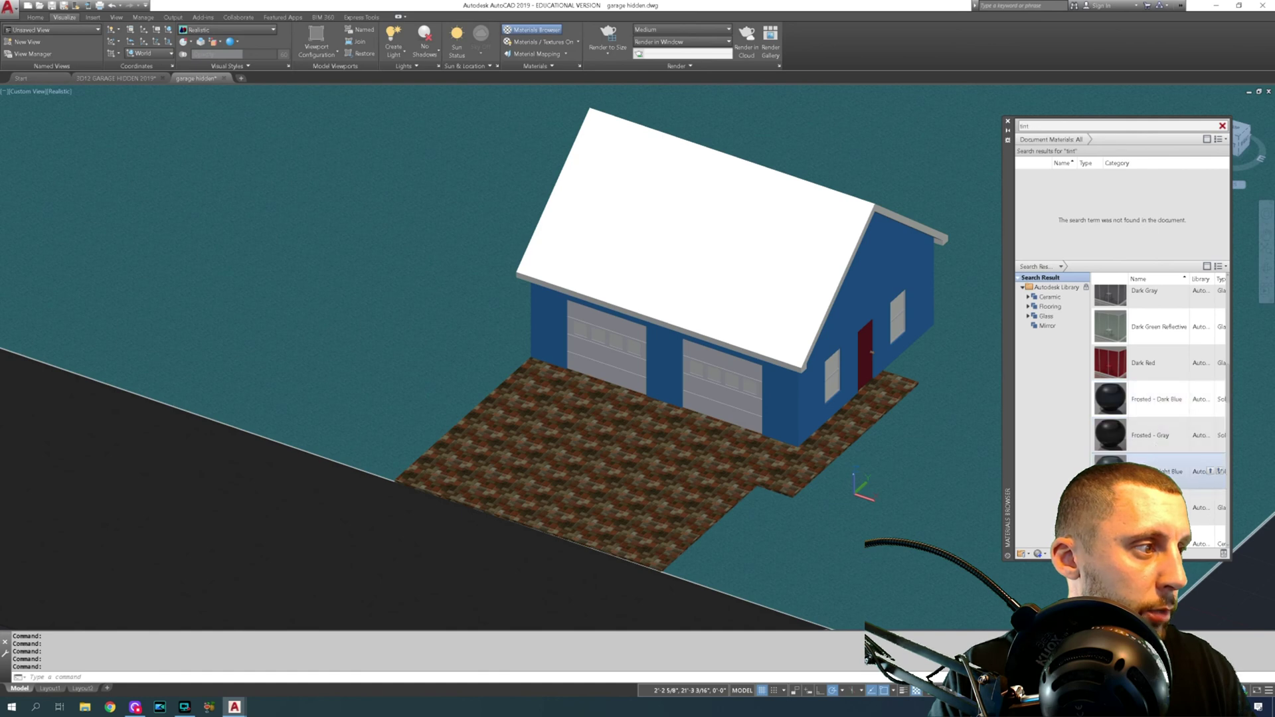
left_click_drag(1169, 472, 838, 395)
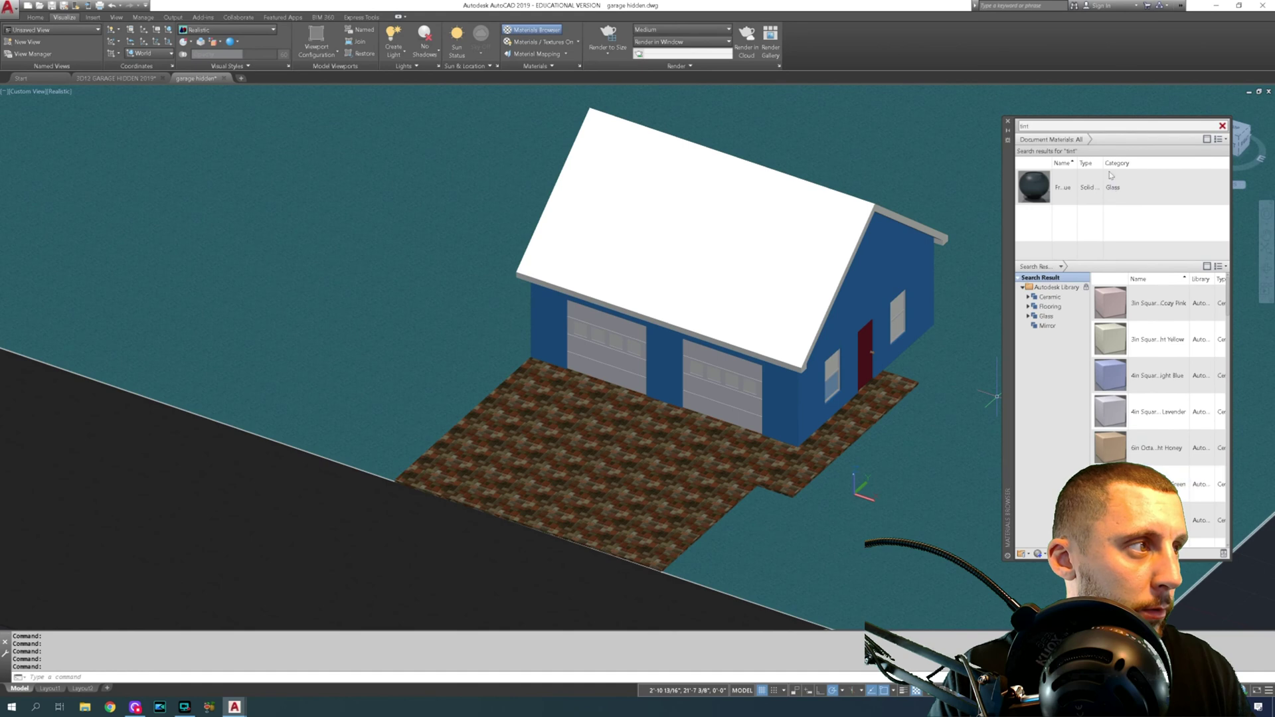
left_click_drag(1037, 187, 843, 375)
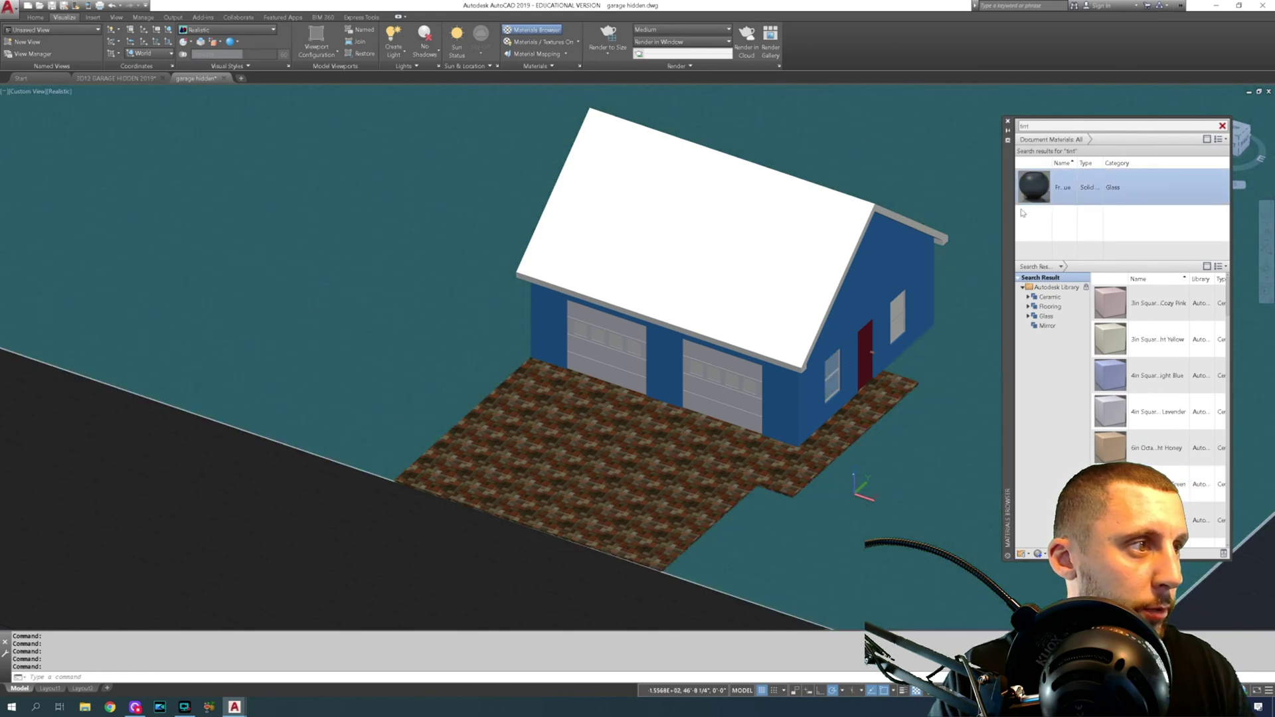
left_click_drag(1041, 183, 900, 327)
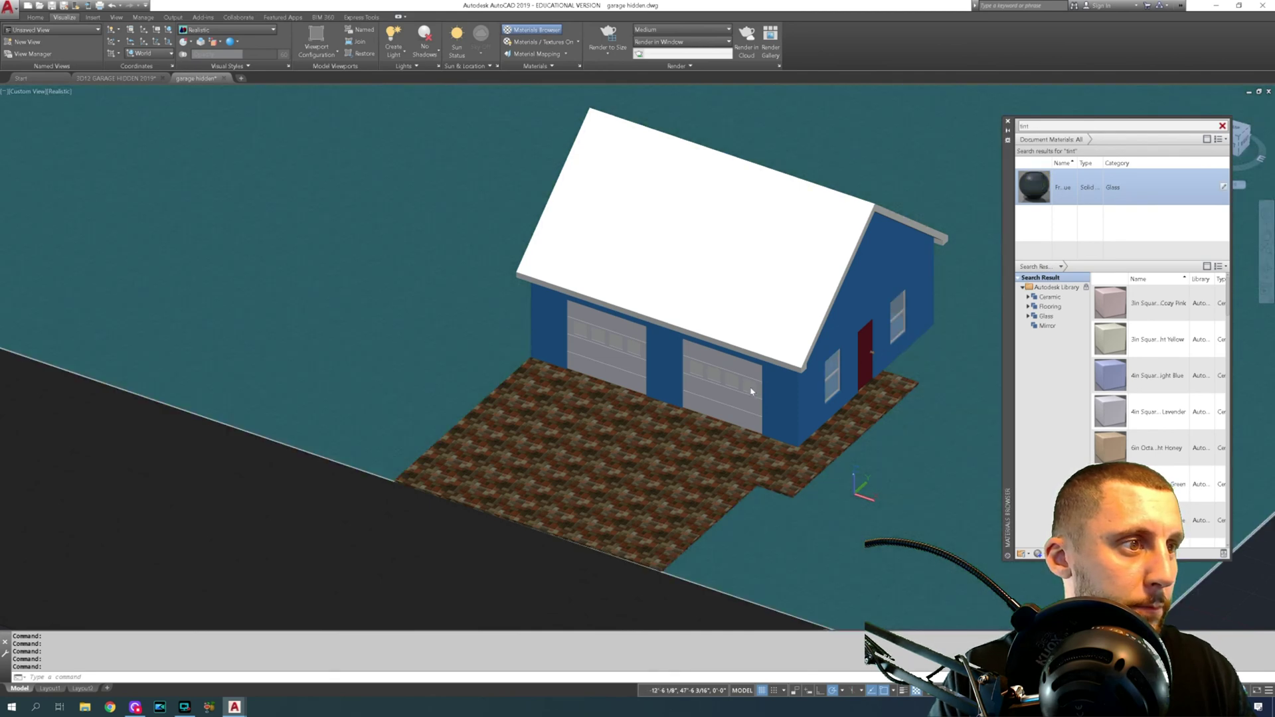
Apply the tinted glass to each right garage door pane, undoing the whole-door application
left_click_drag(940, 295, 747, 388)
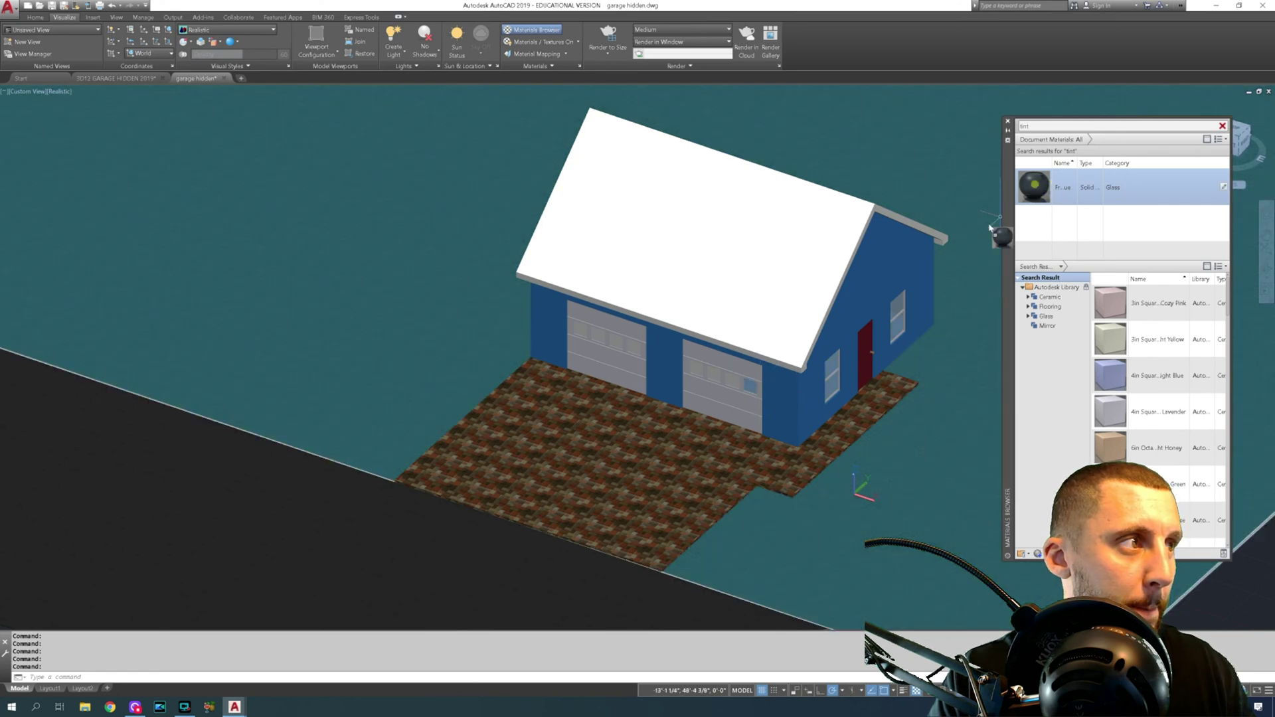
left_click_drag(991, 227, 740, 391)
left_click_drag(849, 287, 717, 372)
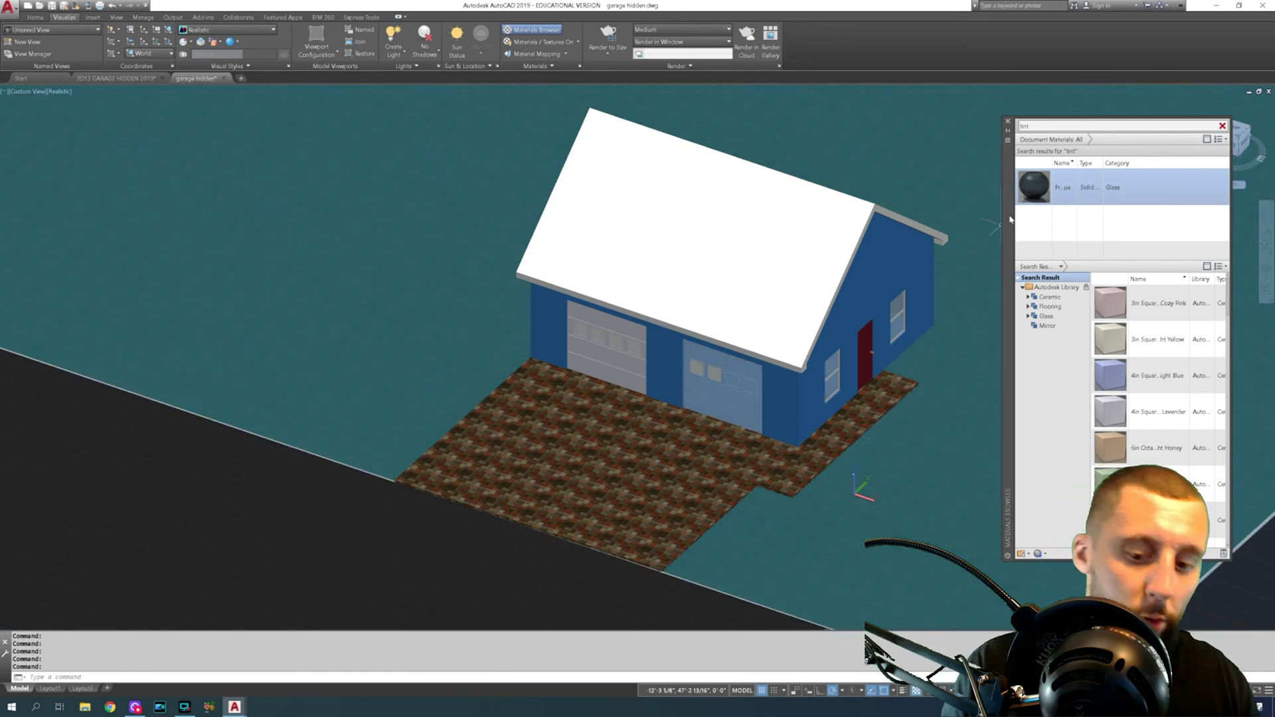
key("ctrl+z")
left_click_drag(1041, 190, 721, 380)
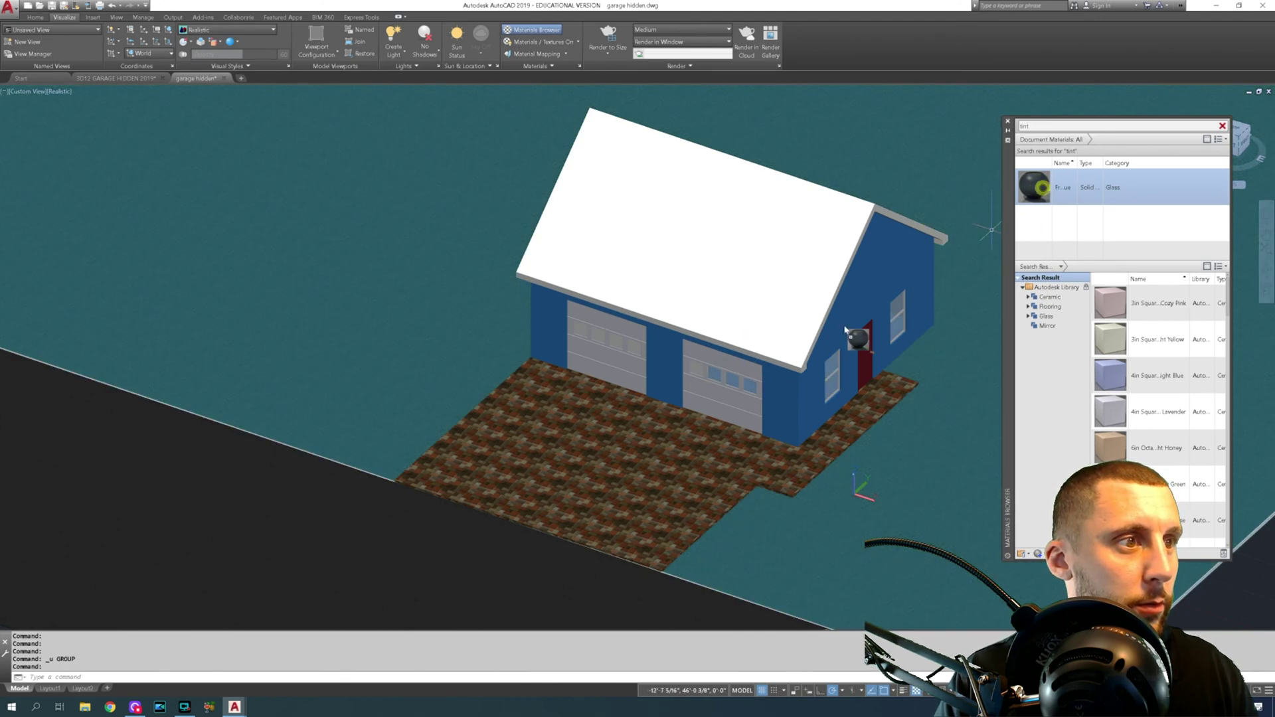
left_click_drag(845, 328, 698, 369)
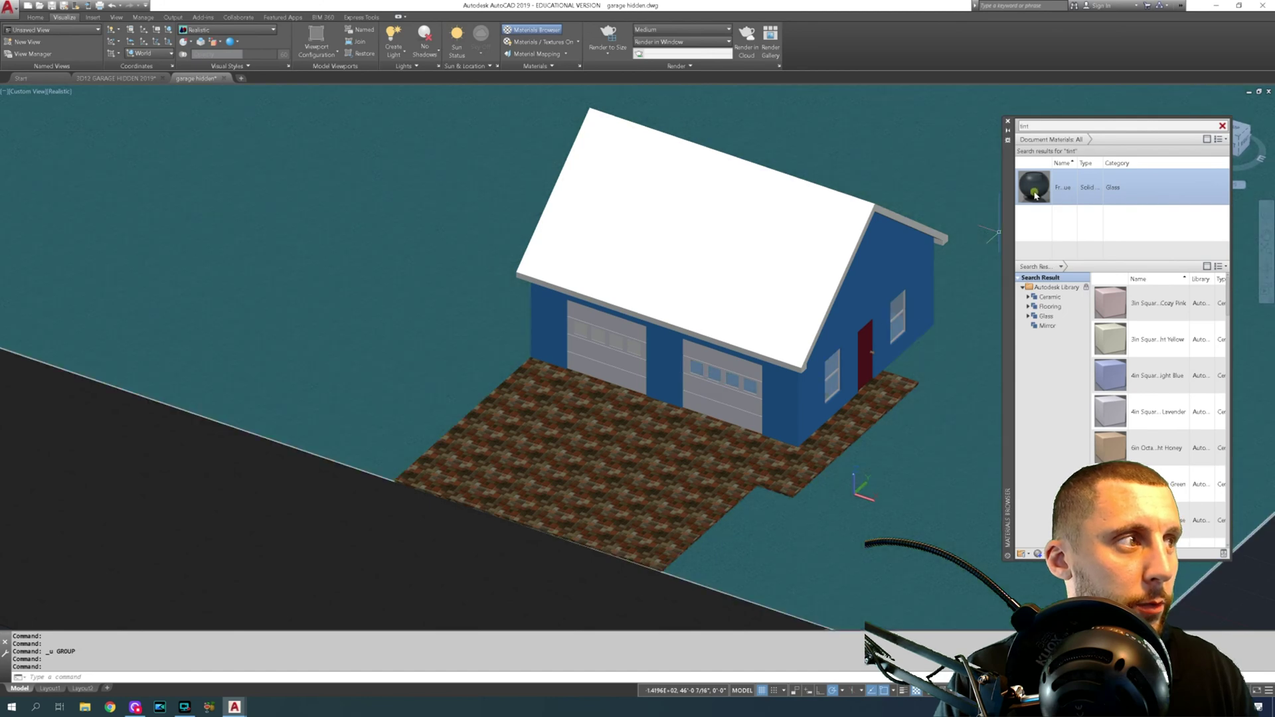
Apply the tinted glass to all four panes of the left garage door
left_click_drag(1035, 194, 637, 348)
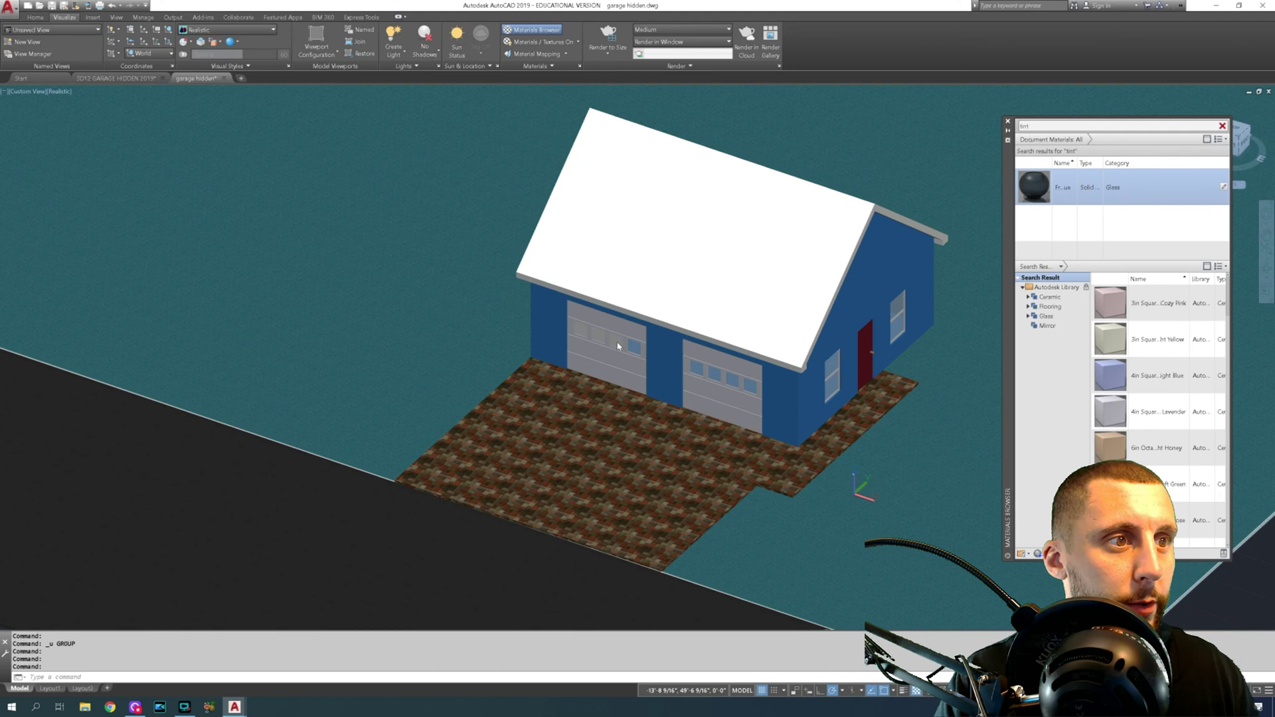
left_click_drag(1045, 188, 616, 341)
left_click_drag(988, 218, 601, 337)
left_click_drag(1024, 184, 580, 330)
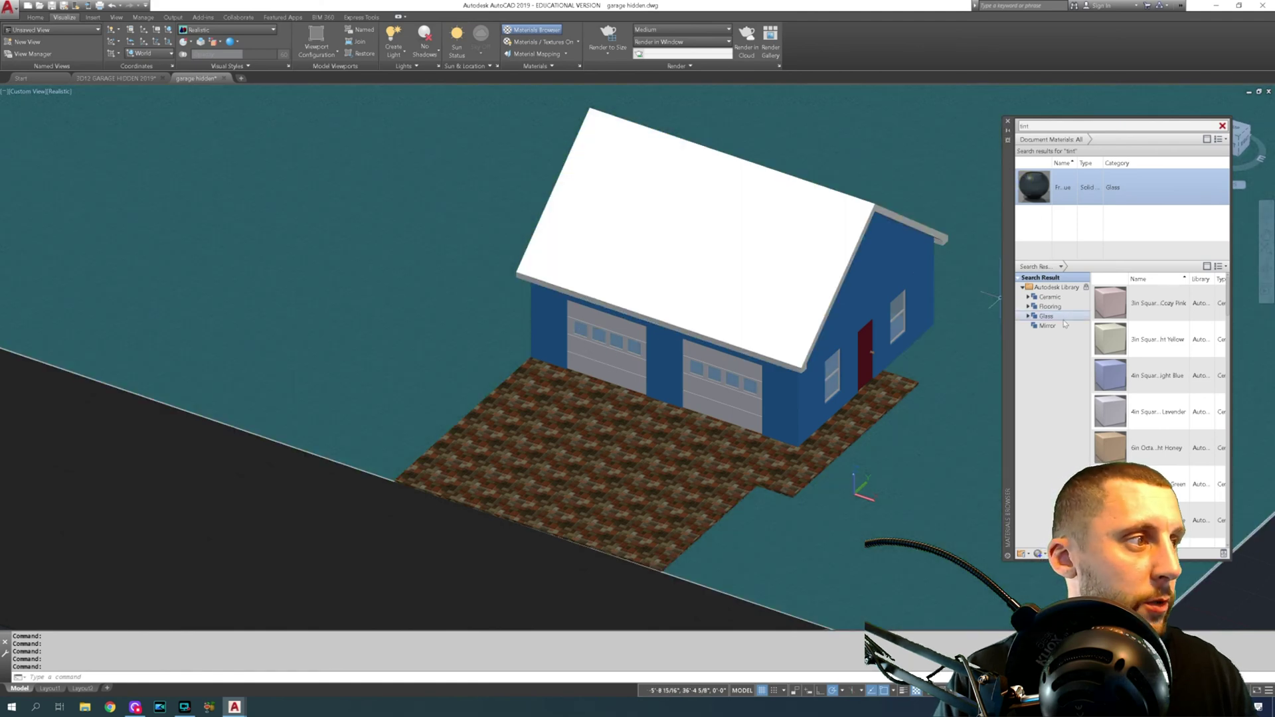
Clear the tint search and apply the Shake - Handsplit roofing material to the roof
left_click(1223, 127)
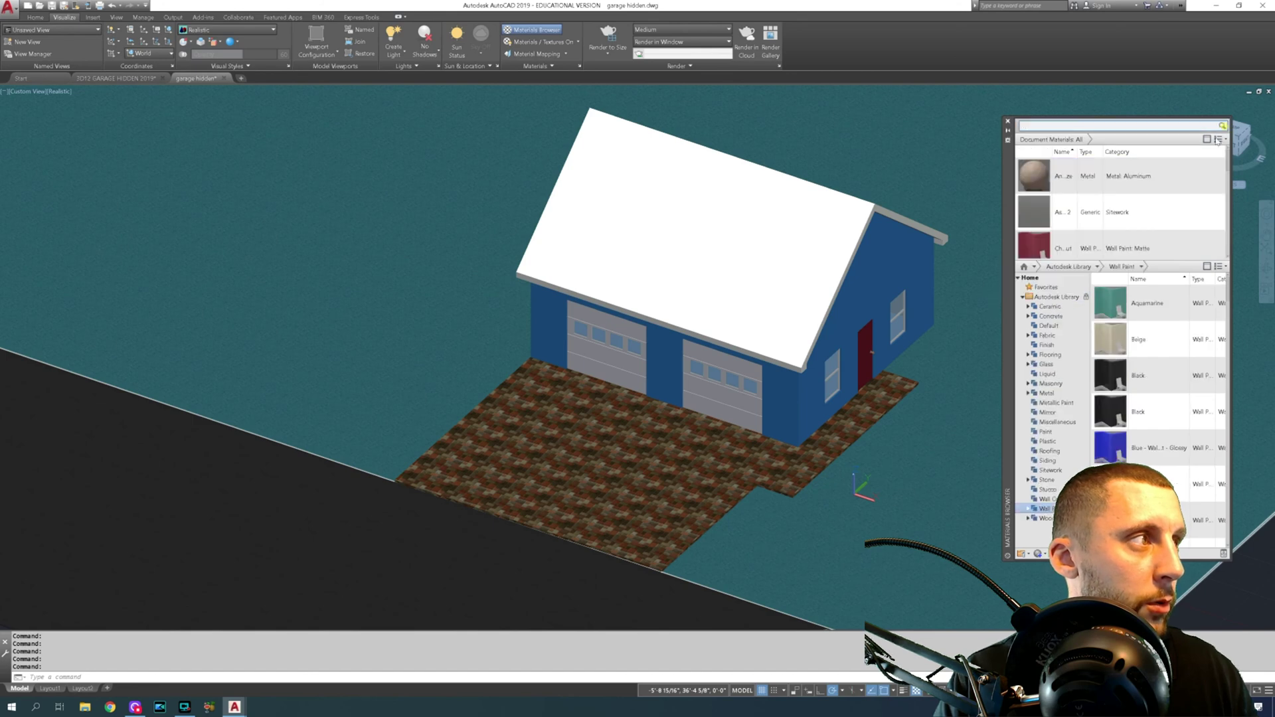
left_click(1070, 453)
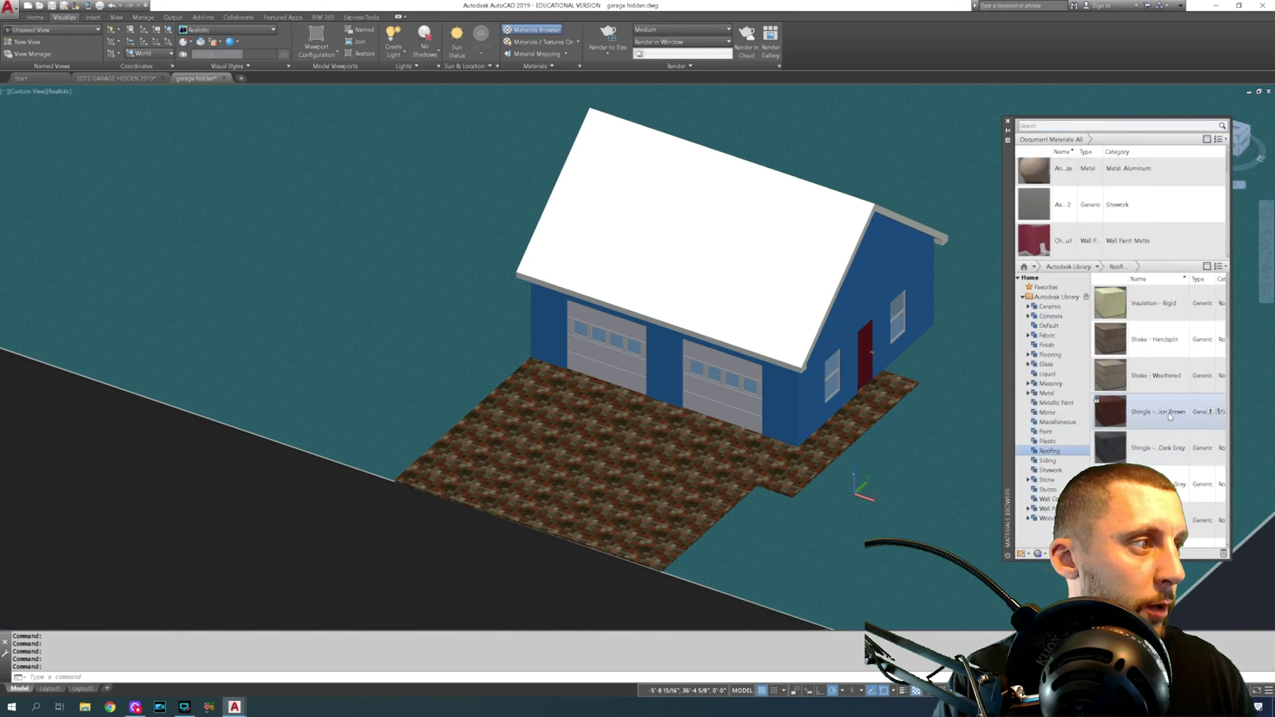
left_click_drag(1110, 339, 795, 304)
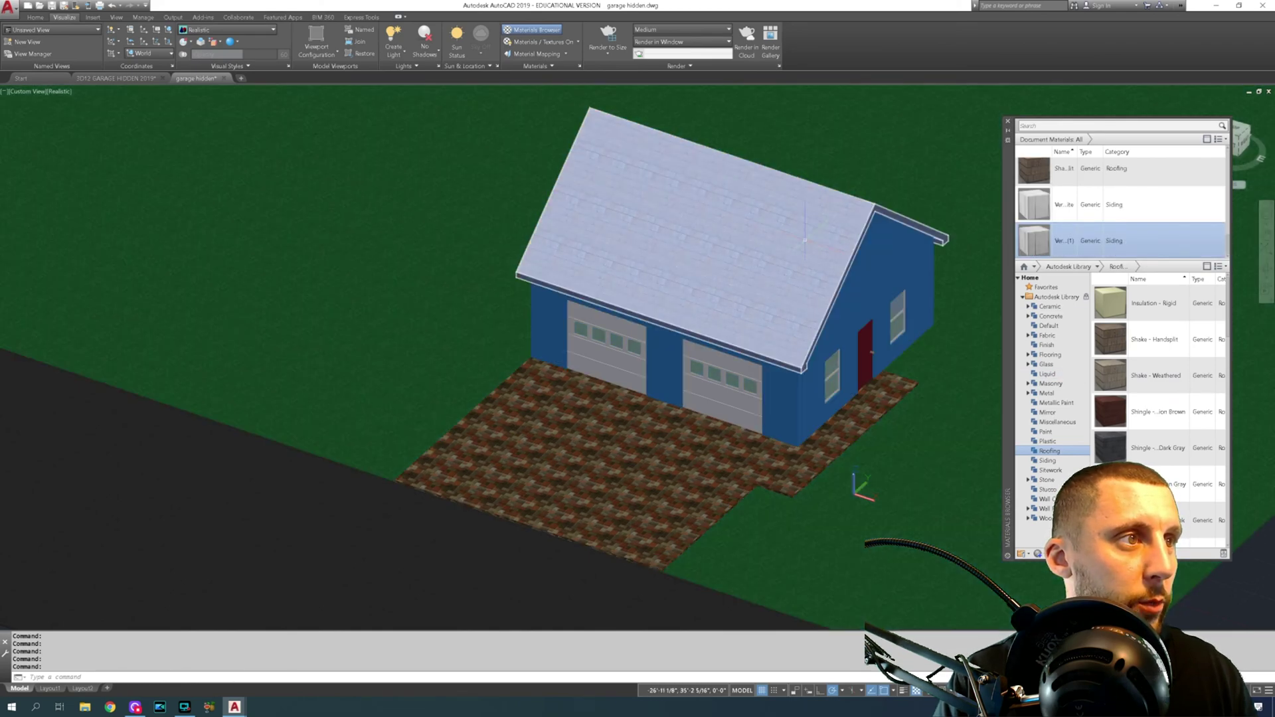
Explode the roof into separate pieces with the EXPLODE command
left_click(805, 239)
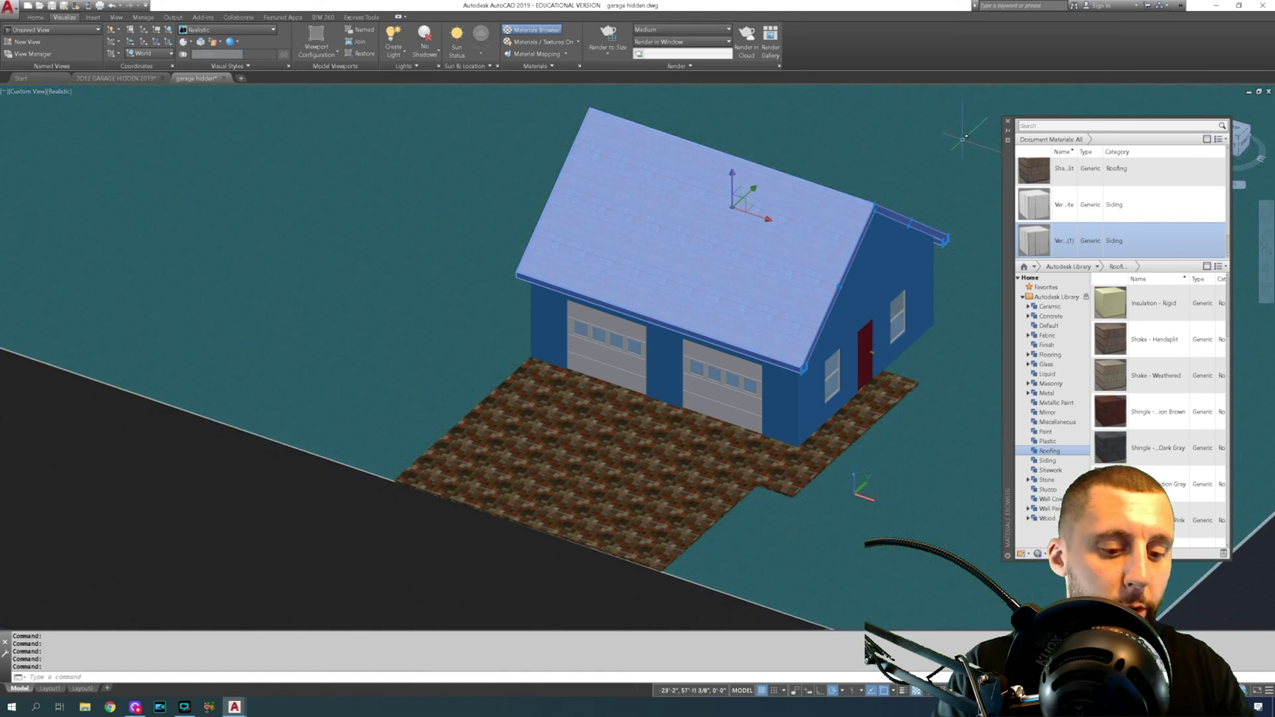
type("e")
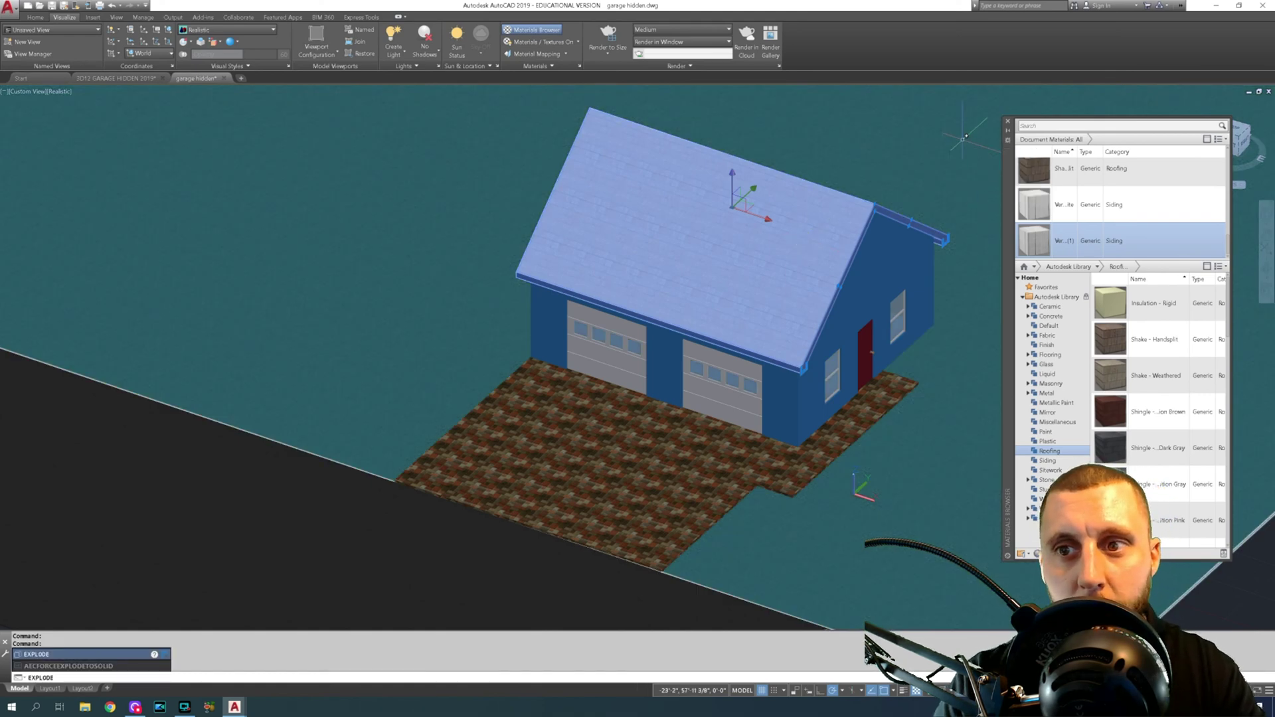
type("xplode")
key("Return")
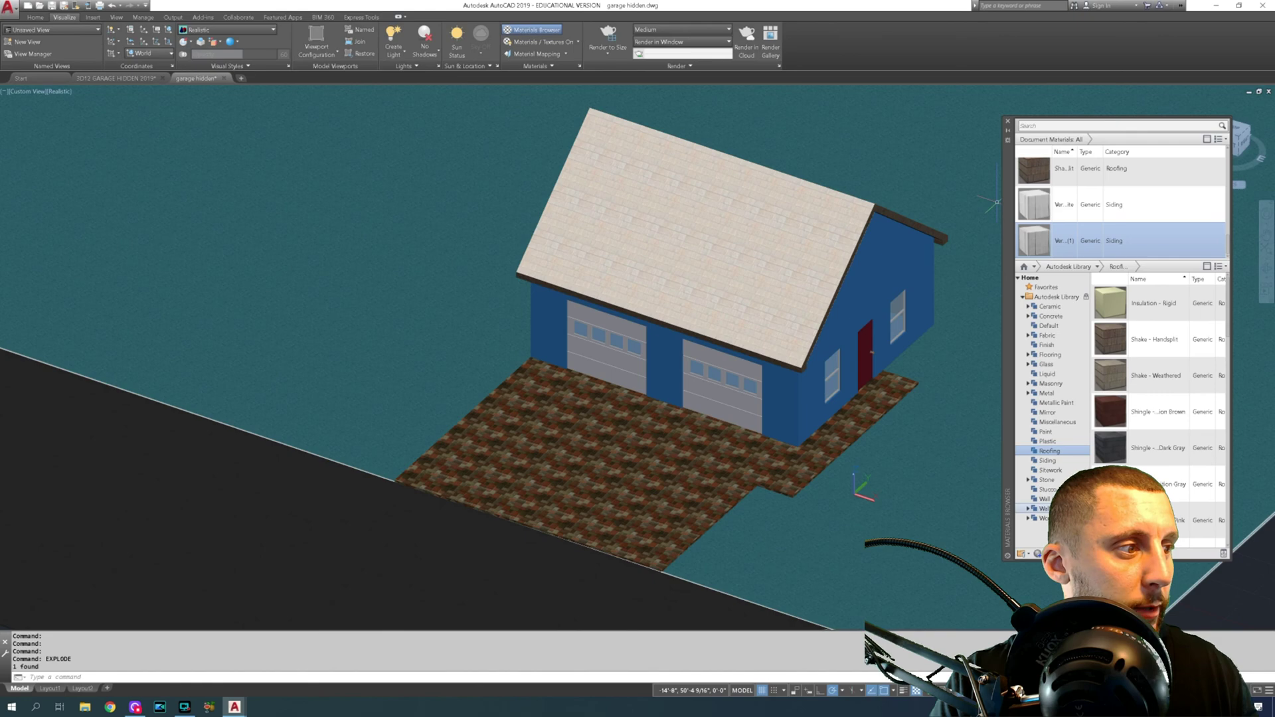
left_click(1043, 508)
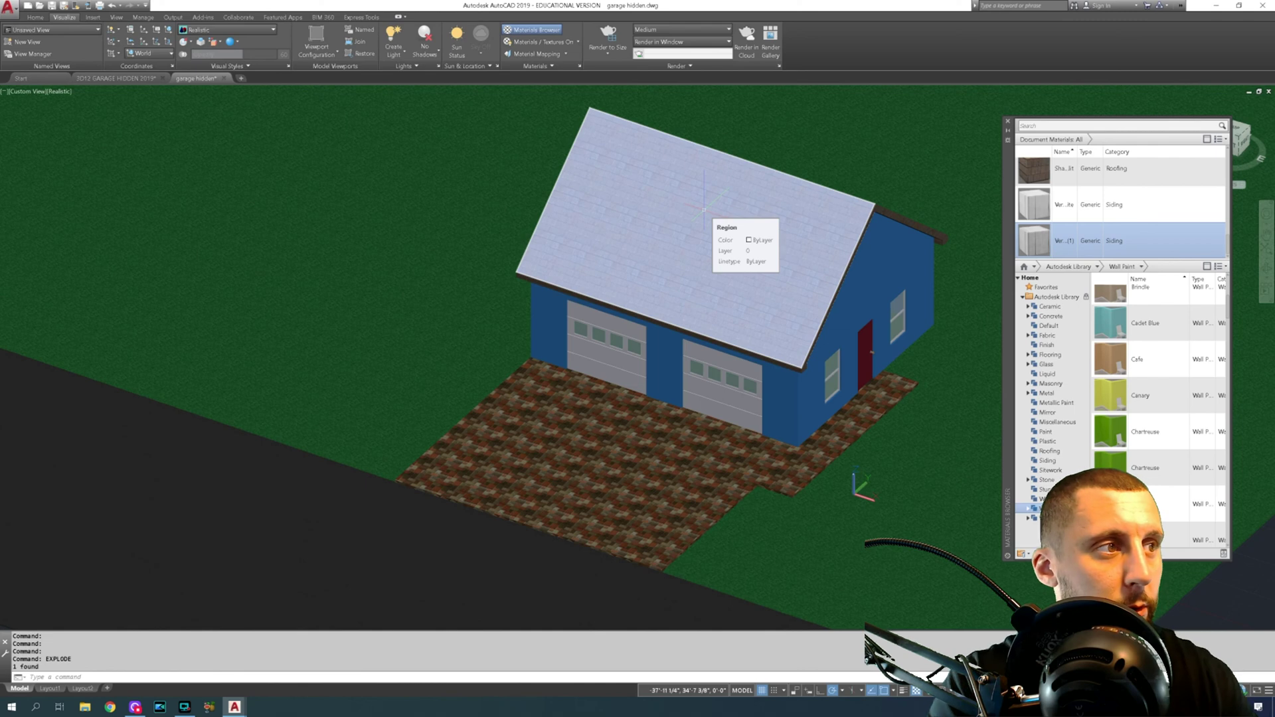
Paint the roof edge trim and the trim near the roof corner Cool White
scroll(1157, 438, "down", 3)
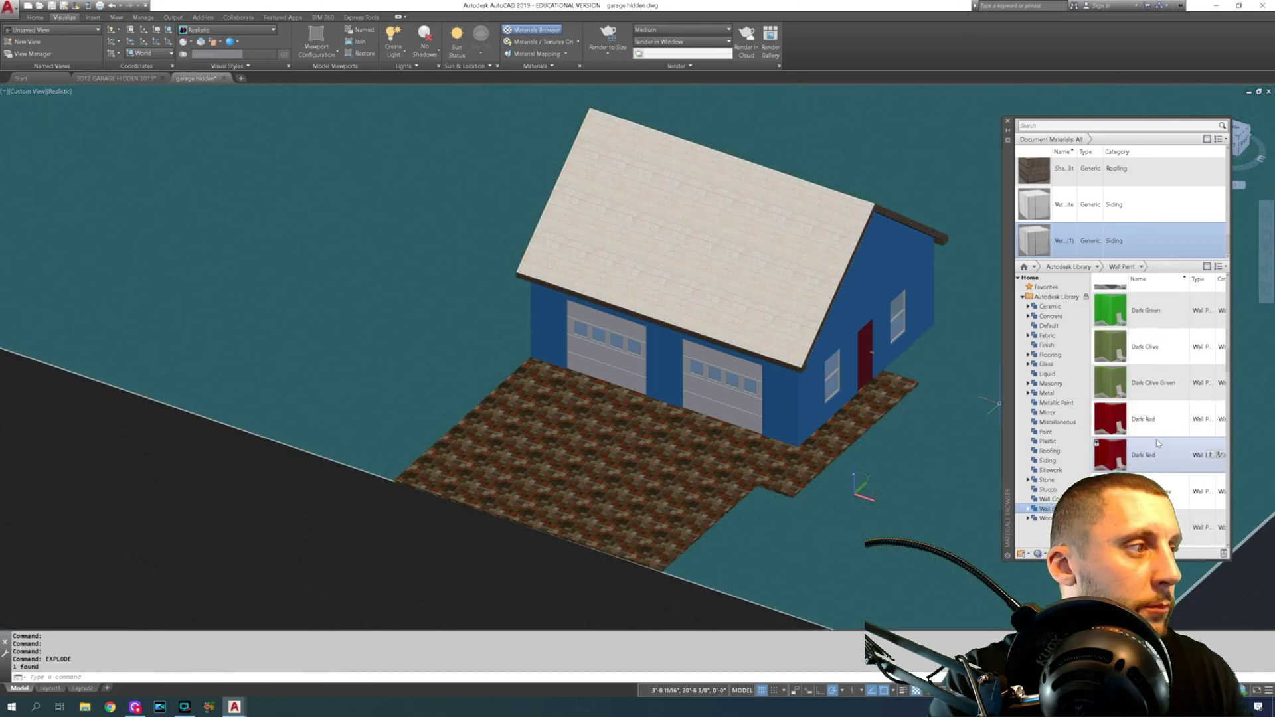
left_click_drag(1157, 439, 916, 227)
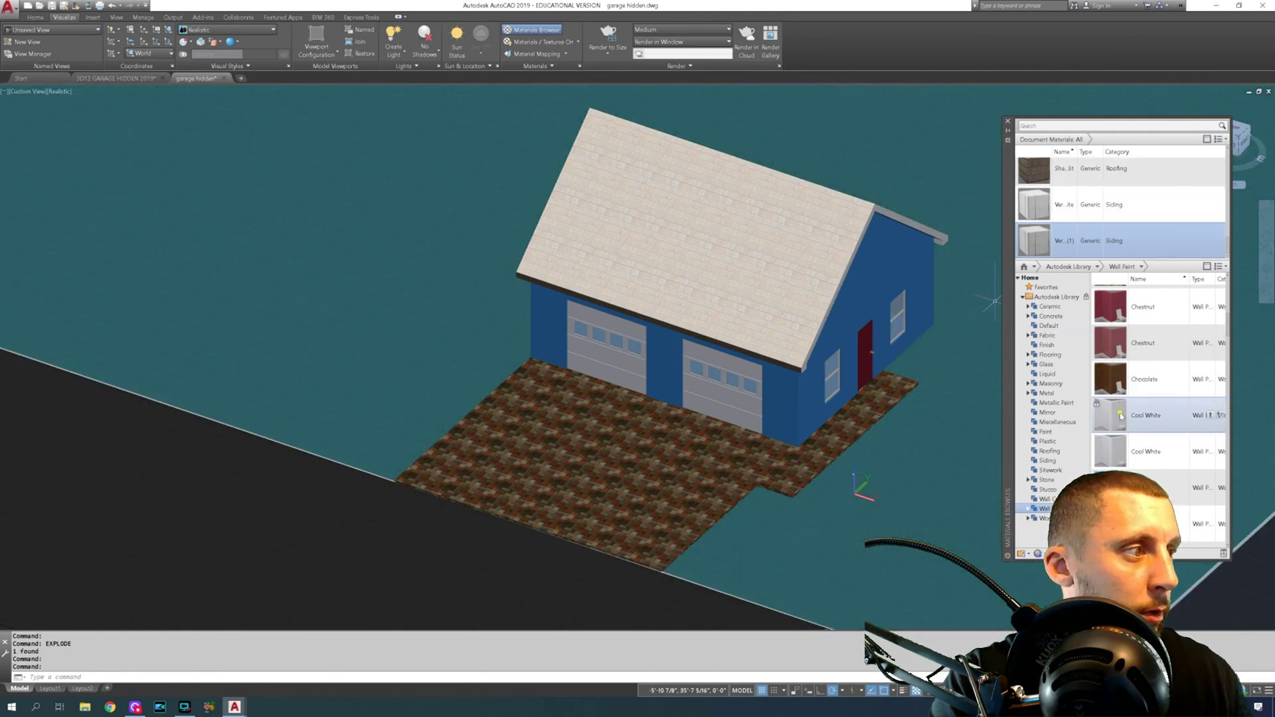
left_click_drag(1122, 415, 790, 371)
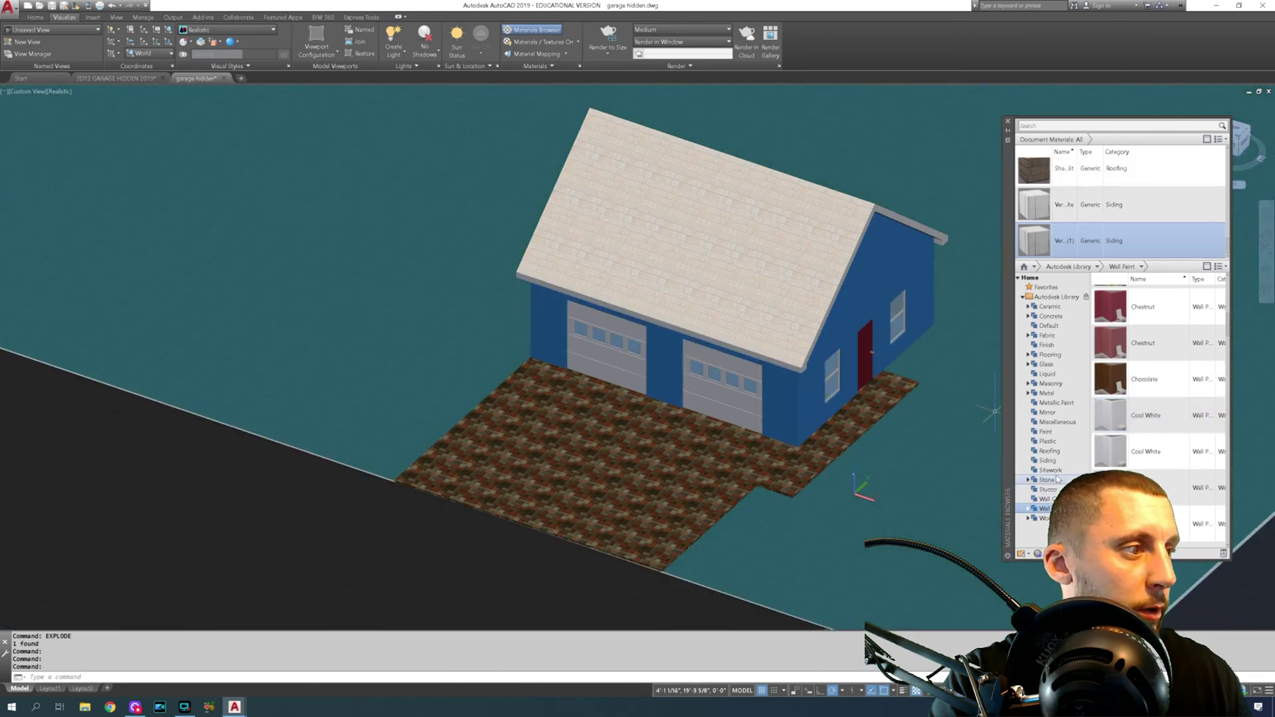
Cover the roof with Spanish Tile - Red 3 after trying Spanish Tile - Brown
left_click(1050, 451)
scroll(1150, 428, "down", 3)
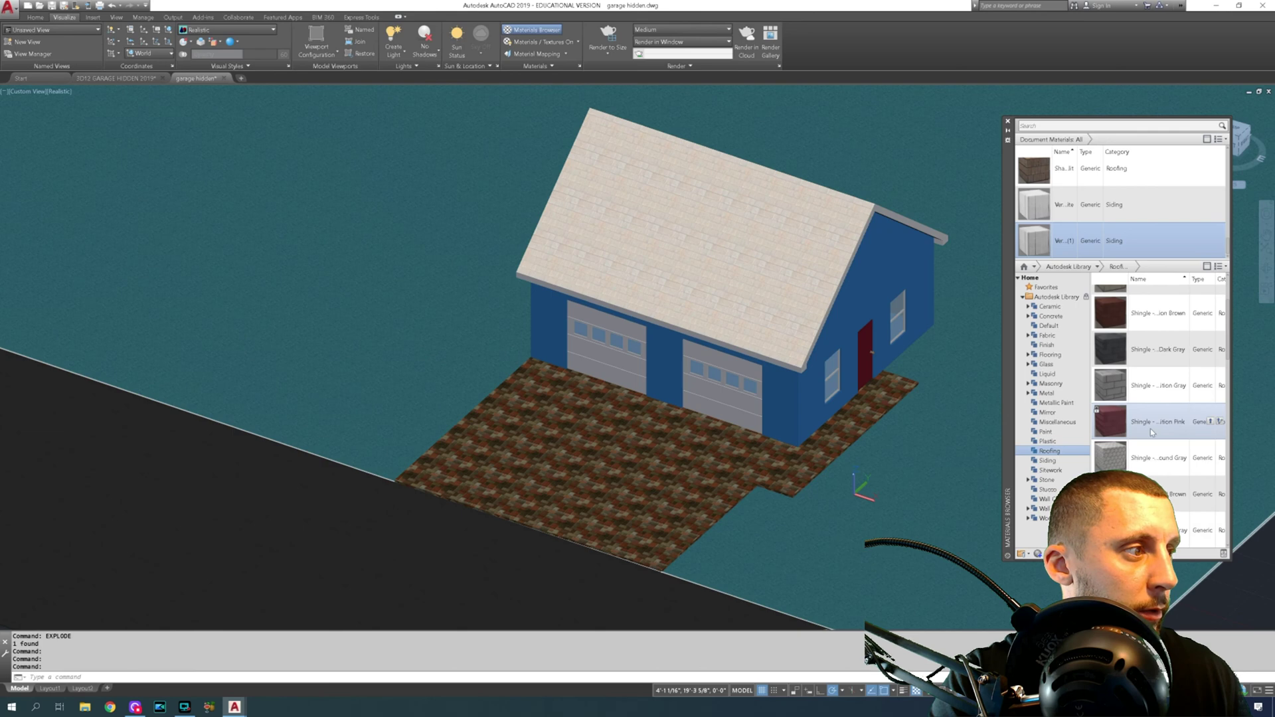
scroll(1153, 432, "down", 4)
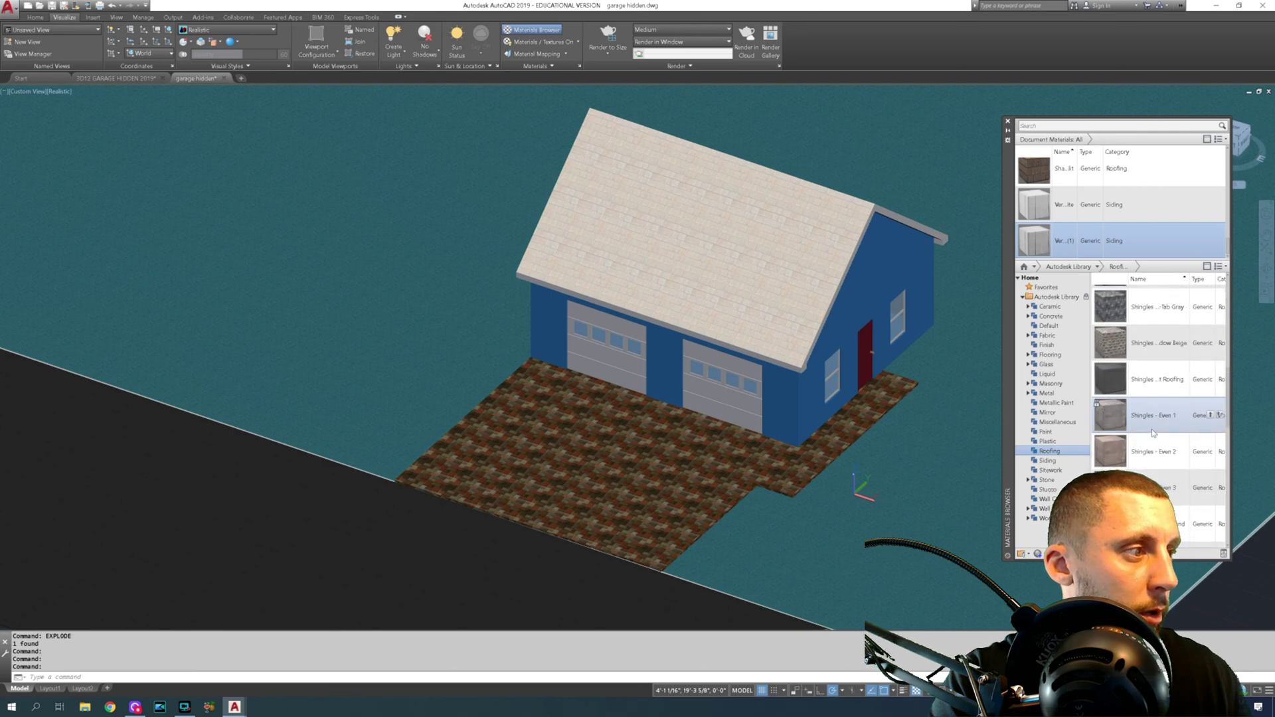
left_click_drag(1153, 418, 814, 298)
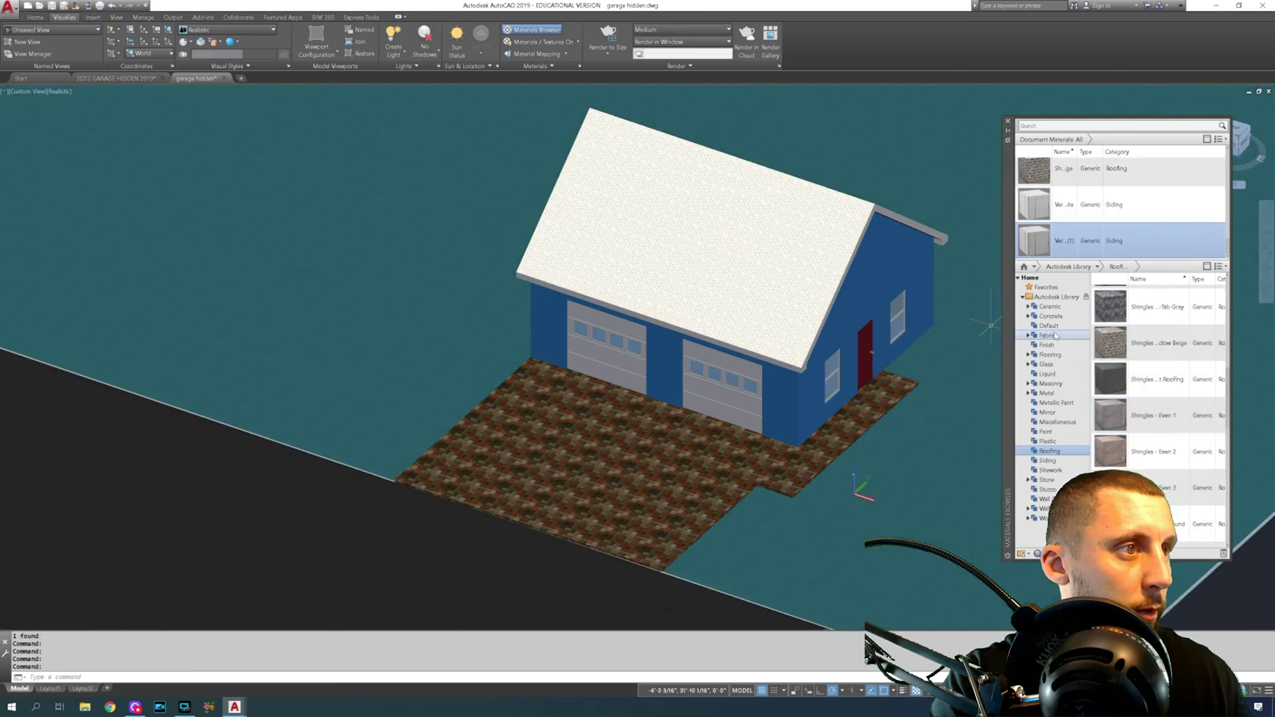
scroll(1169, 417, "down", 3)
scroll(1169, 417, "down", 5)
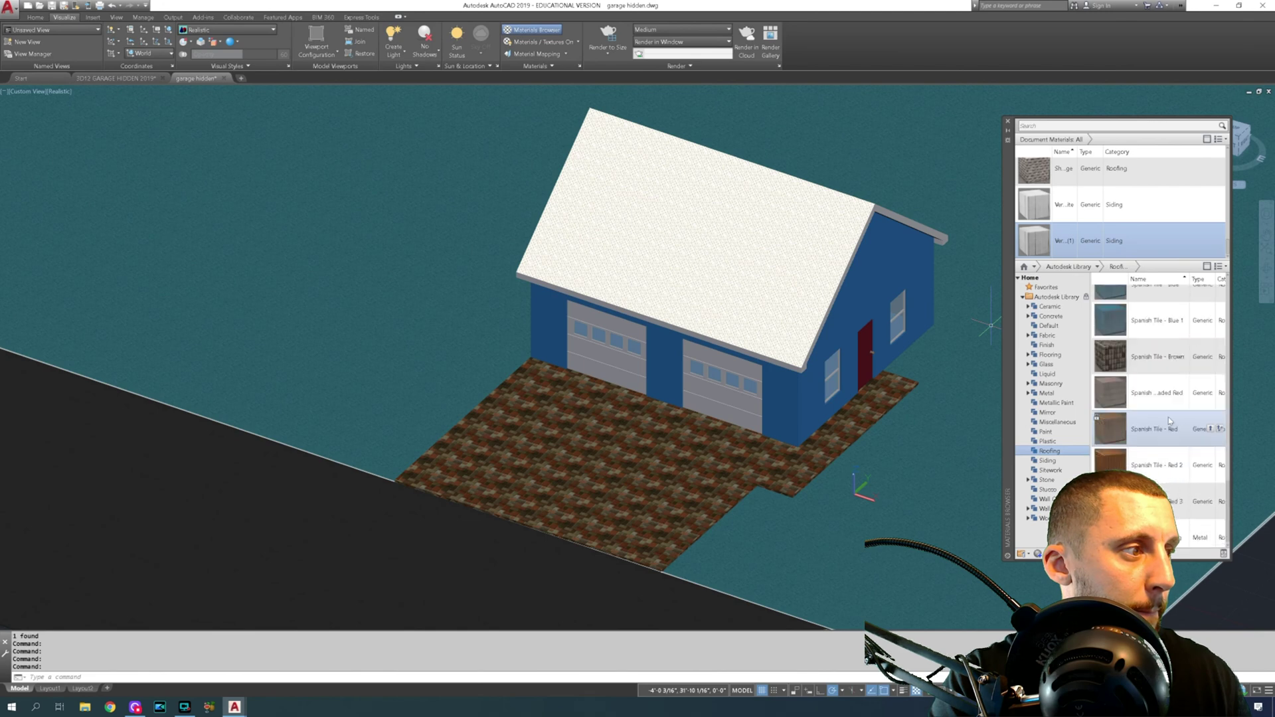
left_click_drag(1115, 362, 764, 294)
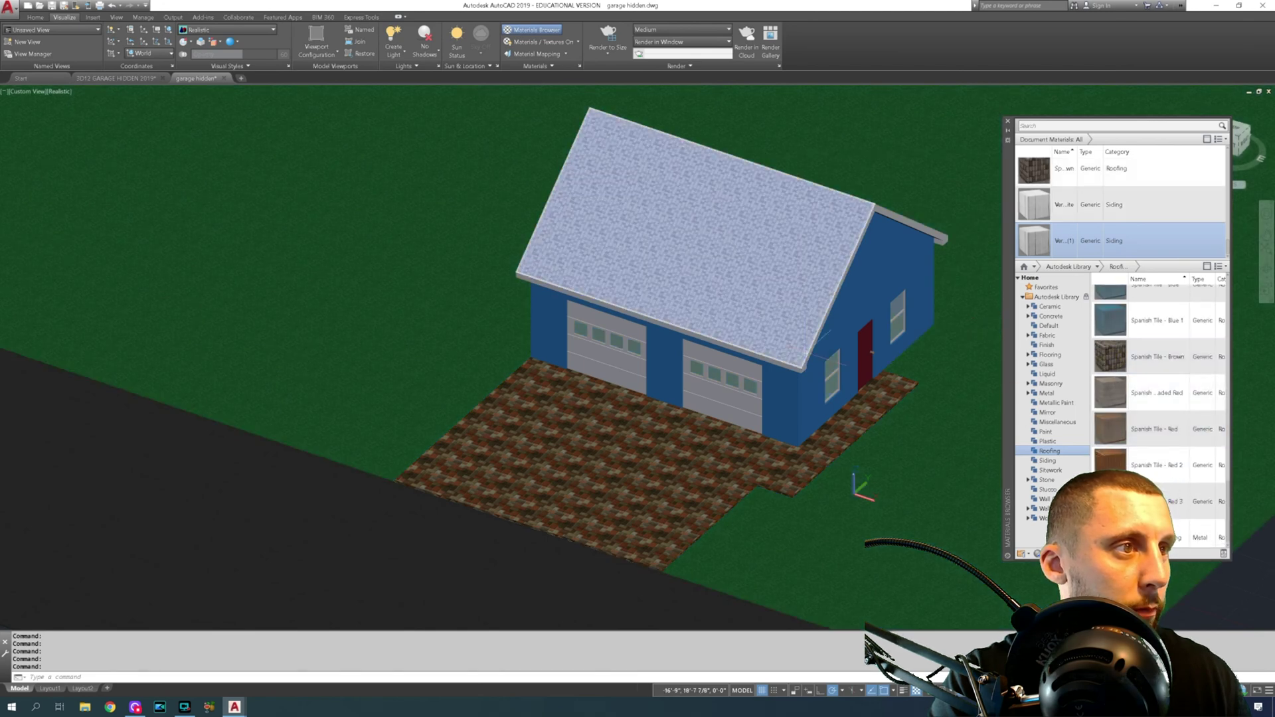
scroll(1188, 451, "down", 1)
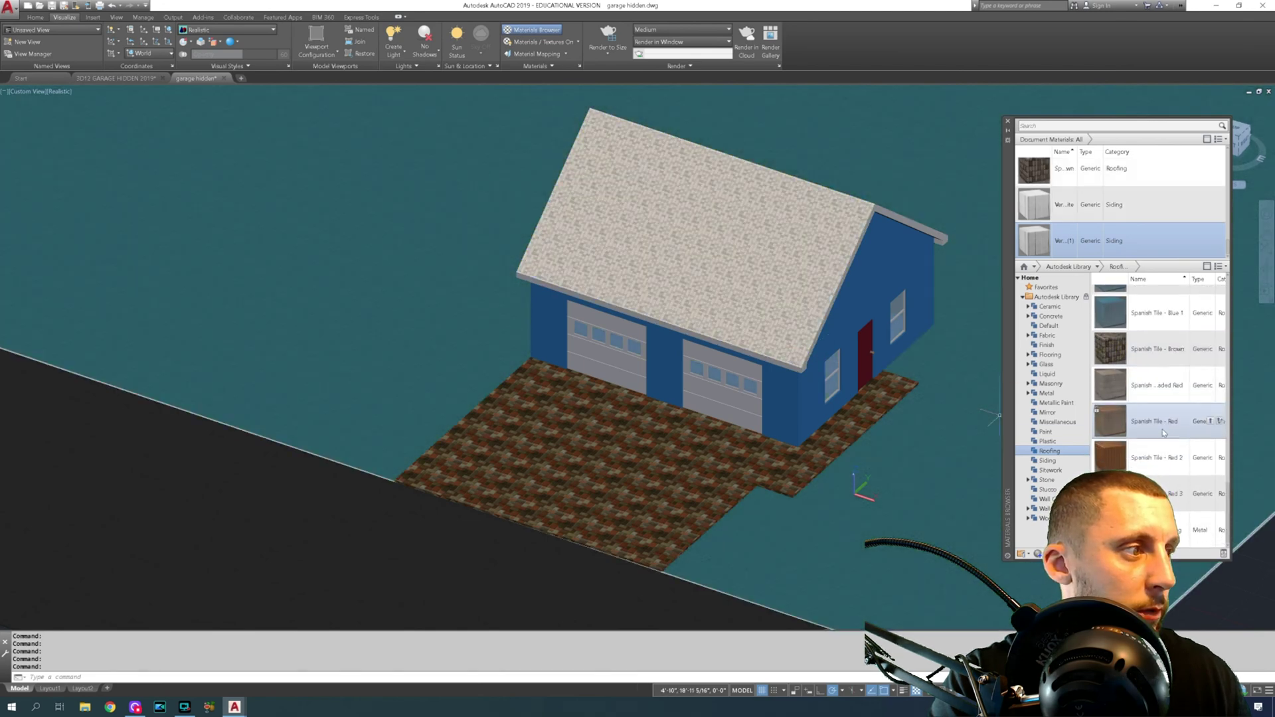
left_click_drag(1192, 494, 771, 293)
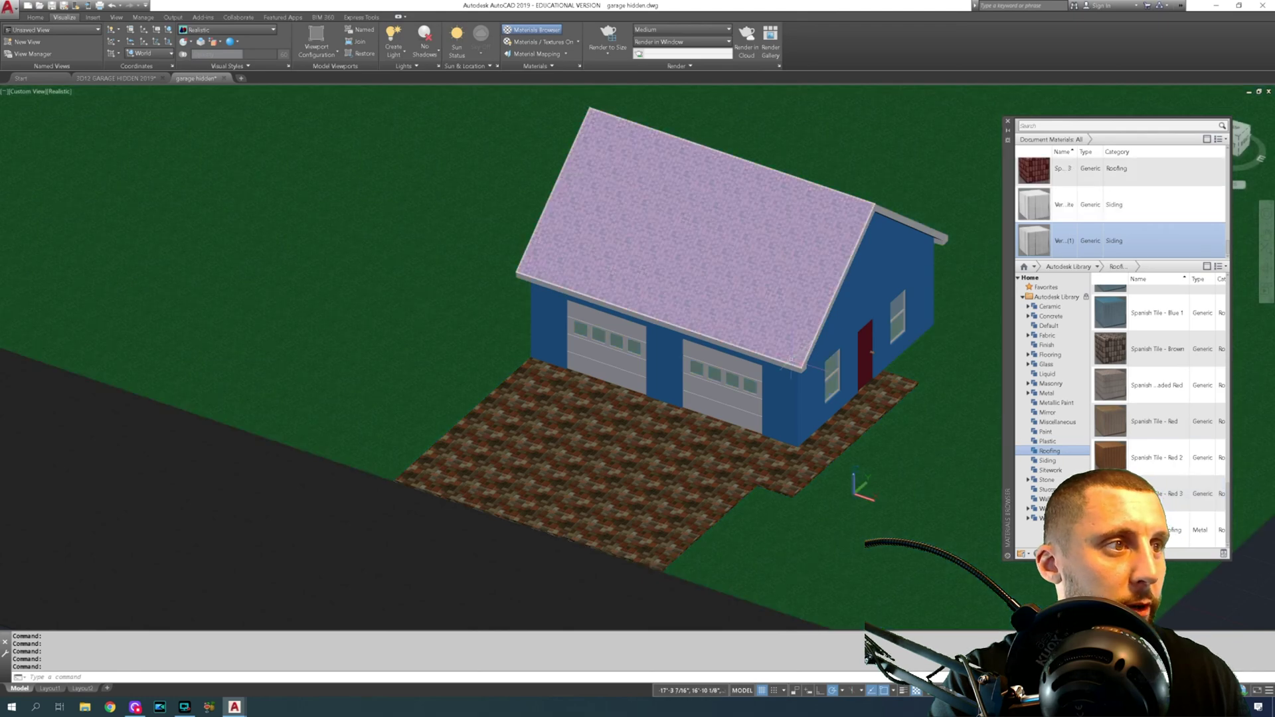
scroll(839, 339, "up", 2)
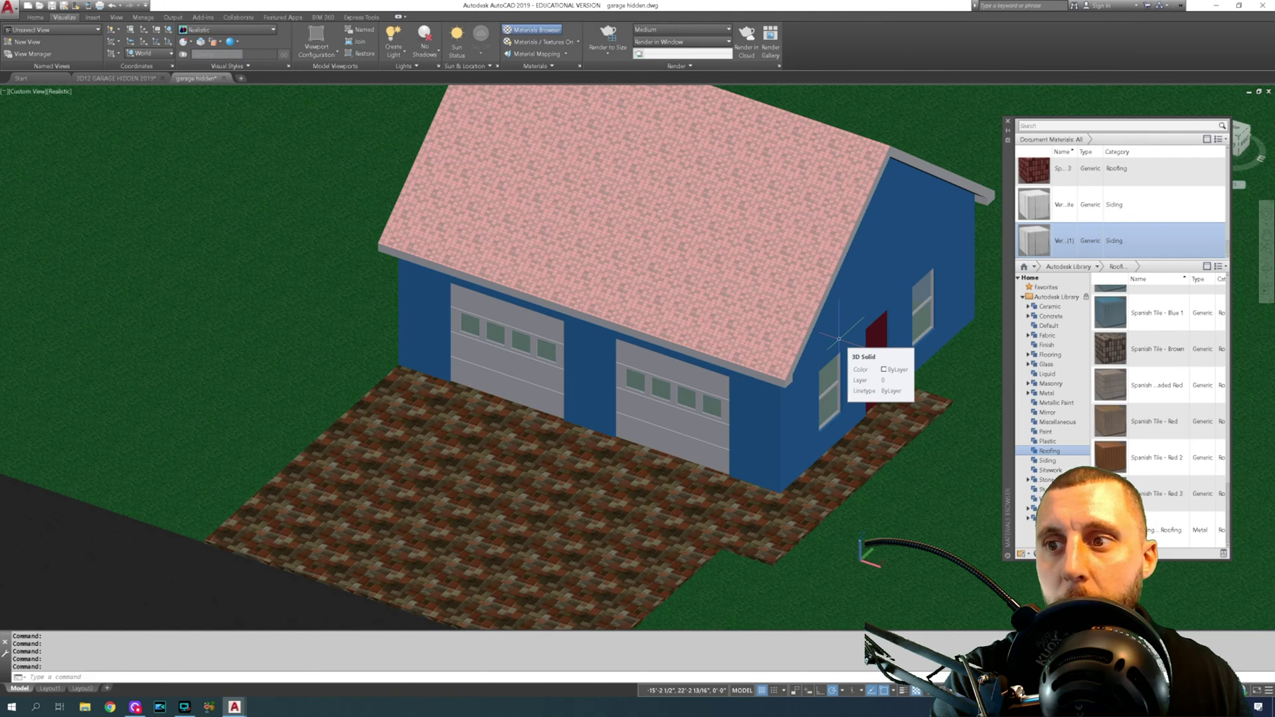
Turn on full shadows, switch off default lighting and turn the sun on
middle_click_drag(839, 339, 671, 432, "shift")
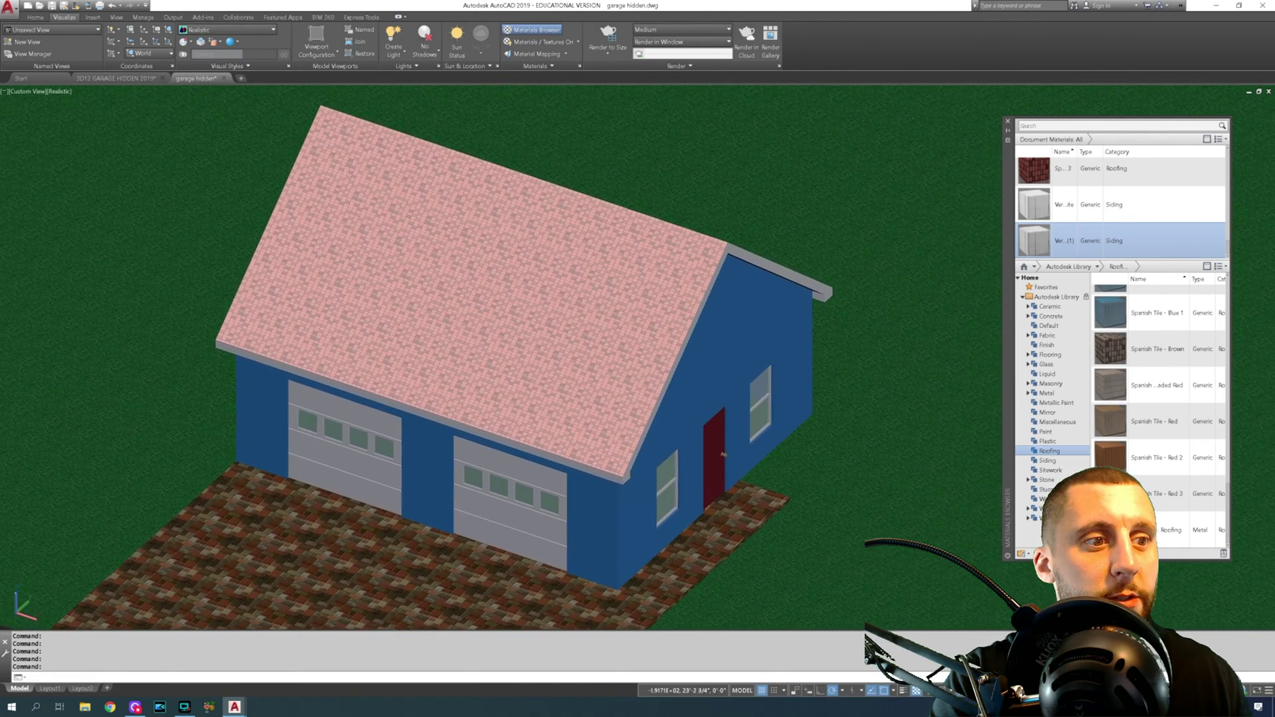
scroll(671, 398, "up", 3)
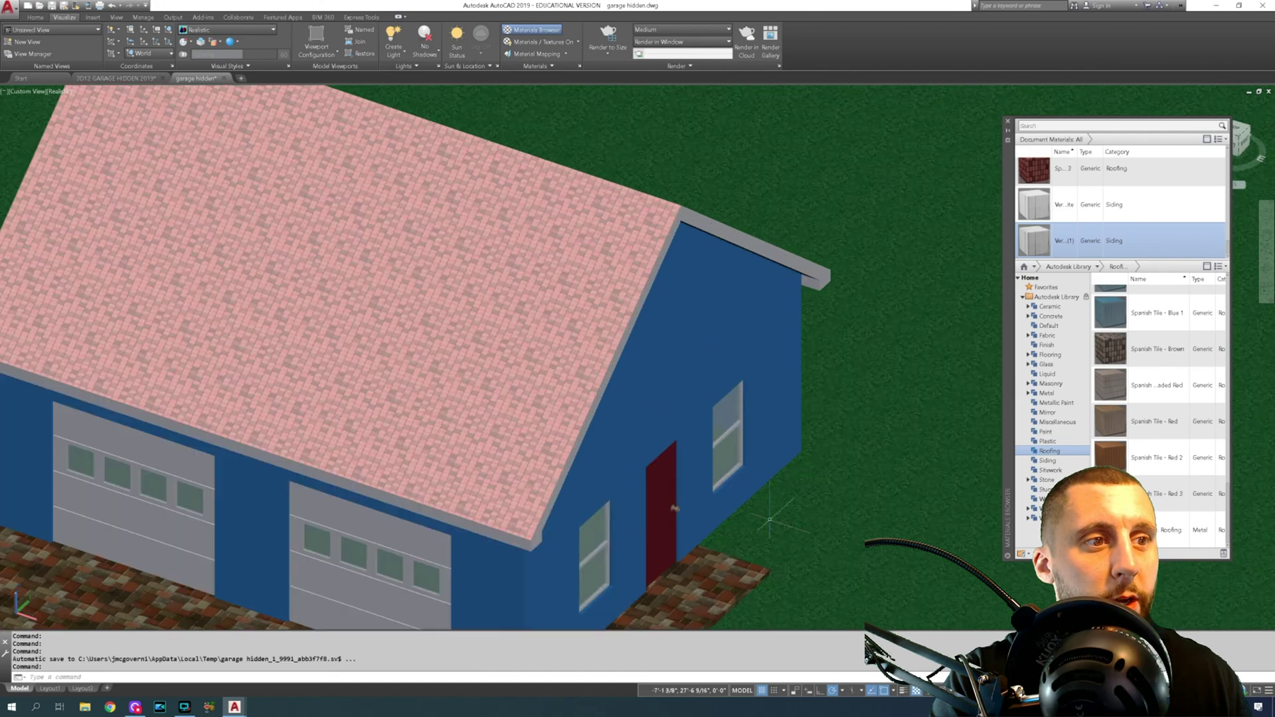
middle_click_drag(540, 365, 700, 330)
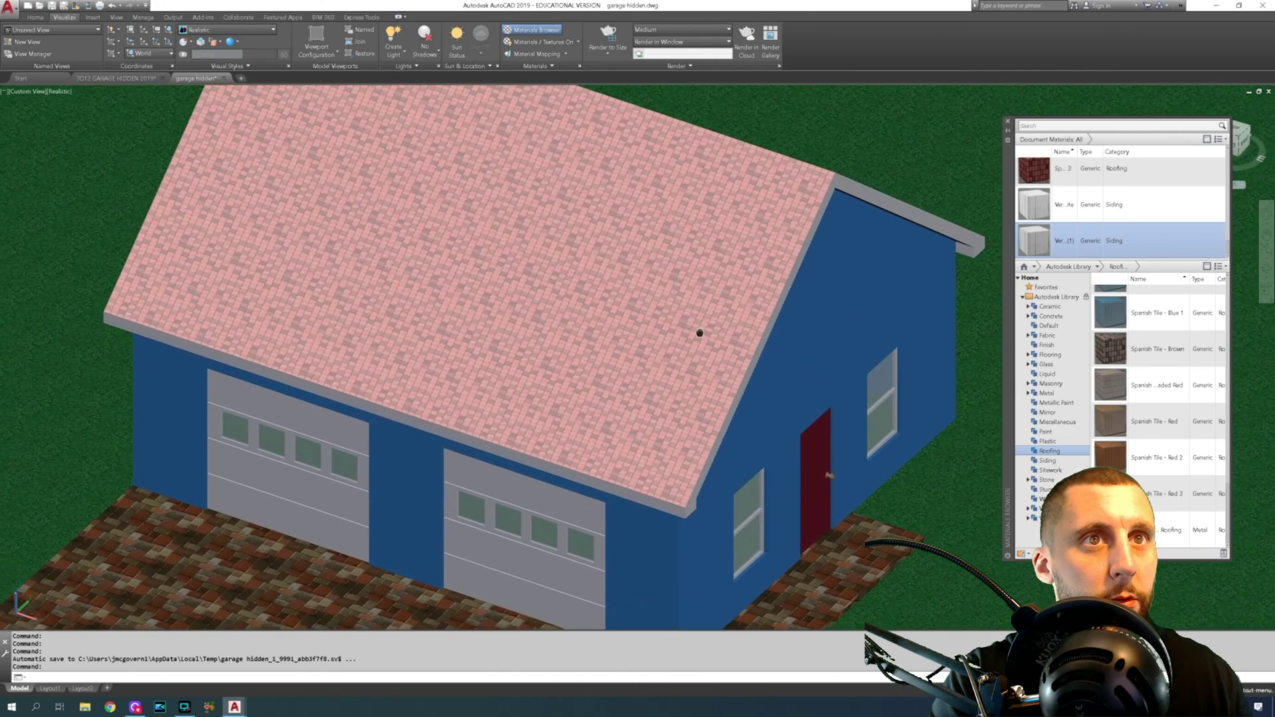
left_click(425, 48)
left_click(440, 110)
left_click(405, 65)
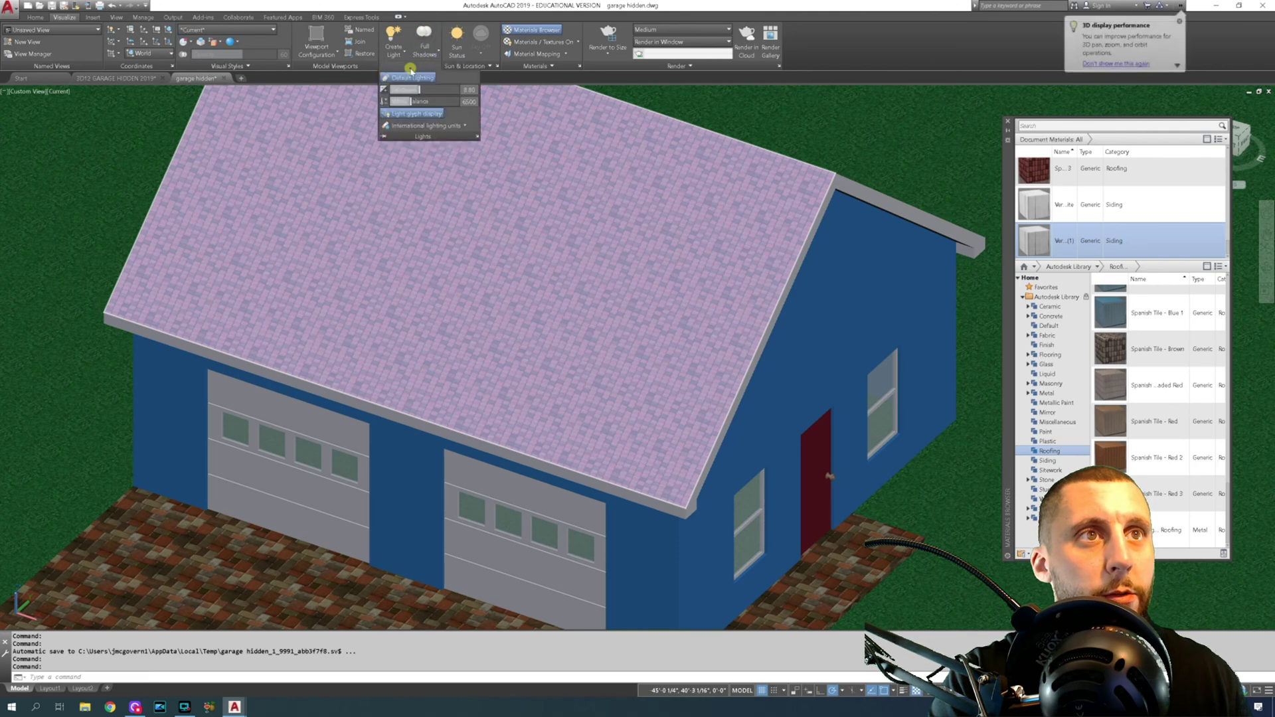
left_click(411, 78)
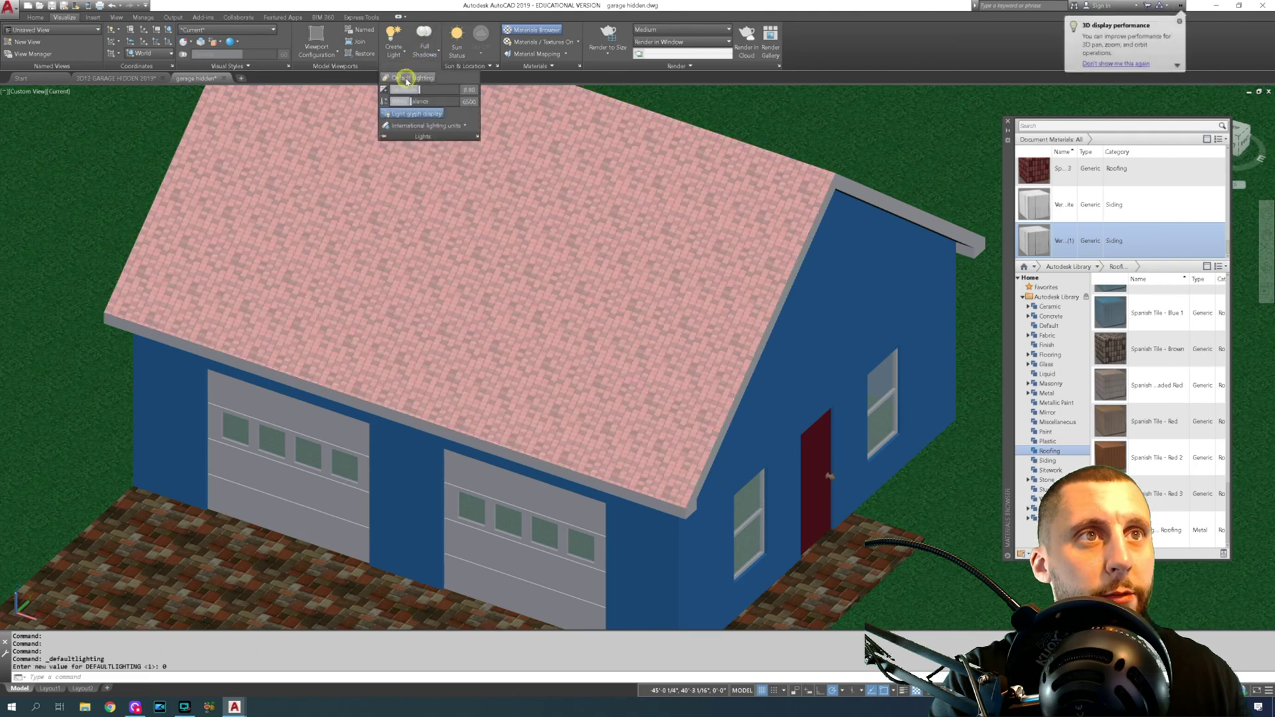
left_click(457, 41)
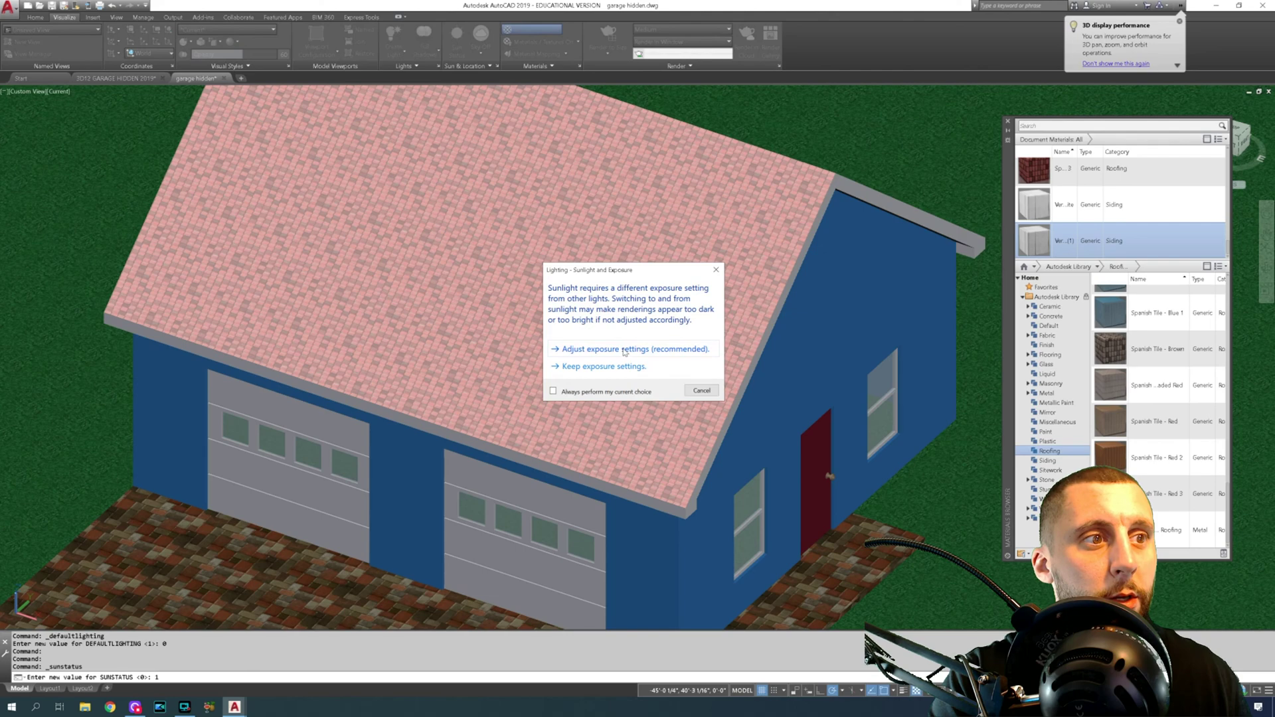
left_click(702, 390)
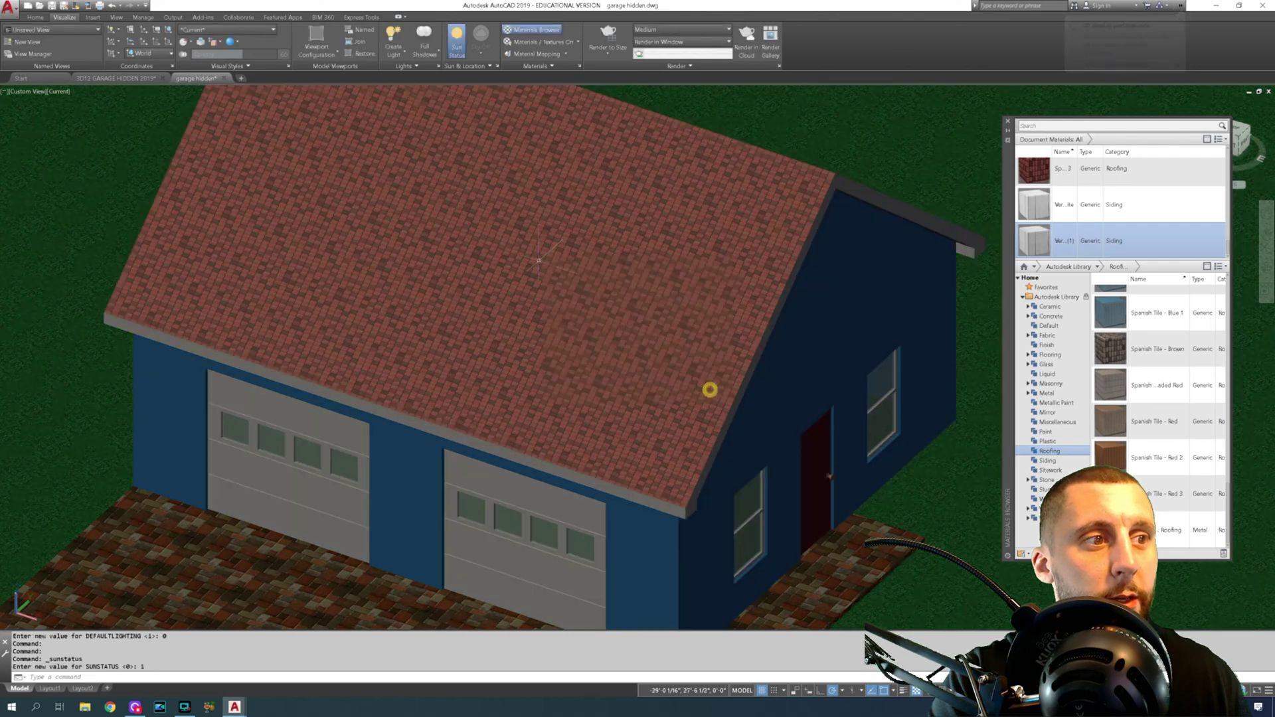
Set the sun date to 9/20/2019, lower exposure to 5.80, and render to size
left_click(468, 66)
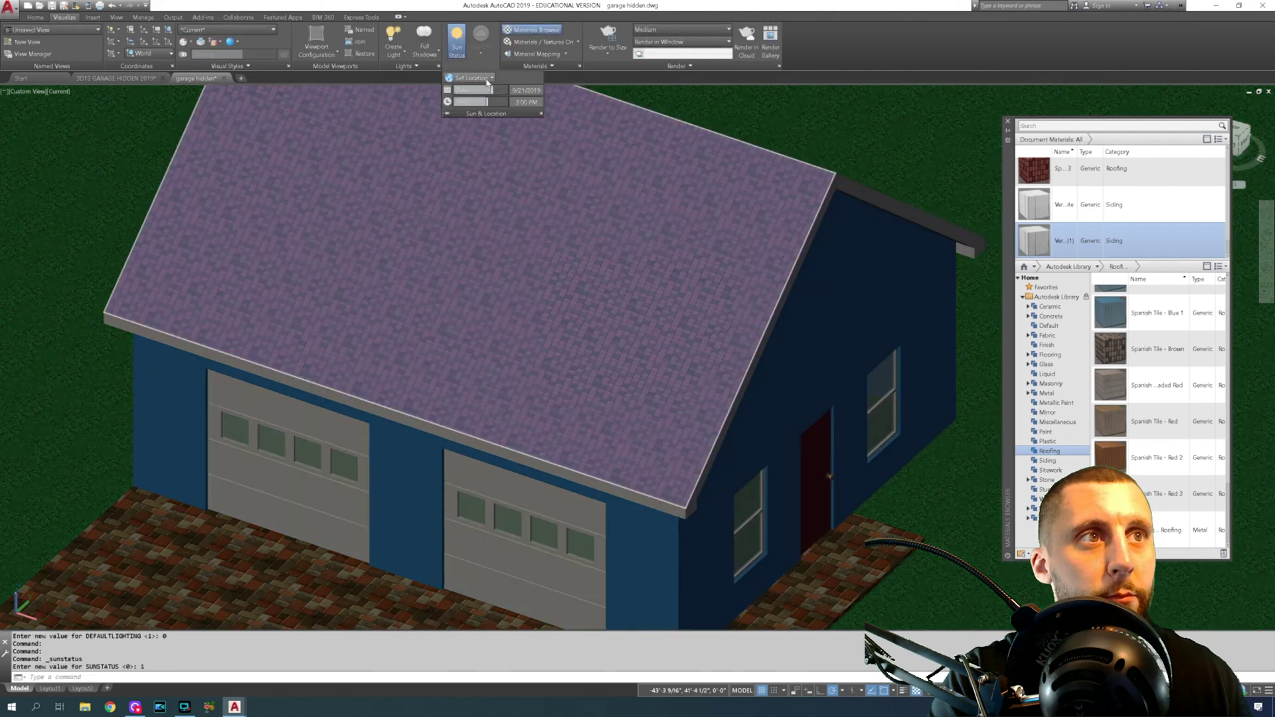
left_click_drag(491, 89, 475, 101)
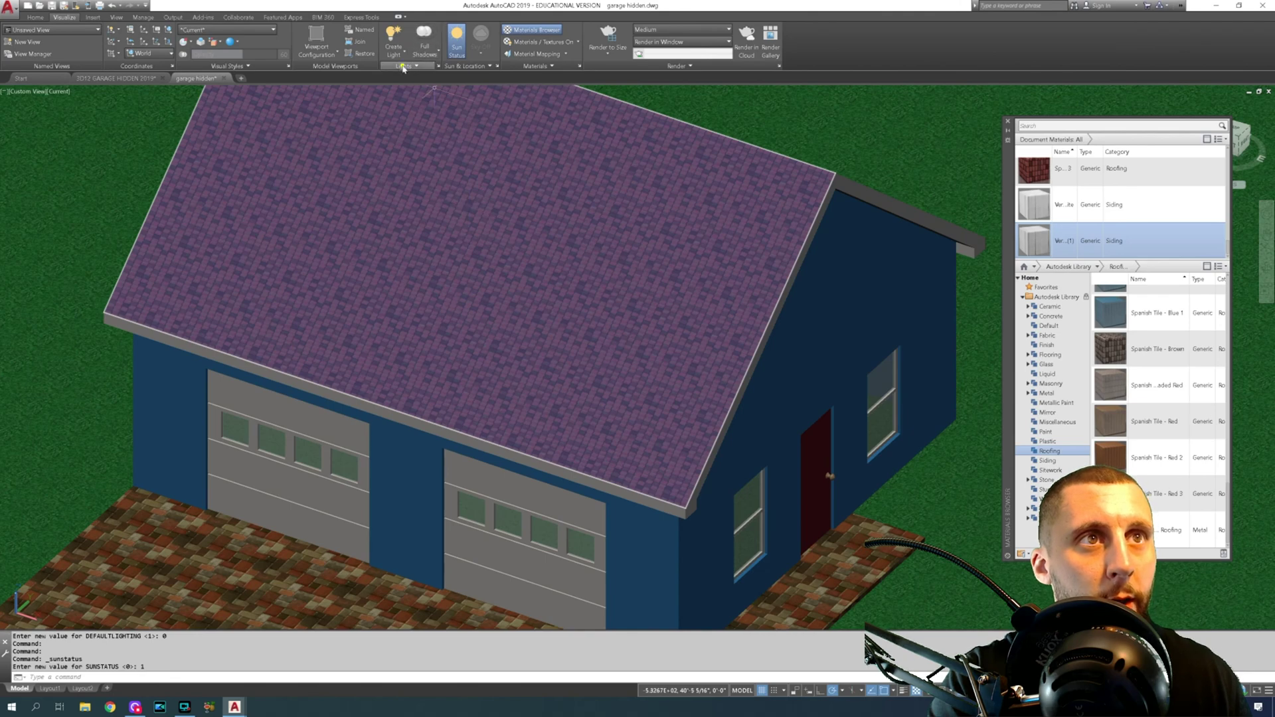
left_click(401, 67)
left_click_drag(415, 89, 399, 94)
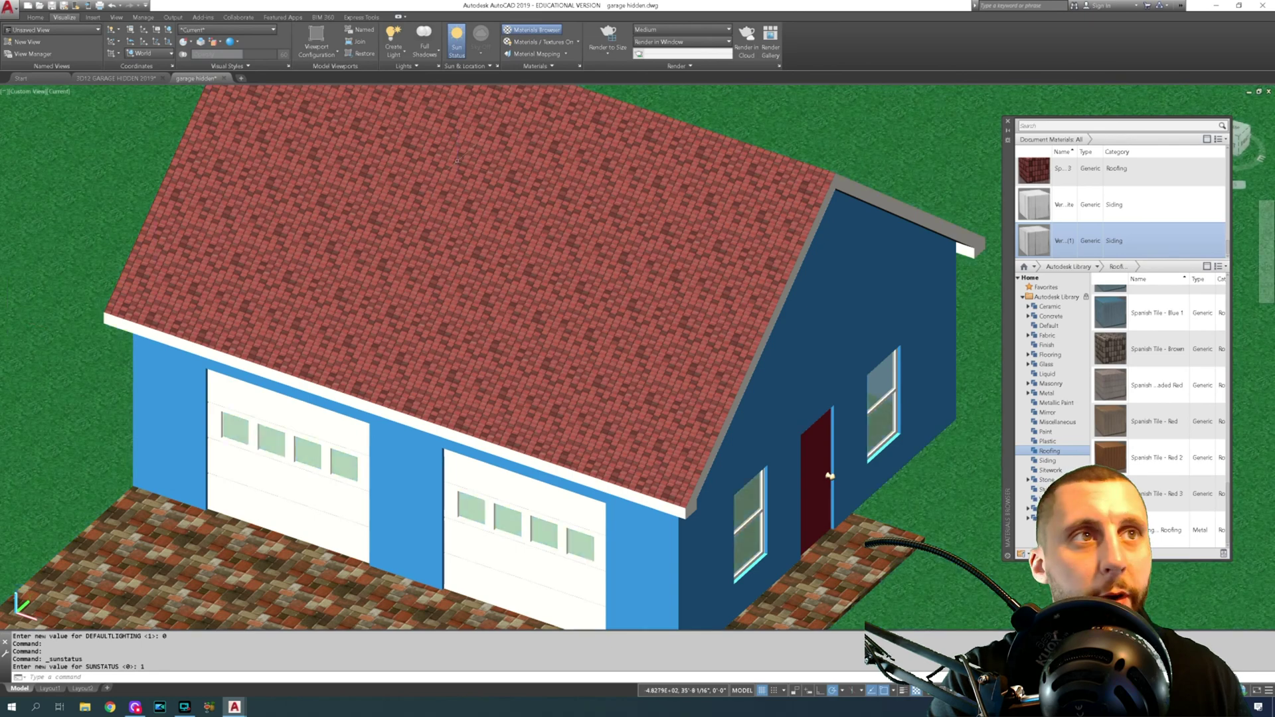
left_click(606, 37)
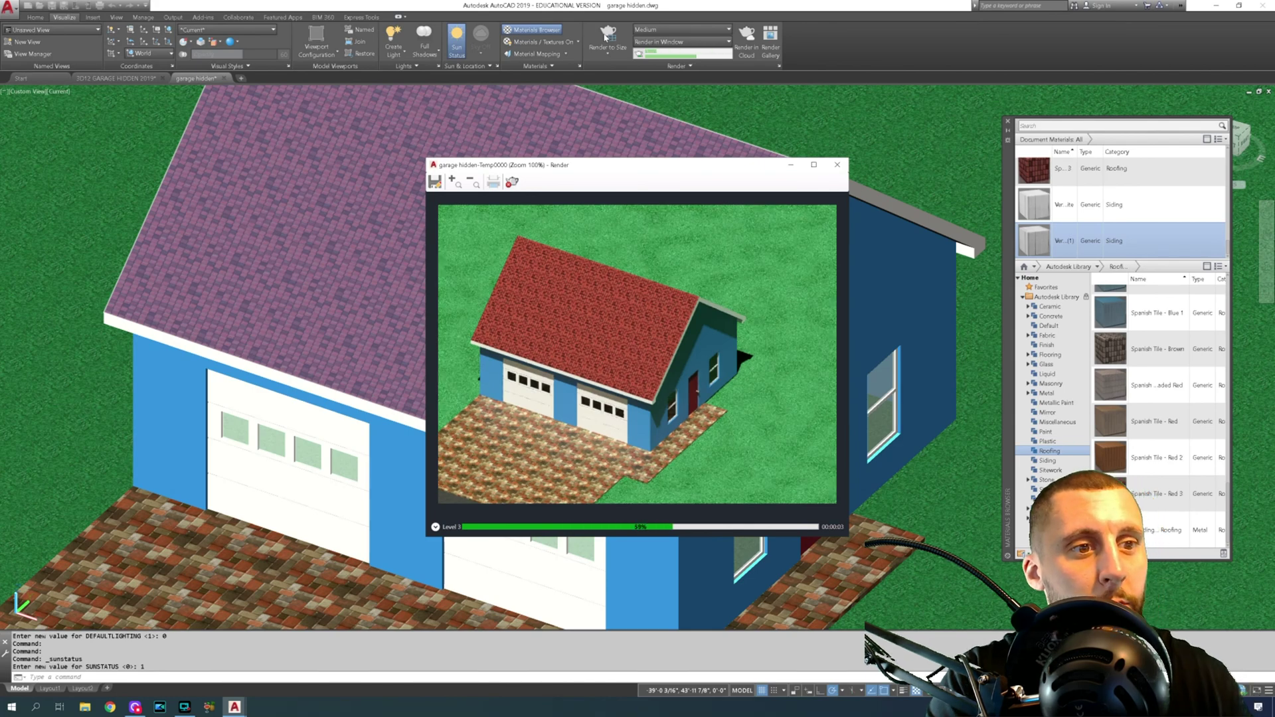
Abort the running render, reframe the garage, re-render it and close the finished render
left_click(512, 182)
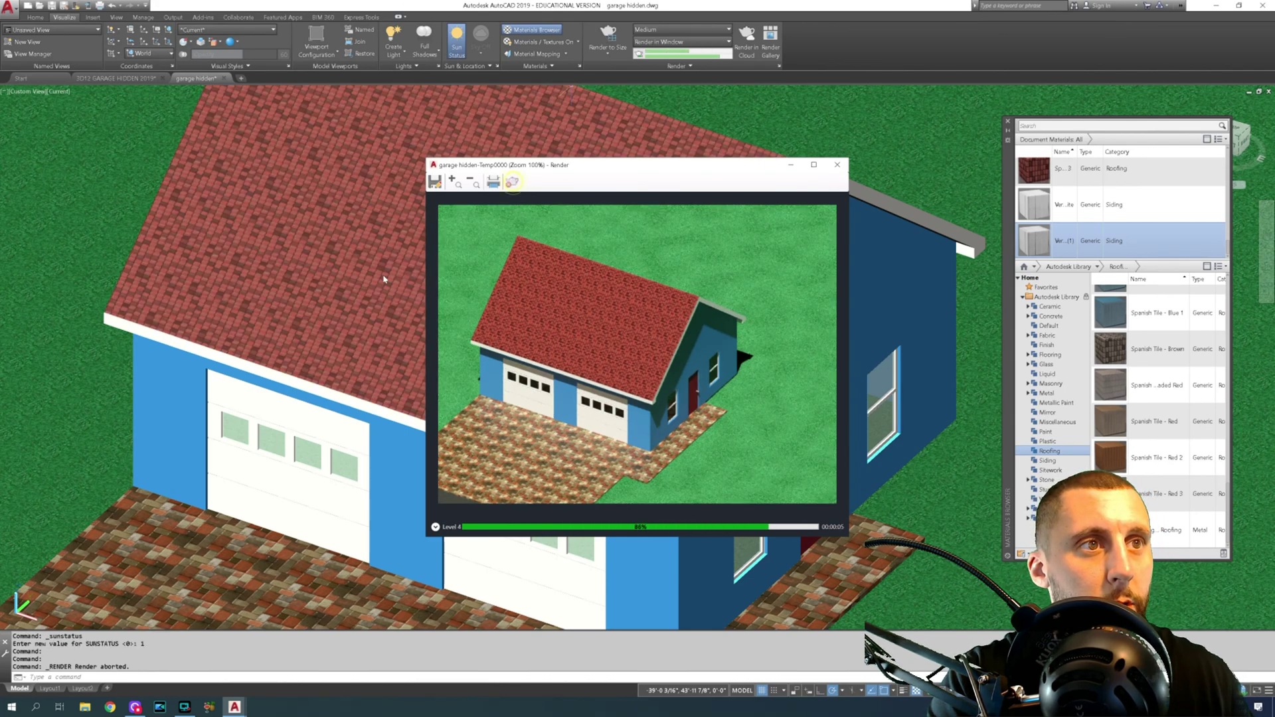
left_click(837, 165)
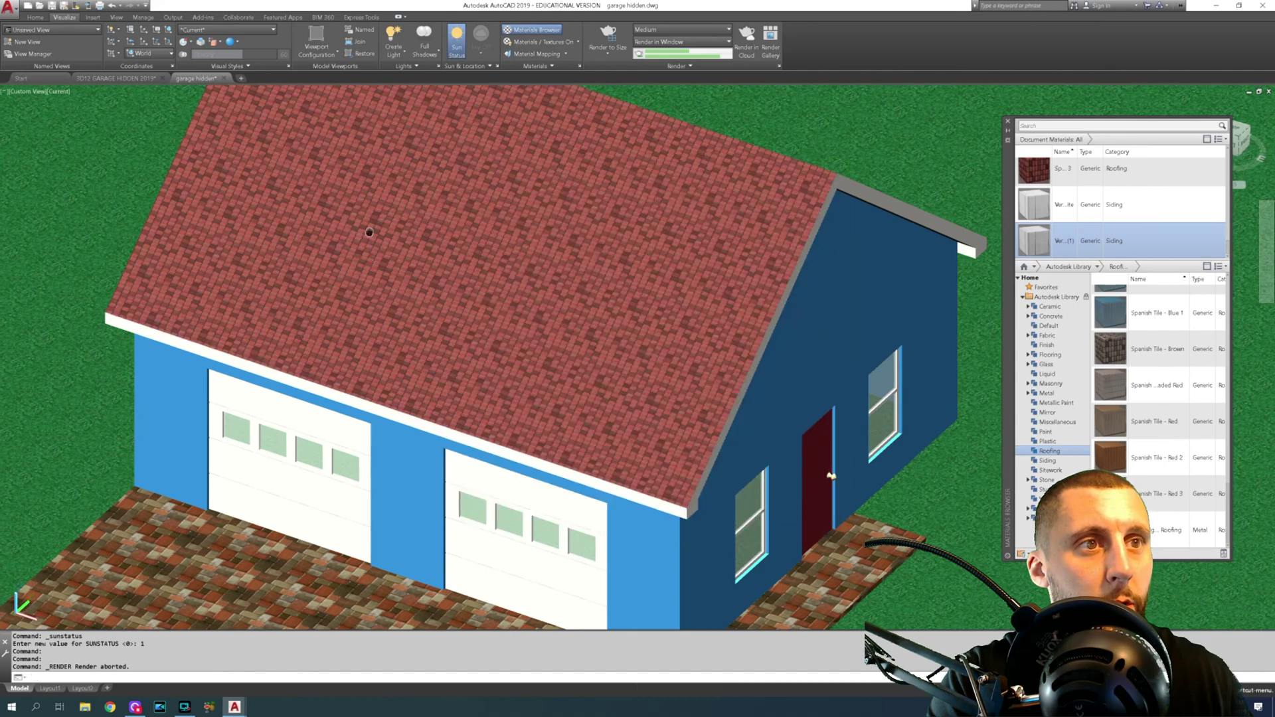
middle_click_drag(370, 232, 443, 234)
left_click(608, 38)
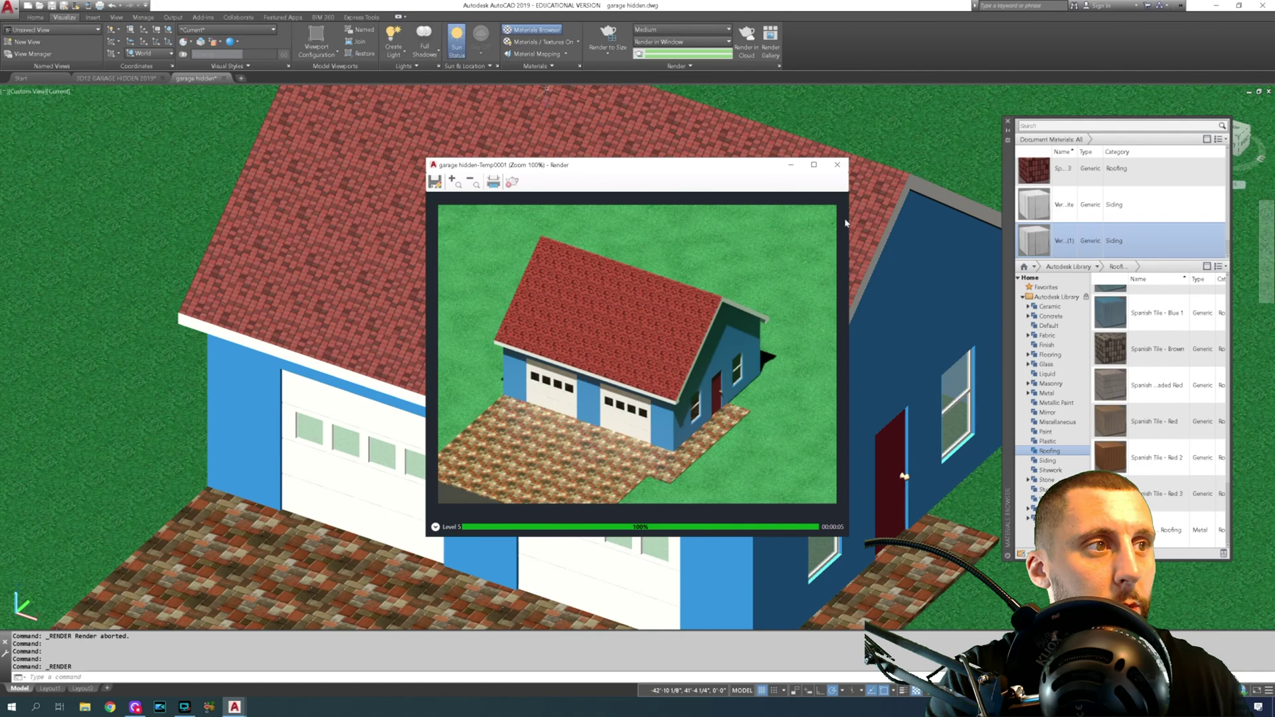
left_click(837, 165)
left_click(684, 28)
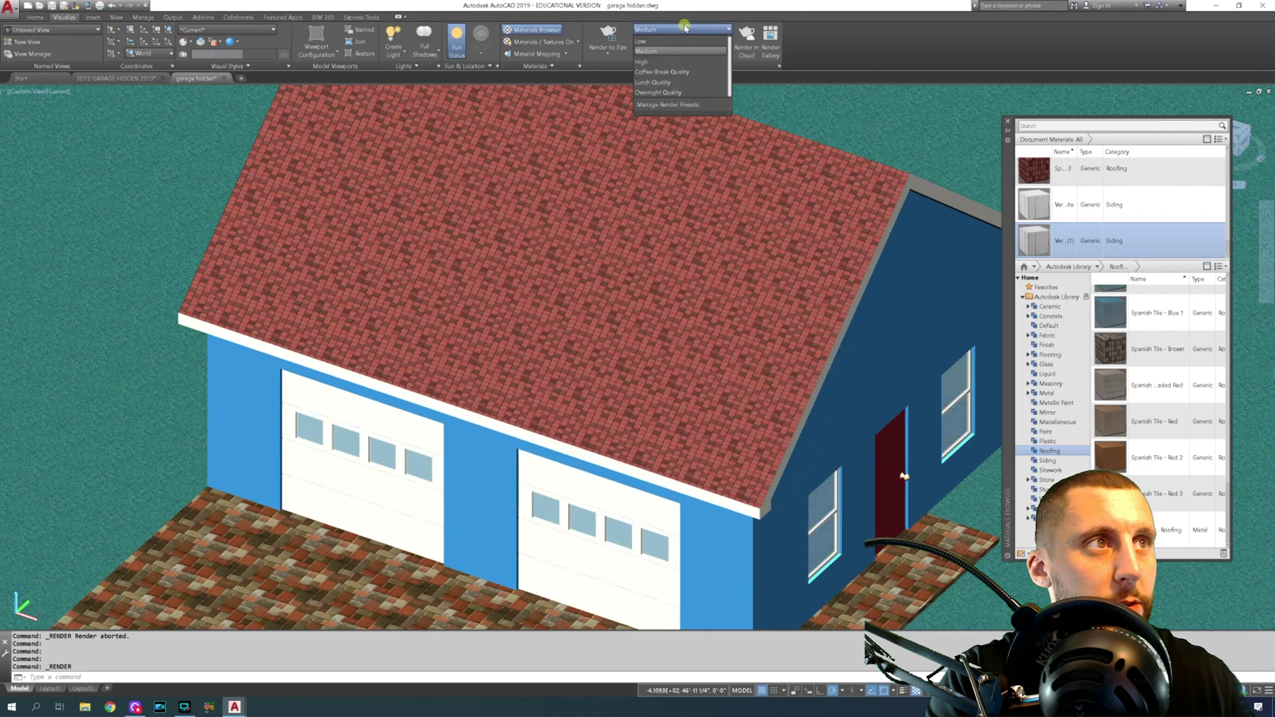
Switch to Coffee-Break Quality and render at 1920 x 1080 px Full HDTV
left_click(669, 73)
left_click(607, 50)
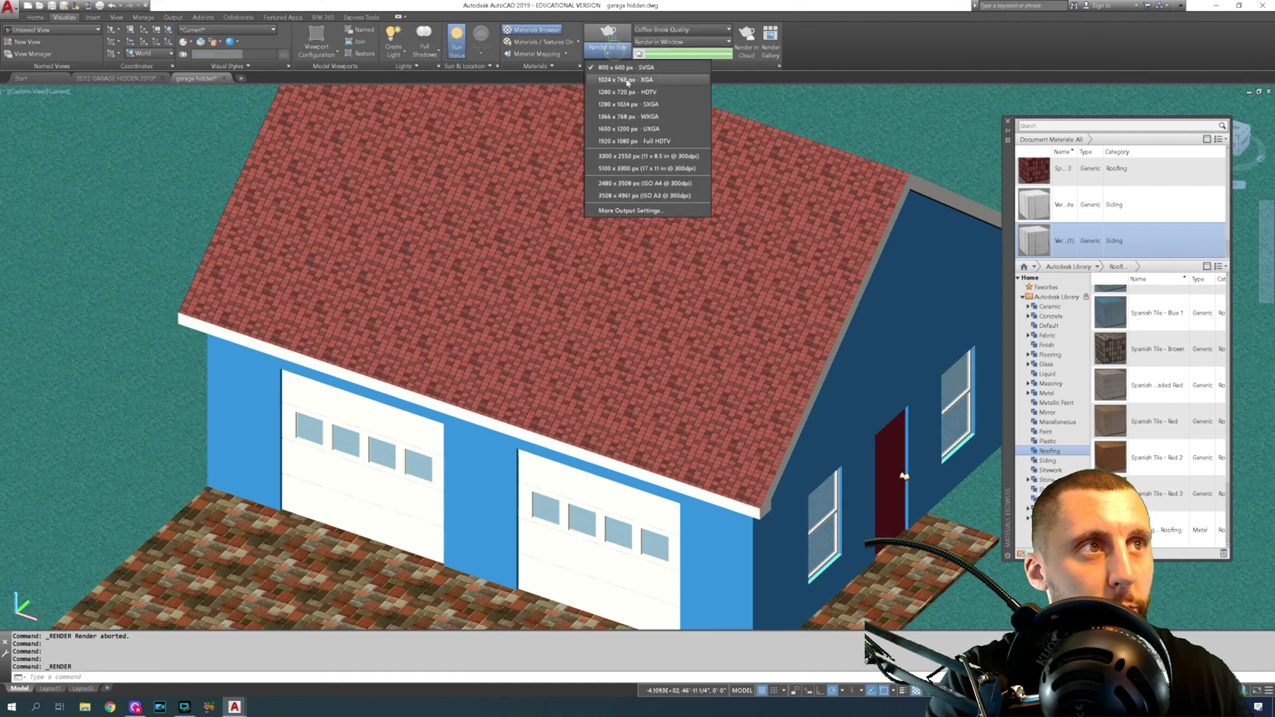
left_click(641, 141)
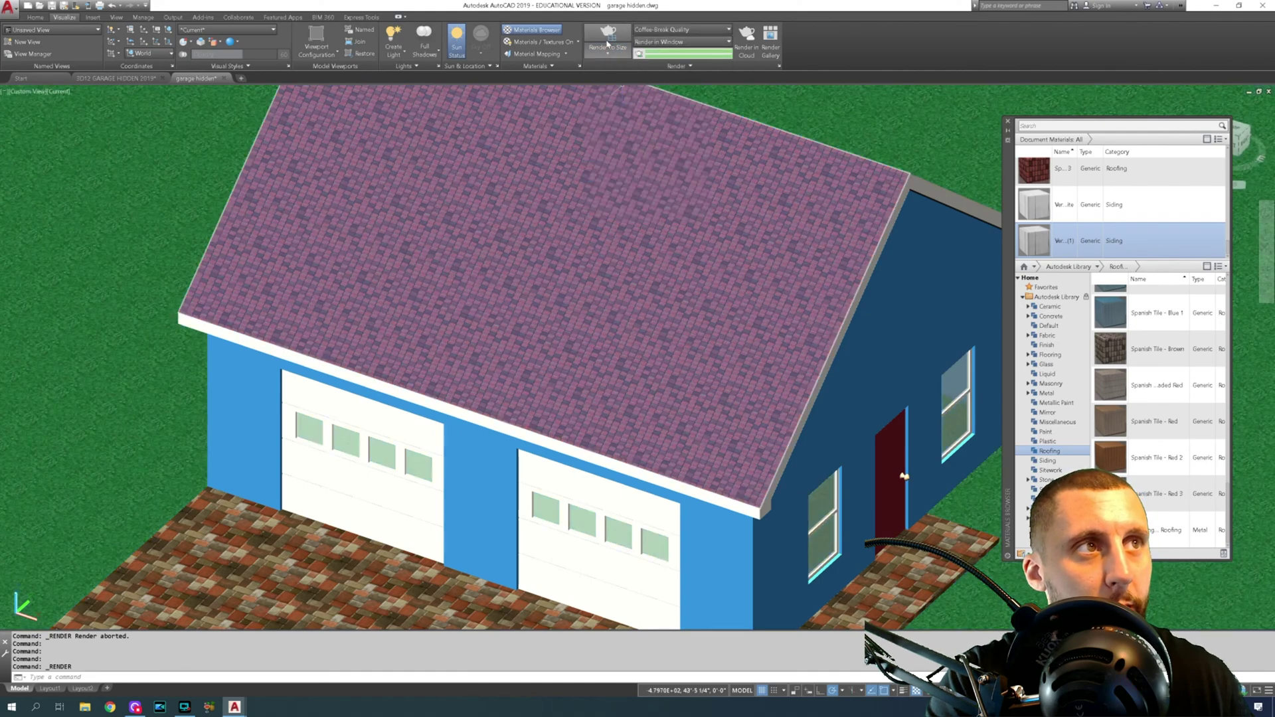